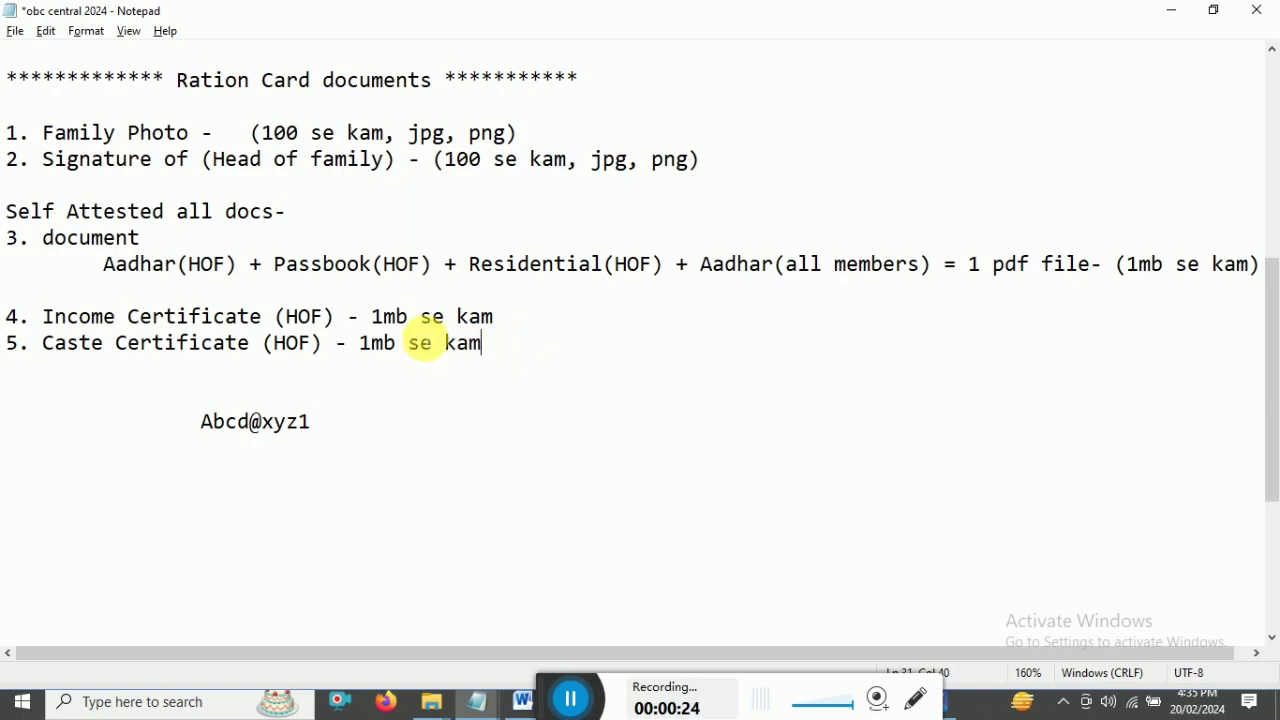
- Highlight the Family Photo and Signature checklist items with their size limits and jpg, png formats
{"action": "left_click_drag", "start_coordinate": [55, 132], "coordinate": [190, 132]}
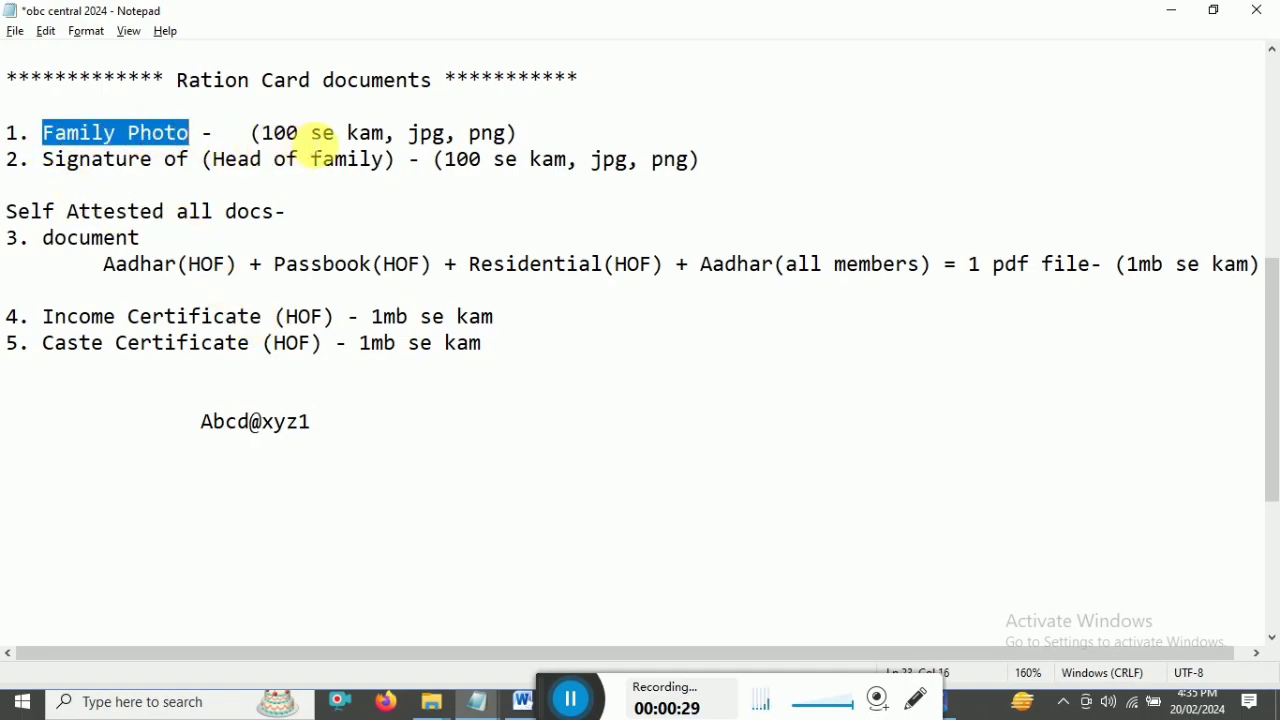
{"action": "left_click", "coordinate": [165, 134]}
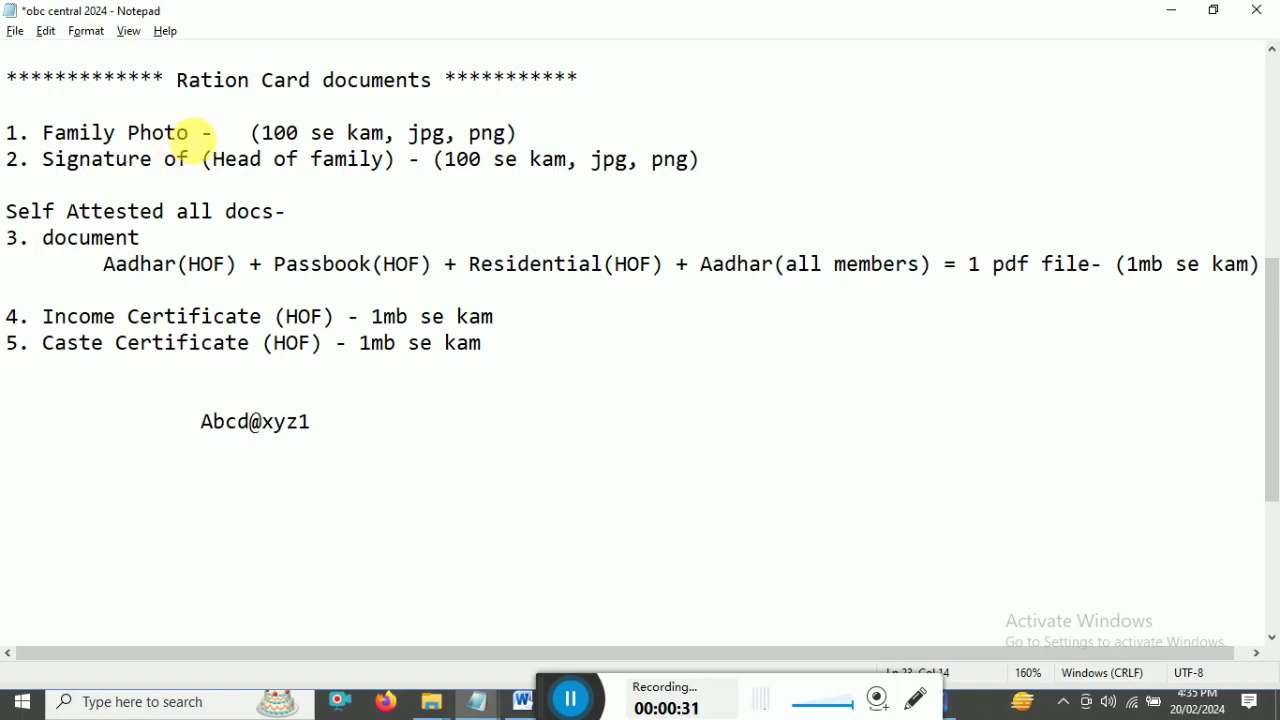
{"action": "left_click_drag", "start_coordinate": [190, 133], "coordinate": [55, 133]}
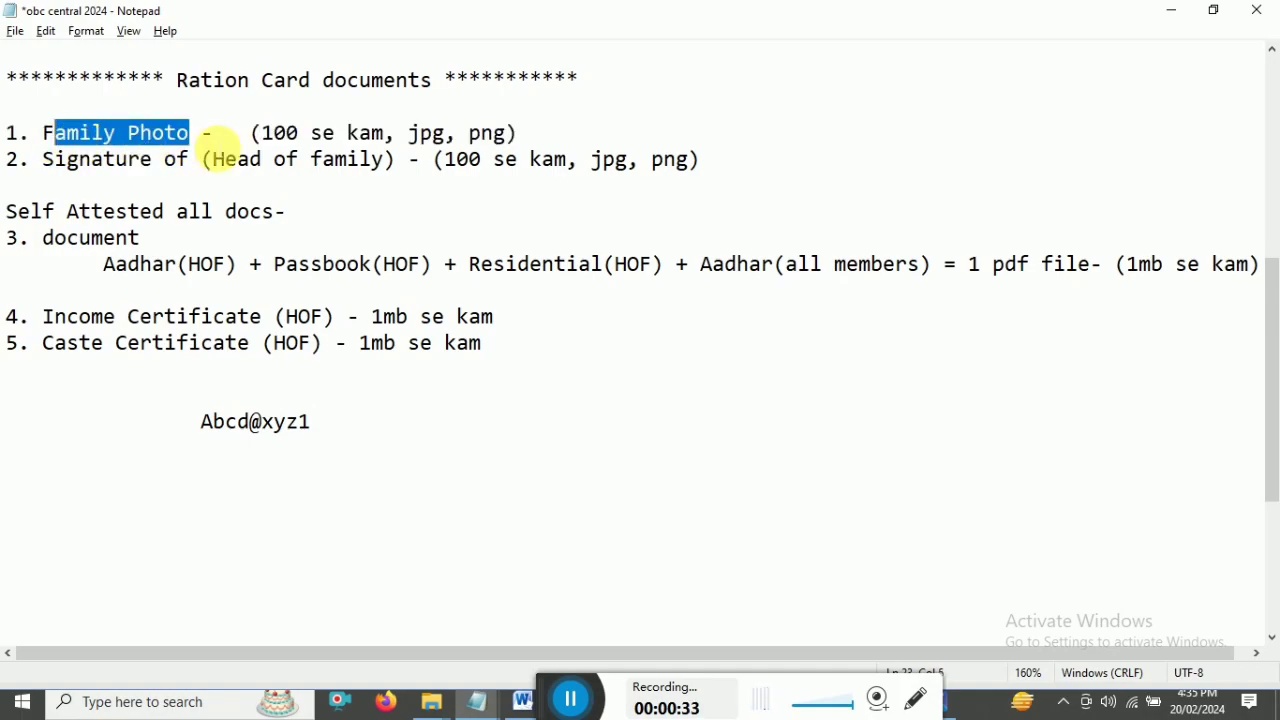
{"action": "left_click_drag", "start_coordinate": [252, 133], "coordinate": [497, 133]}
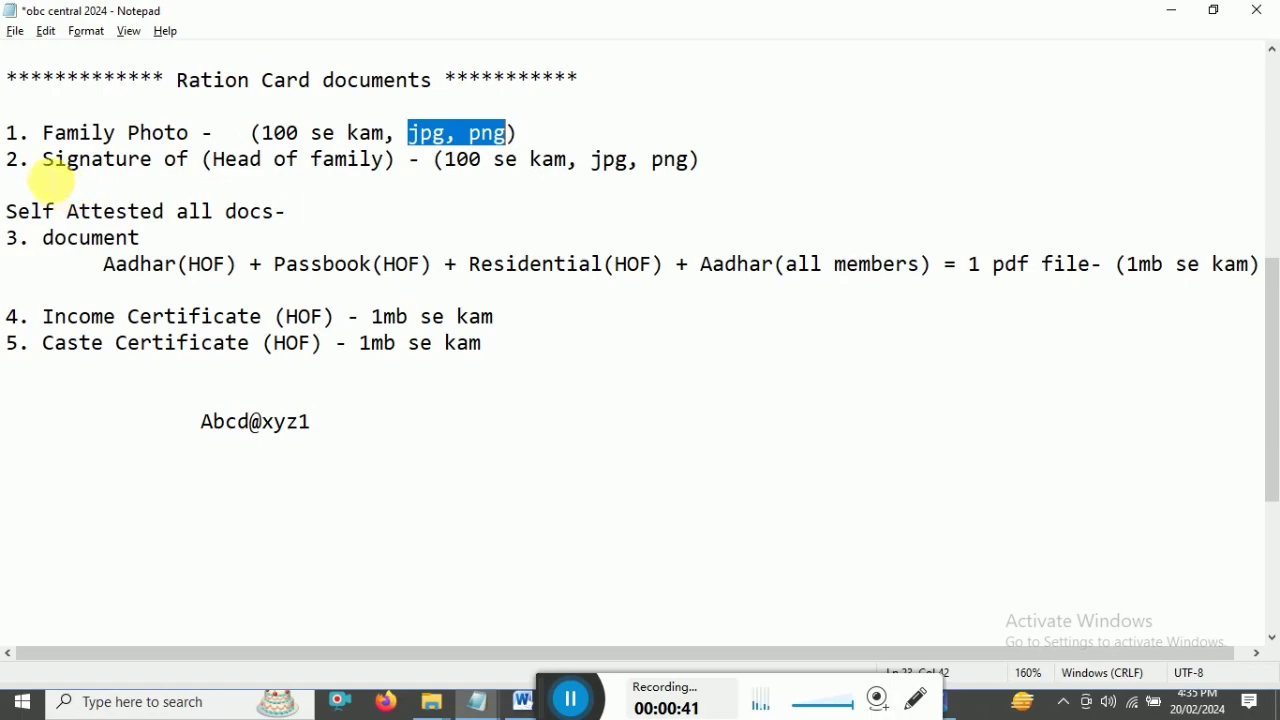
{"action": "left_click_drag", "start_coordinate": [42, 160], "coordinate": [402, 162]}
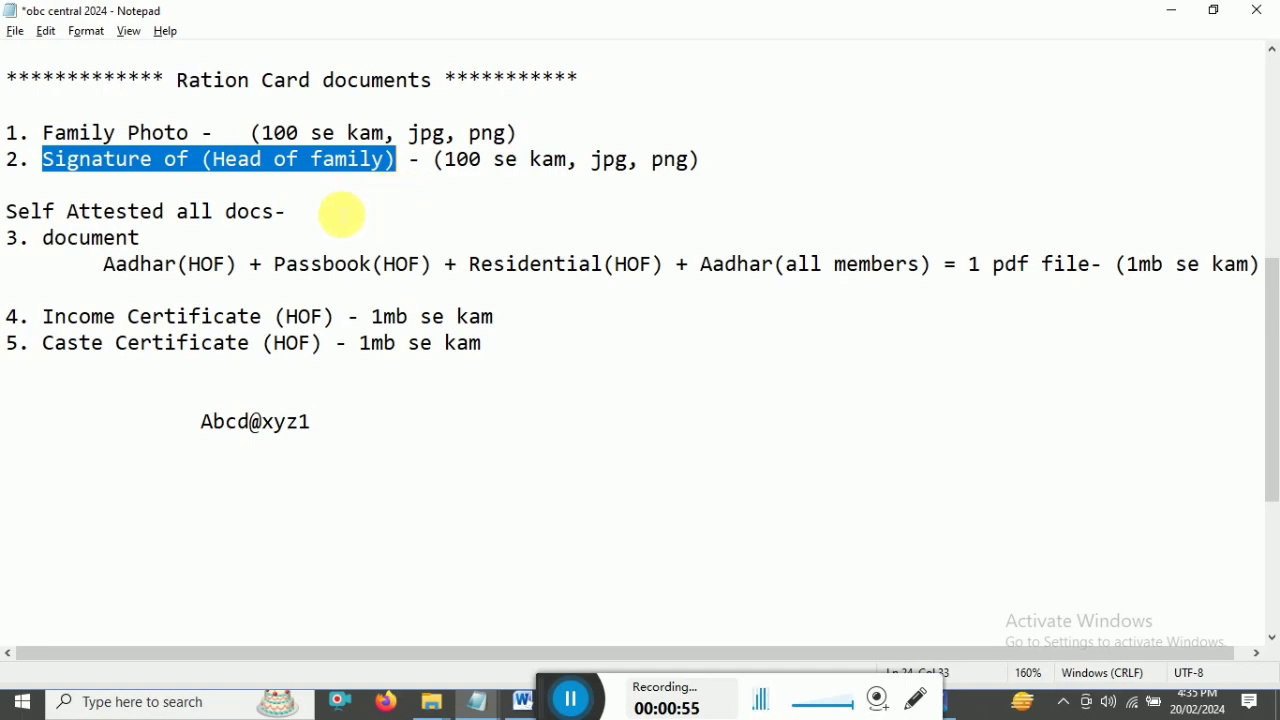
{"action": "left_click", "coordinate": [160, 176]}
{"action": "left_click_drag", "start_coordinate": [42, 160], "coordinate": [400, 165]}
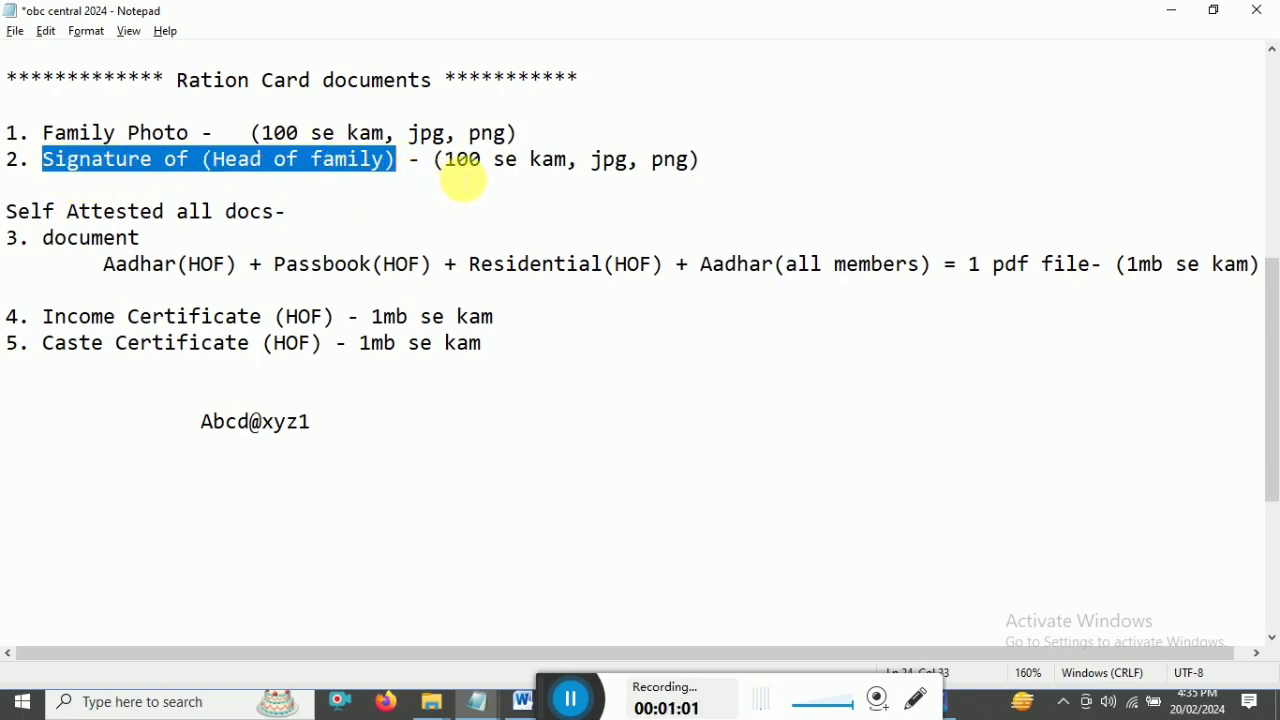
{"action": "left_click_drag", "start_coordinate": [445, 160], "coordinate": [481, 162]}
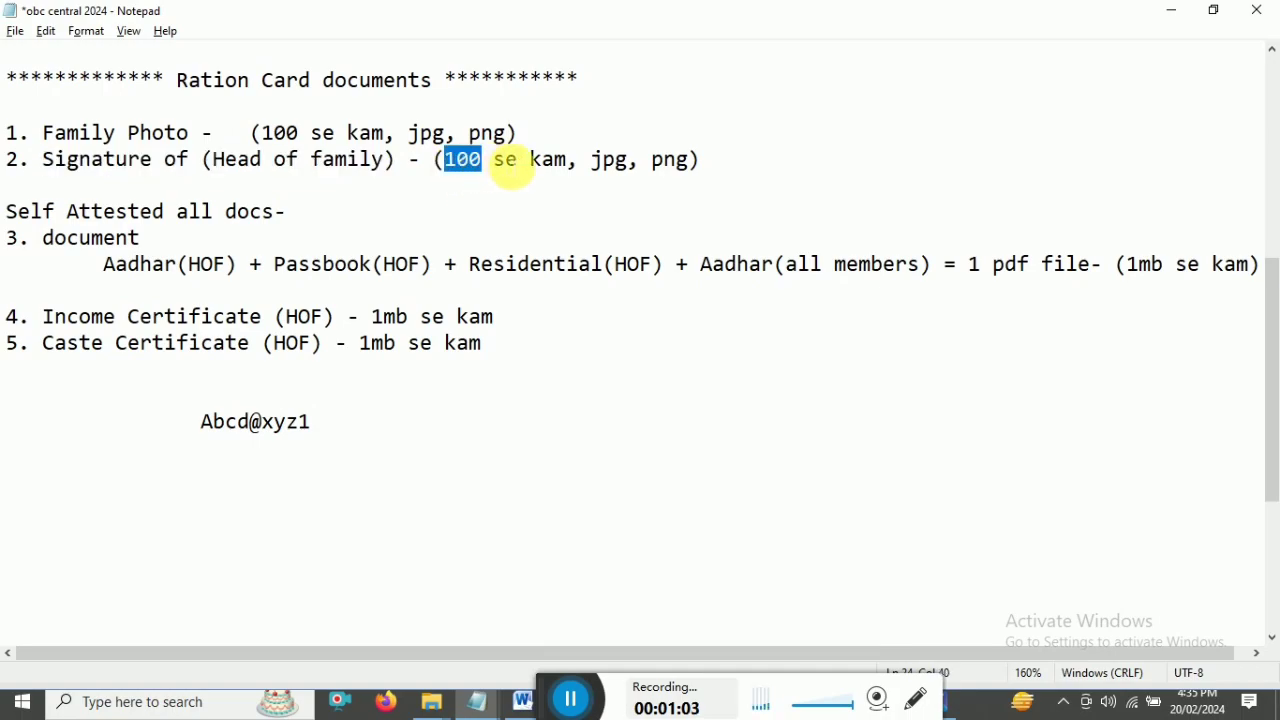
{"action": "left_click_drag", "start_coordinate": [592, 160], "coordinate": [689, 160]}
{"action": "left_click_drag", "start_coordinate": [8, 132], "coordinate": [671, 163]}
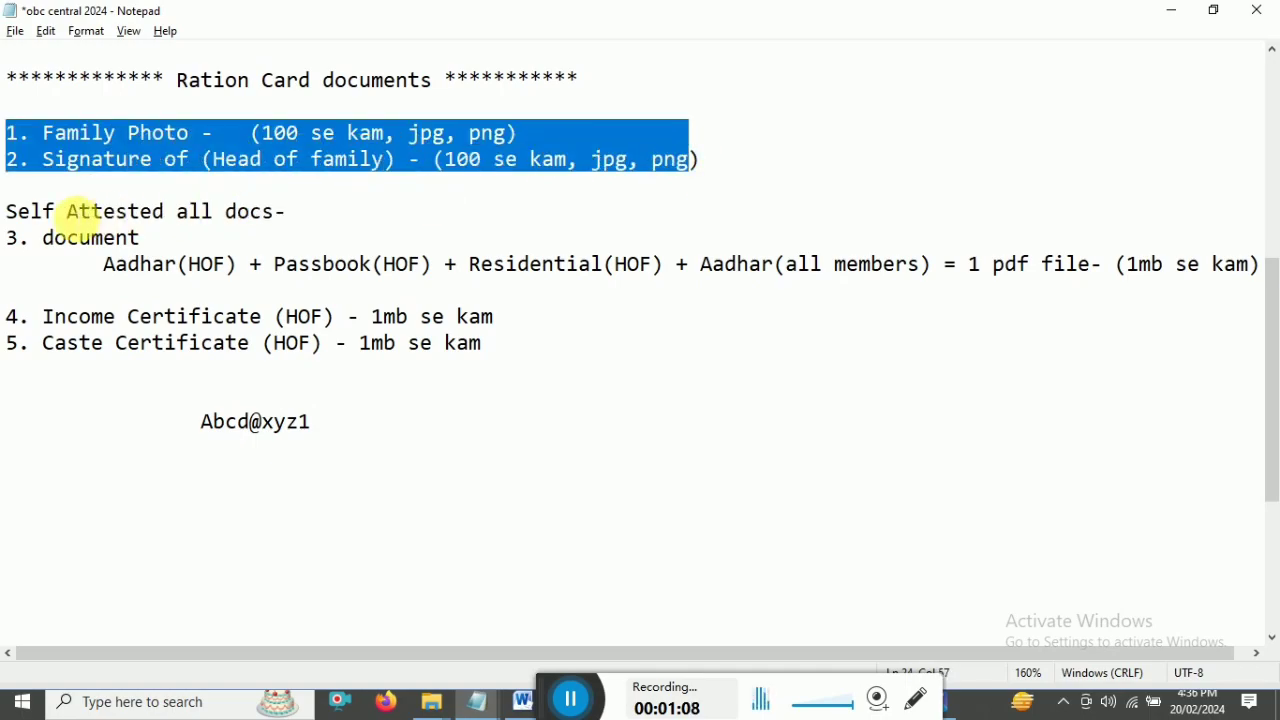
- Highlight the Income and Caste Certificate (HOF) items and their '1mb se kam' limits
{"action": "left_click_drag", "start_coordinate": [43, 316], "coordinate": [345, 325]}
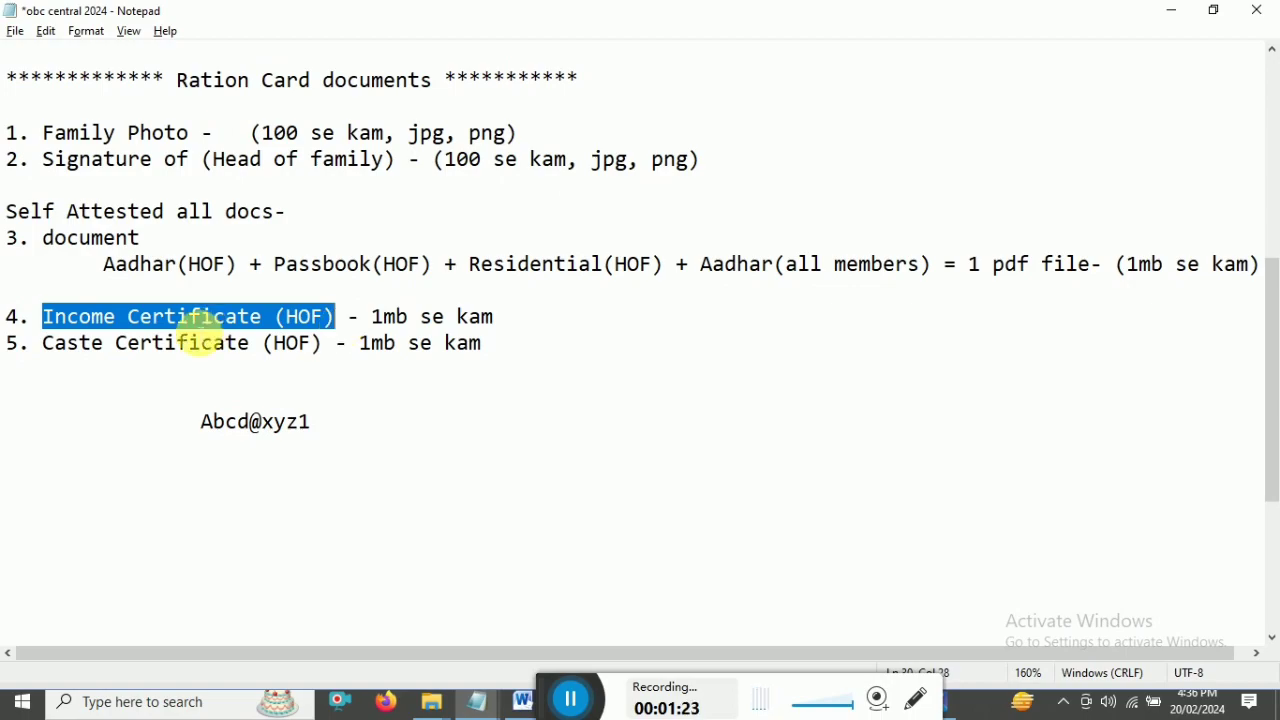
{"action": "left_click", "coordinate": [168, 316]}
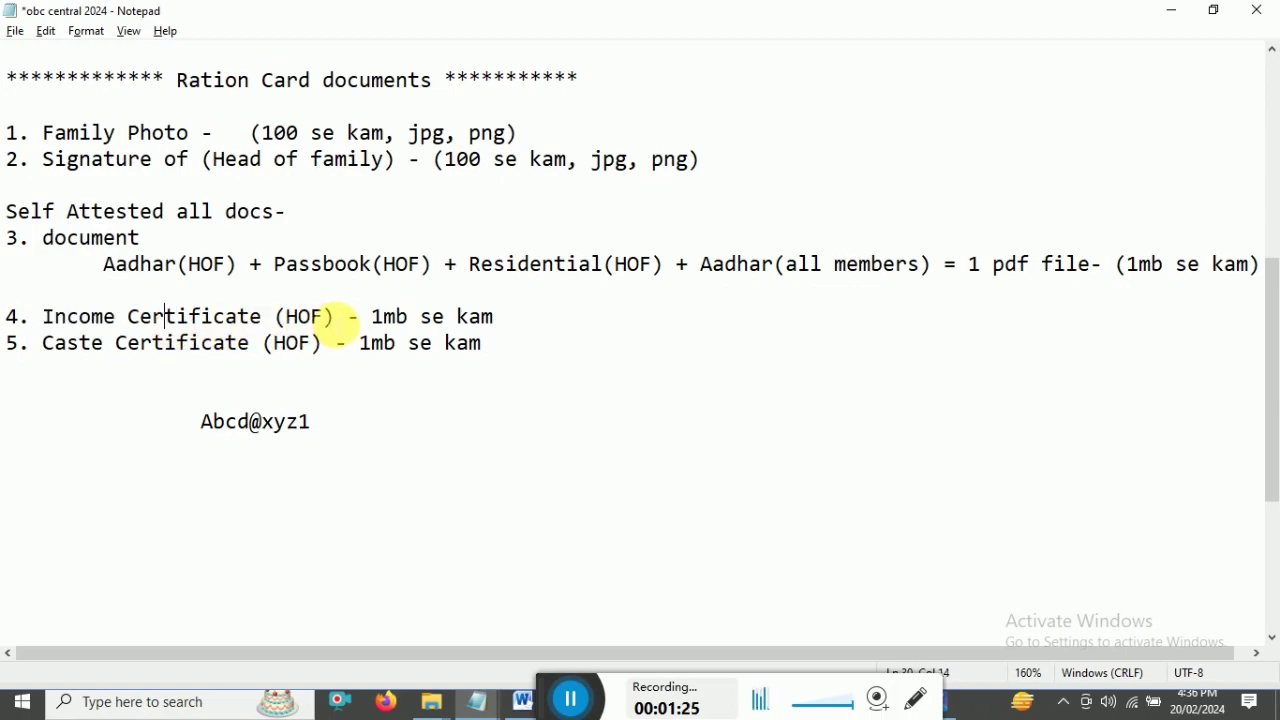
{"action": "left_click_drag", "start_coordinate": [335, 318], "coordinate": [45, 320]}
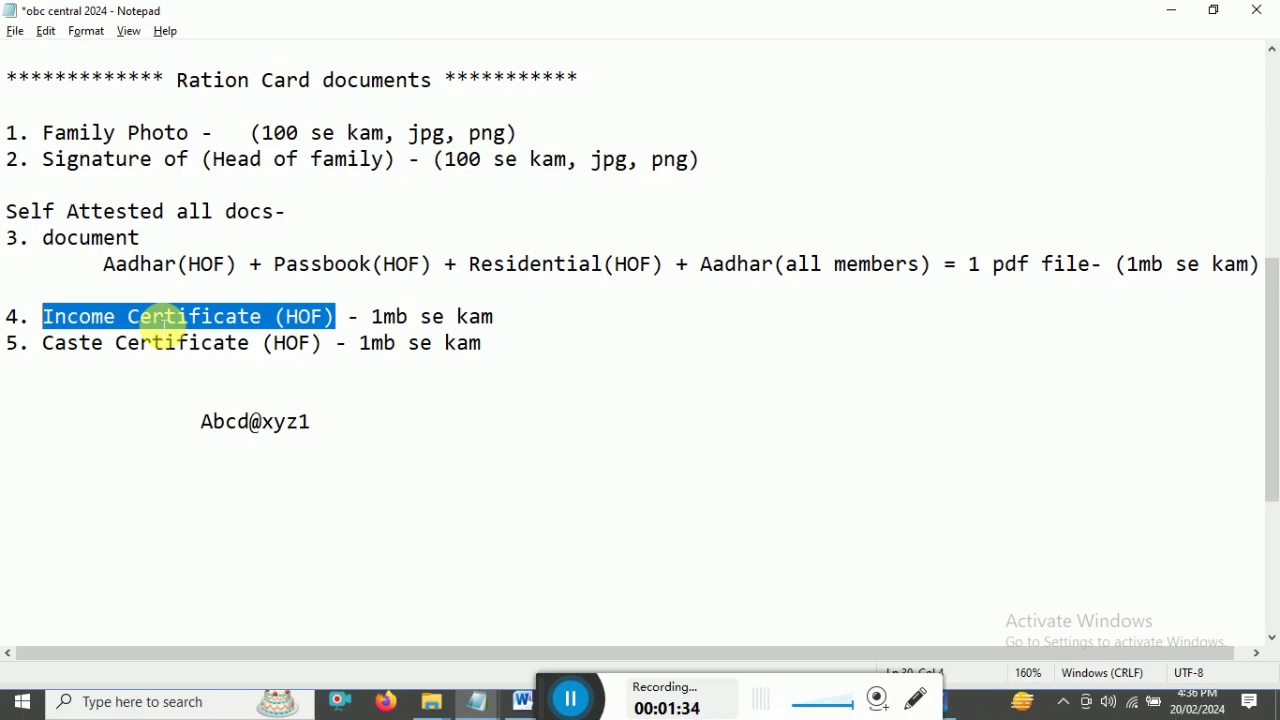
{"action": "left_click", "coordinate": [43, 320]}
{"action": "key", "text": "ctrl+shift+Right"}
{"action": "key", "text": "ctrl+shift+Right"}
{"action": "key", "text": "ctrl+shift+Right"}
{"action": "key", "text": "ctrl+shift+Right"}
{"action": "left_click_drag", "start_coordinate": [48, 345], "coordinate": [287, 349]}
{"action": "left_click", "coordinate": [290, 343]}
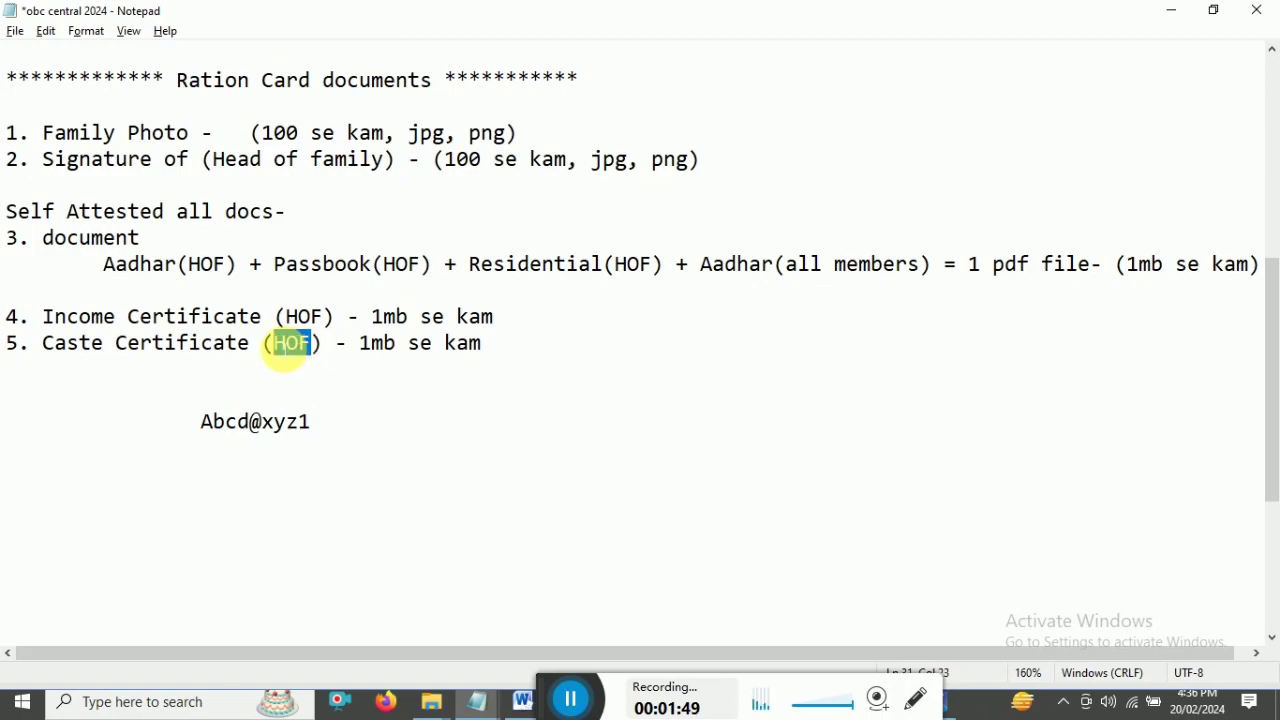
{"action": "left_click", "coordinate": [326, 343]}
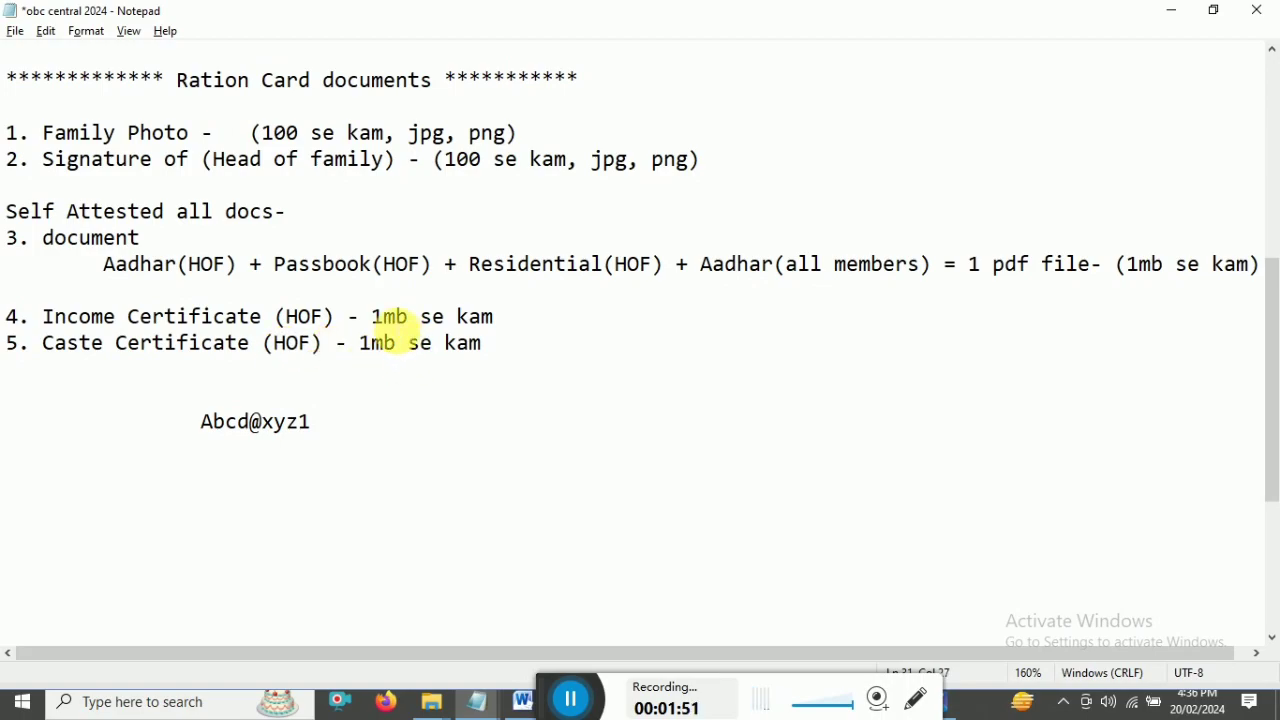
{"action": "left_click_drag", "start_coordinate": [371, 318], "coordinate": [409, 318]}
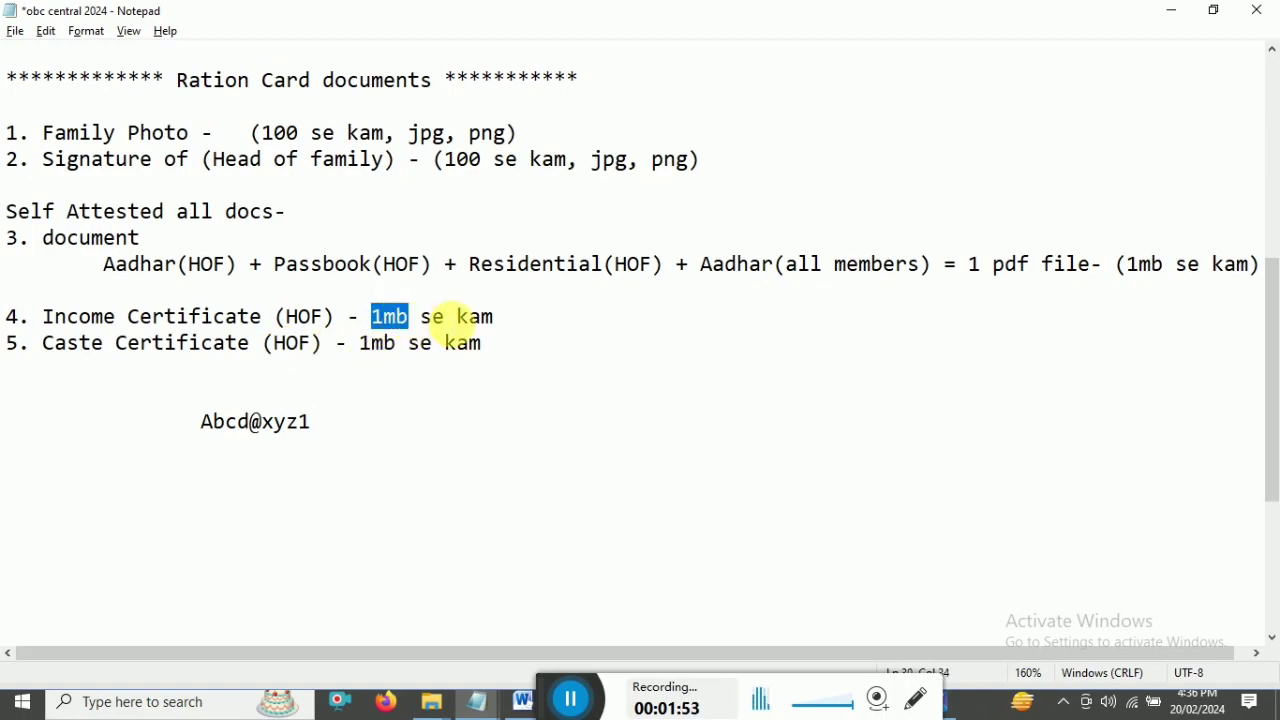
{"action": "left_click_drag", "start_coordinate": [505, 320], "coordinate": [371, 318]}
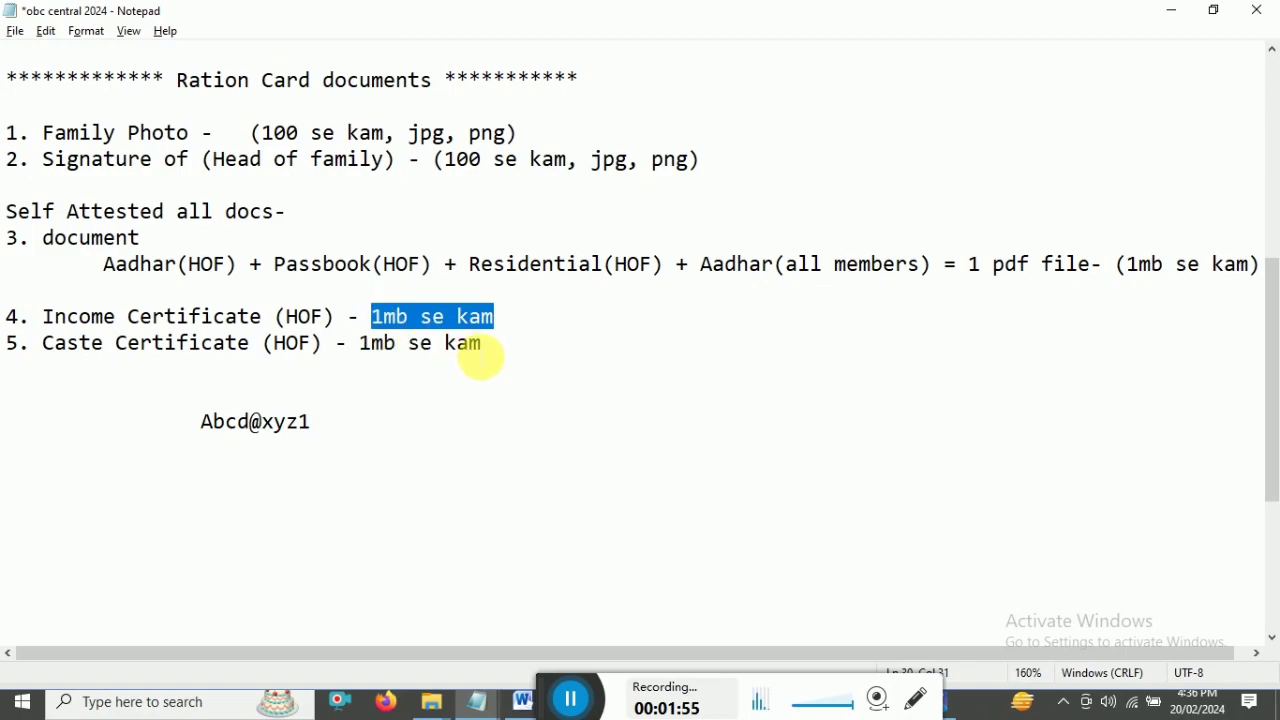
{"action": "left_click", "coordinate": [491, 350]}
{"action": "left_click_drag", "start_coordinate": [491, 350], "coordinate": [357, 343]}
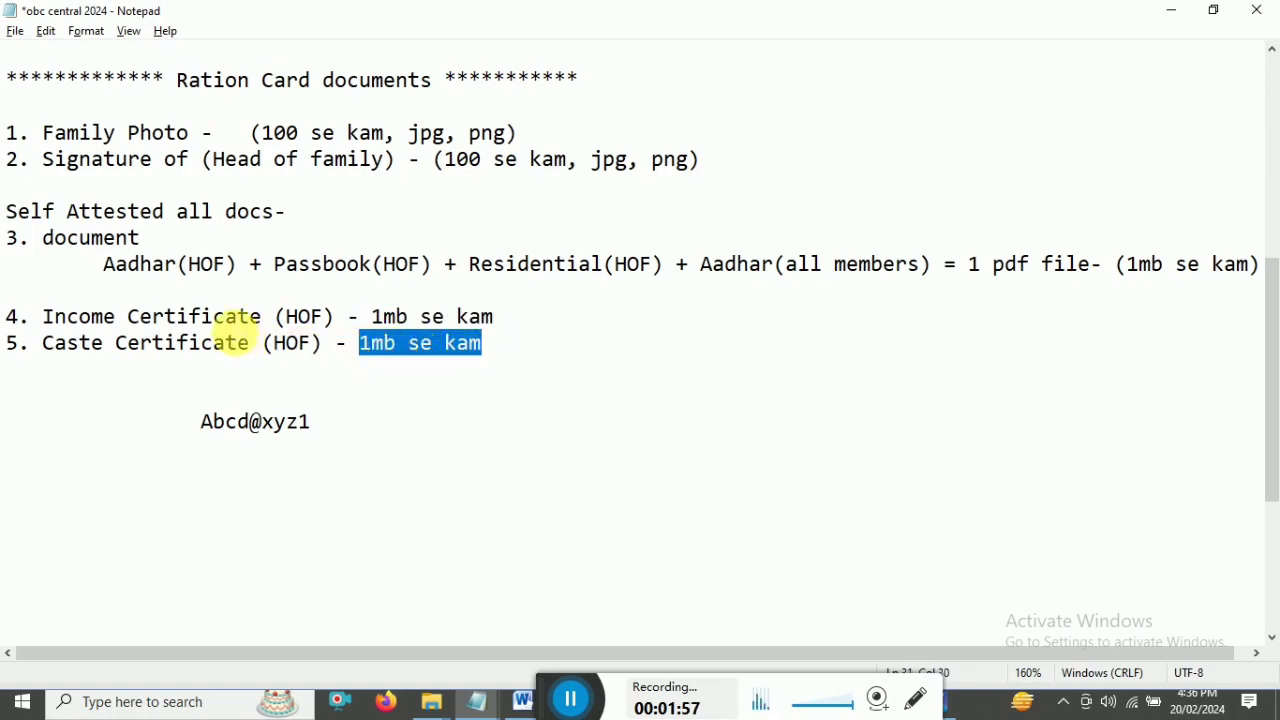
- Highlight checklist items 1 through 4 and the '3. document' heading
{"action": "left_click_drag", "start_coordinate": [8, 237], "coordinate": [140, 240]}
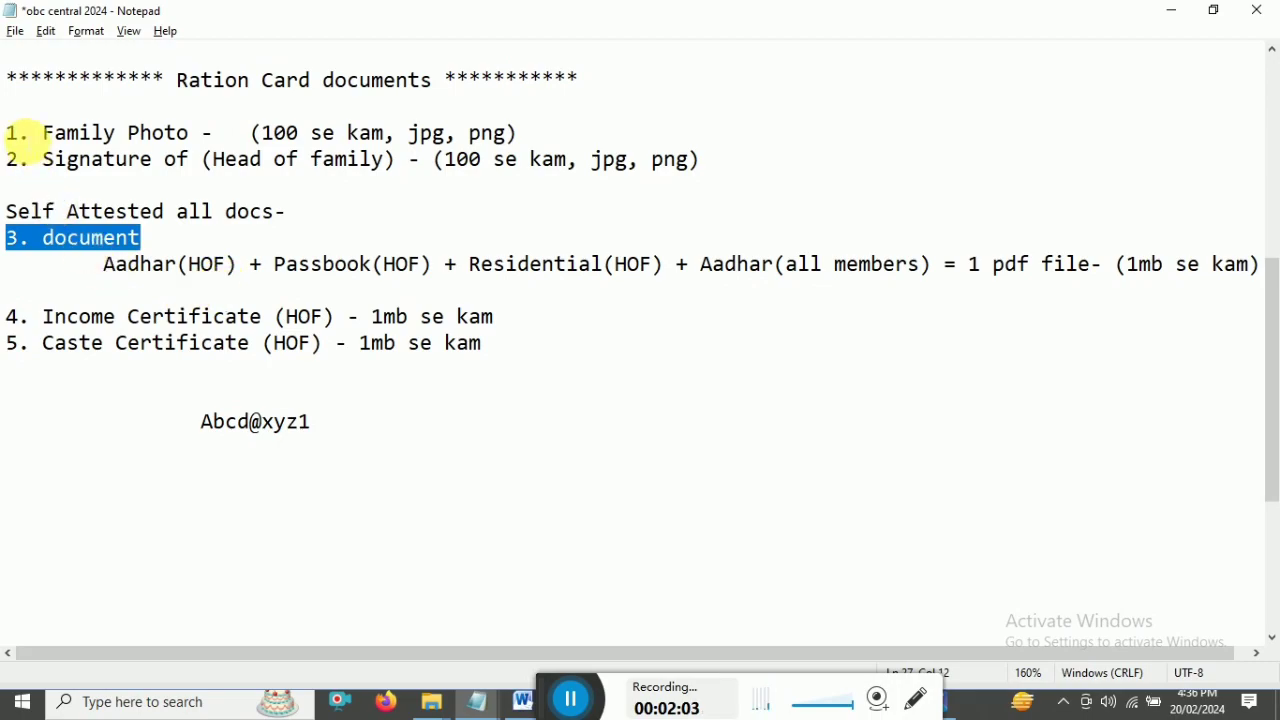
{"action": "left_click", "coordinate": [18, 135]}
{"action": "left_click_drag", "start_coordinate": [8, 133], "coordinate": [40, 343]}
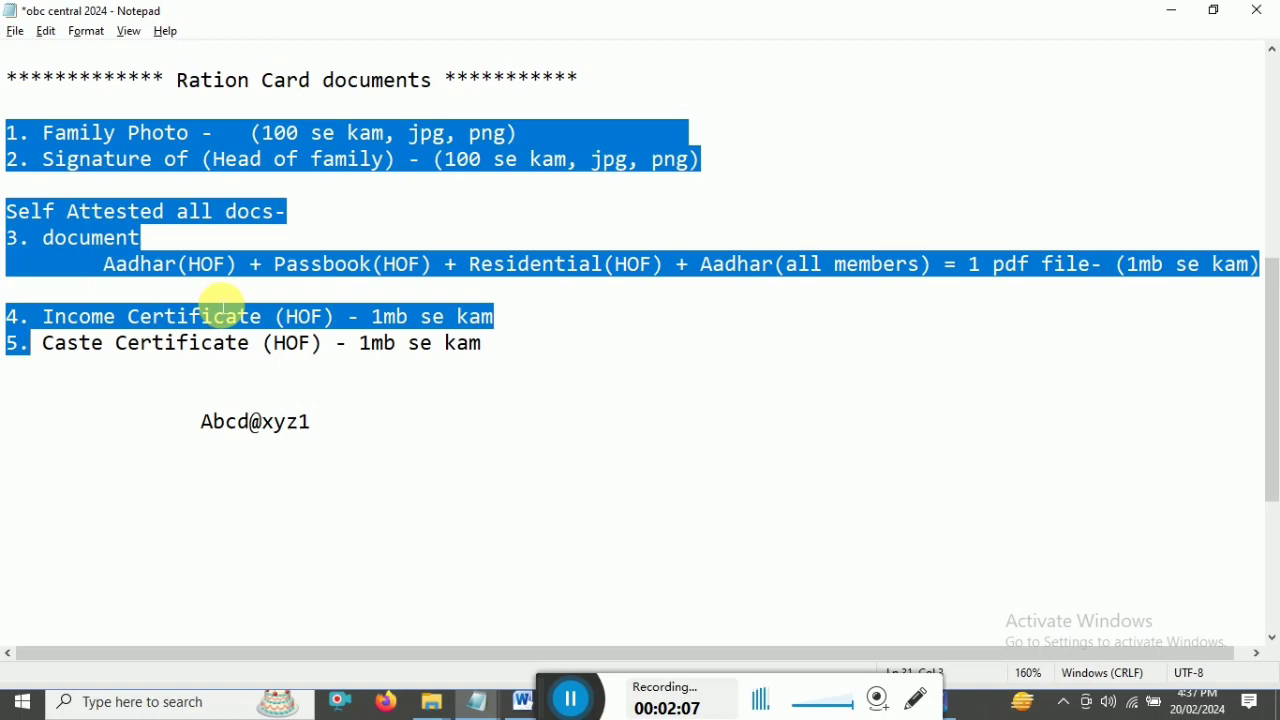
{"action": "left_click", "coordinate": [222, 305]}
{"action": "left_click_drag", "start_coordinate": [10, 133], "coordinate": [45, 238]}
{"action": "left_click", "coordinate": [12, 316]}
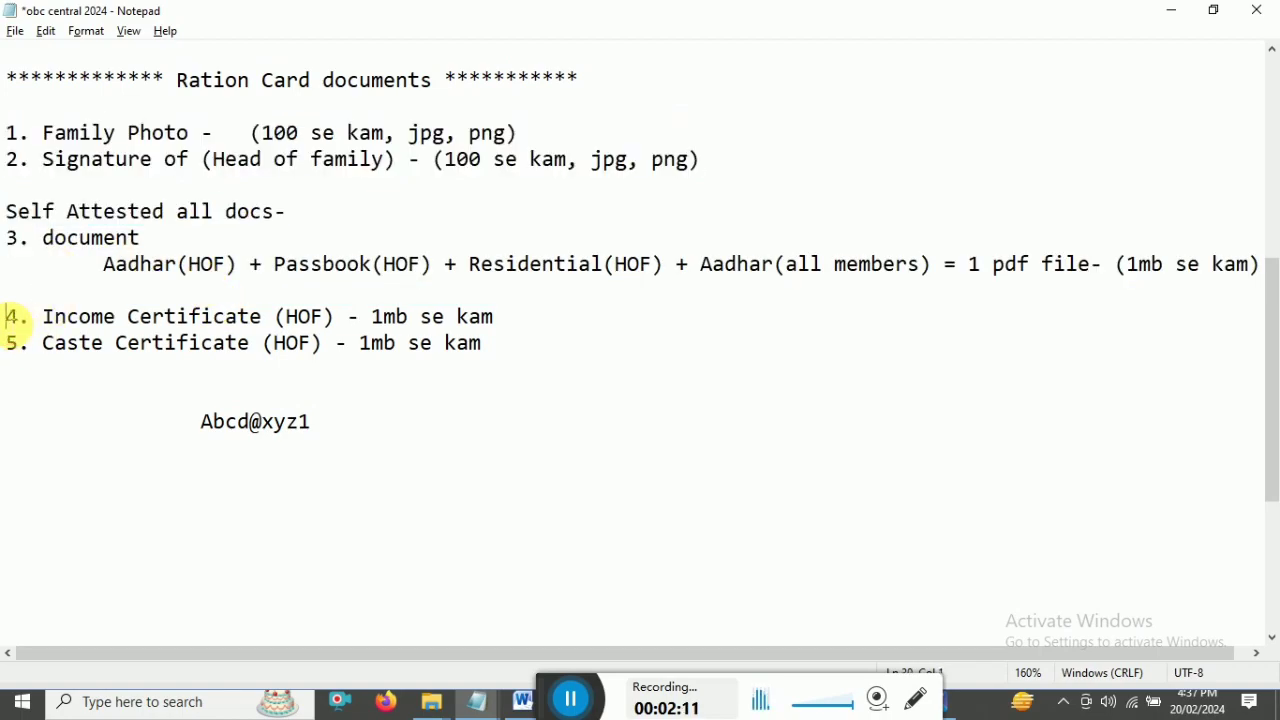
{"action": "left_click_drag", "start_coordinate": [12, 316], "coordinate": [12, 343]}
{"action": "left_click_drag", "start_coordinate": [6, 238], "coordinate": [686, 266]}
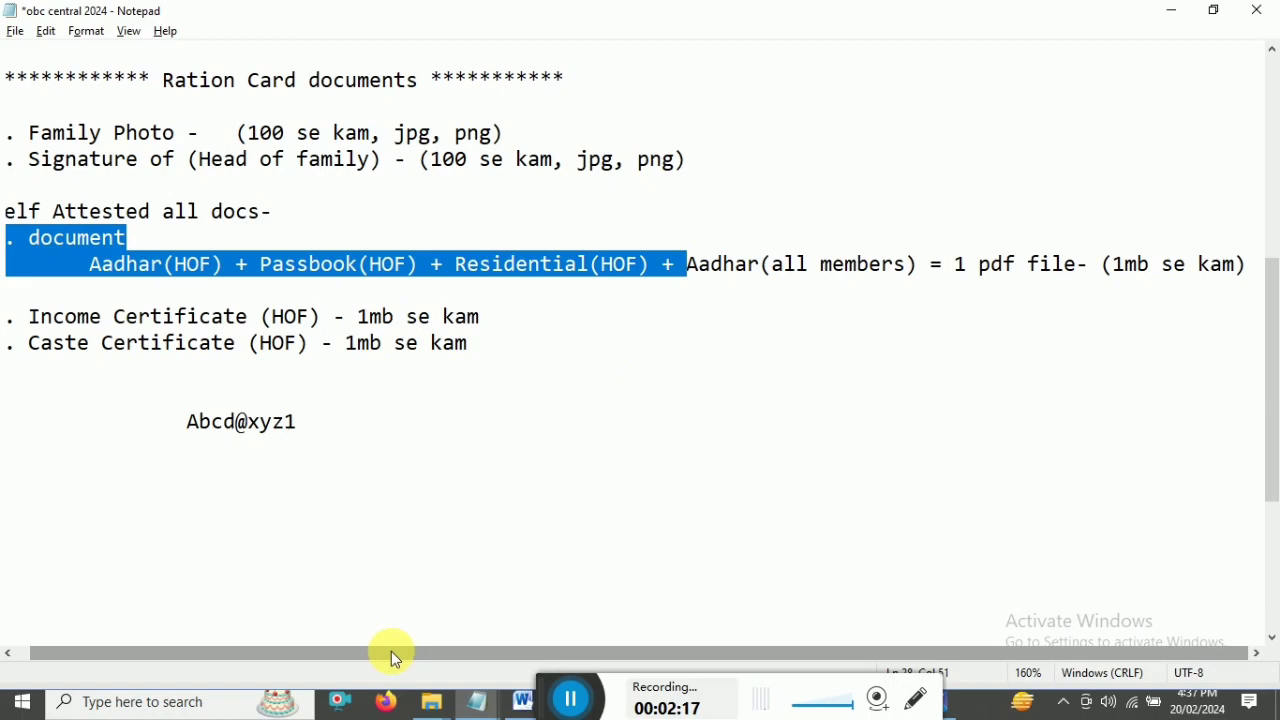
- Highlight the Aadhar(HOF), Passbook(HOF) and Residential(HOF) parts of the document item
{"action": "left_click_drag", "start_coordinate": [391, 651], "coordinate": [214, 651]}
{"action": "left_click", "coordinate": [214, 266]}
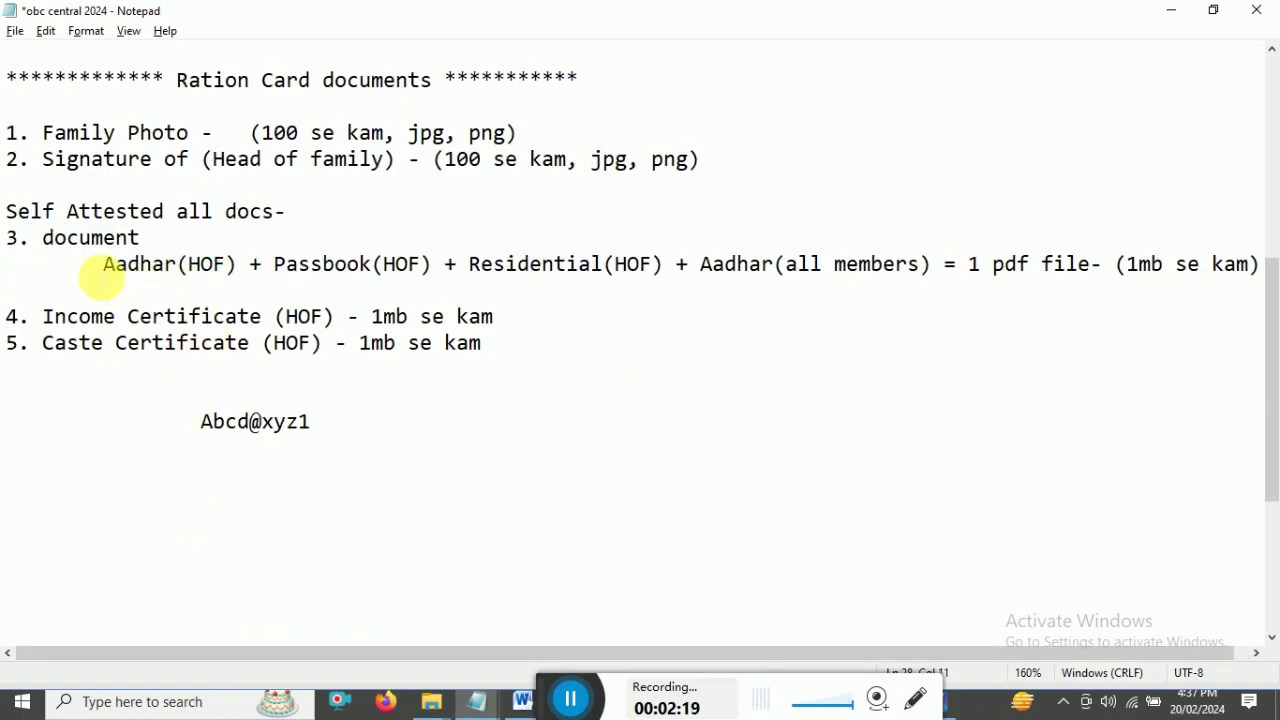
{"action": "left_click_drag", "start_coordinate": [108, 265], "coordinate": [240, 266]}
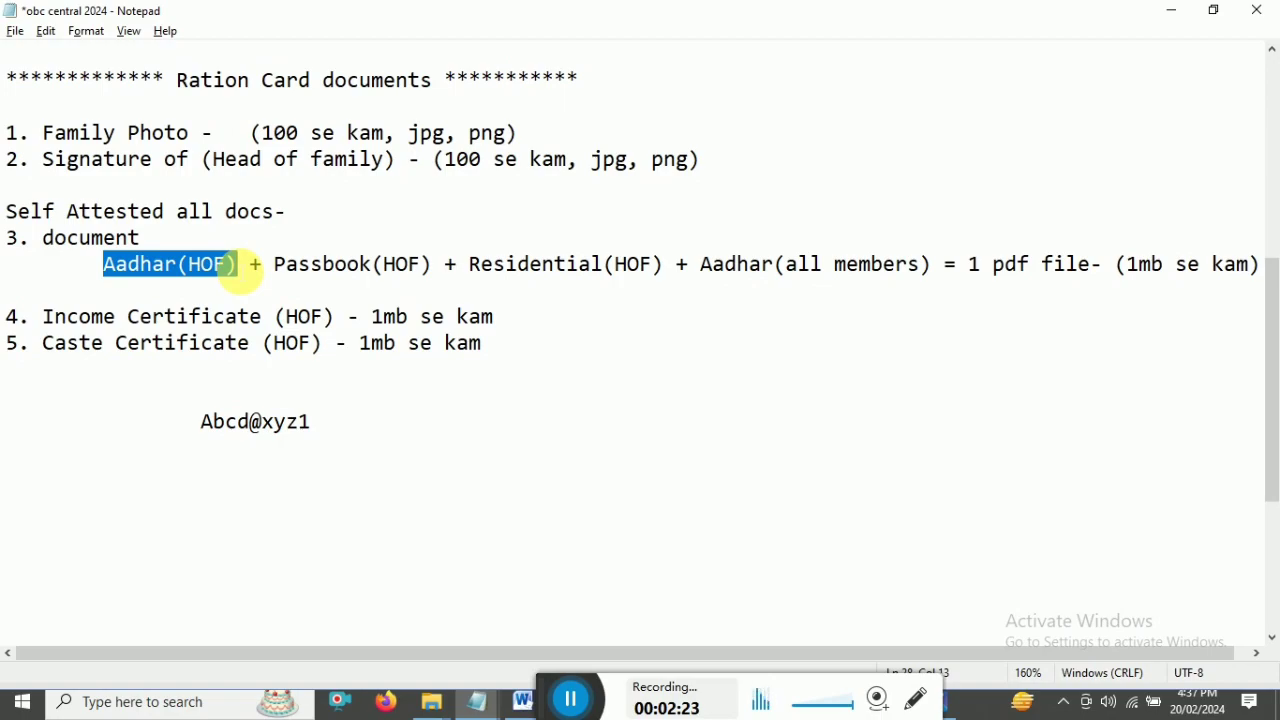
{"action": "left_click_drag", "start_coordinate": [282, 265], "coordinate": [440, 268]}
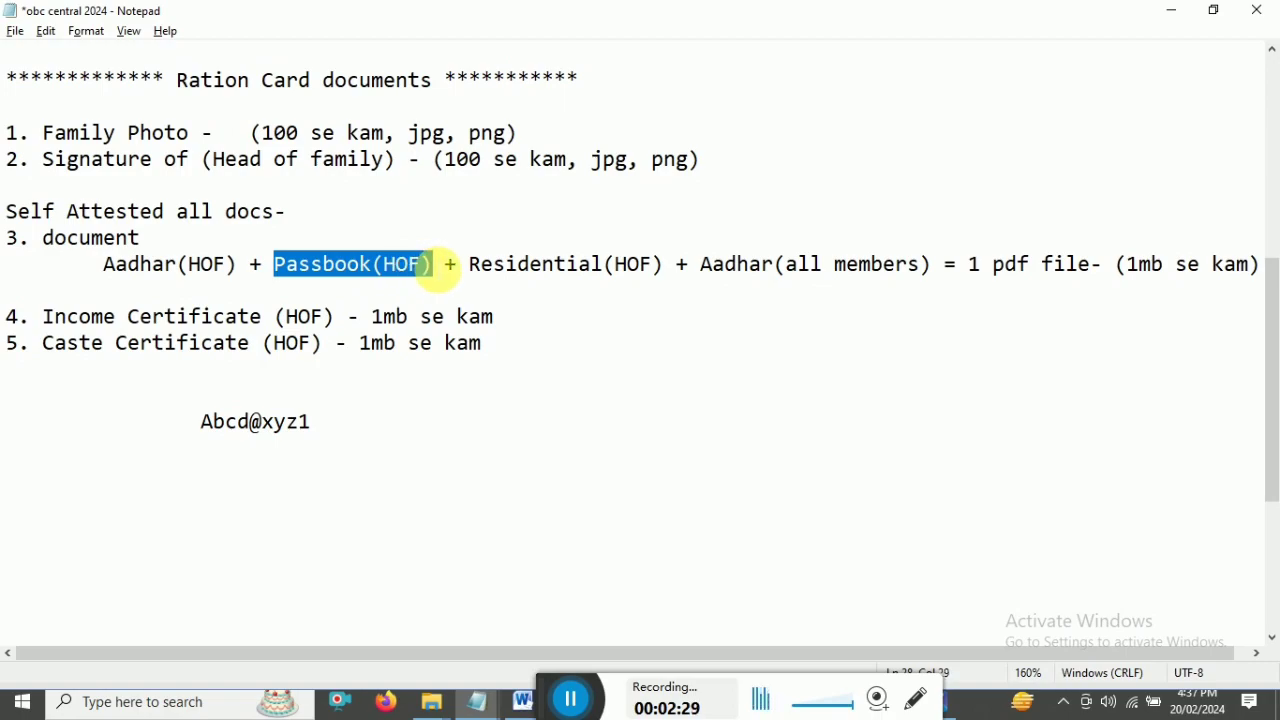
{"action": "left_click_drag", "start_coordinate": [470, 266], "coordinate": [660, 265]}
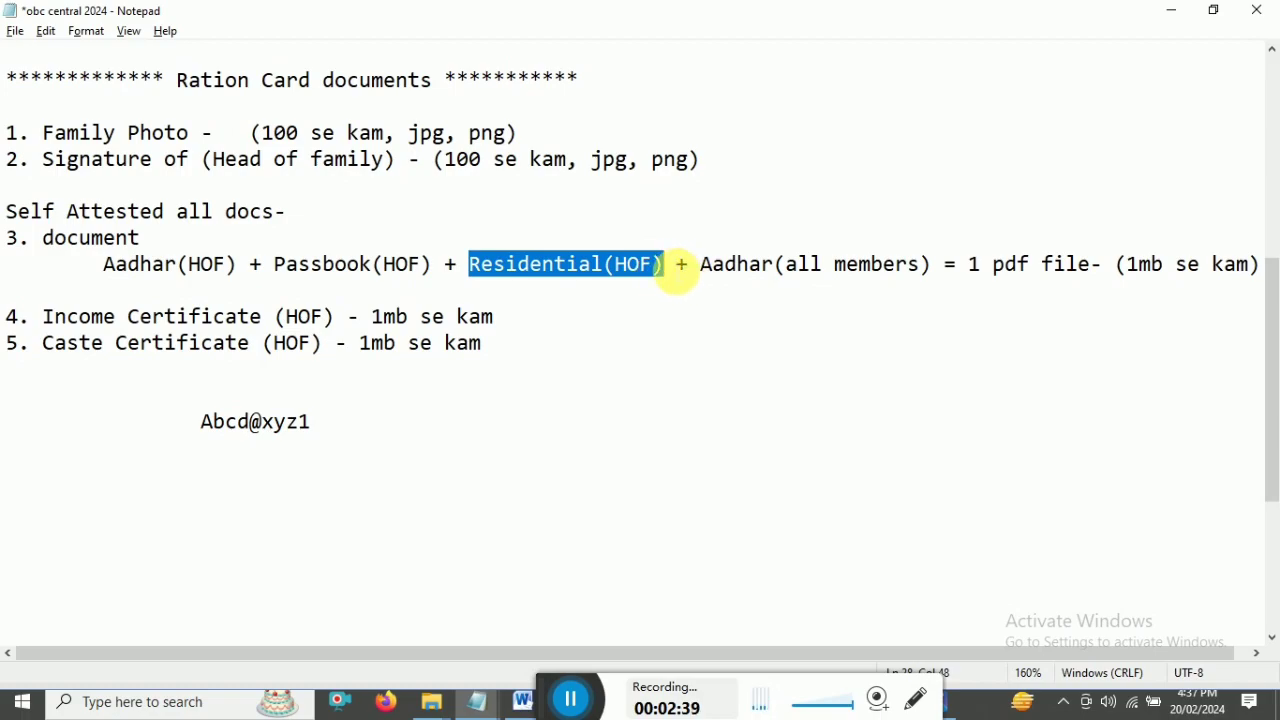
{"action": "left_click", "coordinate": [674, 268]}
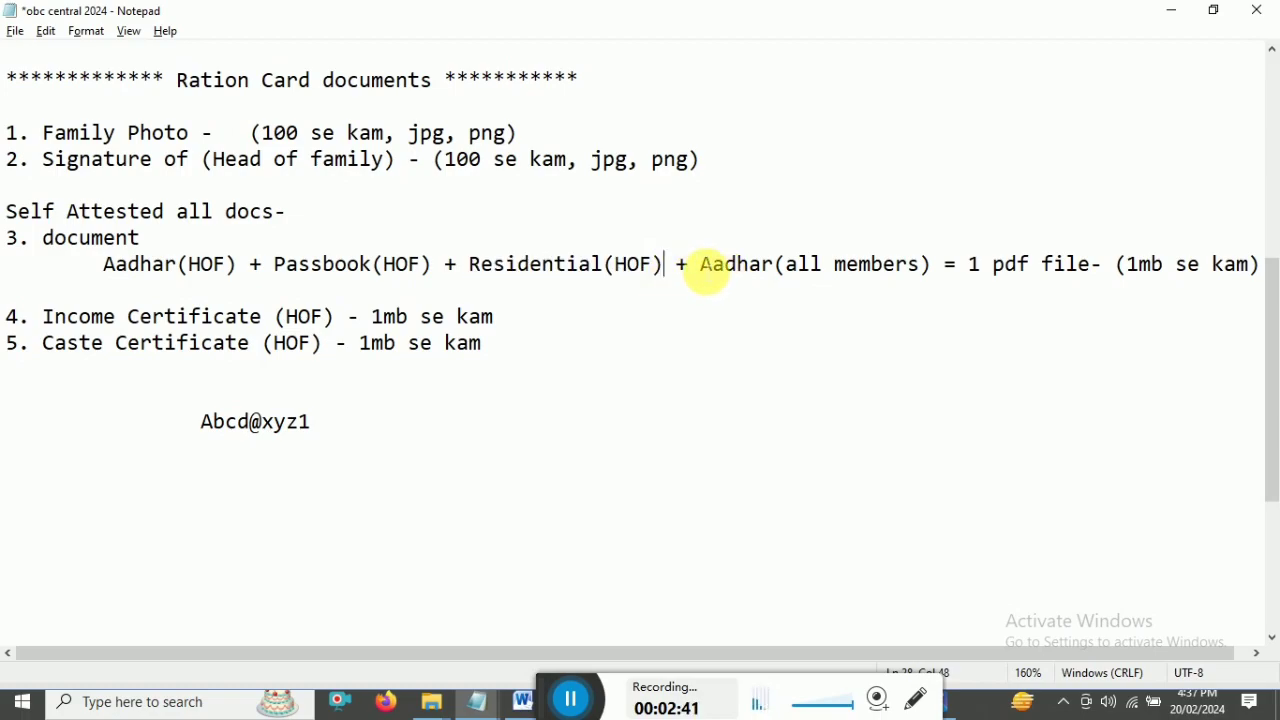
- Highlight Aadhar(all members), its '1 pdf file' requirement and the whole '3. document' item
{"action": "left_click_drag", "start_coordinate": [703, 266], "coordinate": [933, 268]}
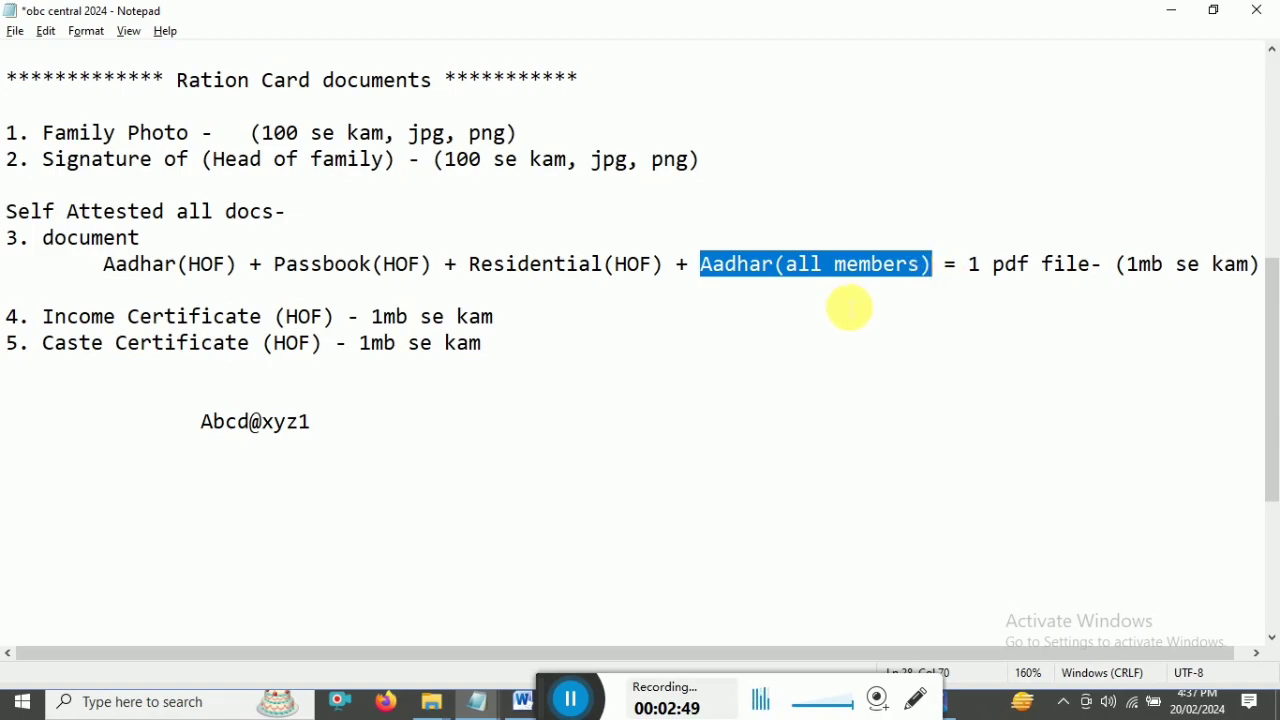
{"action": "left_click", "coordinate": [705, 270]}
{"action": "left_click_drag", "start_coordinate": [708, 270], "coordinate": [1250, 266]}
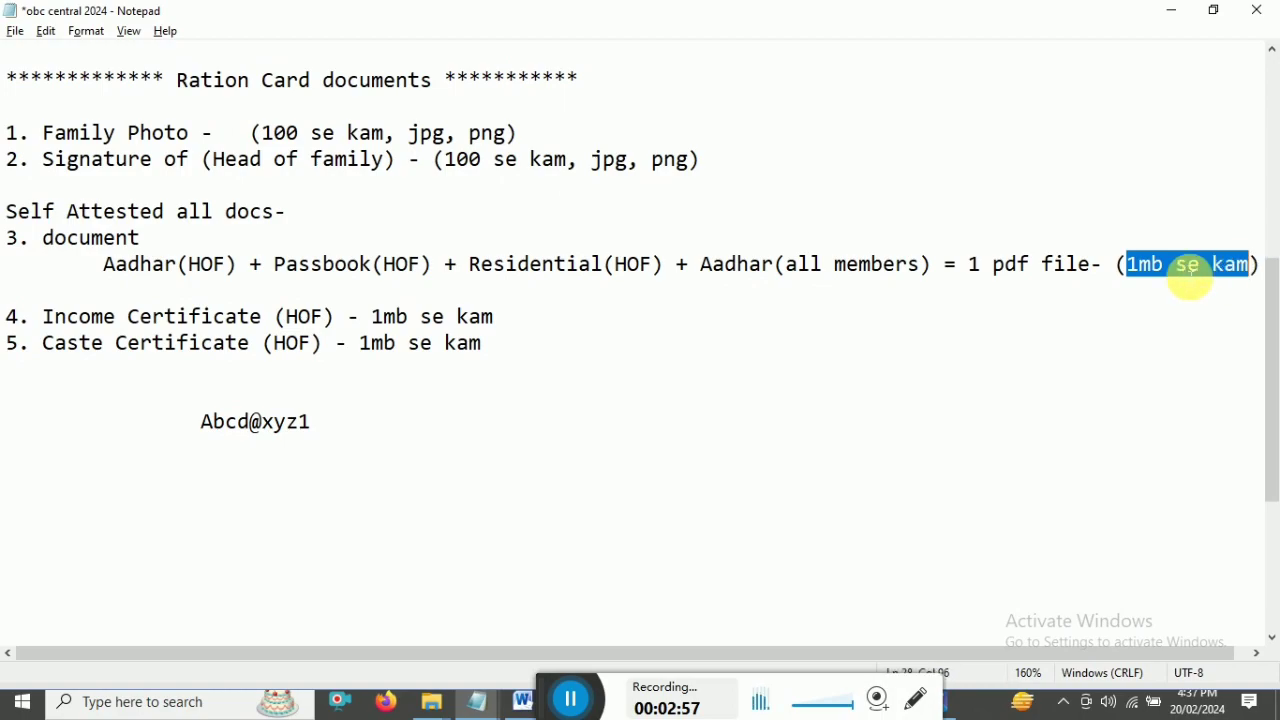
{"action": "left_click_drag", "start_coordinate": [970, 265], "coordinate": [1097, 265]}
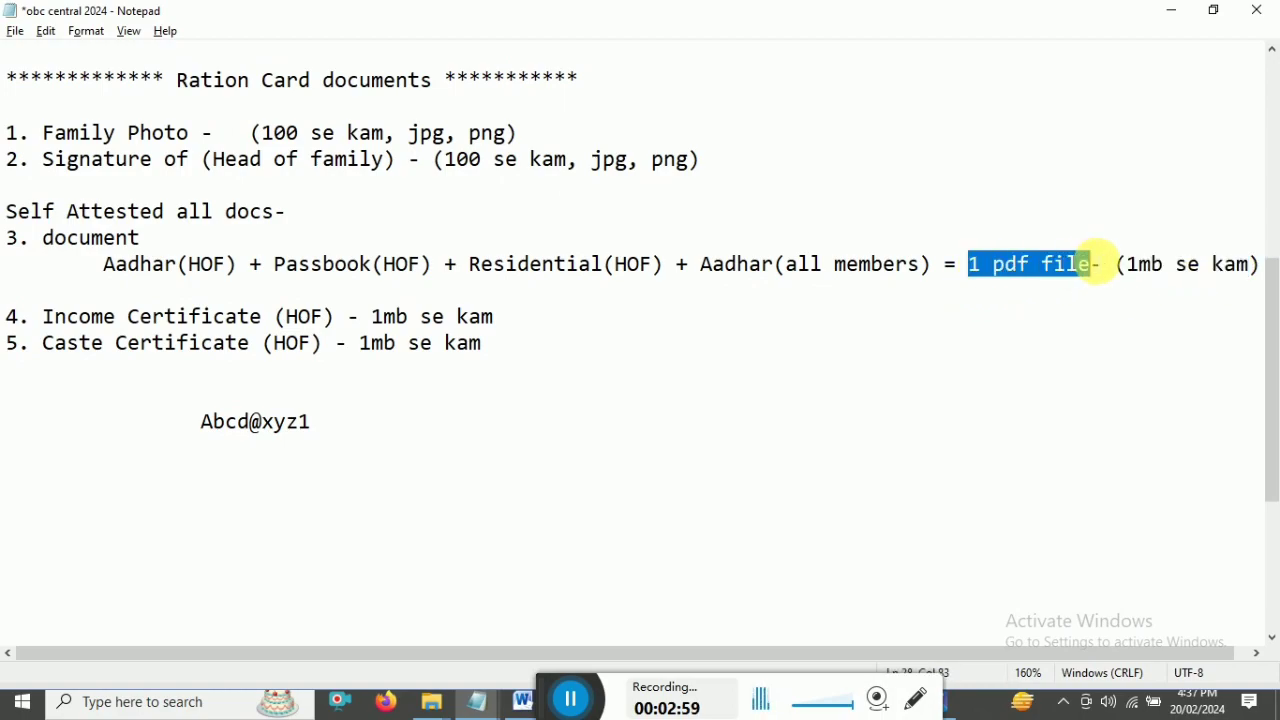
{"action": "left_click", "coordinate": [980, 271]}
{"action": "left_click_drag", "start_coordinate": [977, 266], "coordinate": [1110, 268]}
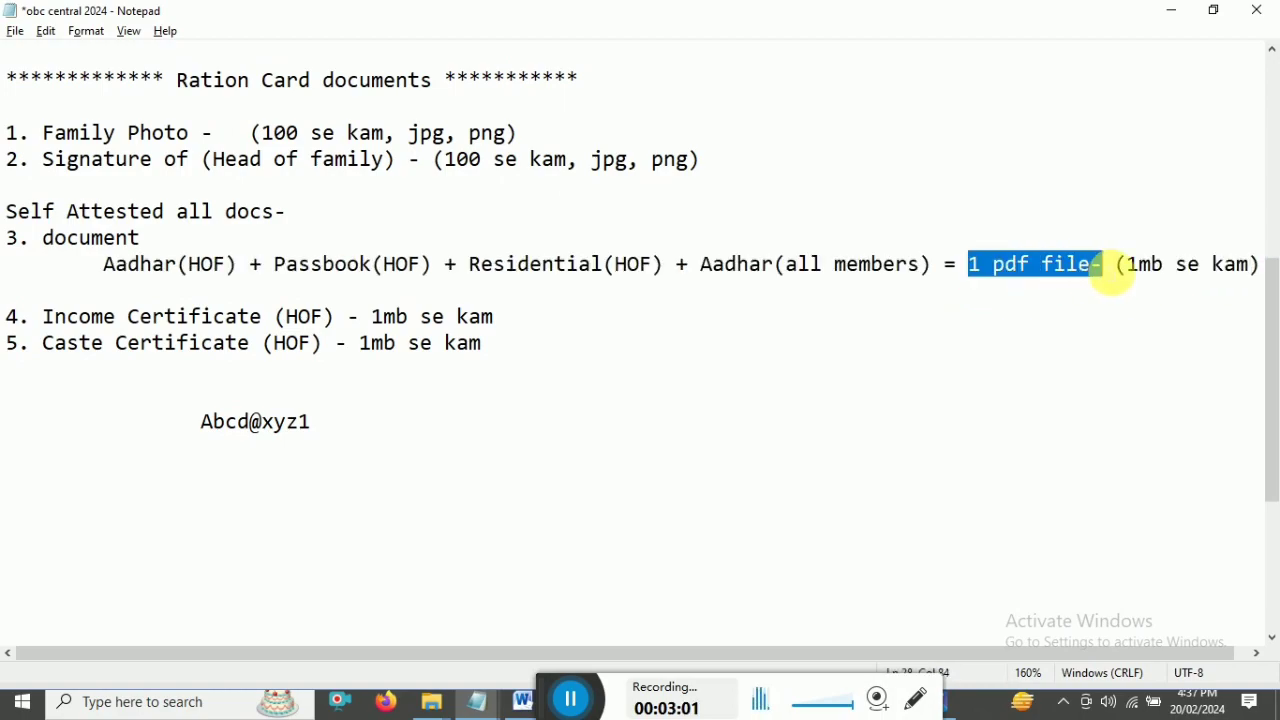
{"action": "left_click", "coordinate": [994, 268]}
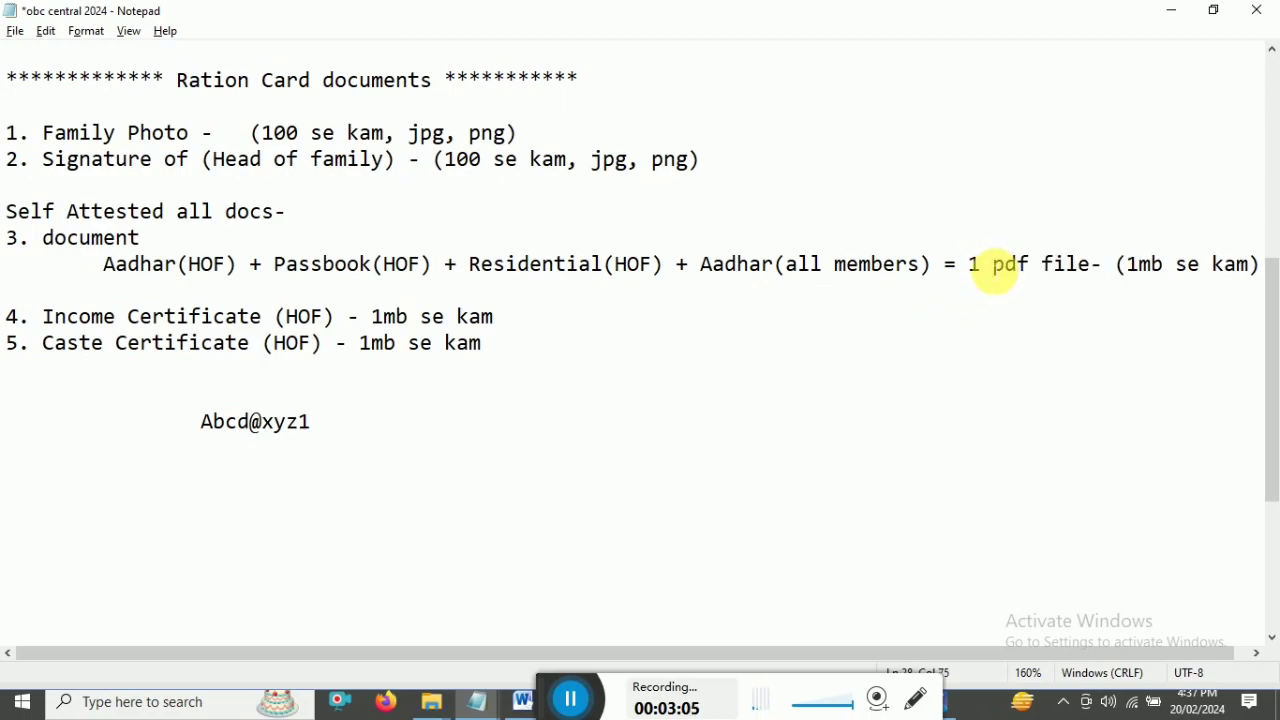
{"action": "left_click_drag", "start_coordinate": [7, 238], "coordinate": [1250, 266]}
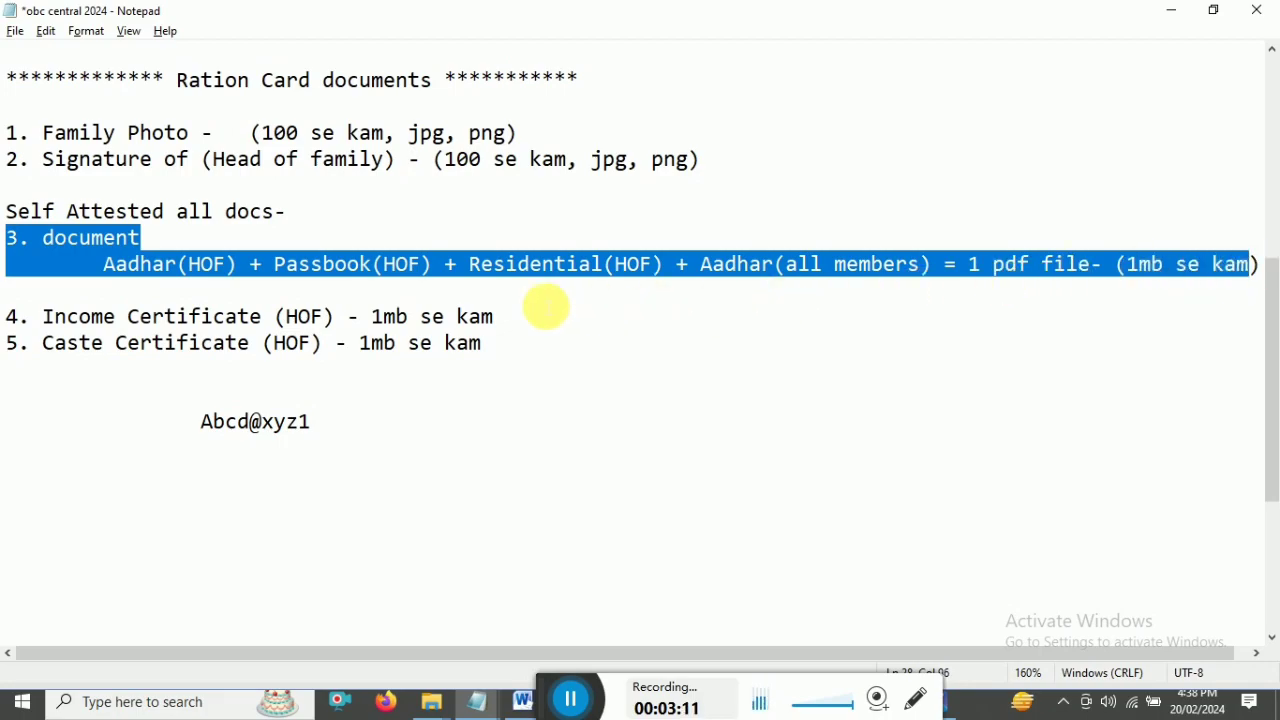
- In the Ration Card folder, check the image and PDF file sizes and select the documents subfolder
{"action": "mouse_move", "coordinate": [431, 700]}
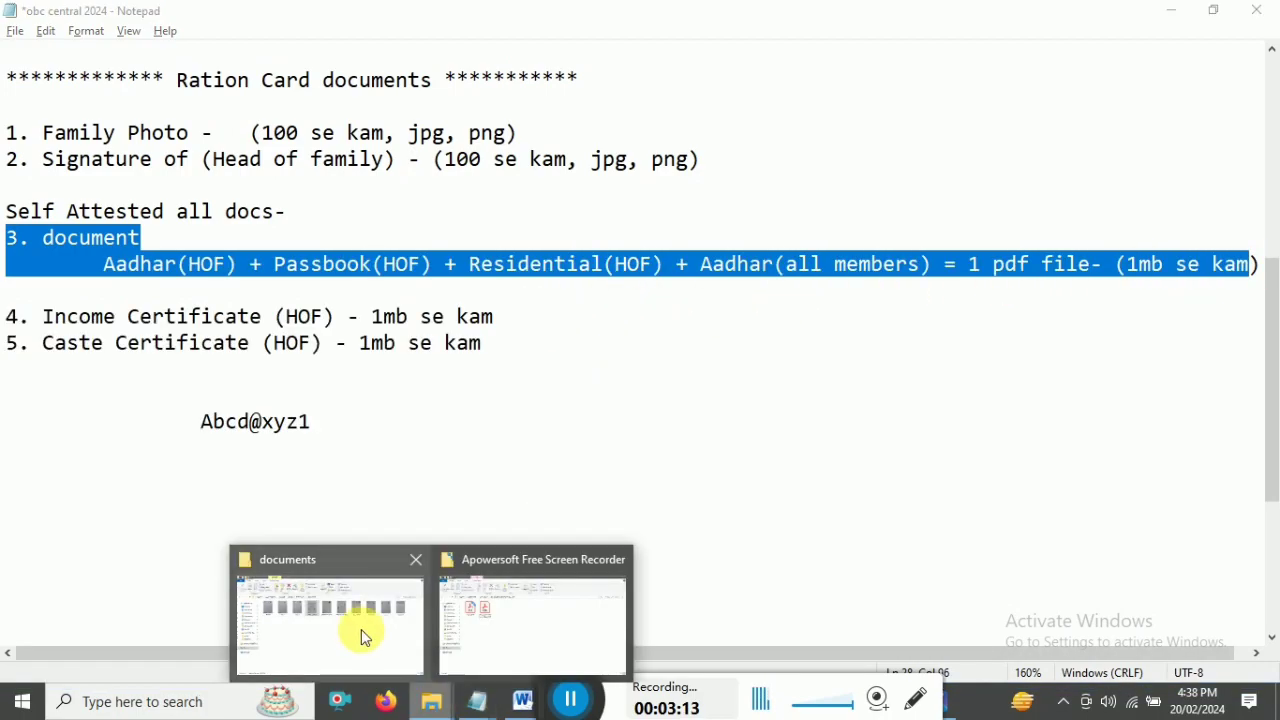
{"action": "left_click", "coordinate": [365, 638]}
{"action": "left_click", "coordinate": [440, 147]}
{"action": "left_click", "coordinate": [422, 246]}
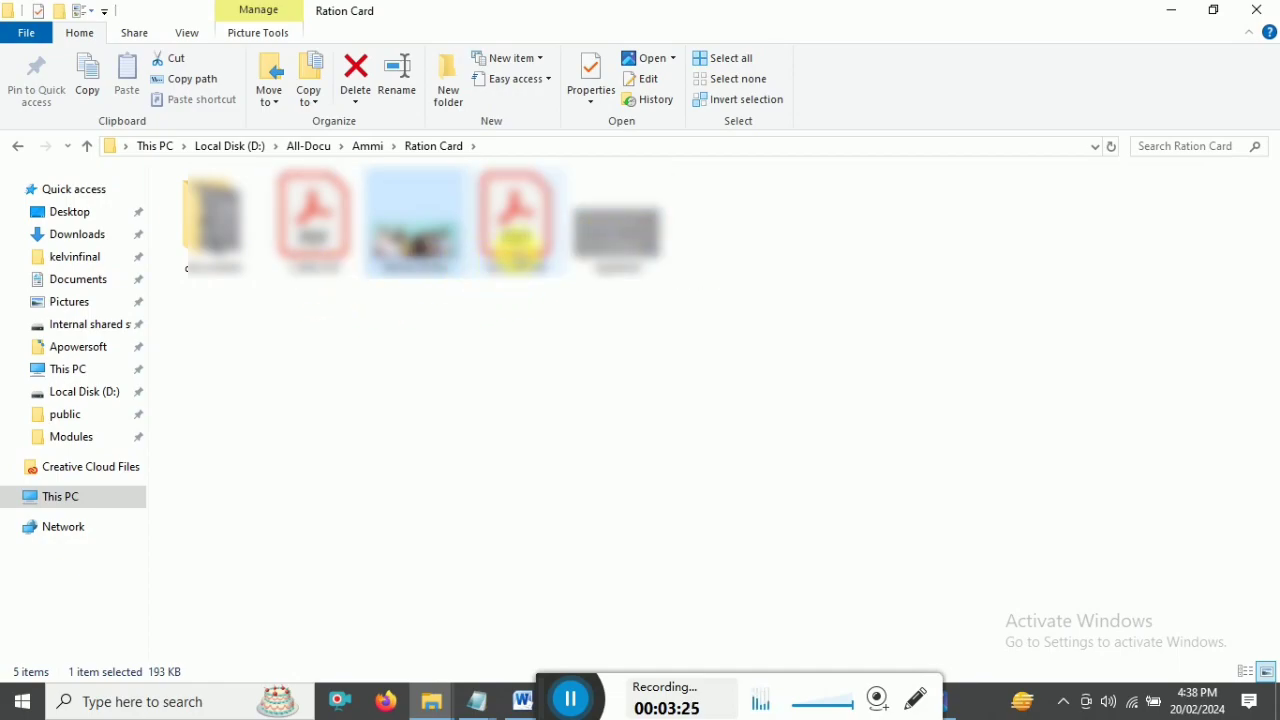
{"action": "left_click", "coordinate": [515, 225]}
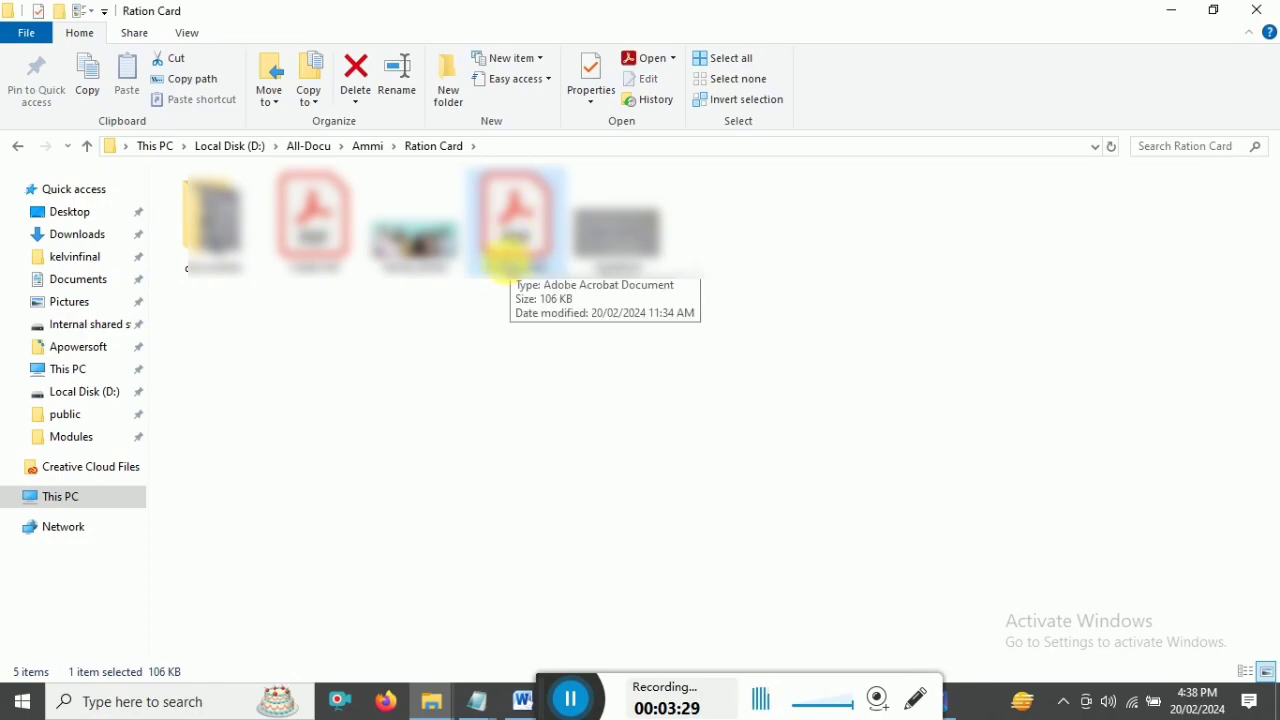
{"action": "left_click", "coordinate": [312, 245]}
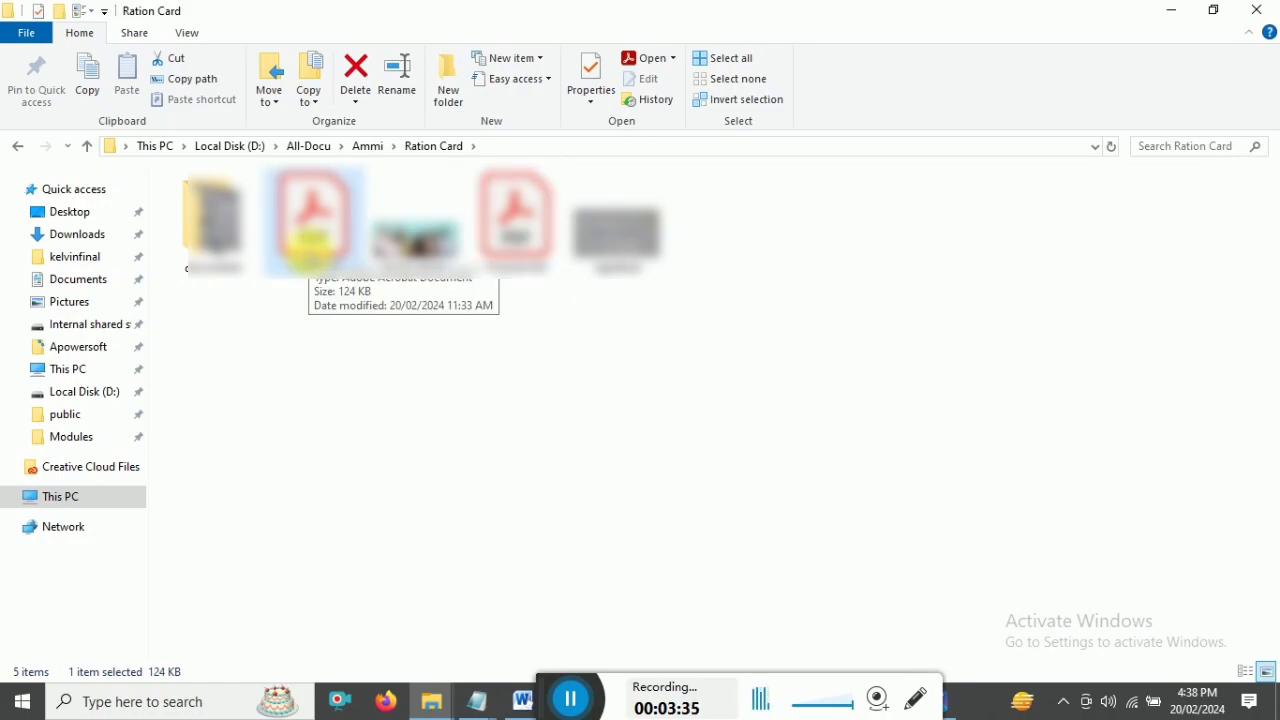
{"action": "left_click", "coordinate": [212, 225]}
- Open the documents folder, check each scanned image's size, and select the images together
{"action": "double_click", "coordinate": [212, 225]}
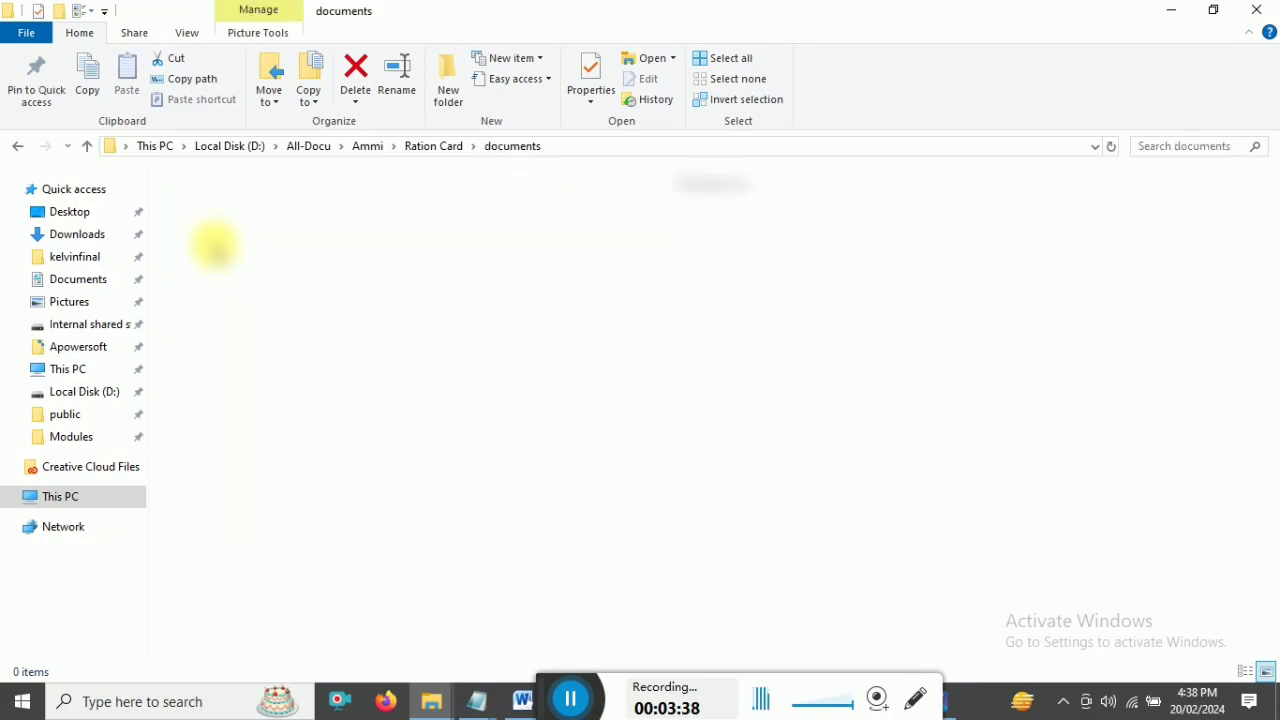
{"action": "key", "text": "super+Down"}
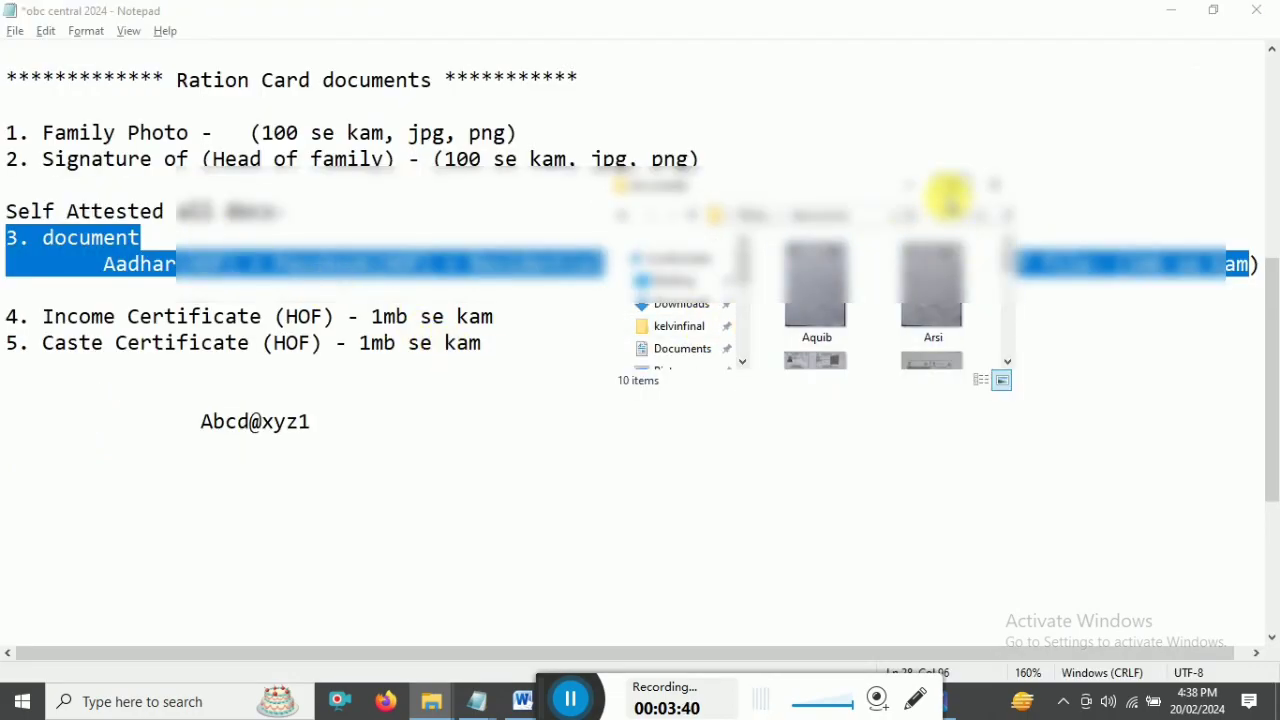
{"action": "key", "text": "super+Up"}
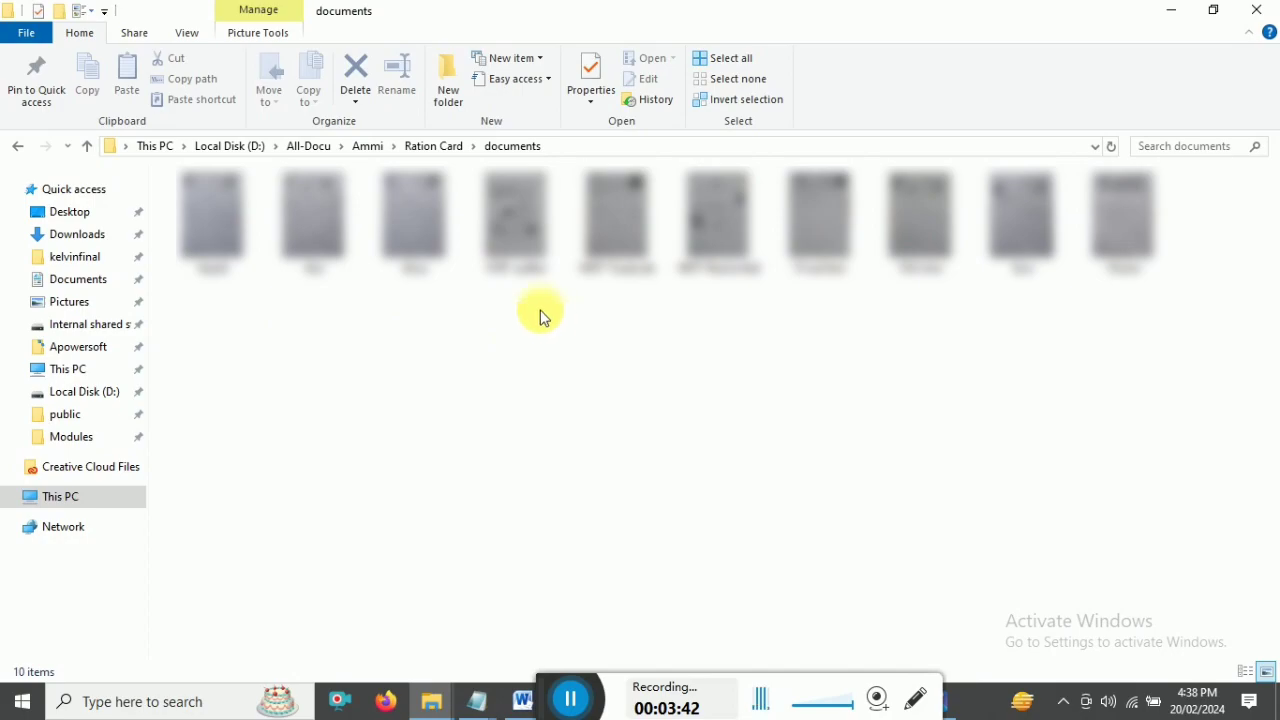
{"action": "left_click", "coordinate": [540, 258]}
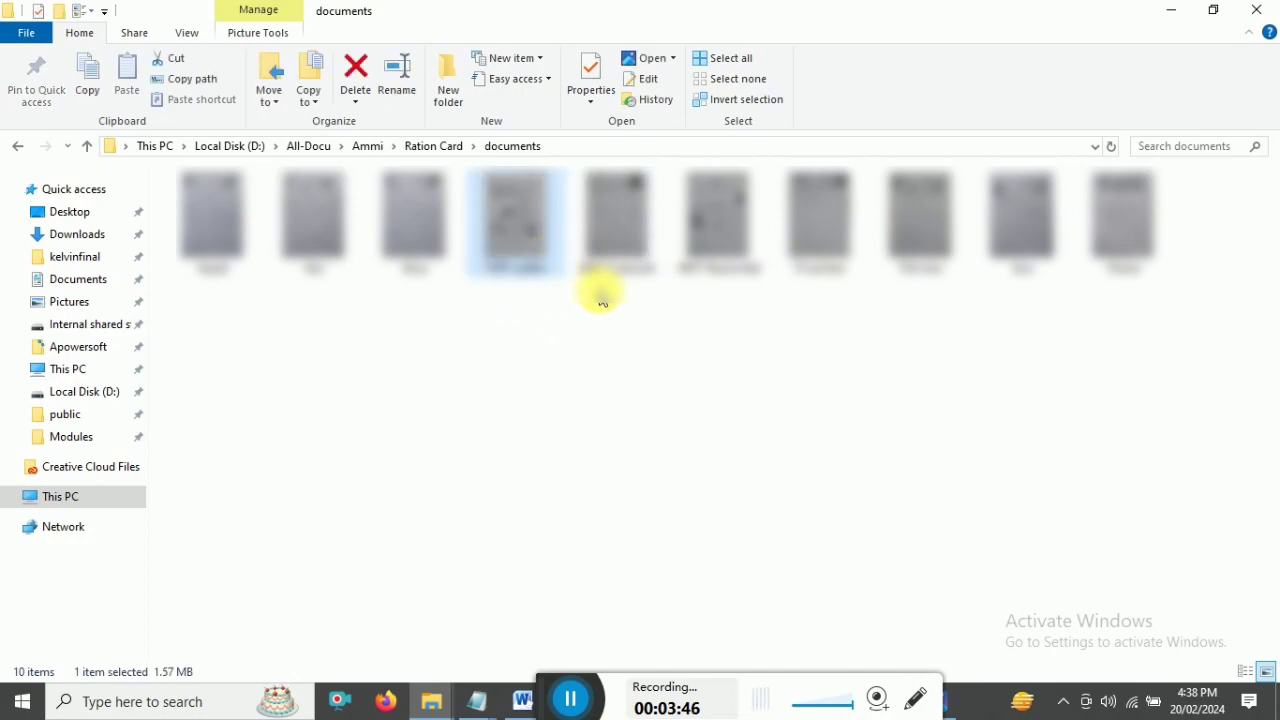
{"action": "left_click", "coordinate": [612, 265]}
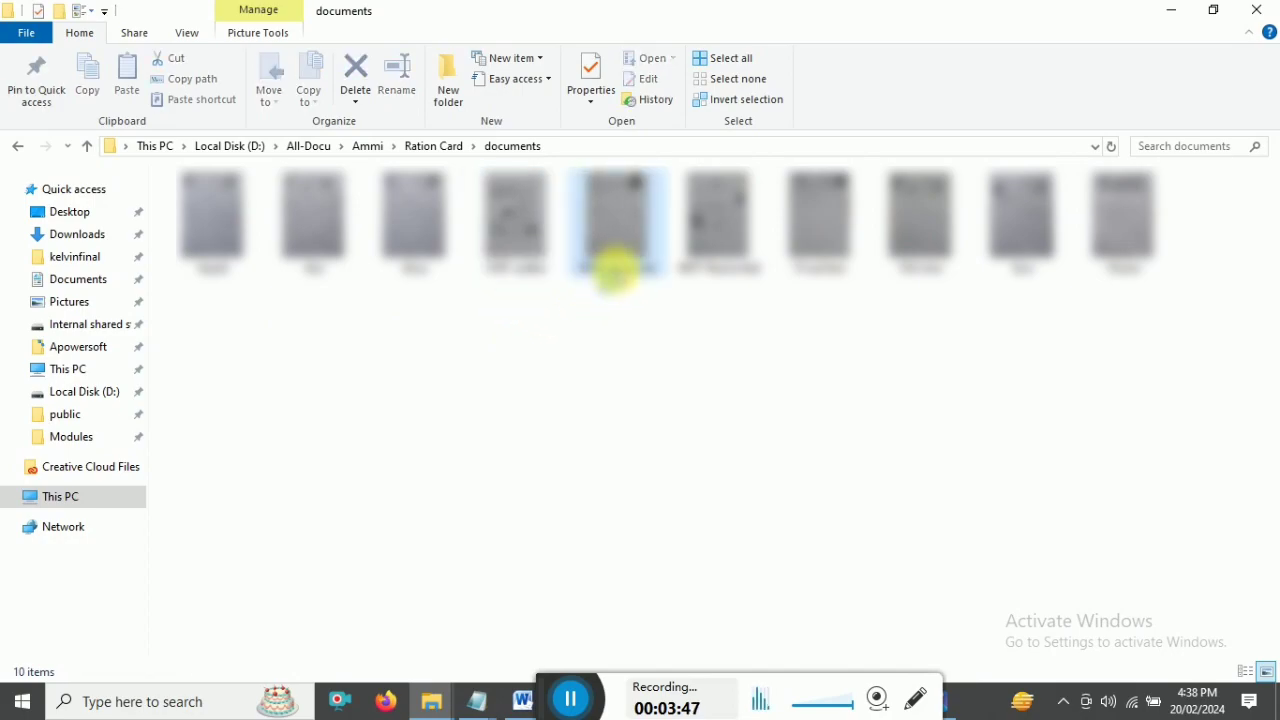
{"action": "left_click", "coordinate": [710, 255]}
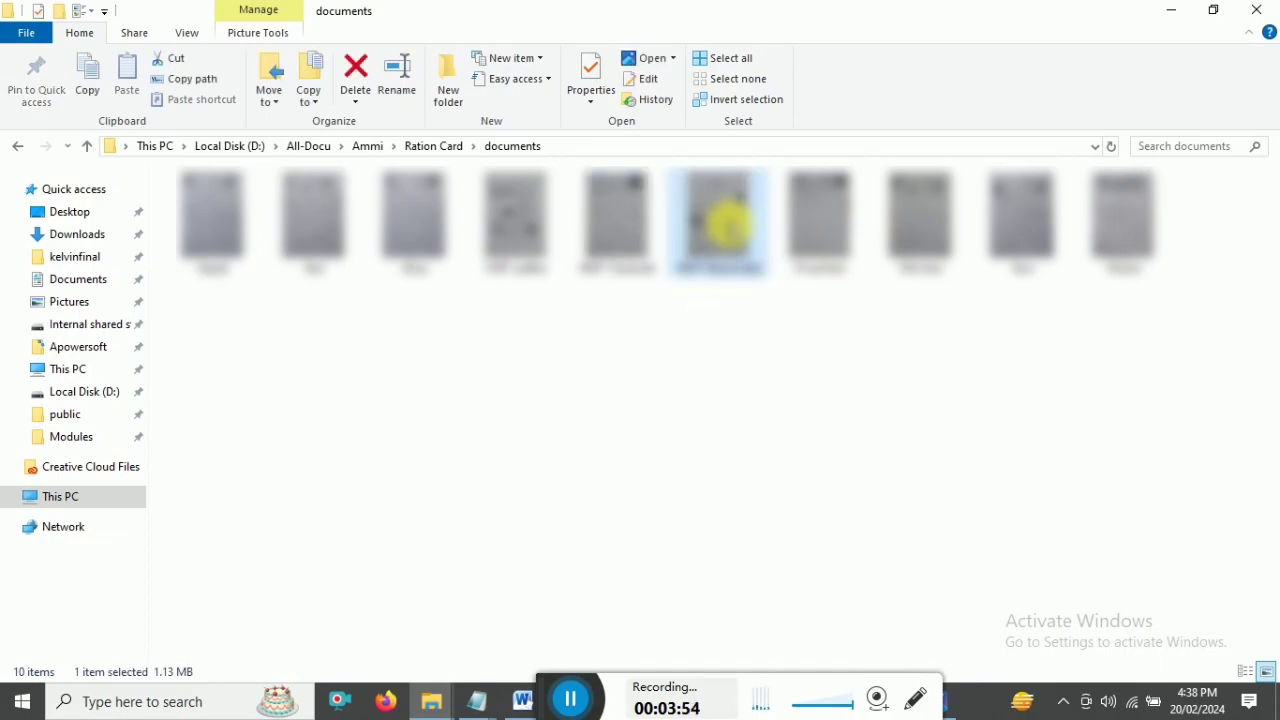
{"action": "left_click", "coordinate": [691, 324]}
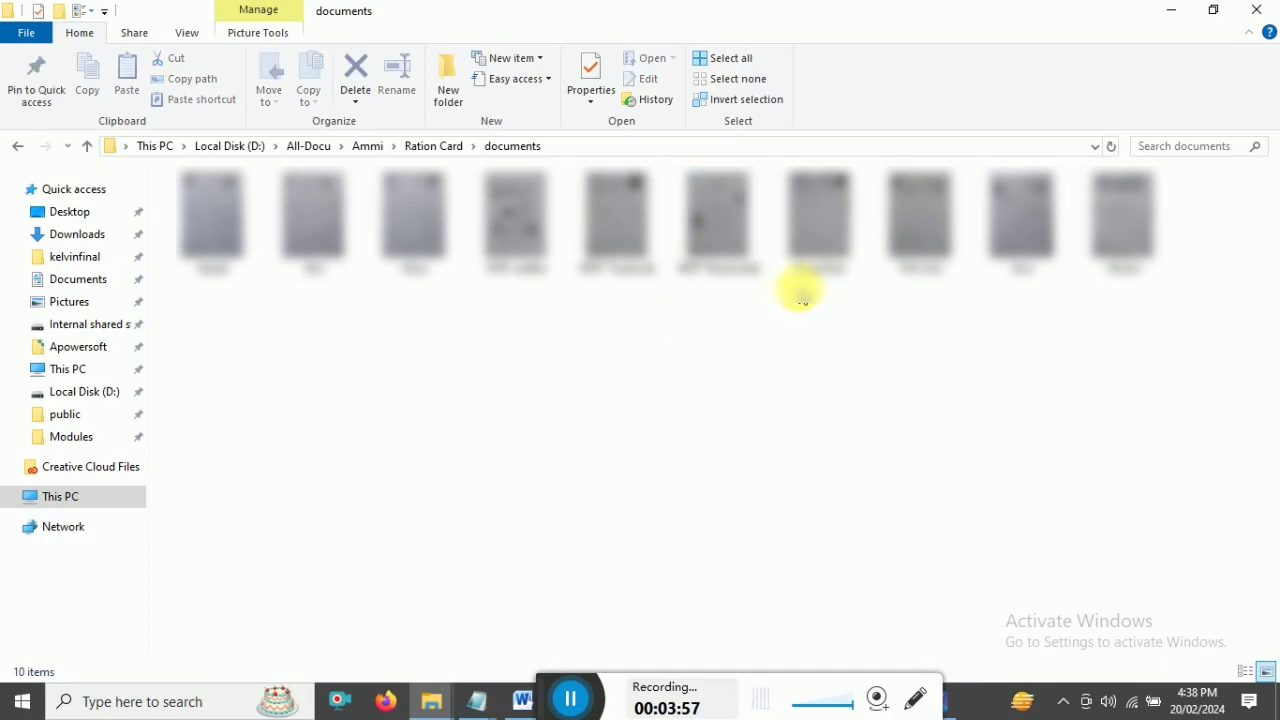
{"action": "left_click", "coordinate": [826, 248]}
{"action": "left_click", "coordinate": [929, 243]}
{"action": "left_click", "coordinate": [1020, 229]}
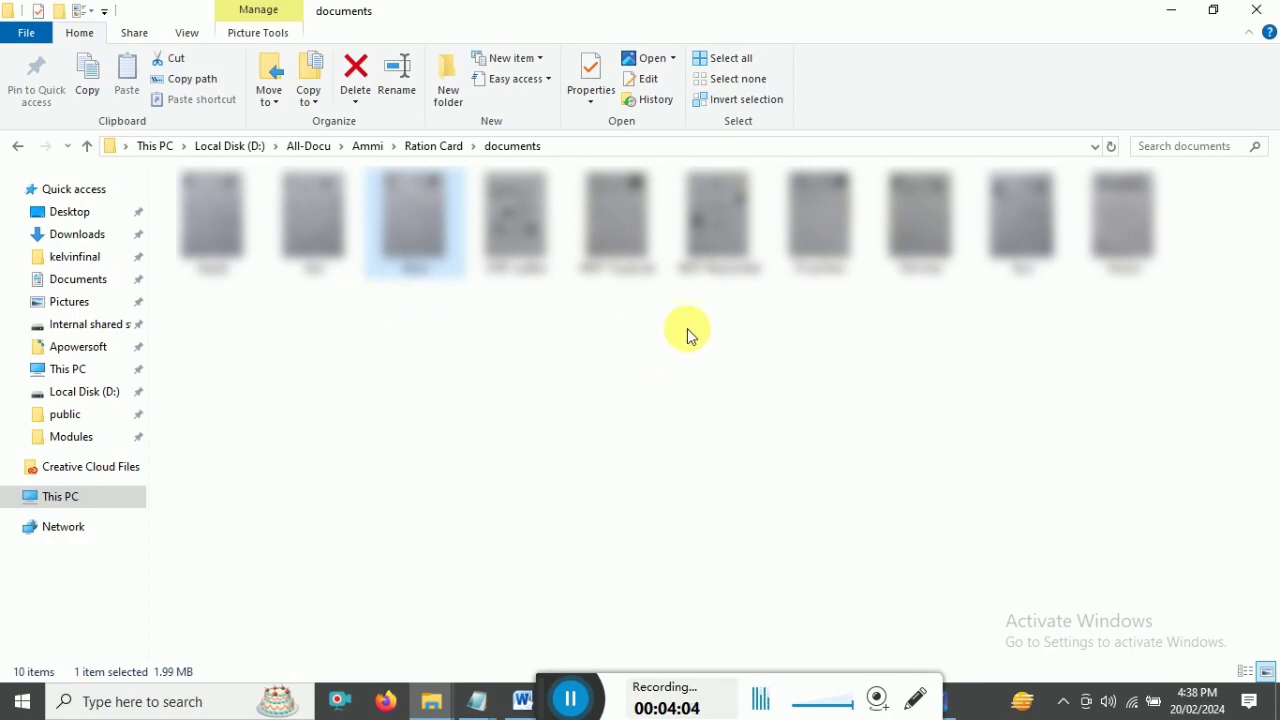
{"action": "left_click_drag", "start_coordinate": [232, 306], "coordinate": [1055, 295]}
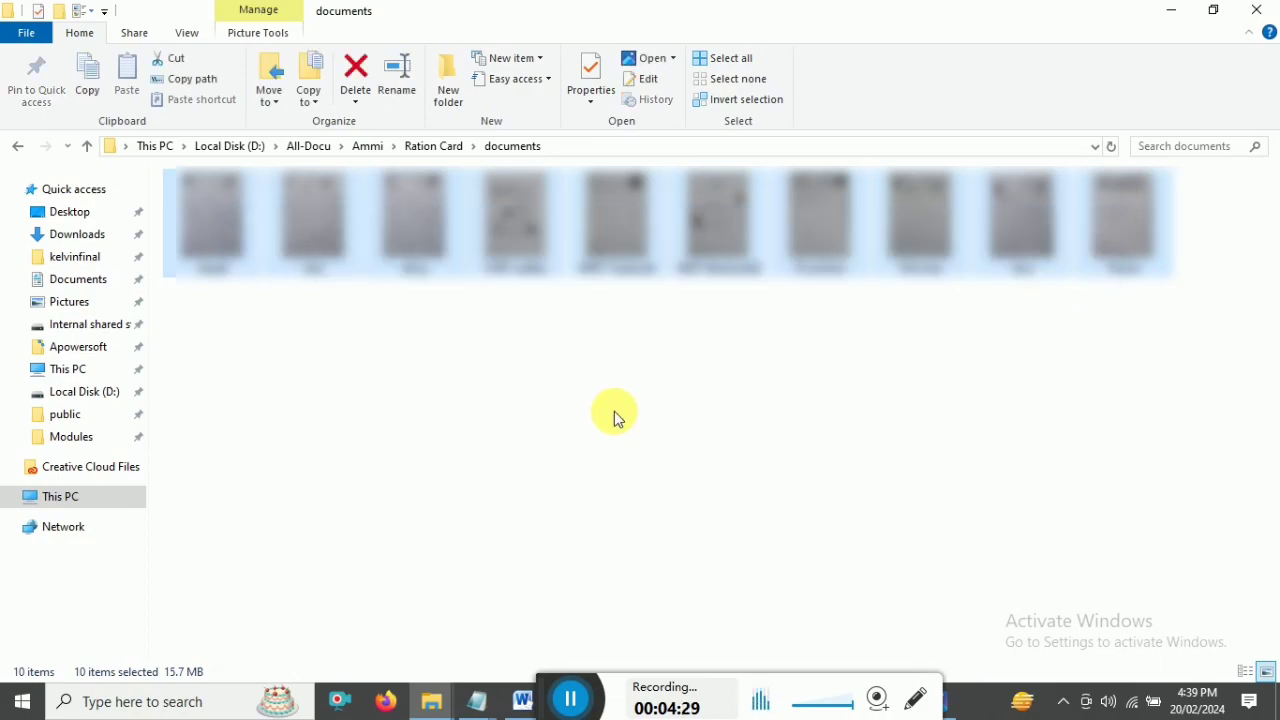
{"action": "left_click", "coordinate": [280, 343]}
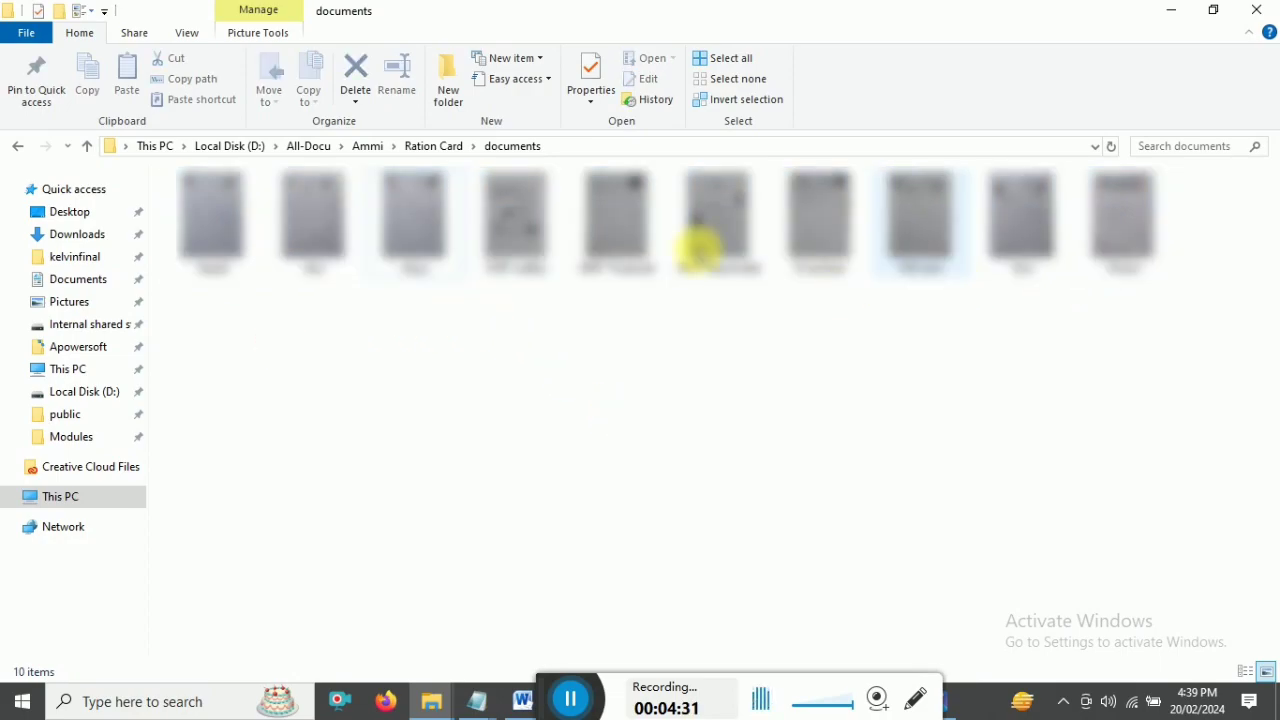
{"action": "left_click_drag", "start_coordinate": [244, 323], "coordinate": [1115, 226]}
{"action": "left_click", "coordinate": [717, 513]}
- Recheck the second and fourth PDF sizes, then reopen documents to see the first image's 1.62 MB
{"action": "left_click", "coordinate": [450, 148]}
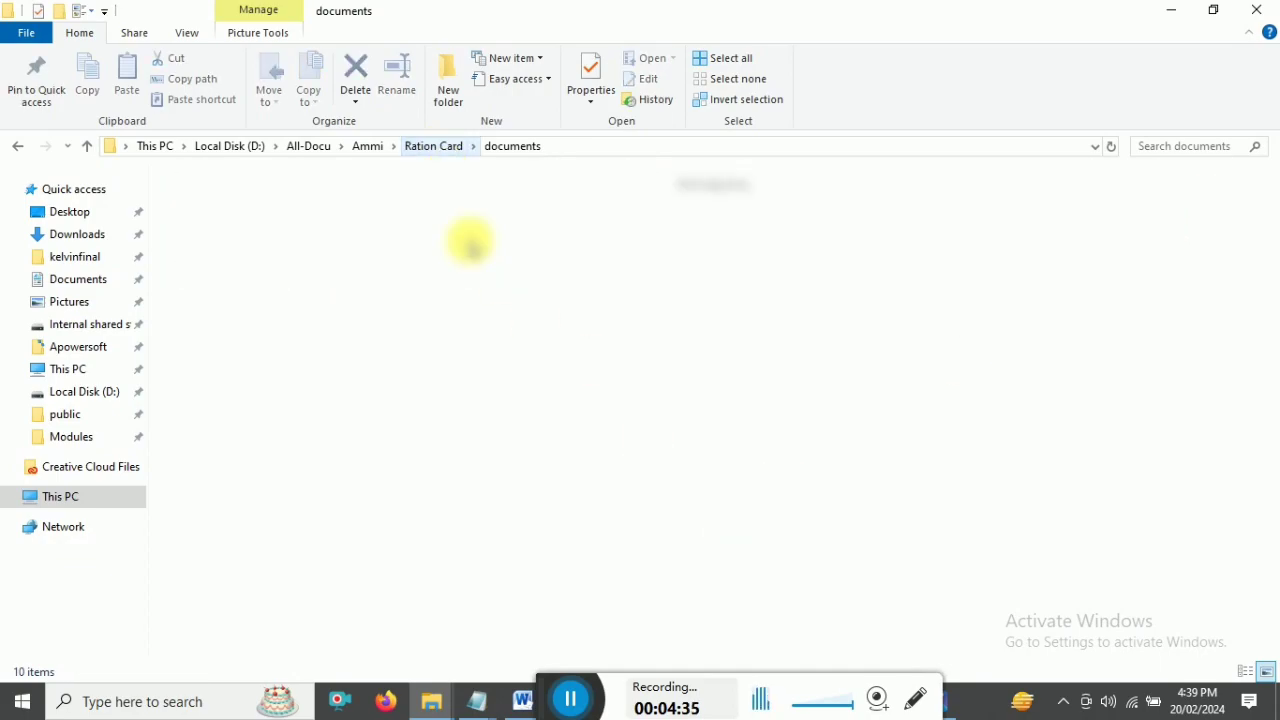
{"action": "left_click", "coordinate": [312, 228]}
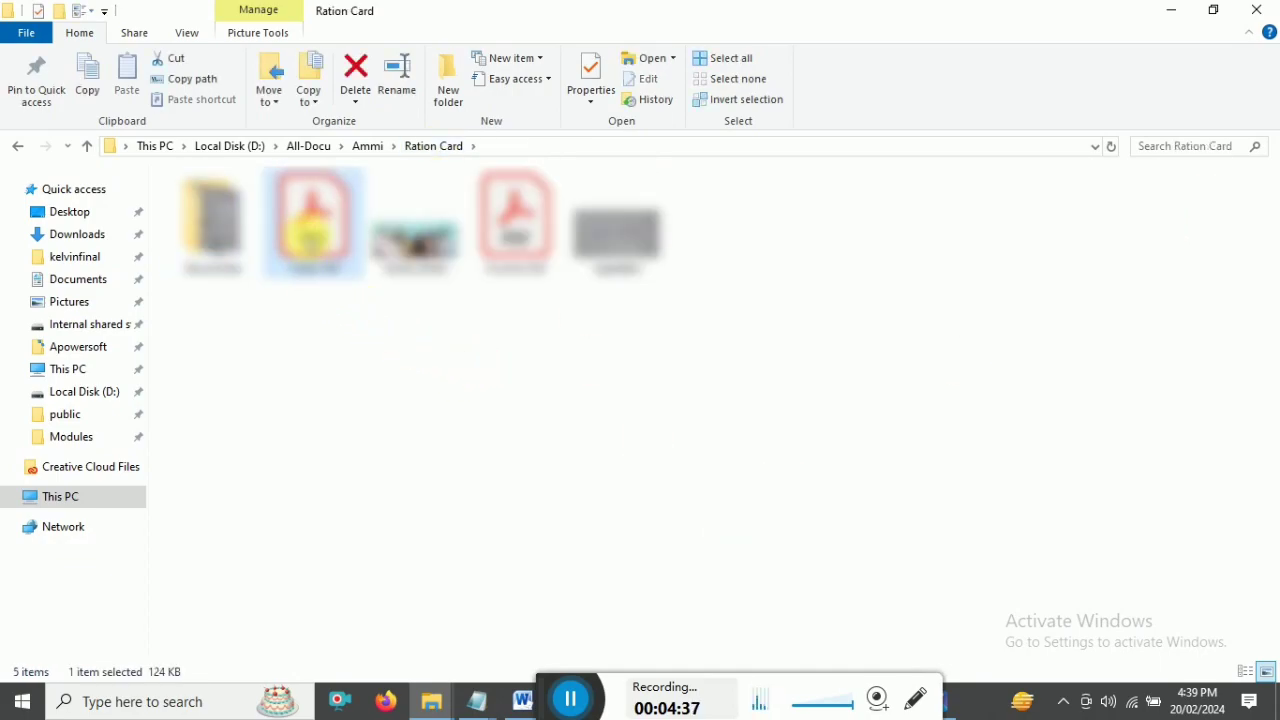
{"action": "left_click", "coordinate": [515, 225]}
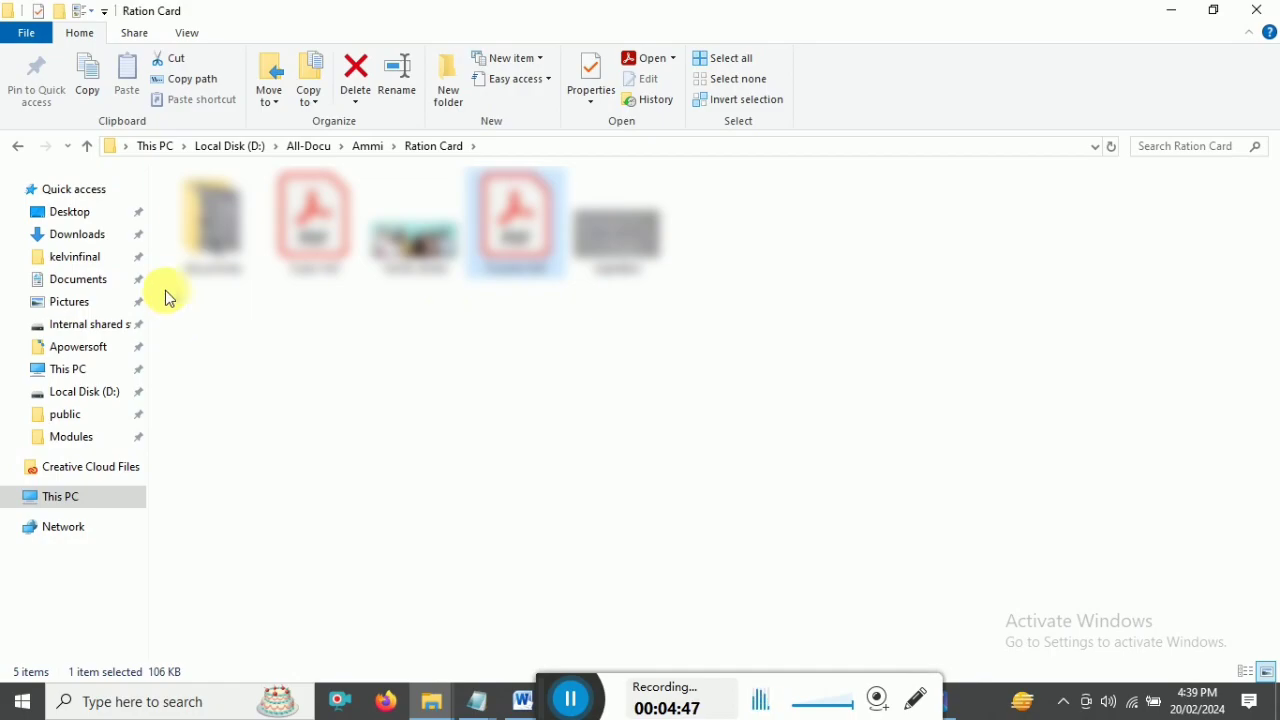
{"action": "double_click", "coordinate": [212, 225]}
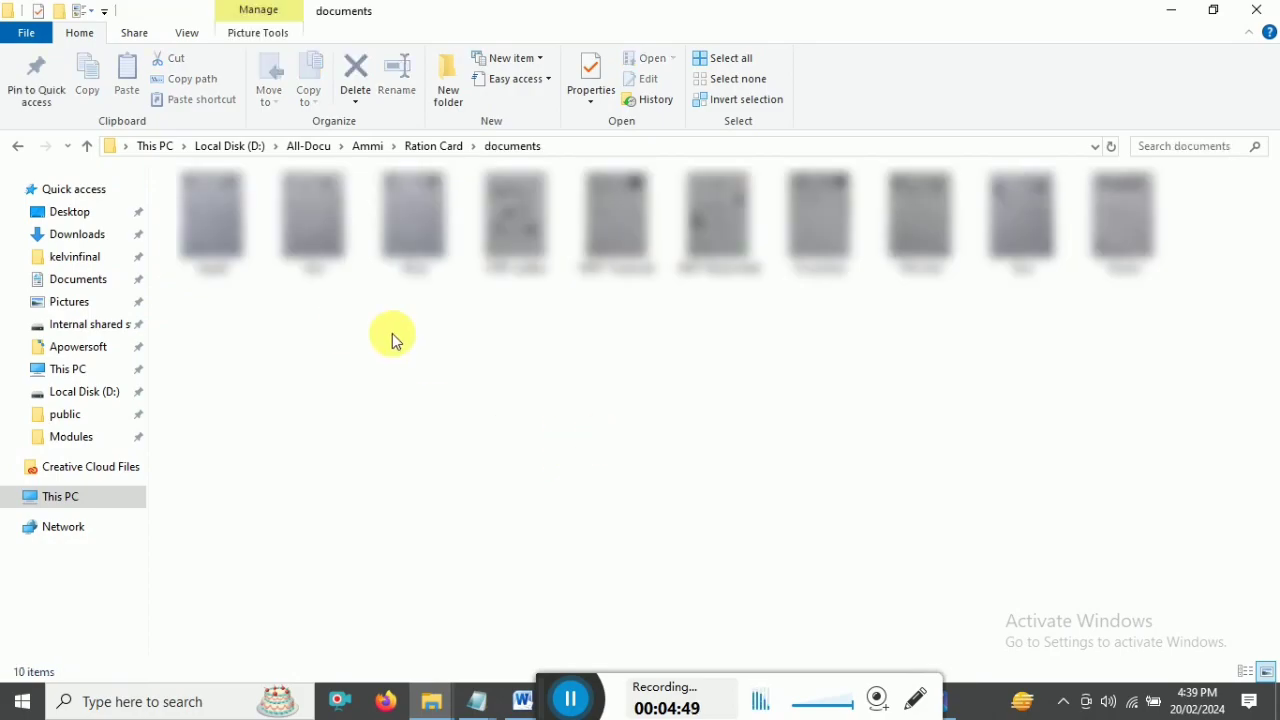
{"action": "left_click", "coordinate": [230, 236]}
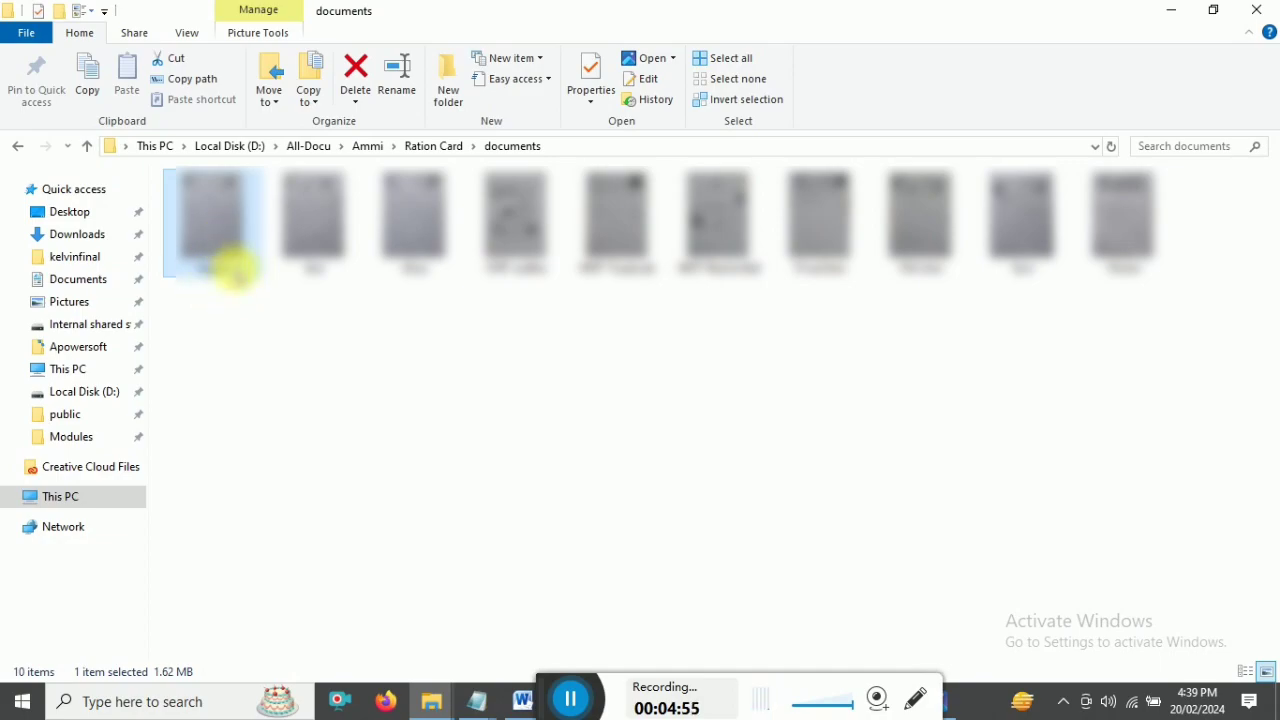
{"action": "mouse_move", "coordinate": [224, 244]}
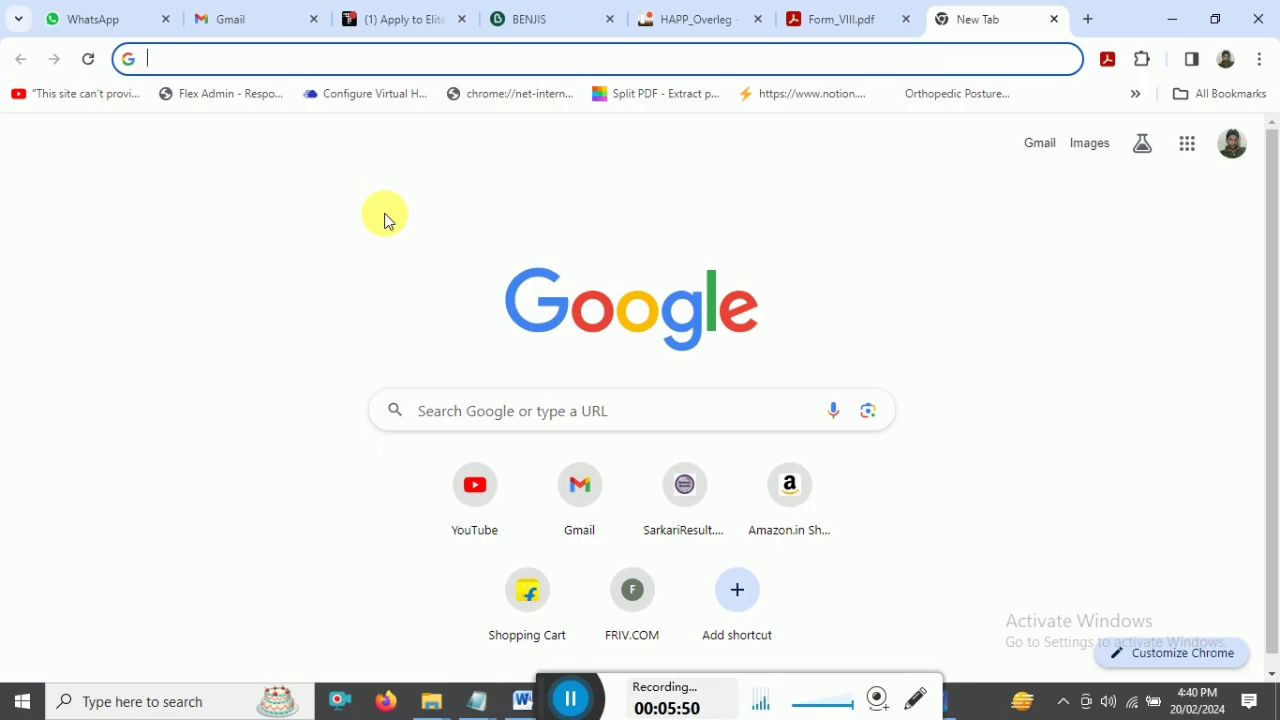
- Search Google for jpg to pdf and open the iLovePDF JPG to PDF page
{"action": "type", "text": "jpg"}
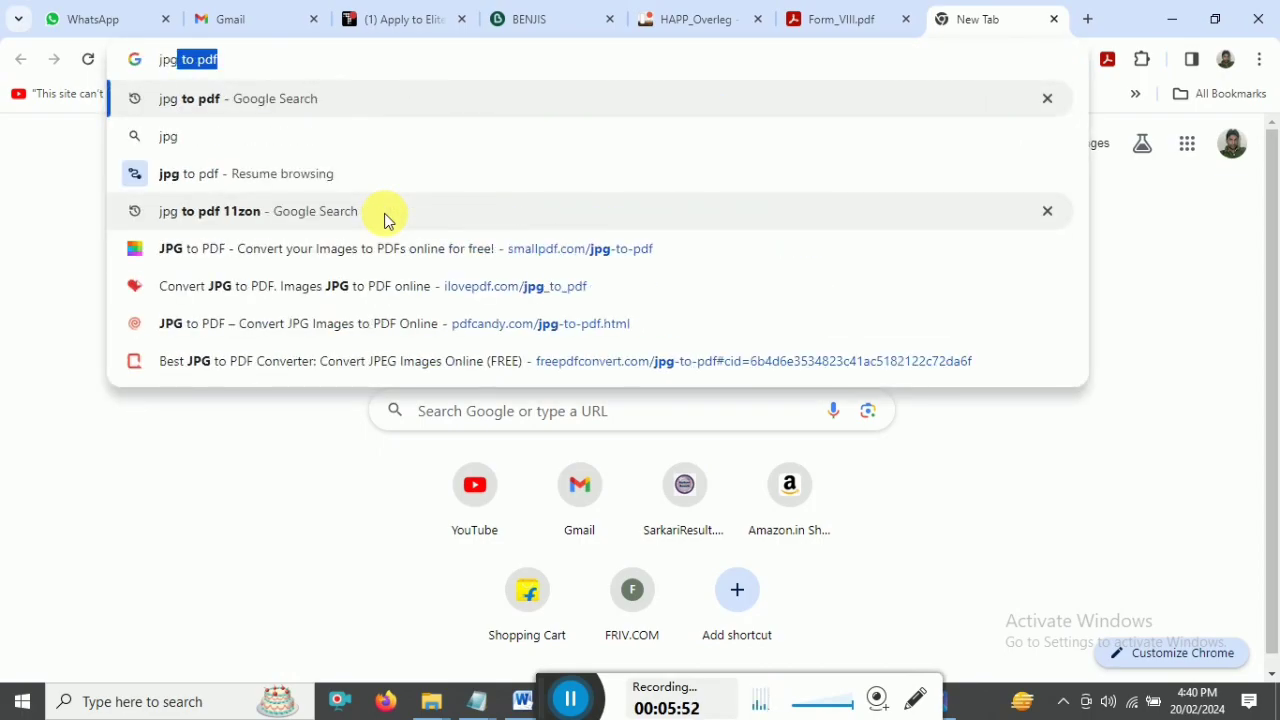
{"action": "key", "text": "Return"}
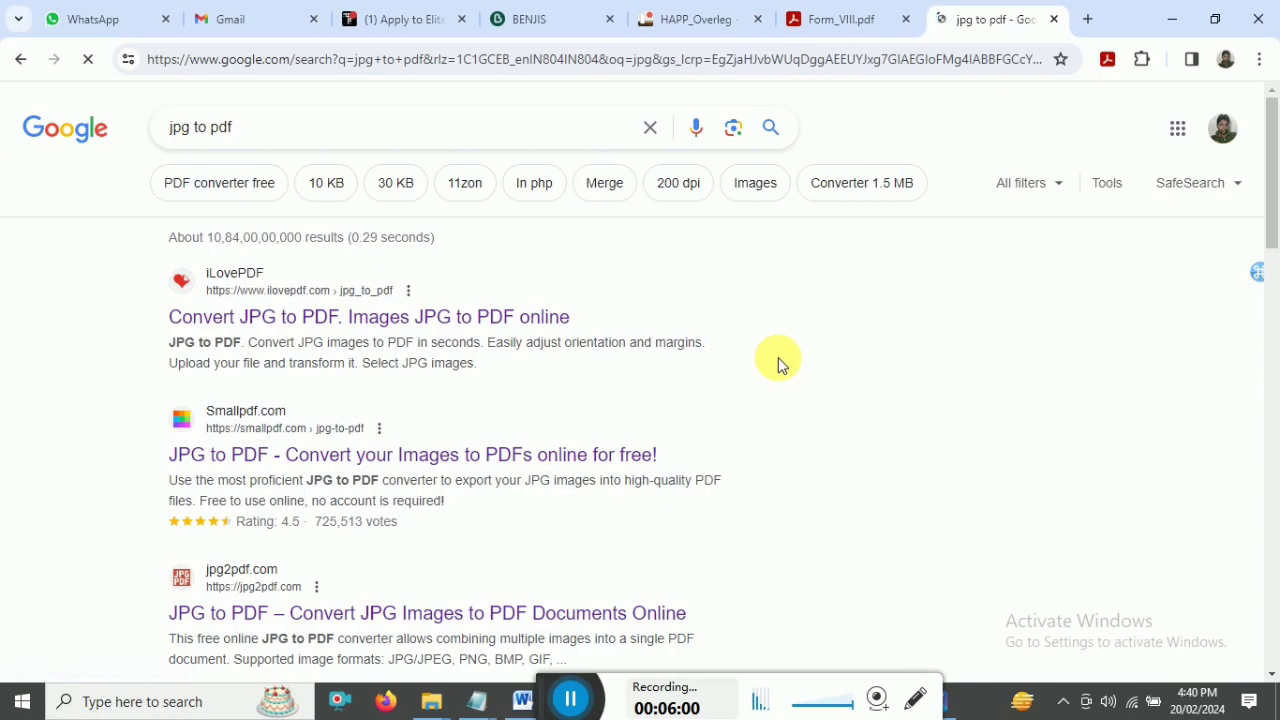
{"action": "left_click", "coordinate": [369, 316]}
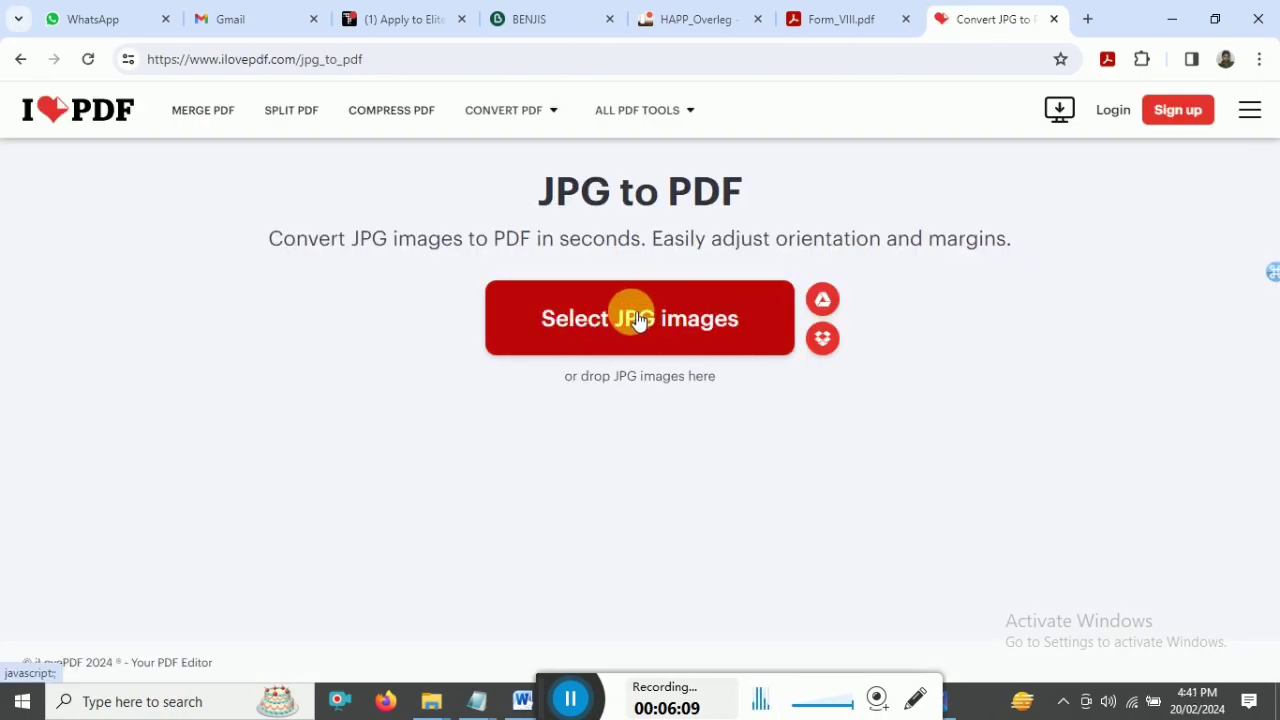
- Upload all ten images from the documents folder into the converter
{"action": "left_click", "coordinate": [631, 319]}
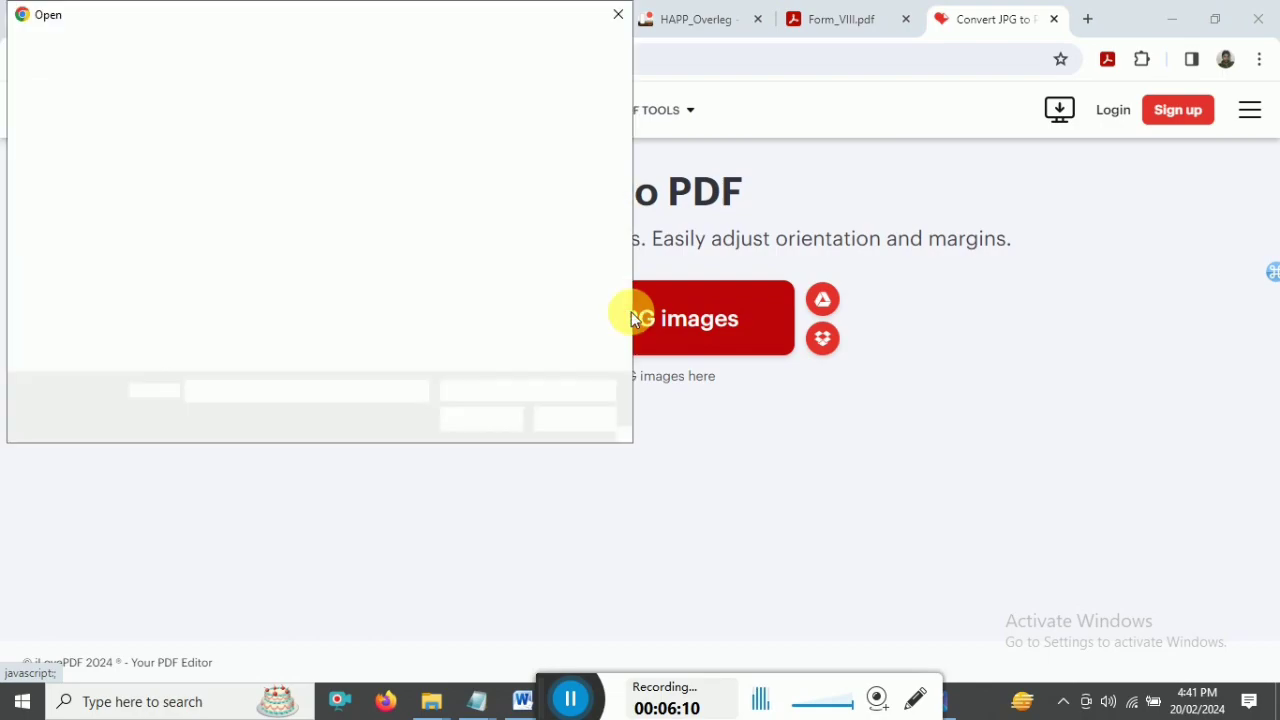
{"action": "double_click", "coordinate": [219, 158]}
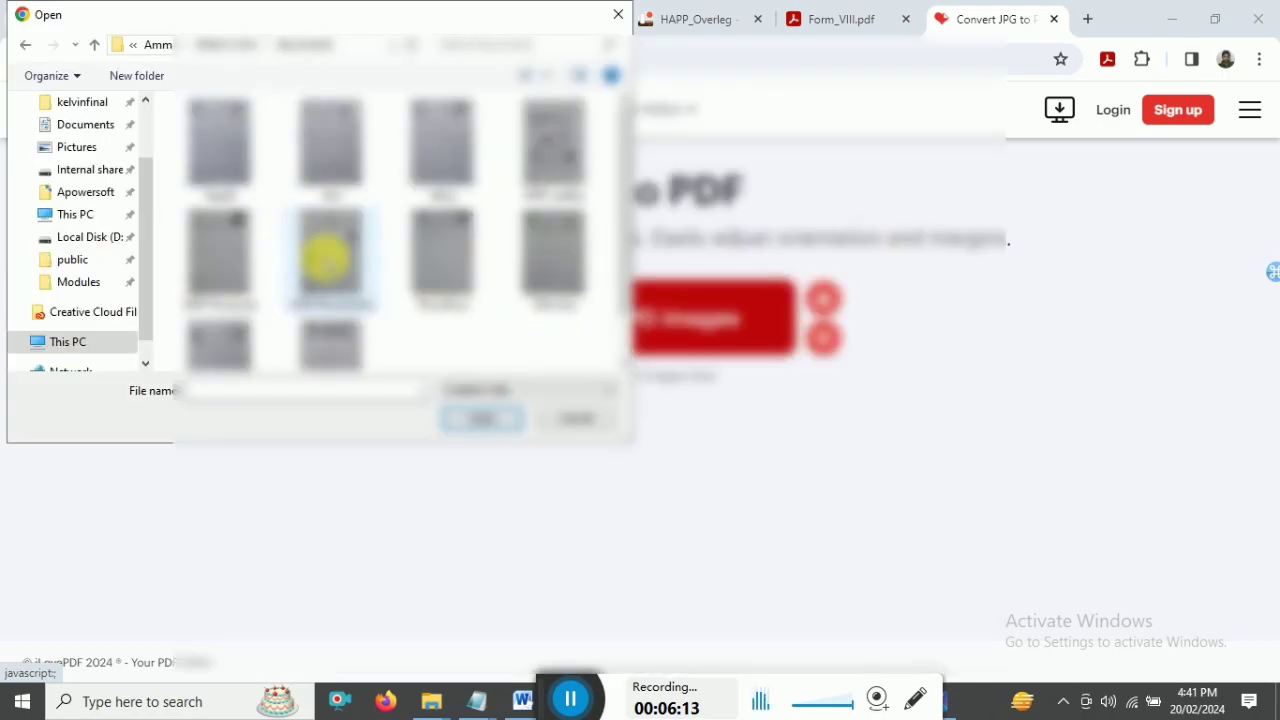
{"action": "left_click_drag", "start_coordinate": [423, 345], "coordinate": [233, 120]}
{"action": "left_click", "coordinate": [463, 345]}
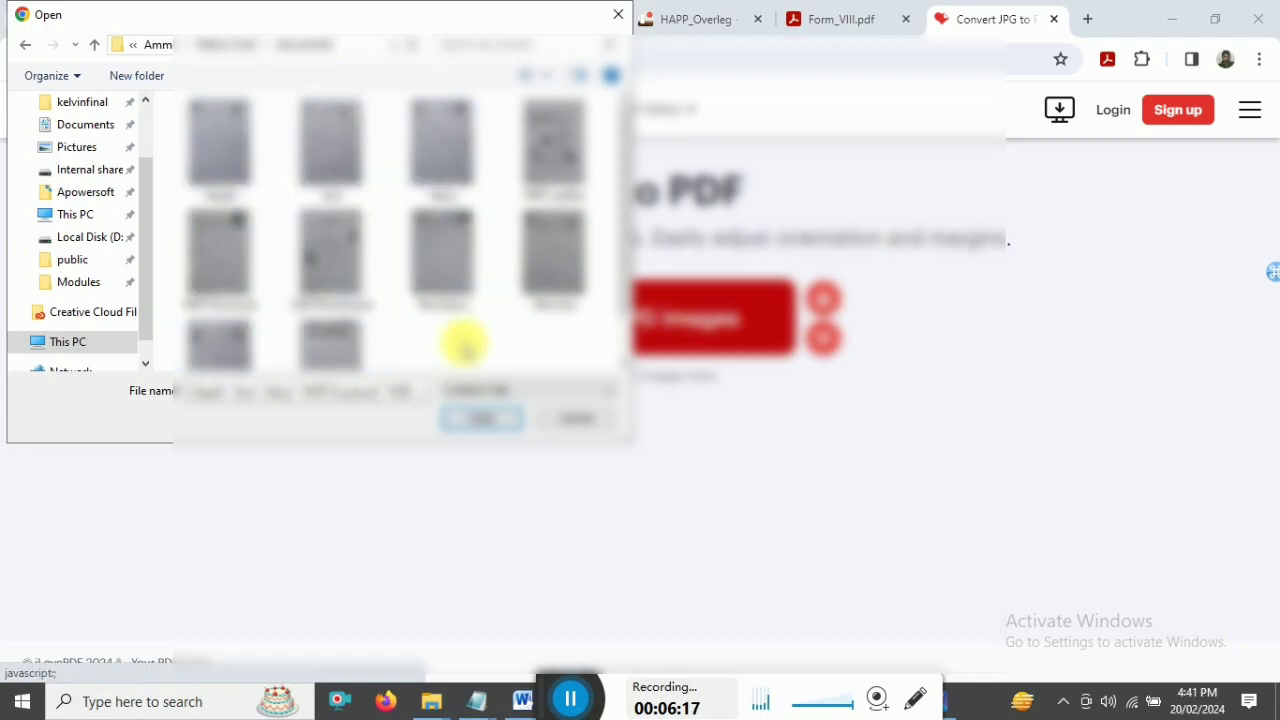
{"action": "key", "text": "ctrl+a"}
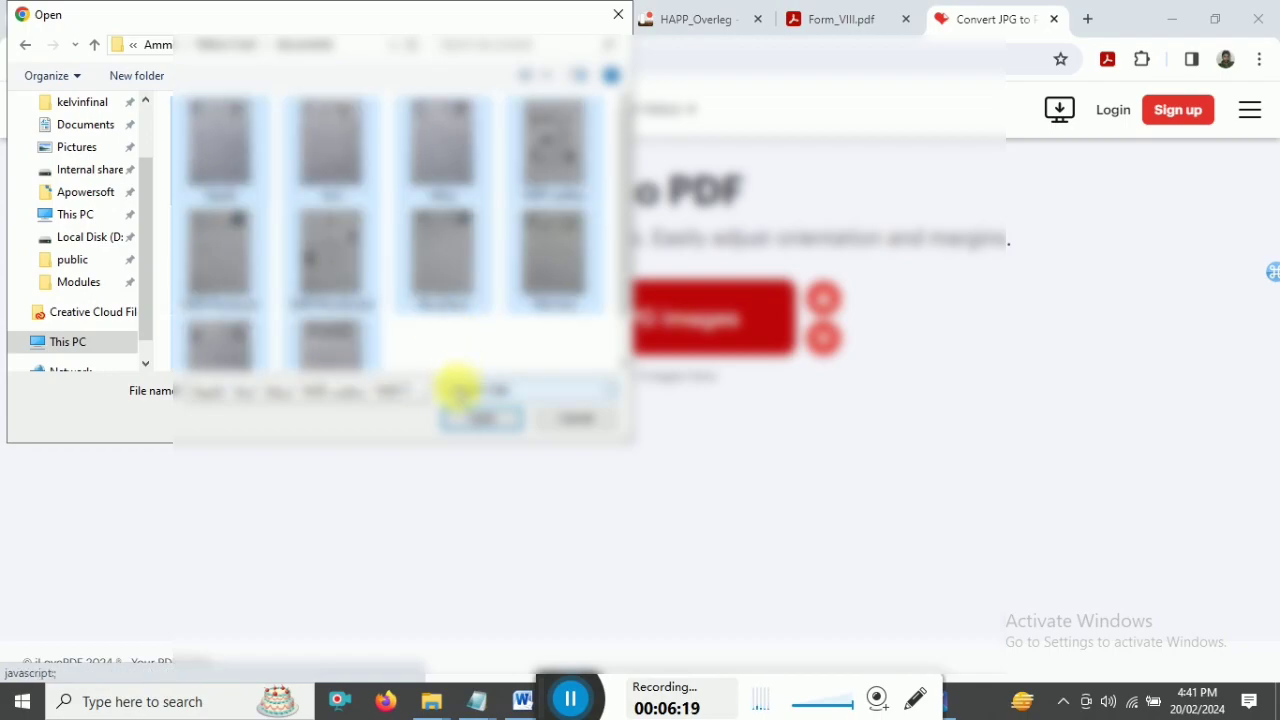
{"action": "left_click", "coordinate": [476, 418]}
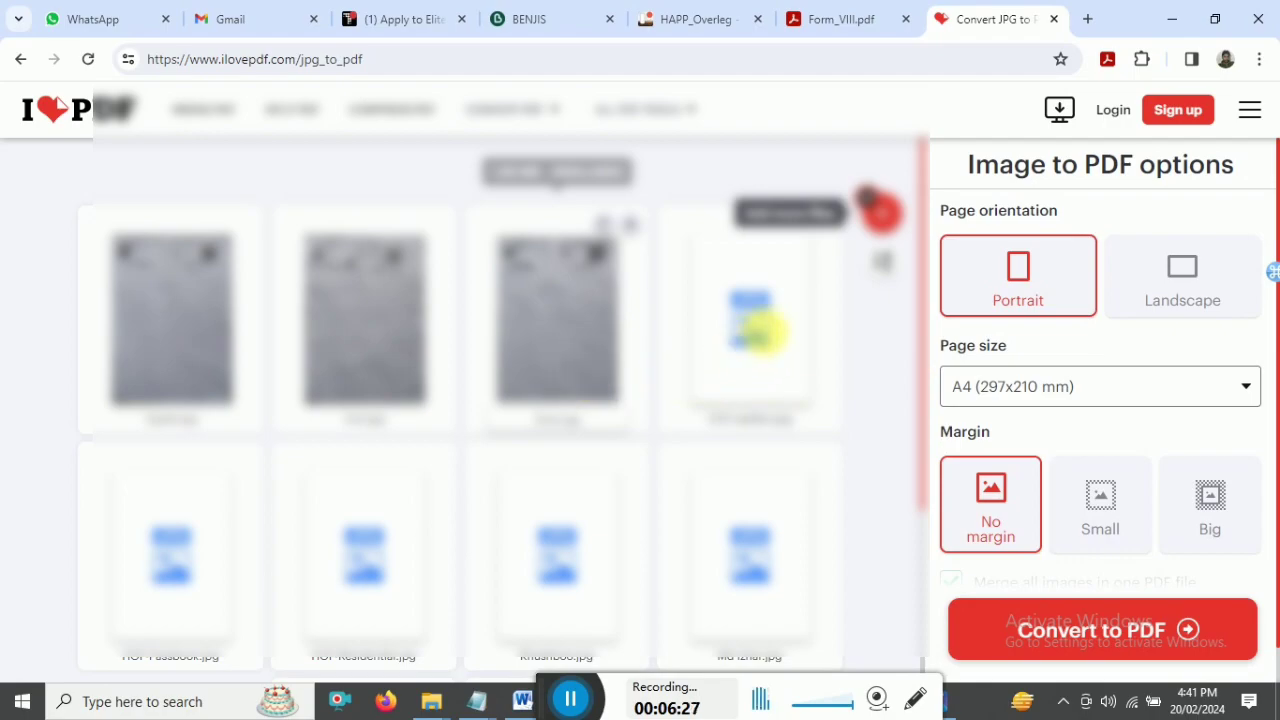
- Move the HOF images into the first two slots, convert everything to one PDF and download it
{"action": "left_click_drag", "start_coordinate": [648, 333], "coordinate": [209, 320]}
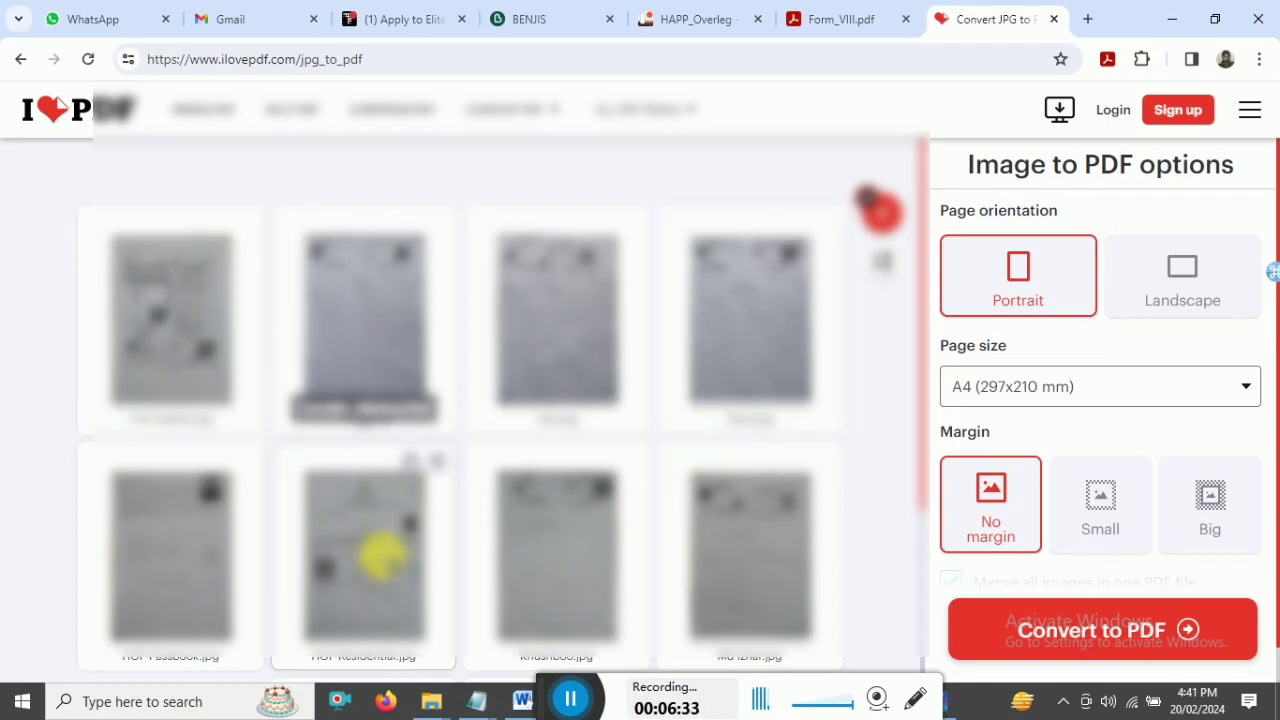
{"action": "left_click_drag", "start_coordinate": [377, 557], "coordinate": [325, 338]}
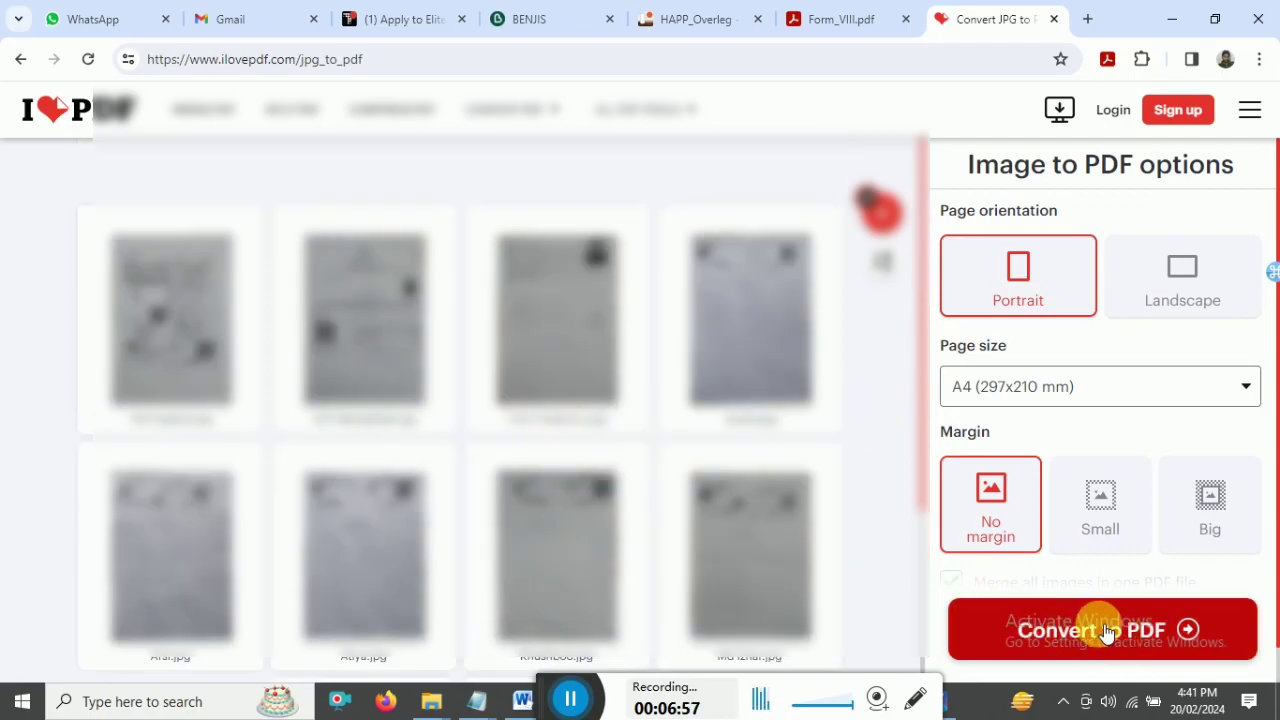
{"action": "left_click", "coordinate": [1105, 630]}
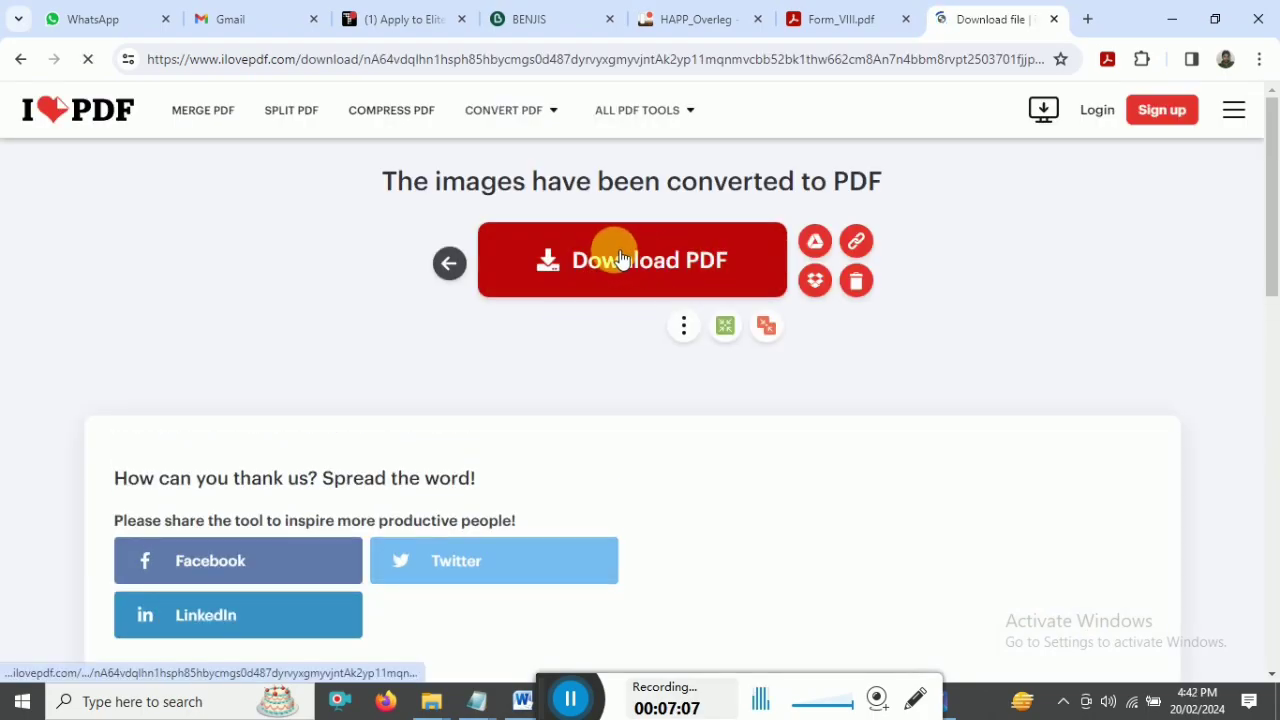
{"action": "left_click", "coordinate": [622, 260]}
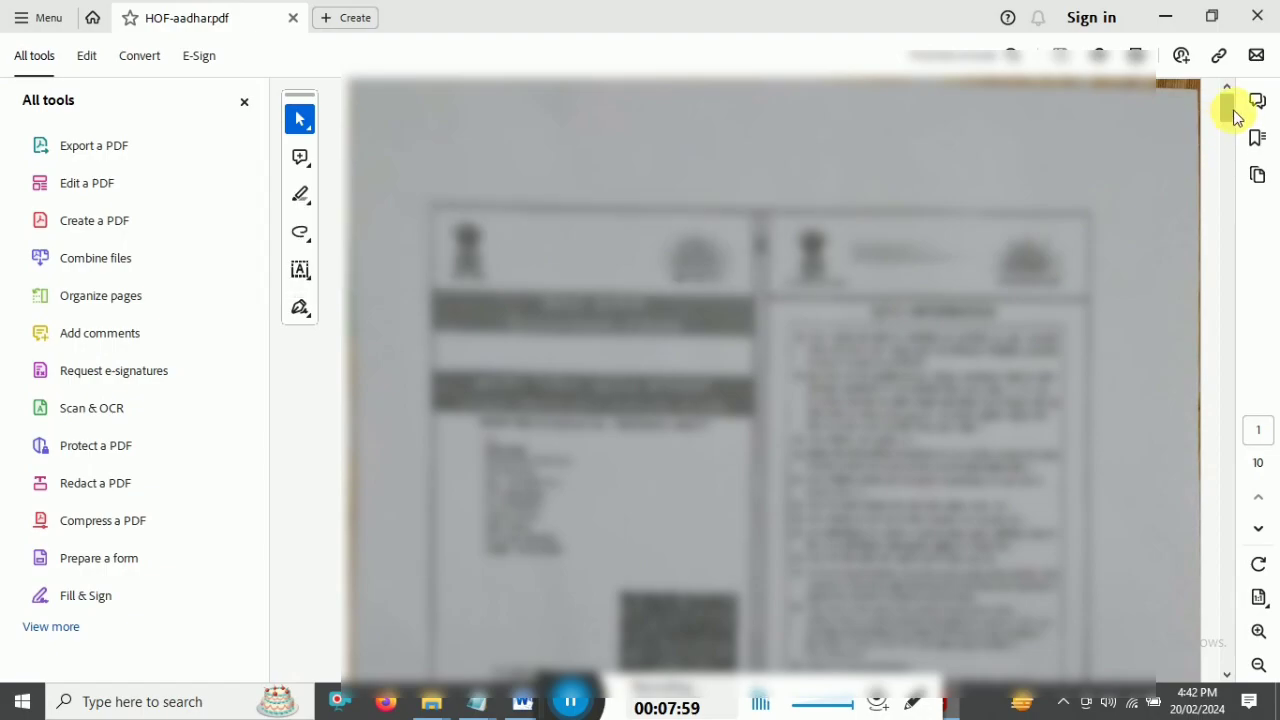
- Close the merged Aadhaar PDF and select the five ration card files in the Ration Card folder
{"action": "left_click_drag", "start_coordinate": [1234, 114], "coordinate": [1232, 560]}
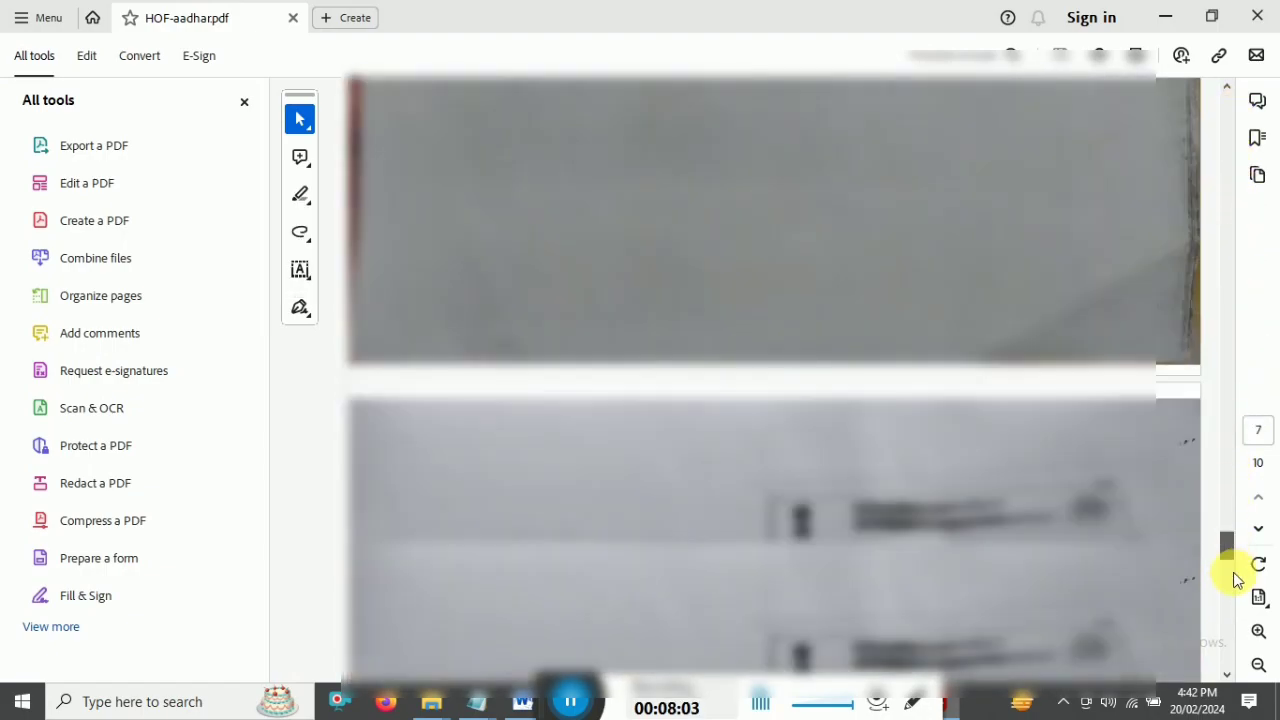
{"action": "left_click", "coordinate": [1257, 16]}
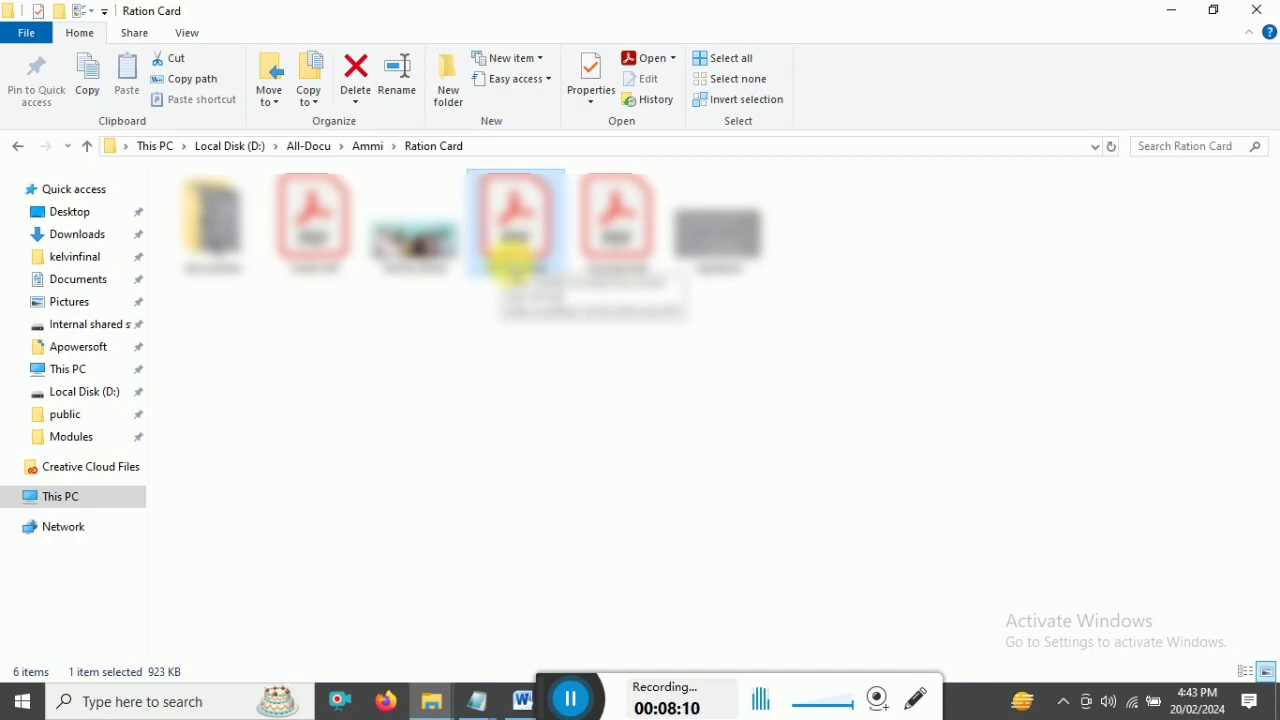
{"action": "left_click_drag", "start_coordinate": [309, 313], "coordinate": [690, 237]}
{"action": "left_click", "coordinate": [520, 400]}
{"action": "left_click_drag", "start_coordinate": [325, 292], "coordinate": [688, 232]}
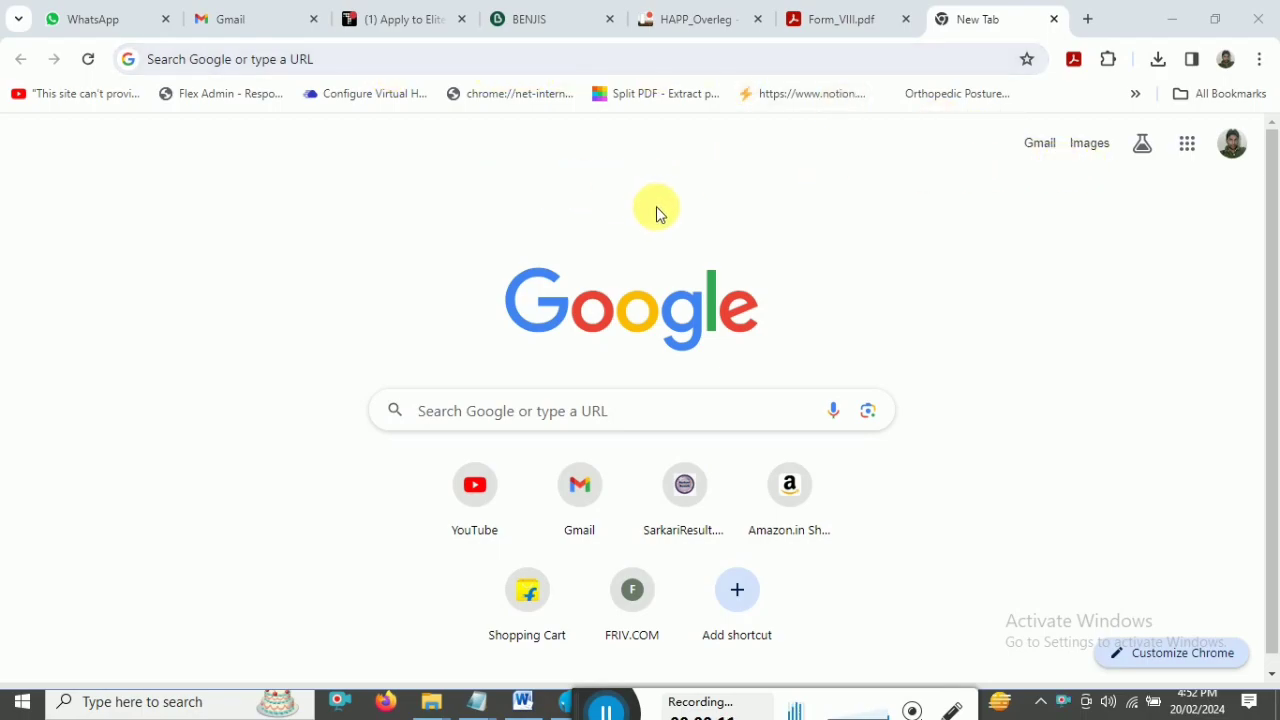
- Search Google for 'rc online bihar' and open the Bihar RCMS Portal result
{"action": "left_click", "coordinate": [1263, 62]}
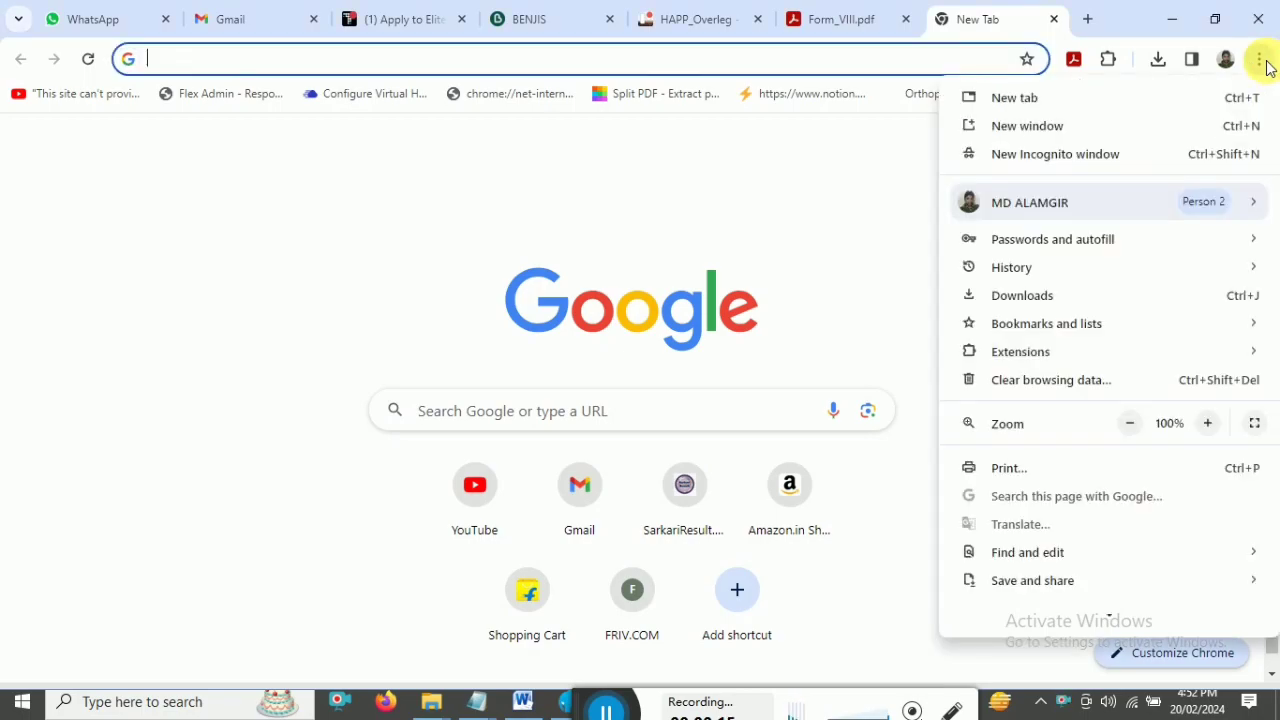
{"action": "mouse_move", "coordinate": [1070, 352]}
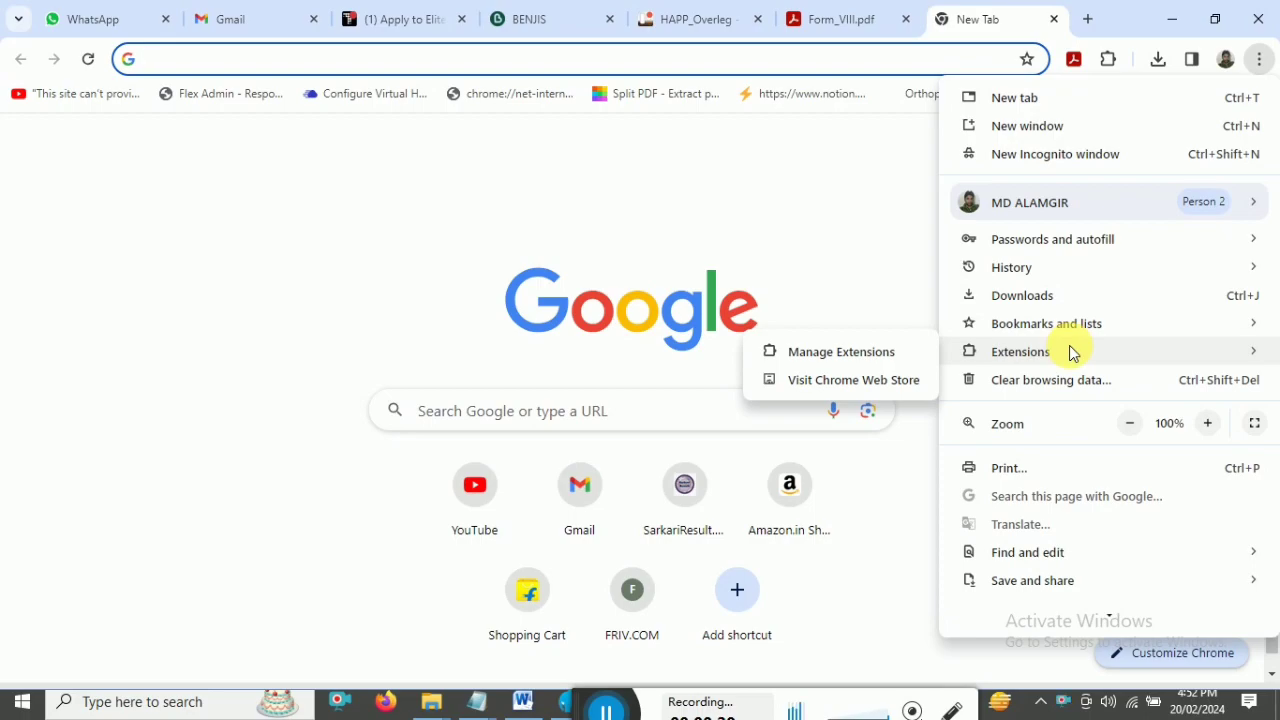
{"action": "left_click", "coordinate": [449, 209]}
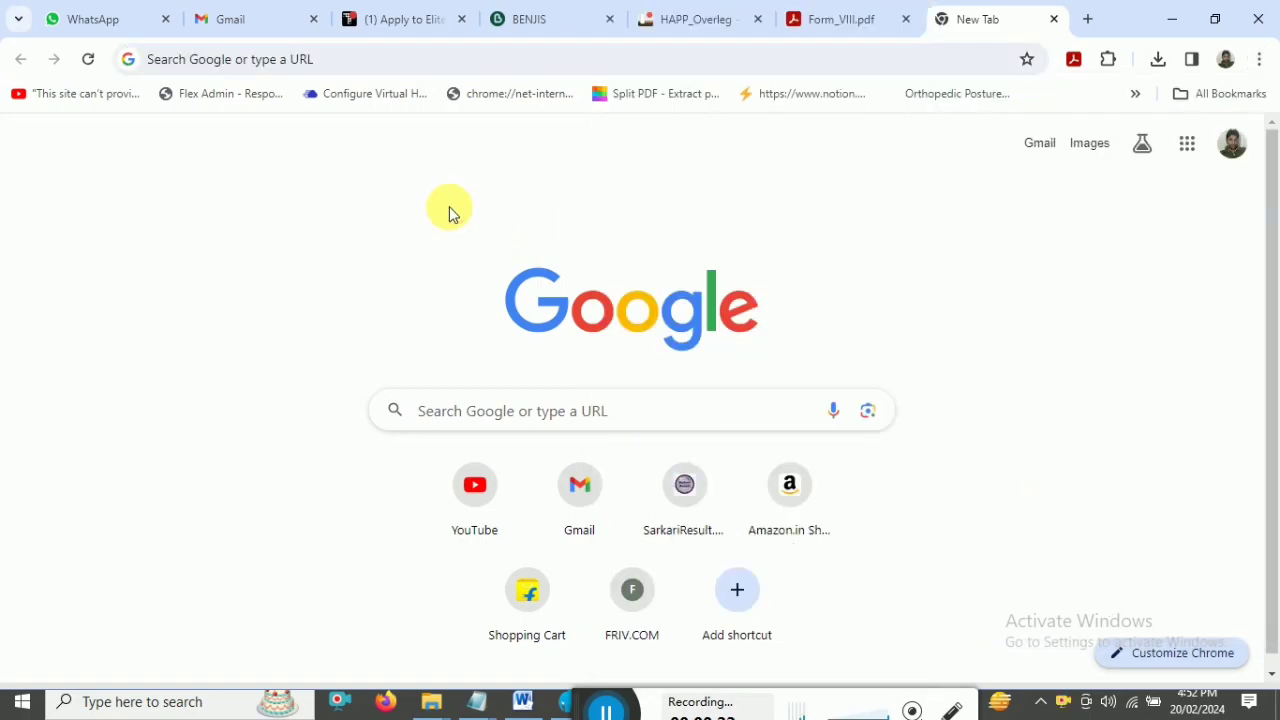
{"action": "left_click", "coordinate": [297, 62]}
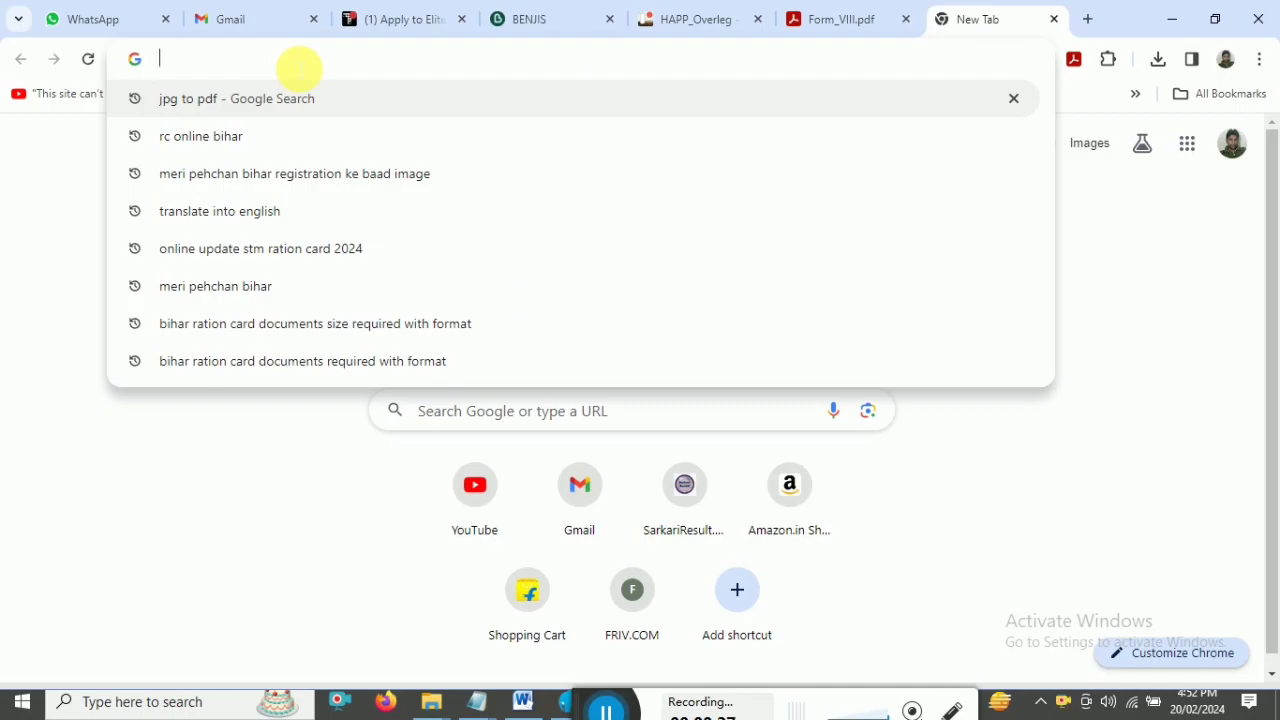
{"action": "type", "text": "rc"}
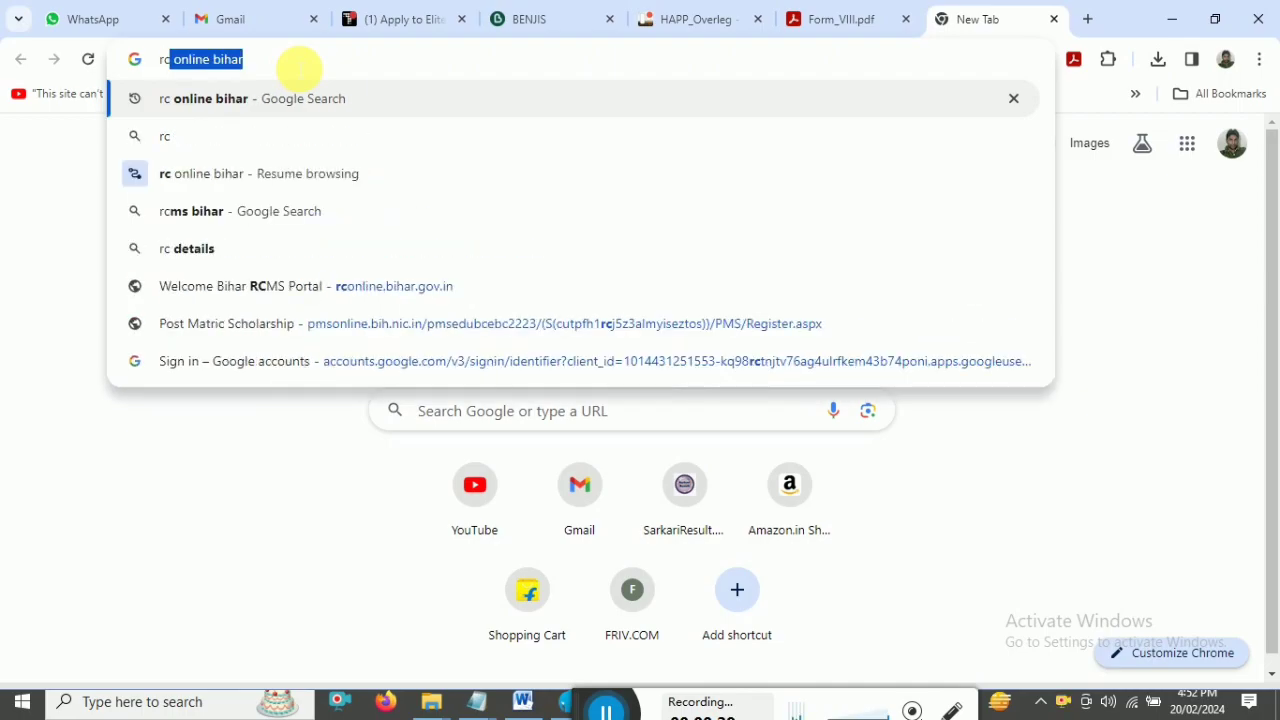
{"action": "key", "text": "Return"}
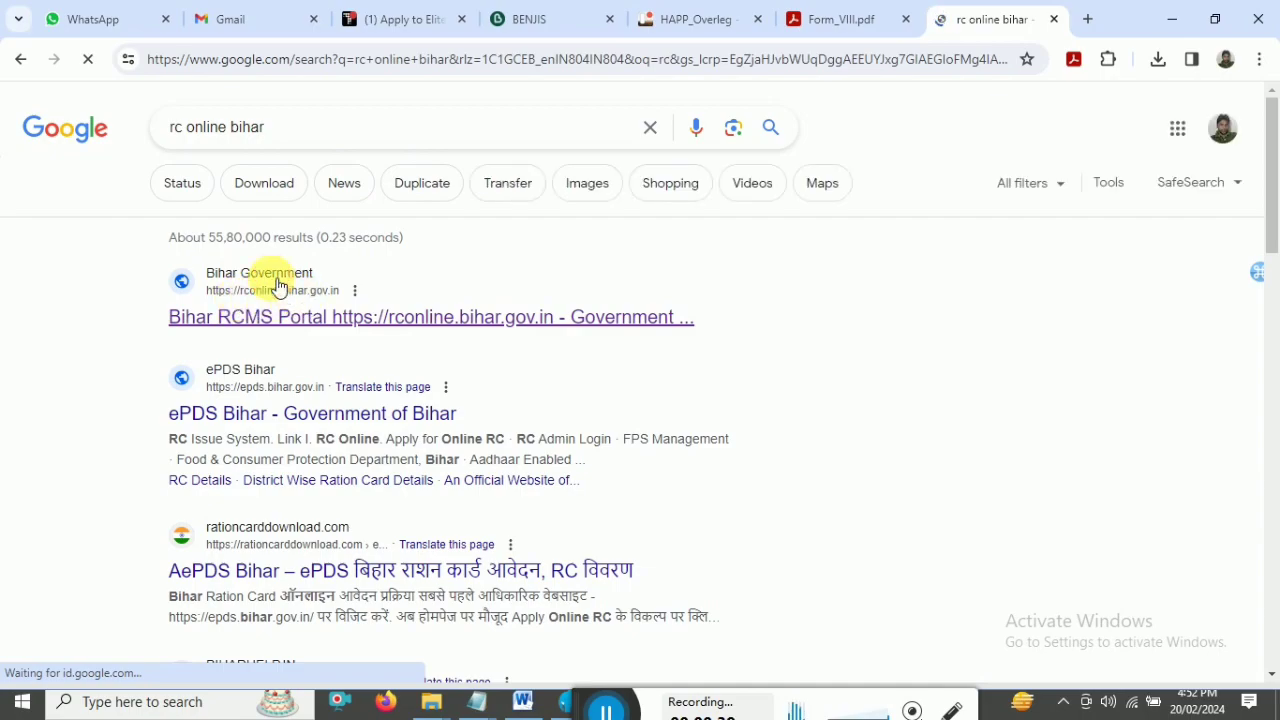
{"action": "left_click", "coordinate": [580, 318]}
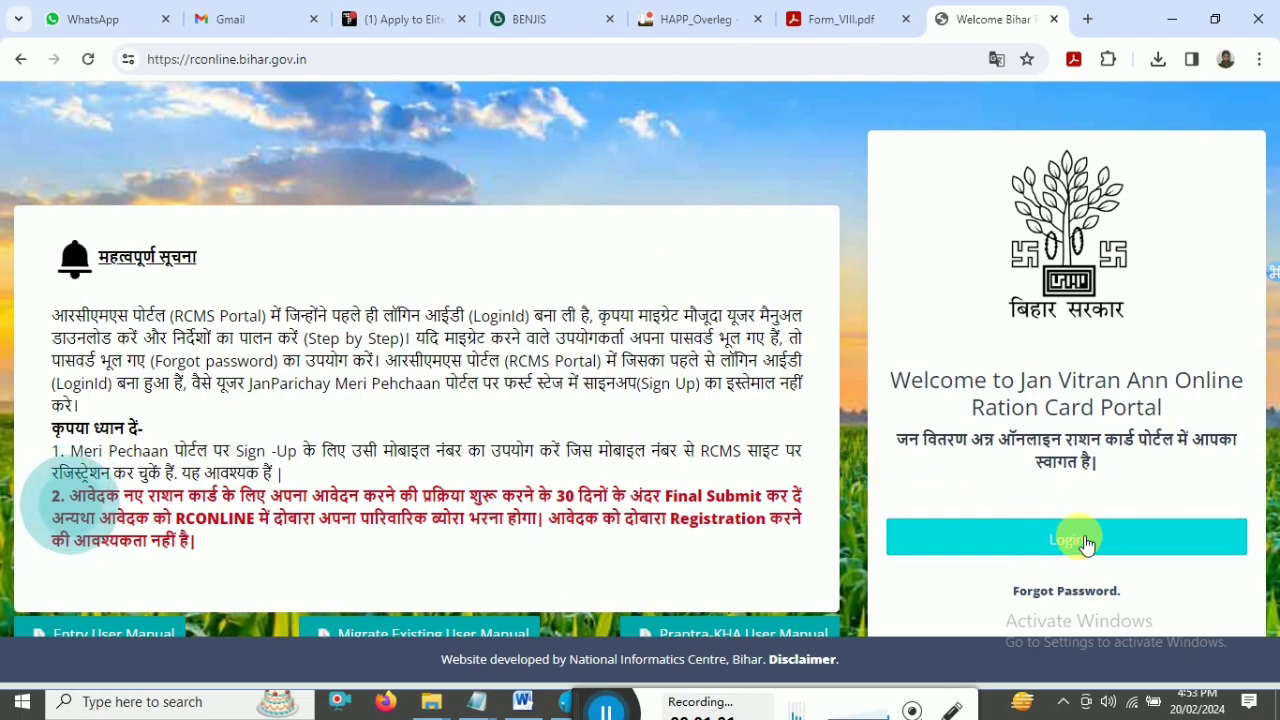
- Go through the portal's Login to the Meri Pehchaan page and open 'Sign up for JanParichay'
{"action": "left_click", "coordinate": [1078, 540]}
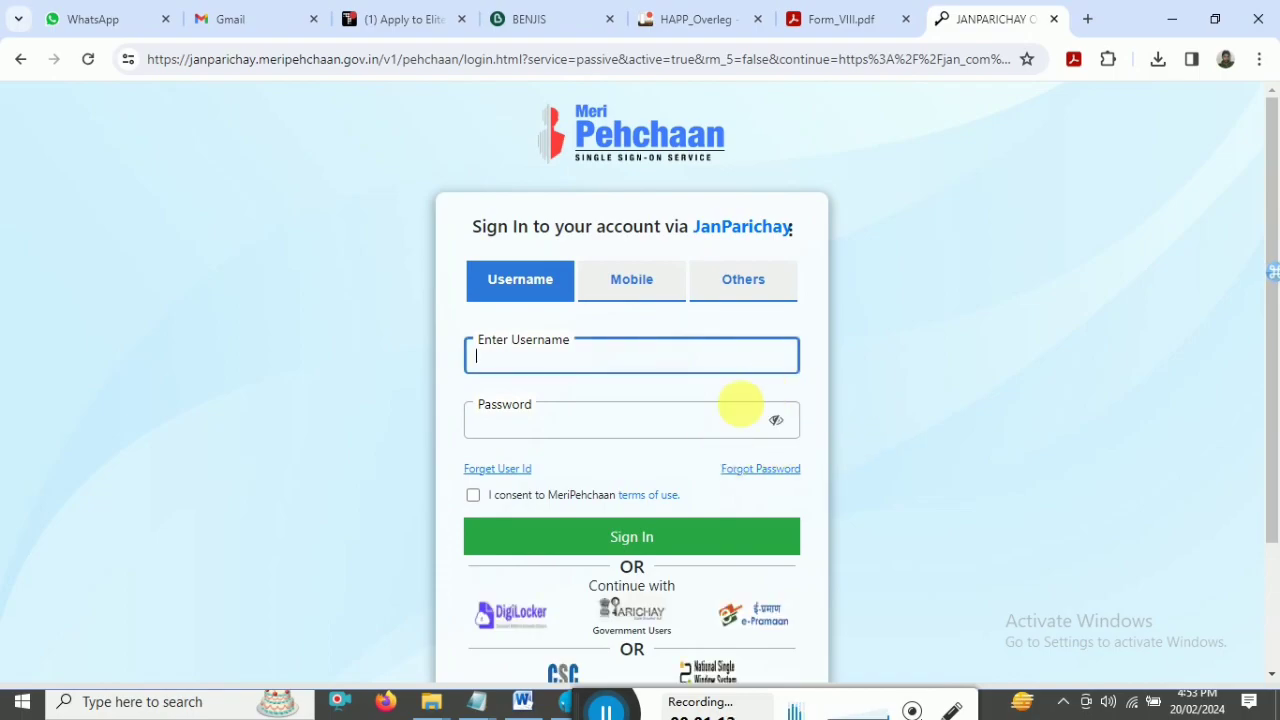
{"action": "mouse_move", "coordinate": [1272, 320]}
{"action": "left_mouse_down"}
{"action": "mouse_move", "coordinate": [1272, 347]}
{"action": "mouse_move", "coordinate": [1272, 316]}
{"action": "left_mouse_up"}
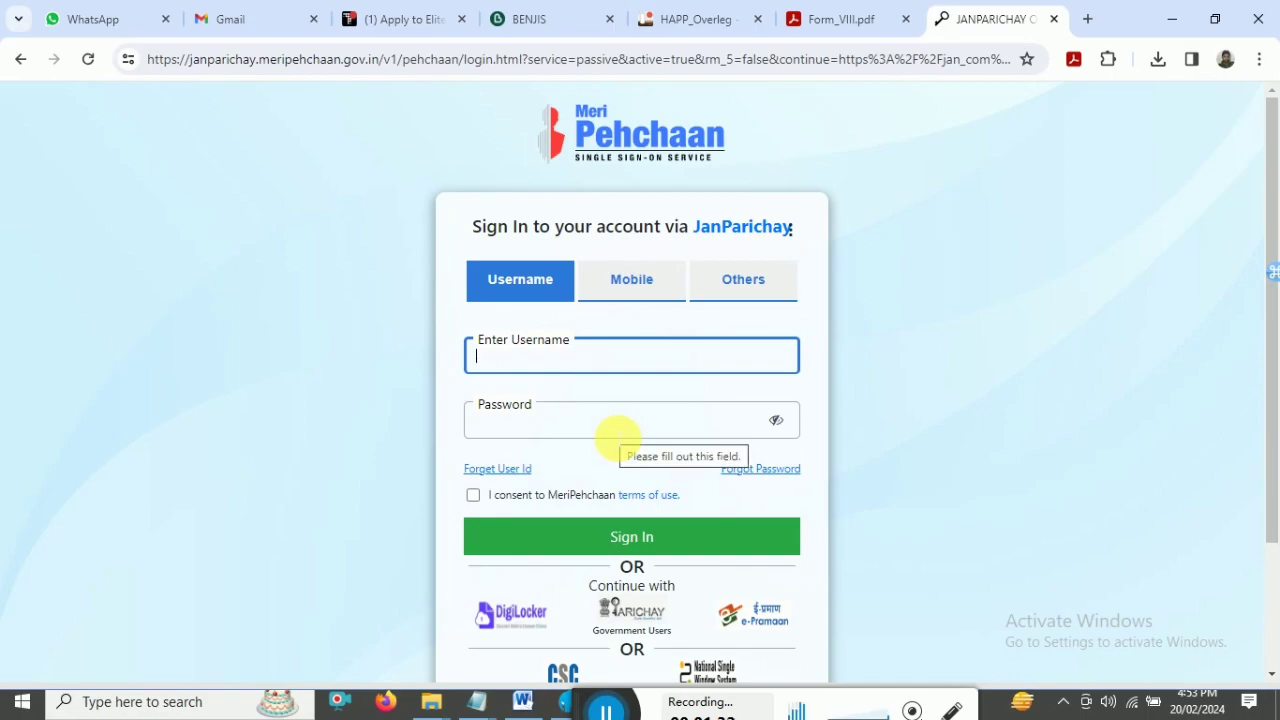
{"action": "scroll", "coordinate": [615, 437], "scroll_direction": "down", "scroll_amount": 2}
{"action": "left_click_drag", "start_coordinate": [513, 627], "coordinate": [652, 628]}
{"action": "left_click", "coordinate": [672, 628]}
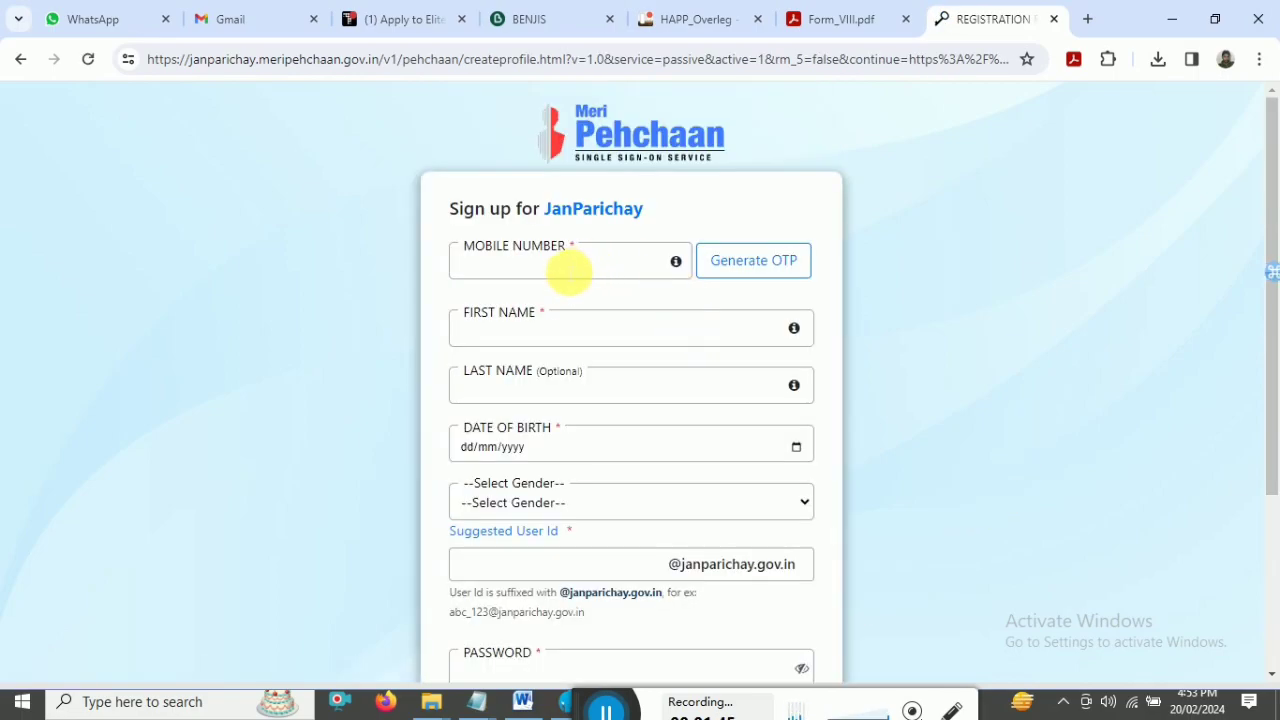
- Enter the applicant's mobile number and first and last names
{"action": "left_click", "coordinate": [510, 268]}
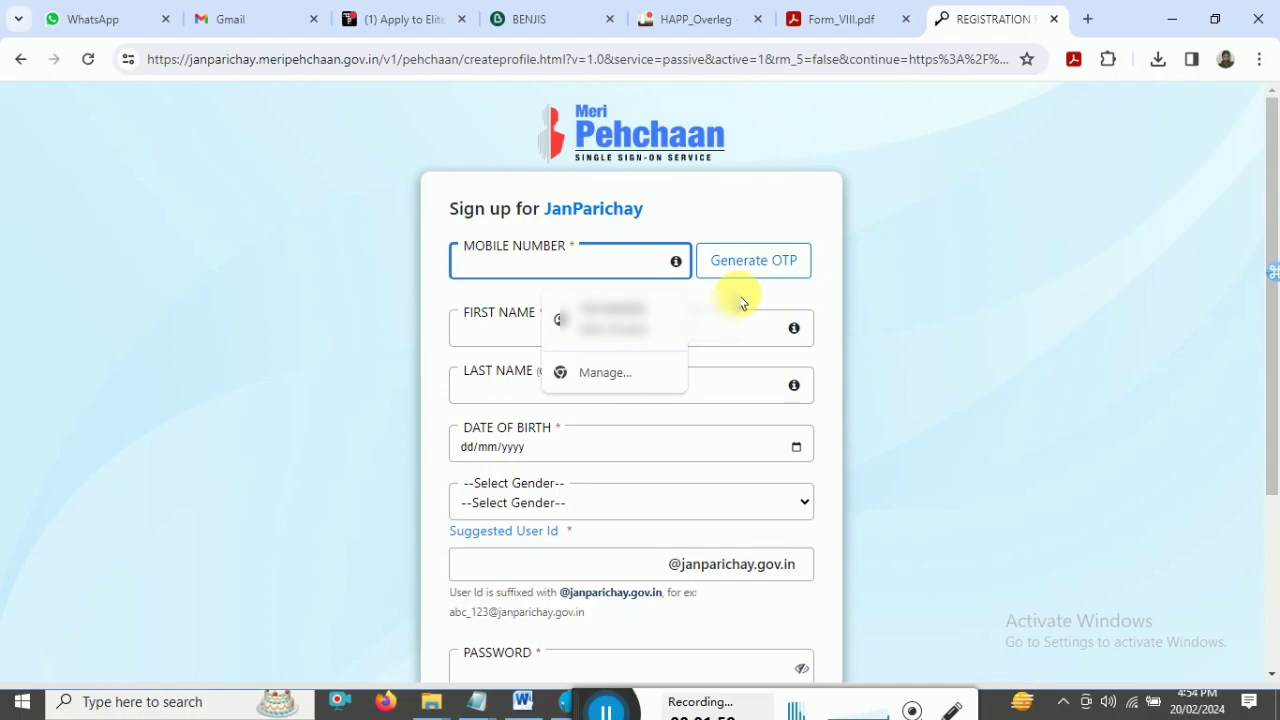
{"action": "left_click", "coordinate": [491, 331]}
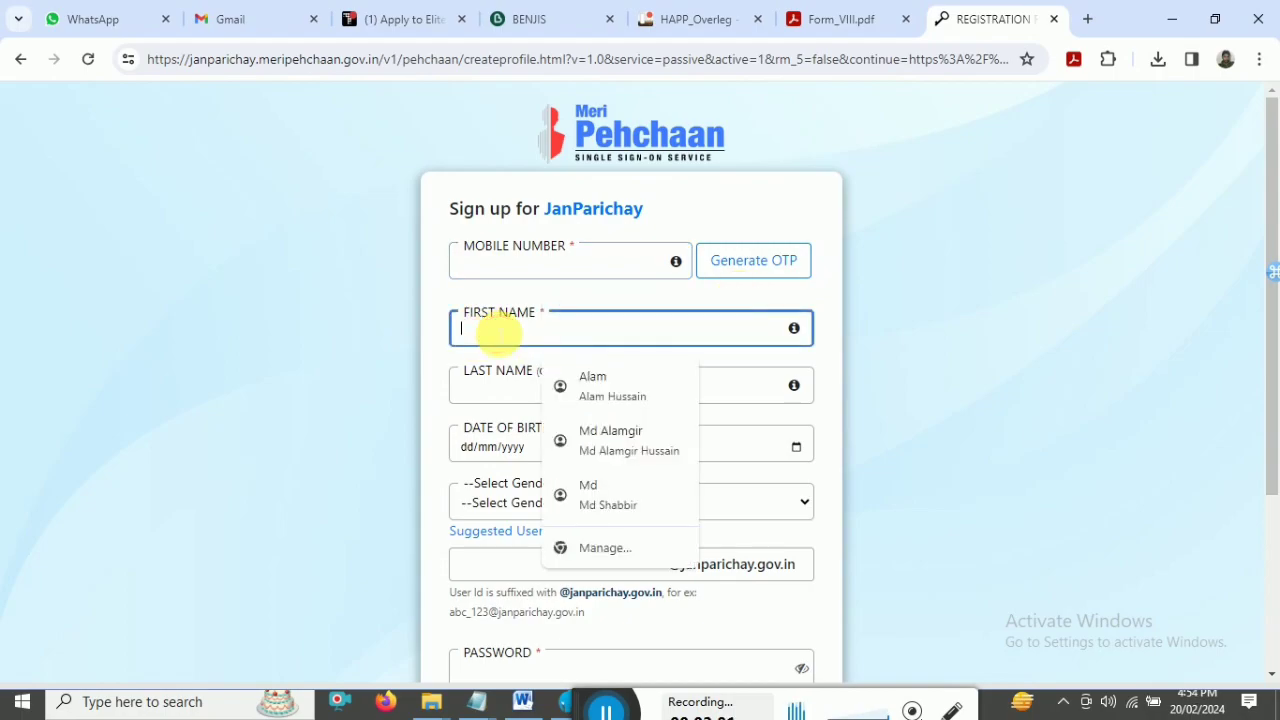
{"action": "left_click", "coordinate": [488, 390]}
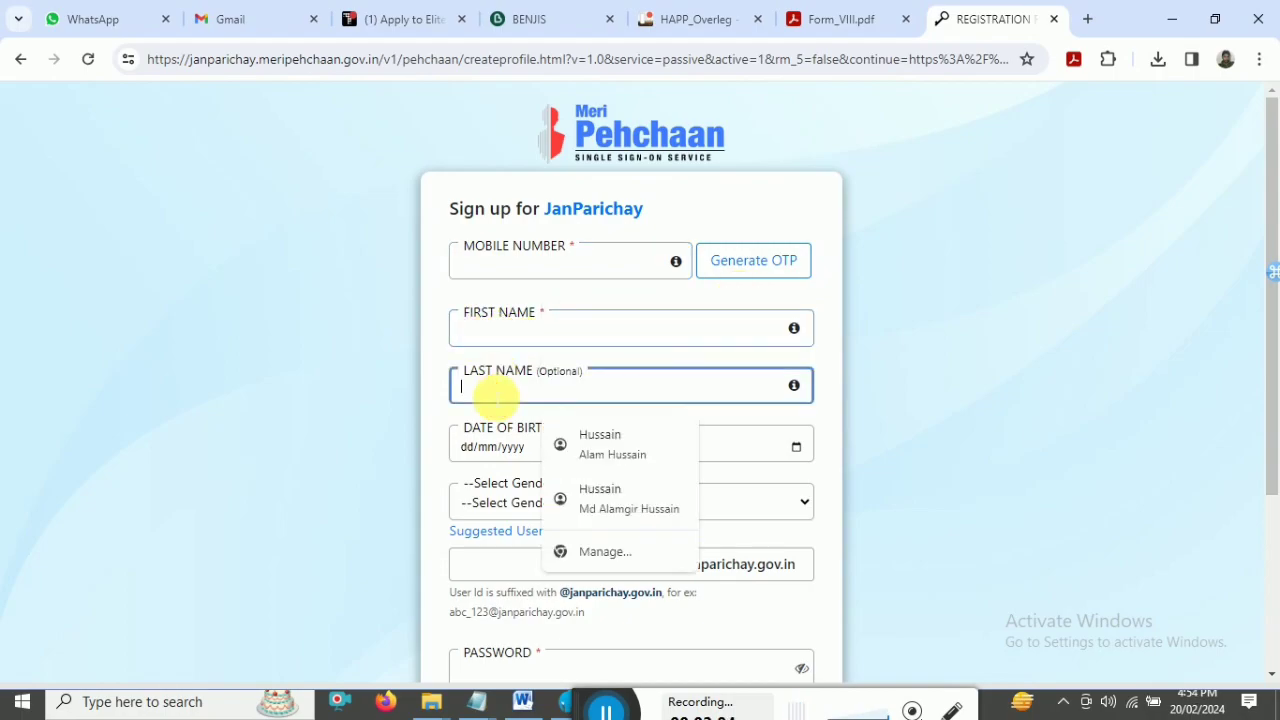
{"action": "left_click_drag", "start_coordinate": [1271, 280], "coordinate": [1275, 445]}
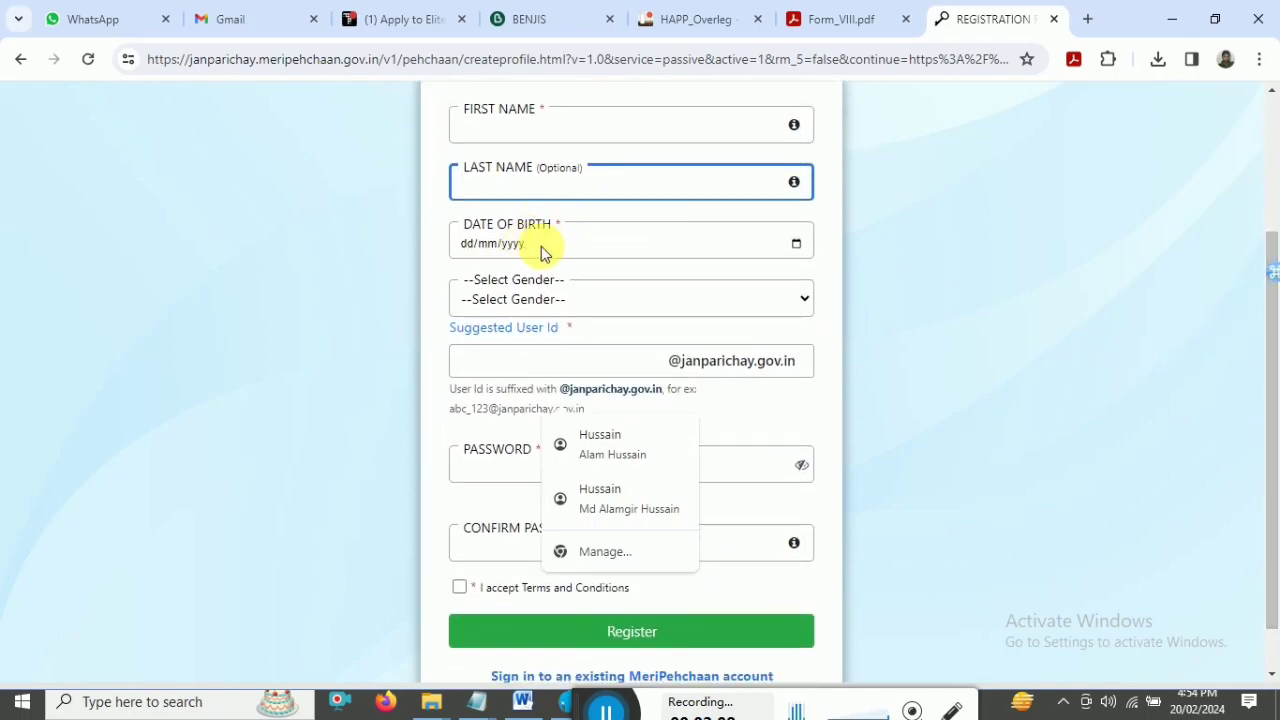
- Set the date of birth and gender Female, enter the suggested user id, and dismiss the 'already exists' warning
{"action": "left_click", "coordinate": [795, 247]}
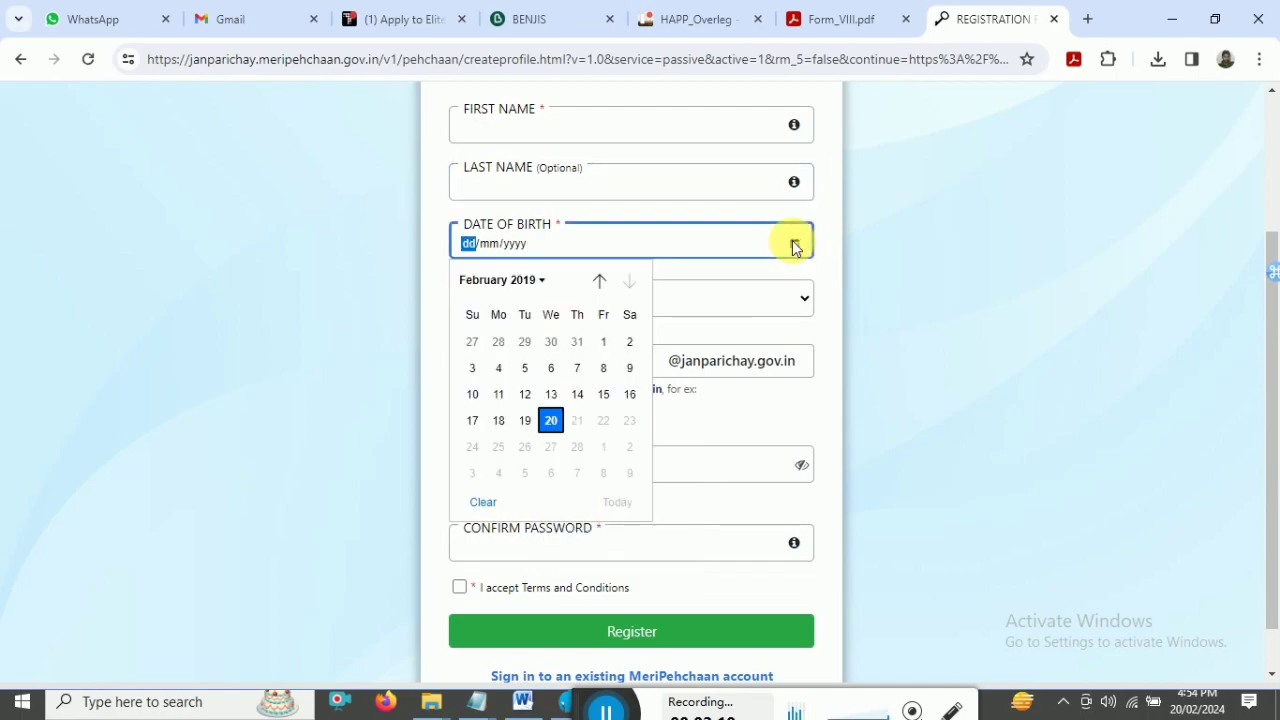
{"action": "left_click", "coordinate": [795, 247]}
{"action": "left_click", "coordinate": [795, 247]}
{"action": "left_click", "coordinate": [795, 247]}
{"action": "left_click", "coordinate": [795, 247]}
{"action": "left_click", "coordinate": [766, 306]}
{"action": "left_click", "coordinate": [768, 308]}
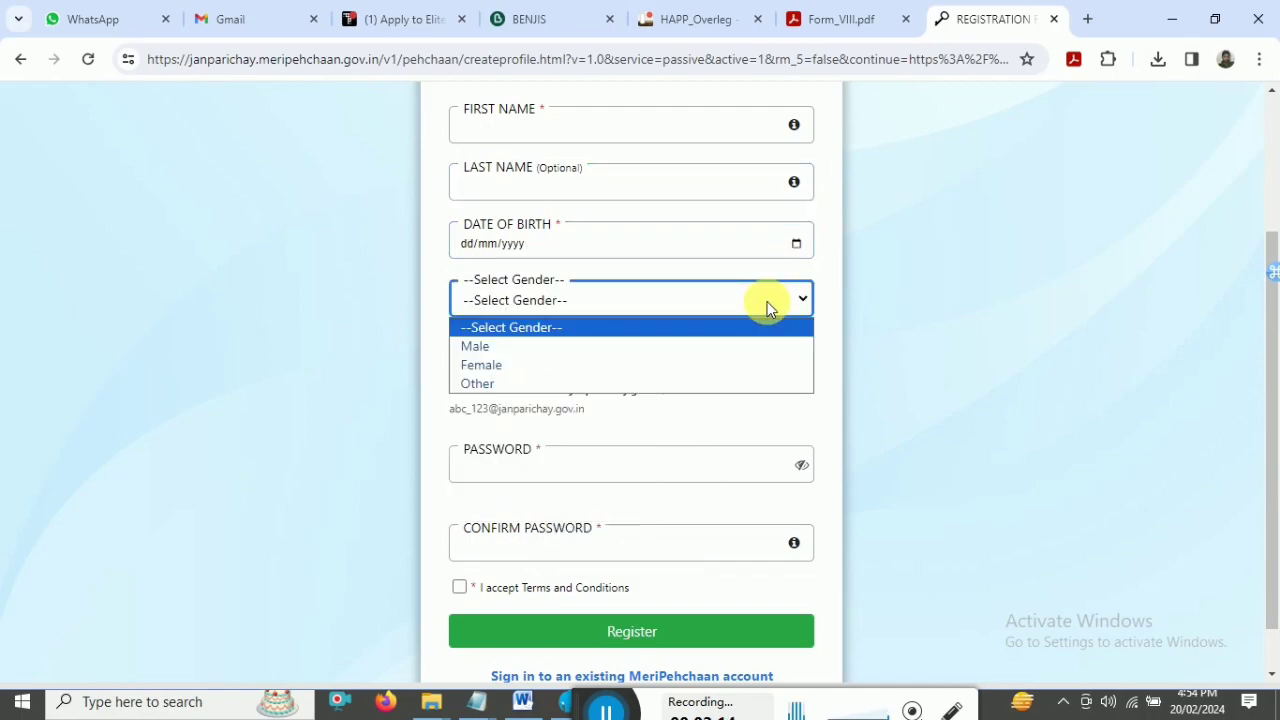
{"action": "left_click", "coordinate": [525, 365]}
{"action": "mouse_move", "coordinate": [556, 372]}
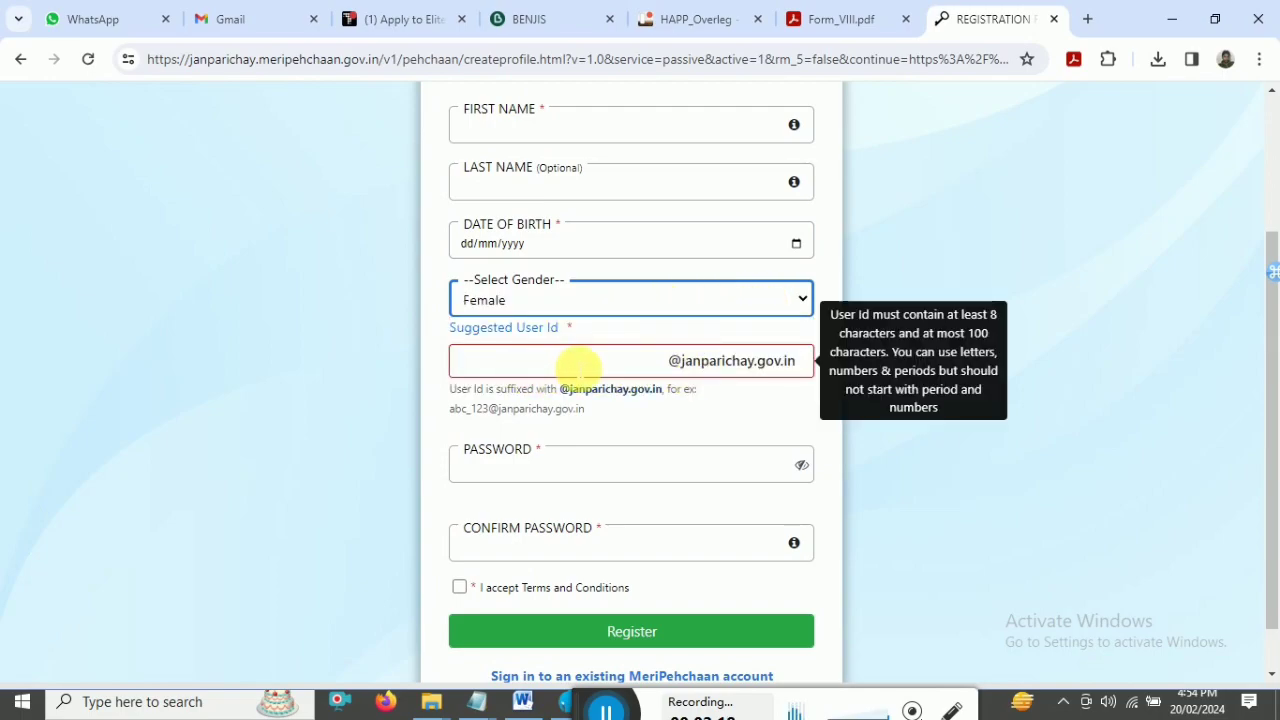
{"action": "left_click", "coordinate": [600, 366]}
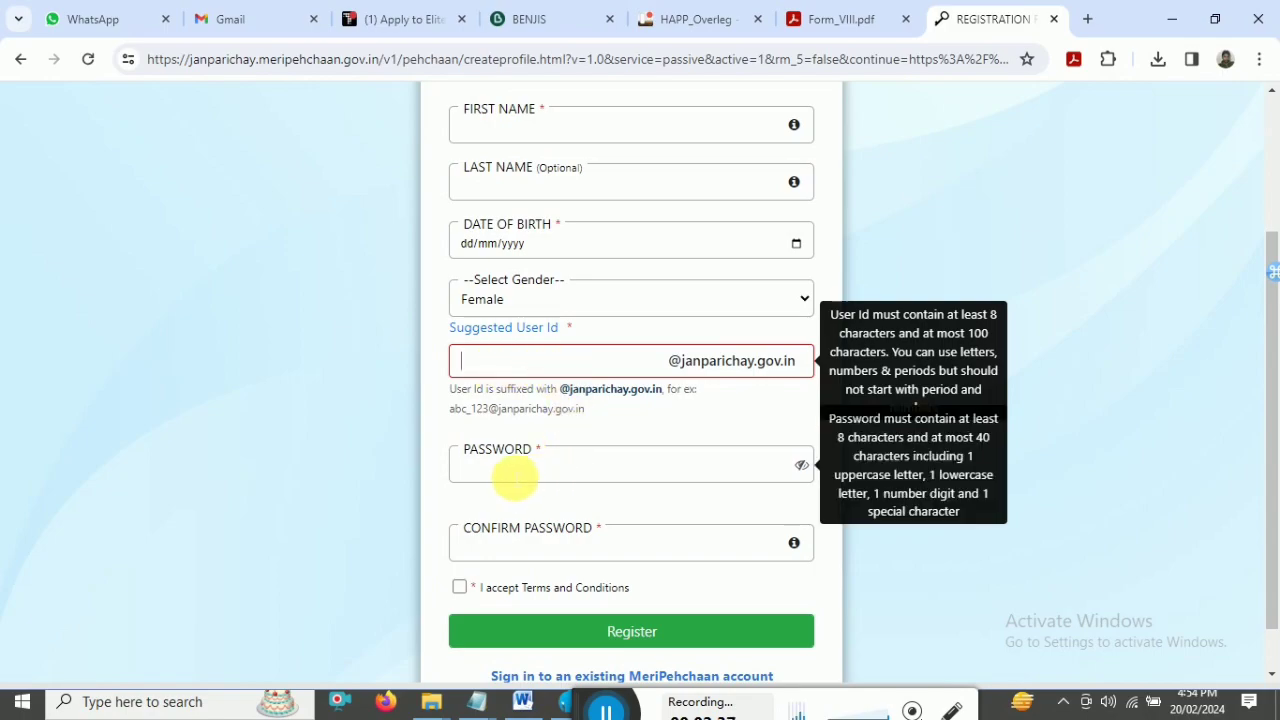
{"action": "left_click", "coordinate": [513, 478]}
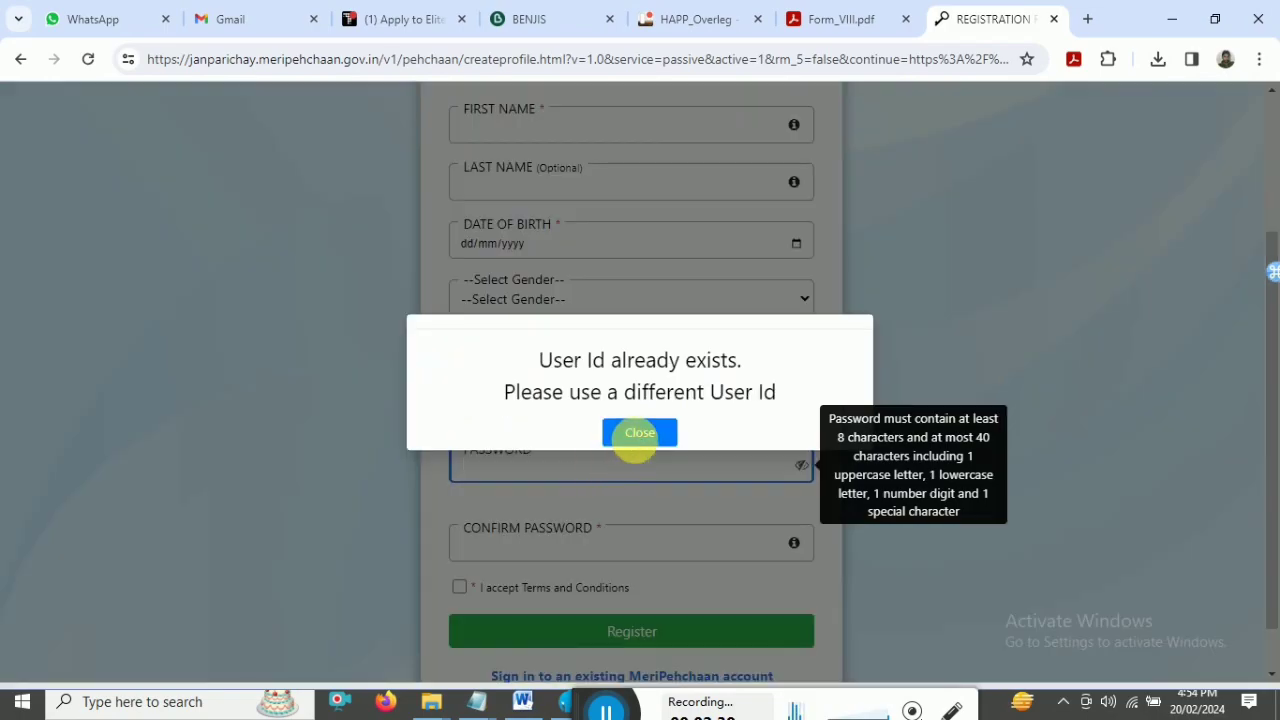
{"action": "left_click", "coordinate": [638, 434]}
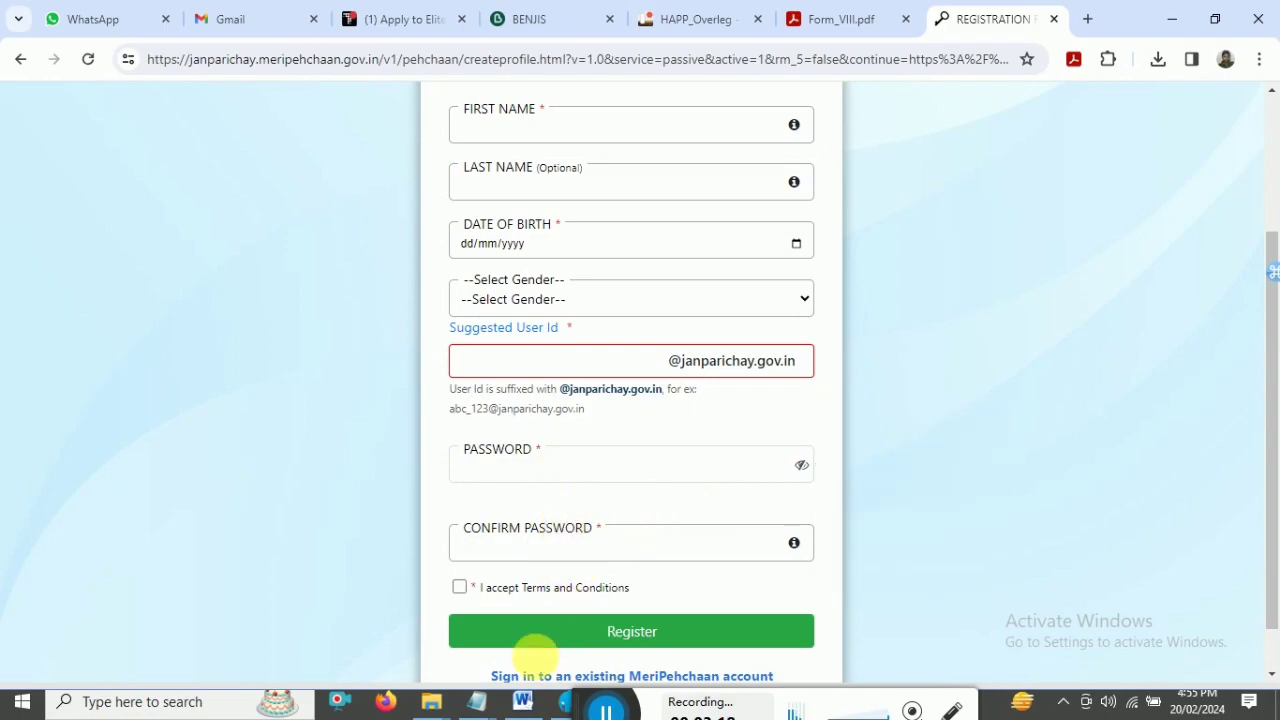
- Bring the 'obc central 2024' notes in Notepad to the front
{"action": "left_click", "coordinate": [476, 701]}
{"action": "left_click", "coordinate": [680, 622]}
{"action": "scroll", "coordinate": [657, 423], "scroll_direction": "down", "scroll_amount": 3}
- Copy the saved sample password from Notepad and enter it in the sign-up form's Confirm Password
{"action": "left_click", "coordinate": [206, 114]}
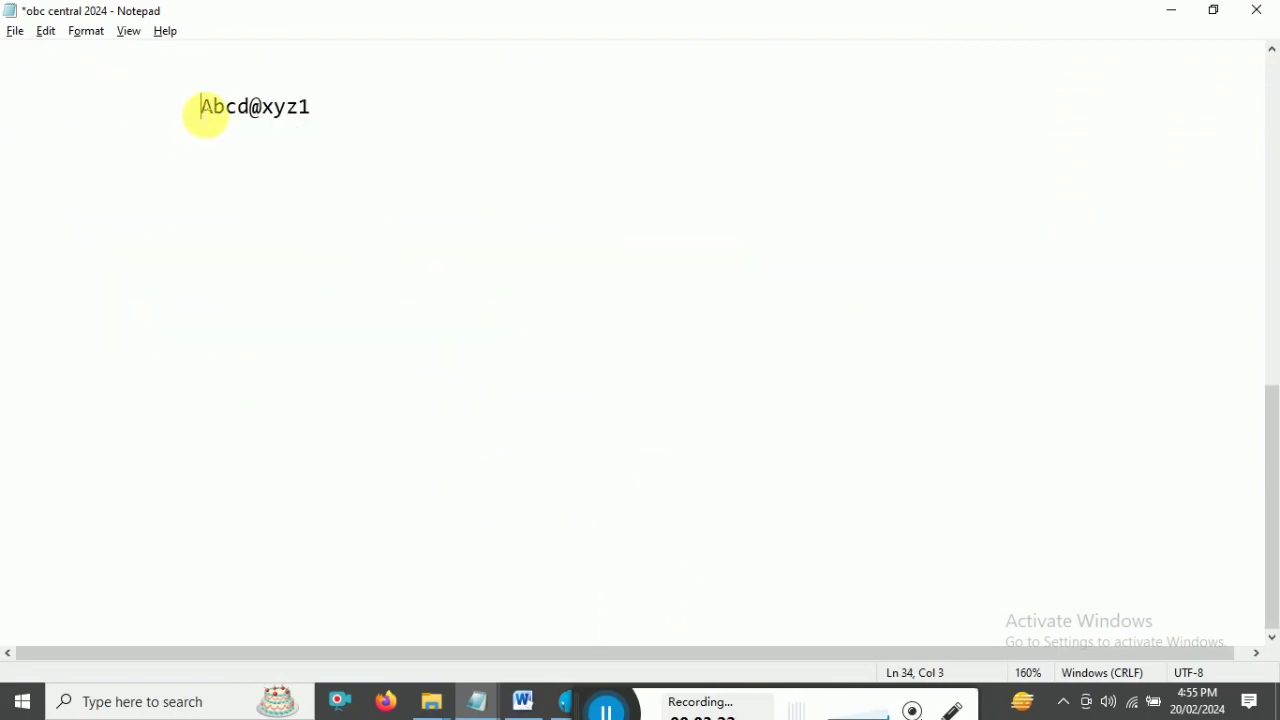
{"action": "left_click_drag", "start_coordinate": [200, 110], "coordinate": [320, 111]}
{"action": "left_click", "coordinate": [228, 118]}
{"action": "left_click", "coordinate": [265, 112]}
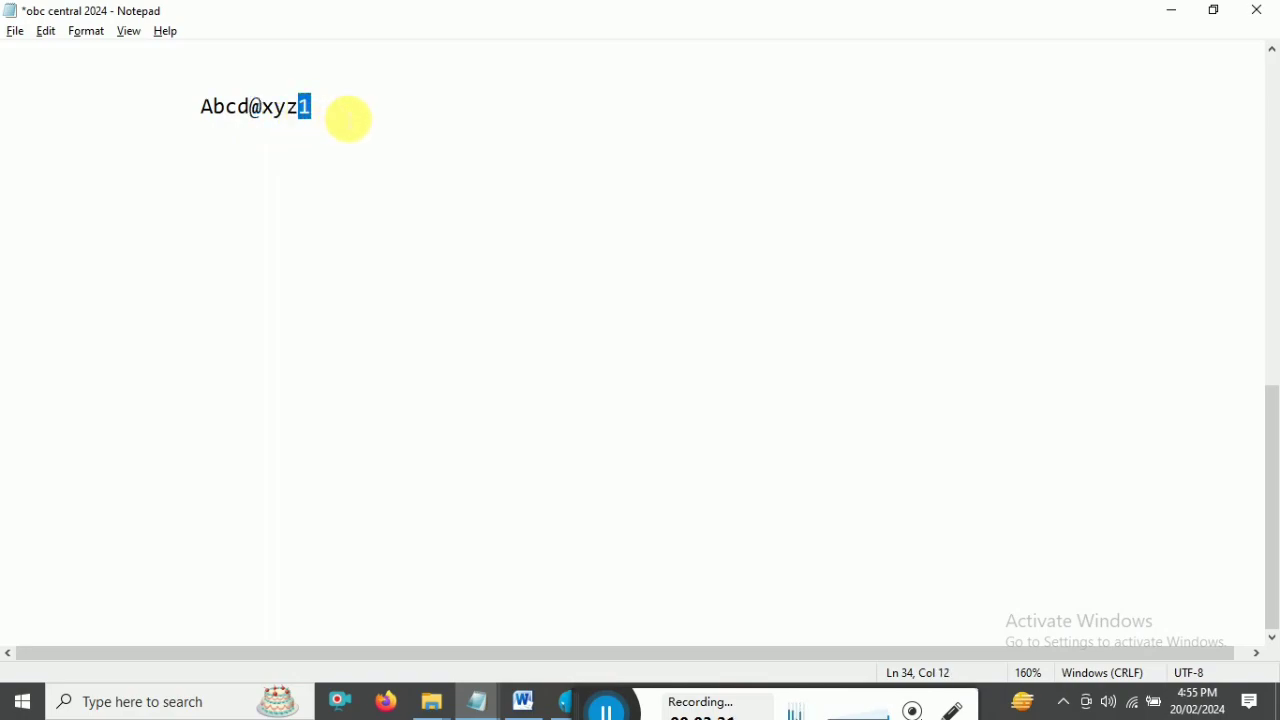
{"action": "mouse_move", "coordinate": [200, 117]}
{"action": "left_mouse_down"}
{"action": "mouse_move", "coordinate": [323, 117]}
{"action": "mouse_move", "coordinate": [205, 116]}
{"action": "left_mouse_up"}
{"action": "left_click", "coordinate": [319, 118]}
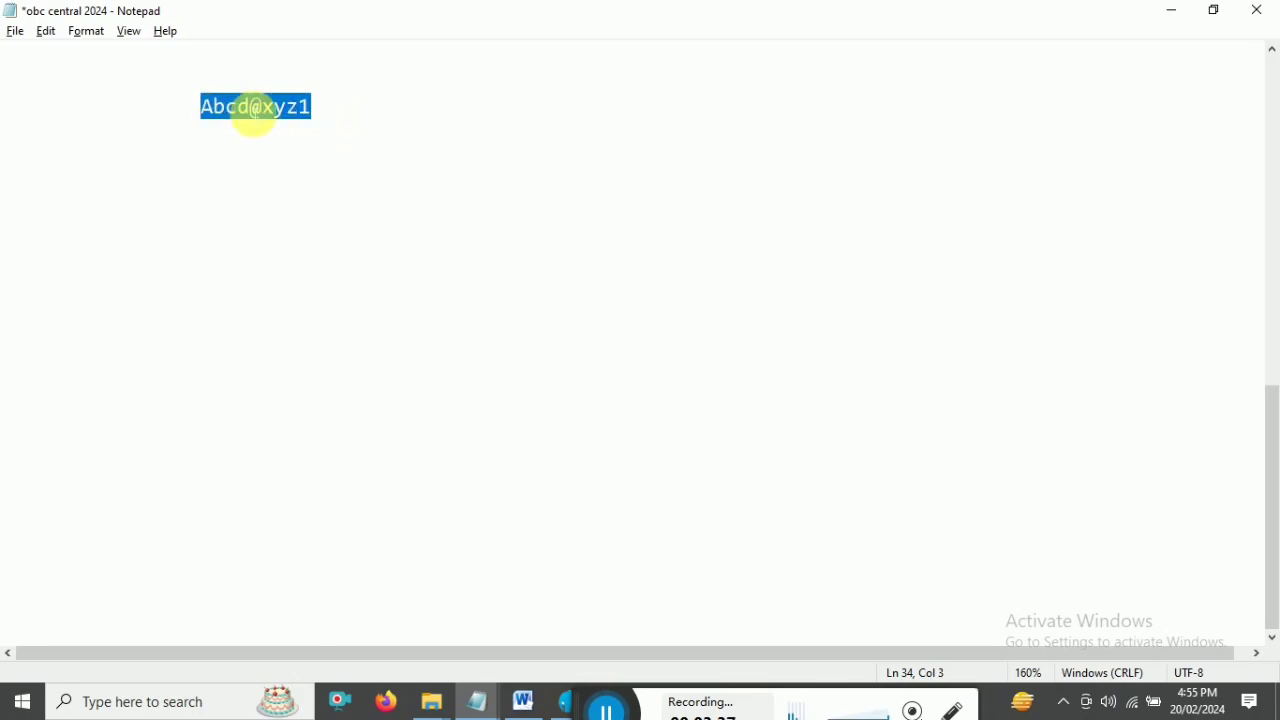
{"action": "key", "text": "alt+Tab"}
{"action": "left_click", "coordinate": [531, 550]}
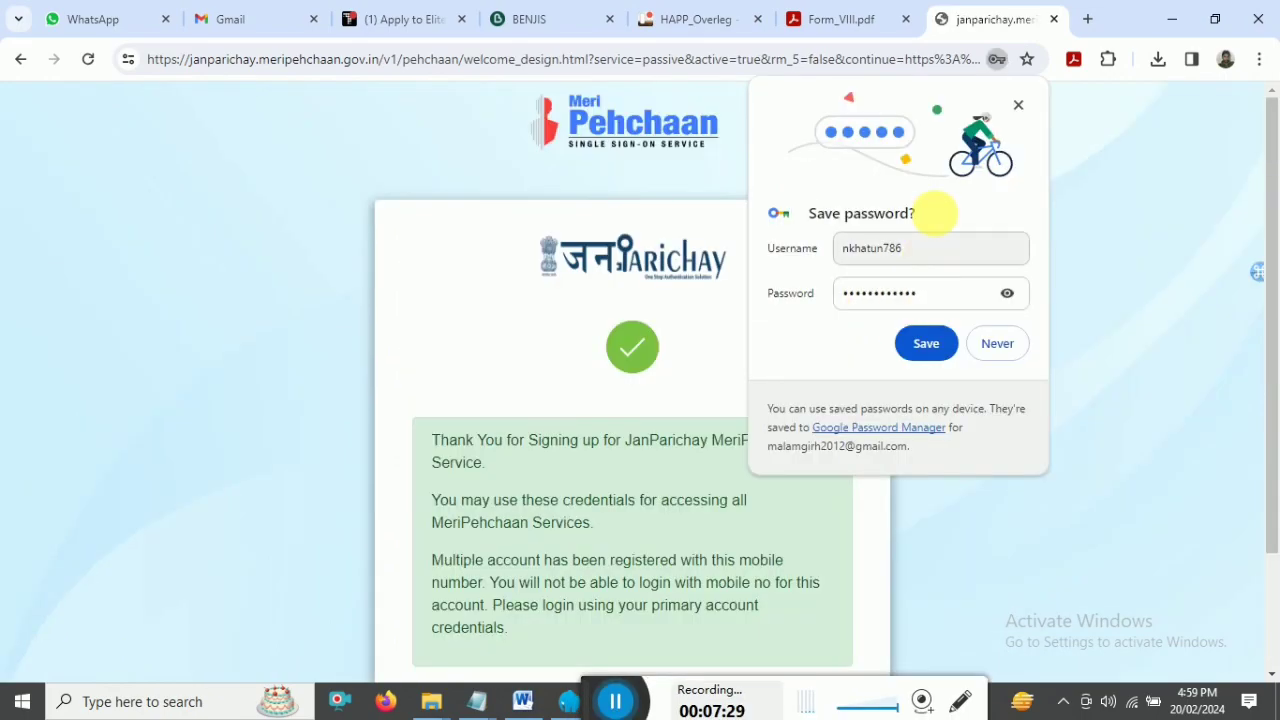
- Dismiss the save-password prompt, continue past the sign-up, and choose Skip to Service instead of KYC
{"action": "left_click", "coordinate": [1016, 107]}
{"action": "left_click_drag", "start_coordinate": [1275, 232], "coordinate": [1271, 314]}
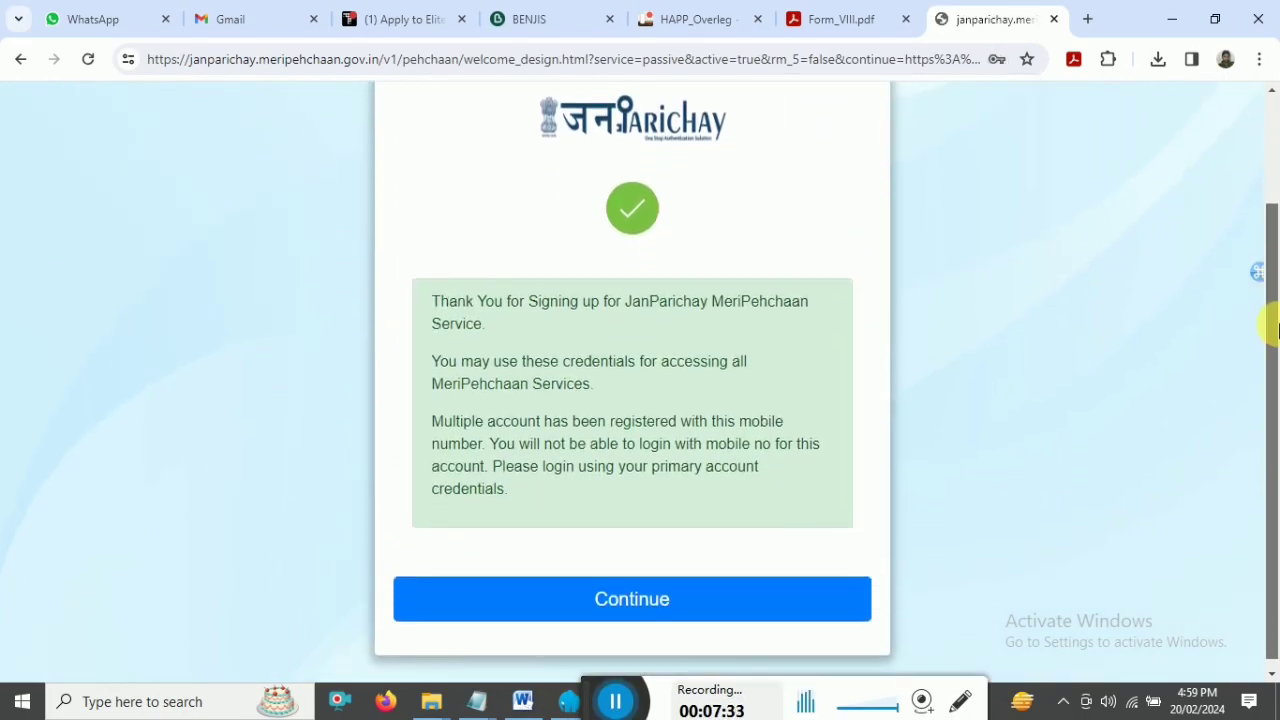
{"action": "left_click", "coordinate": [627, 597]}
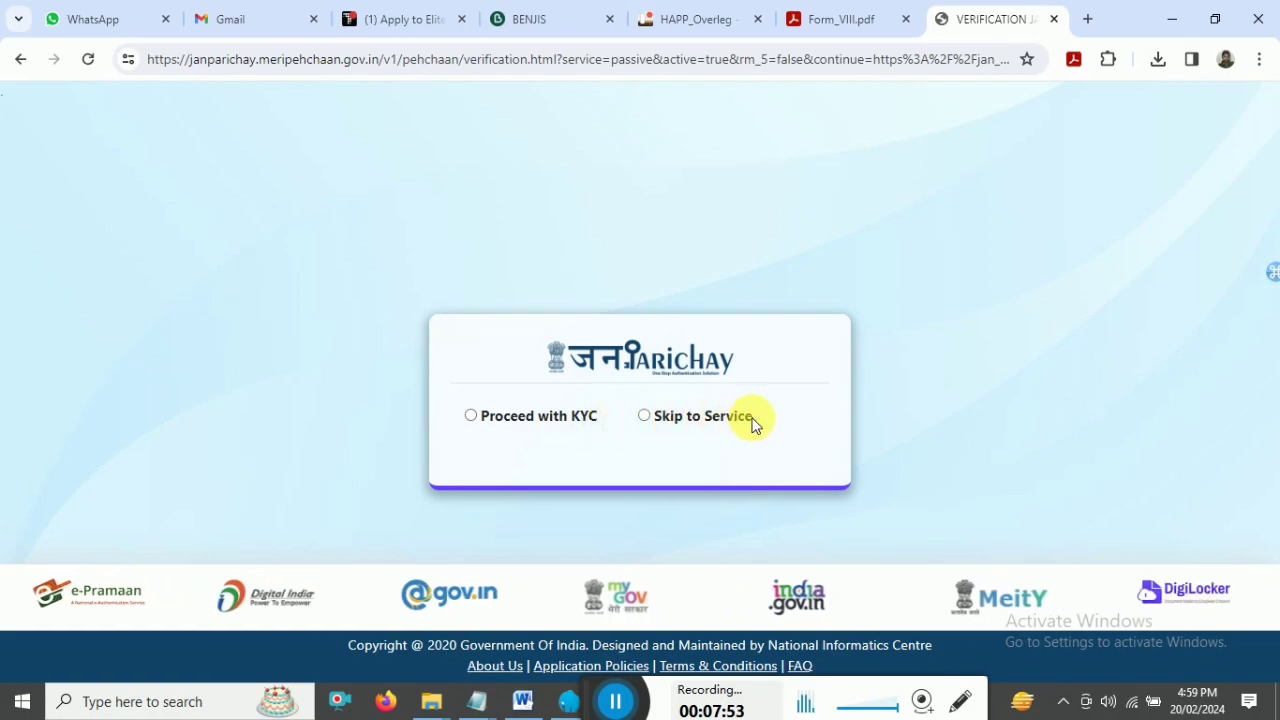
{"action": "left_click", "coordinate": [644, 416]}
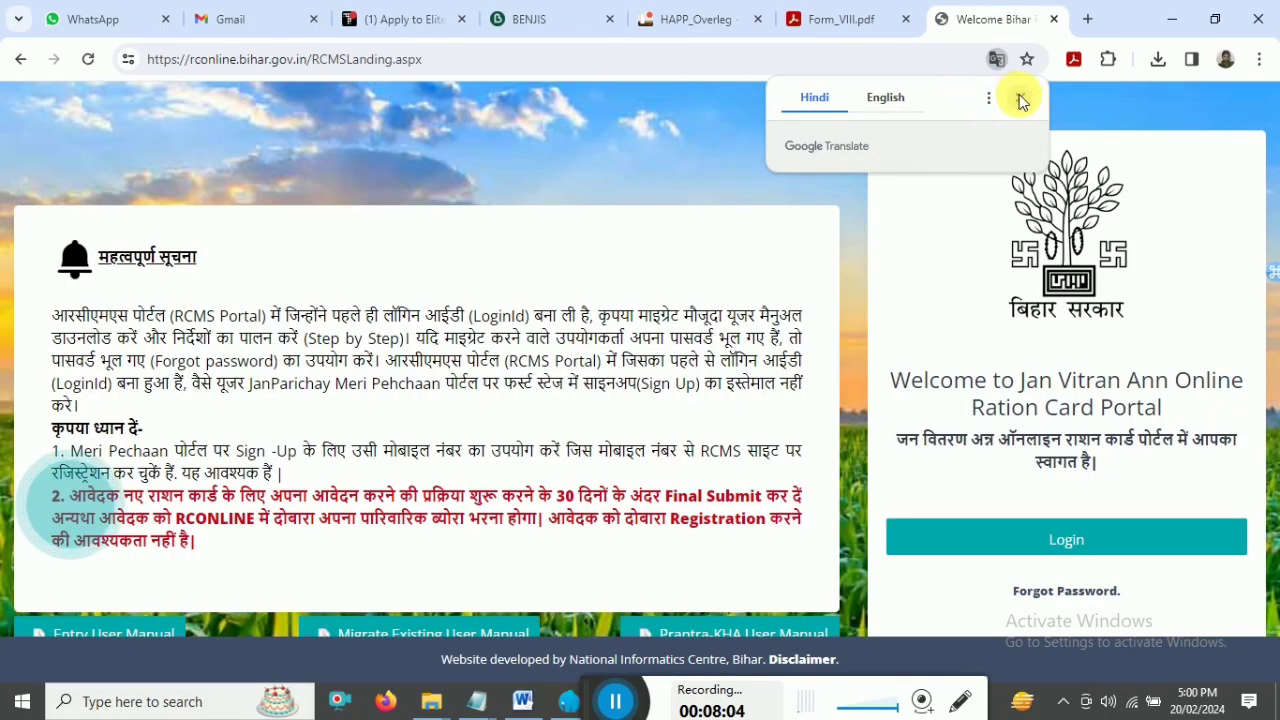
- Sign in on the JanParichay page, switching from mobile-number to username login
{"action": "left_click", "coordinate": [1075, 540]}
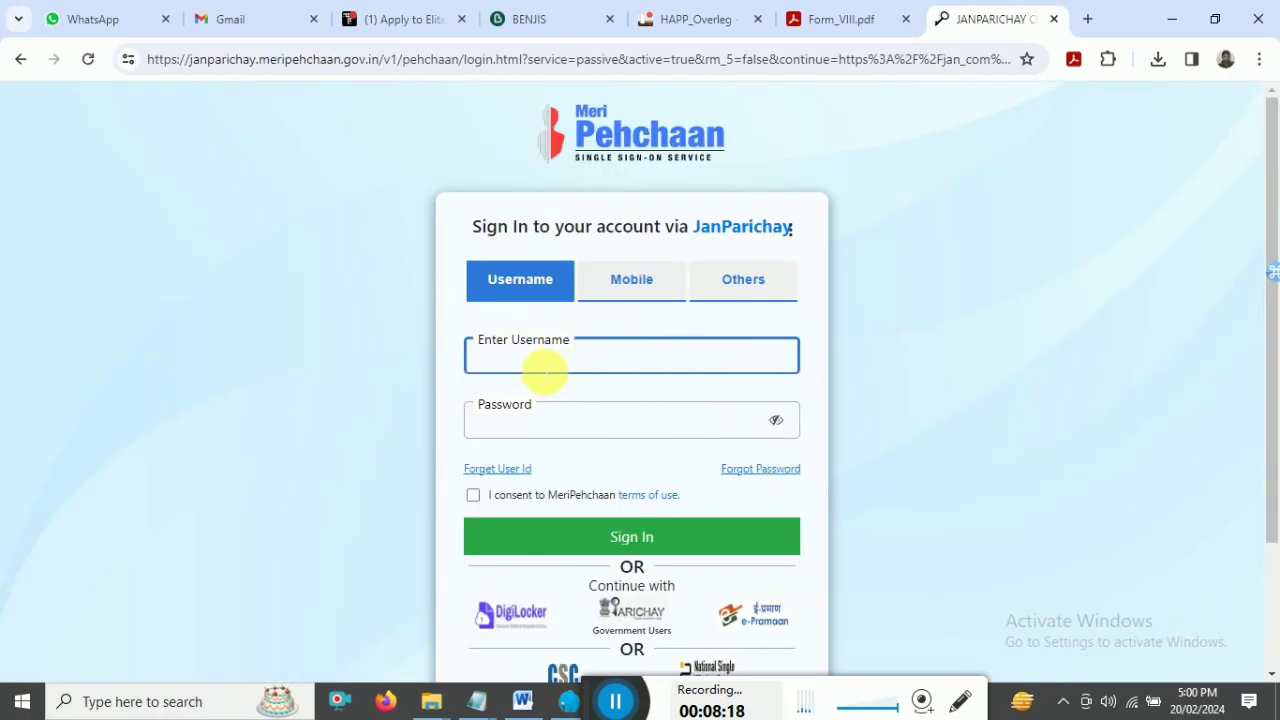
{"action": "left_click", "coordinate": [545, 425]}
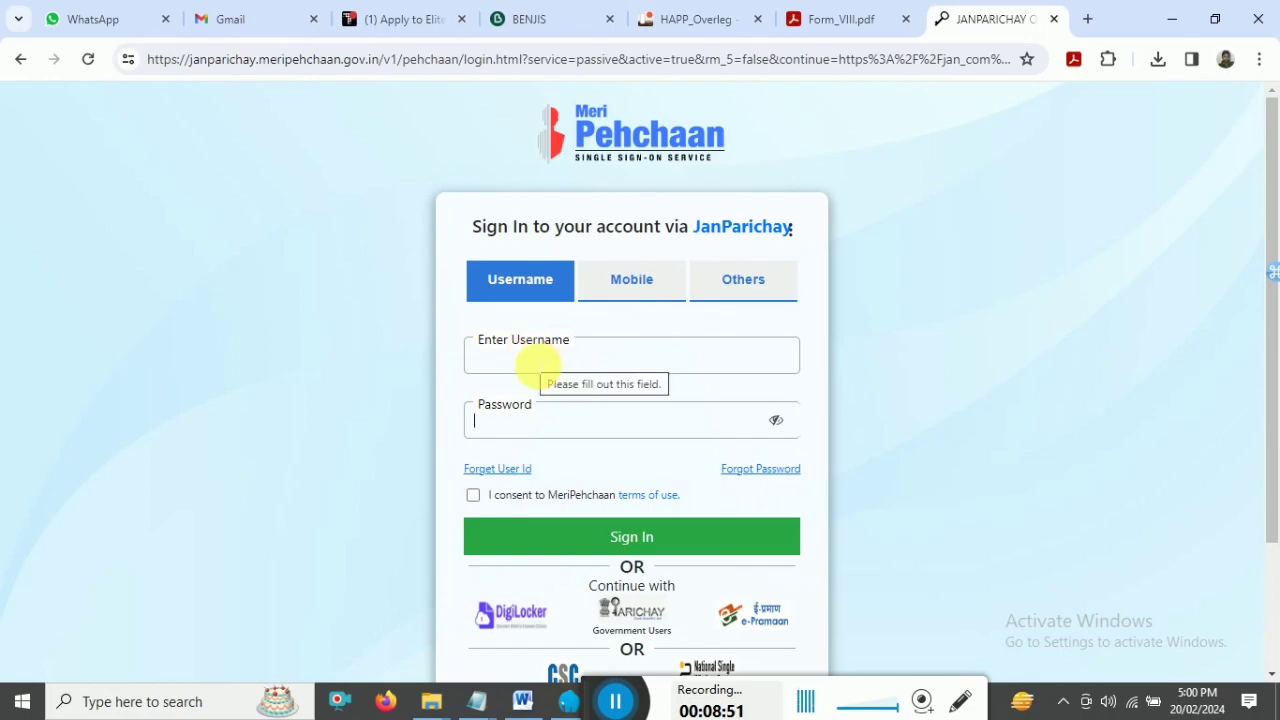
{"action": "left_click", "coordinate": [632, 290]}
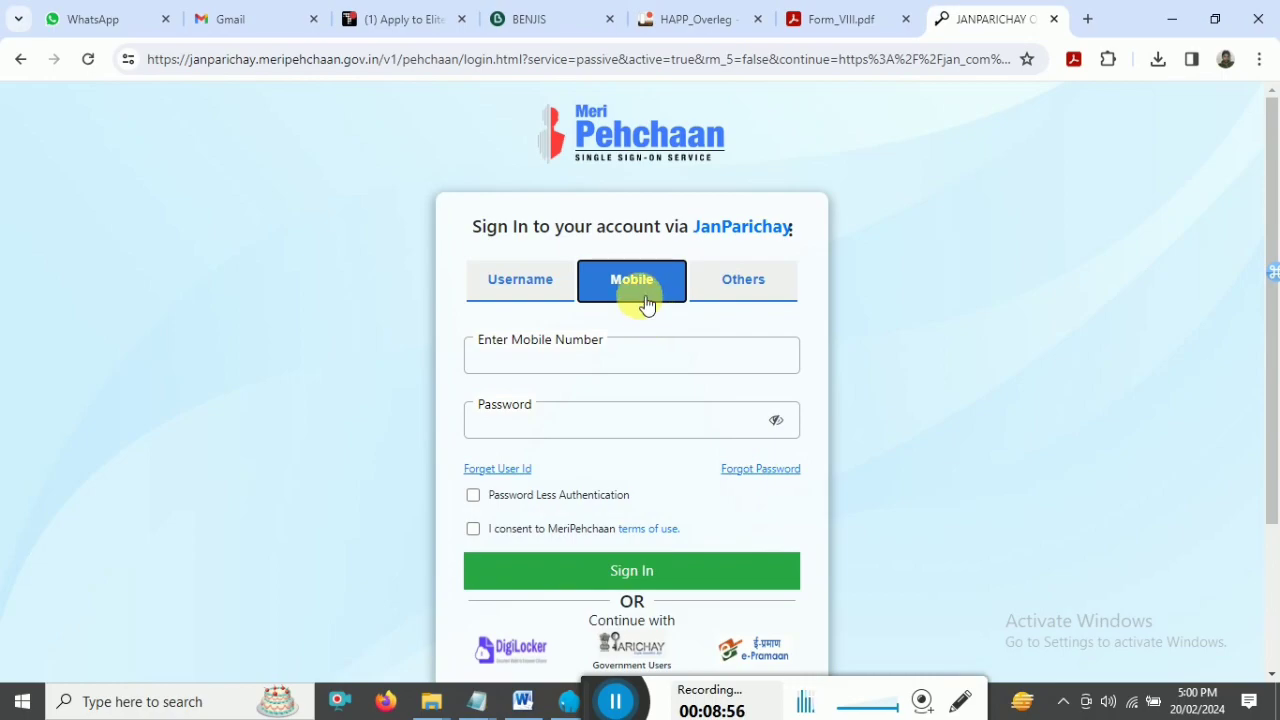
{"action": "left_click", "coordinate": [552, 360]}
{"action": "left_click", "coordinate": [543, 433]}
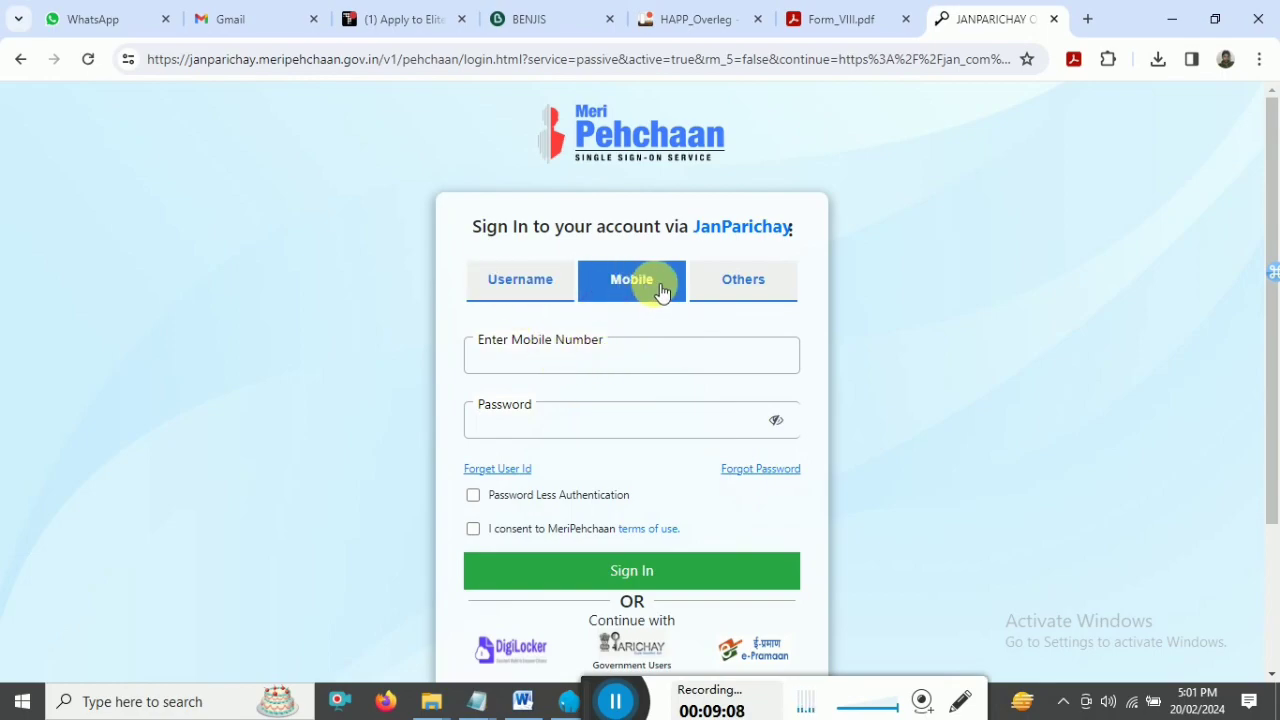
{"action": "left_click", "coordinate": [509, 280]}
{"action": "left_click", "coordinate": [523, 366]}
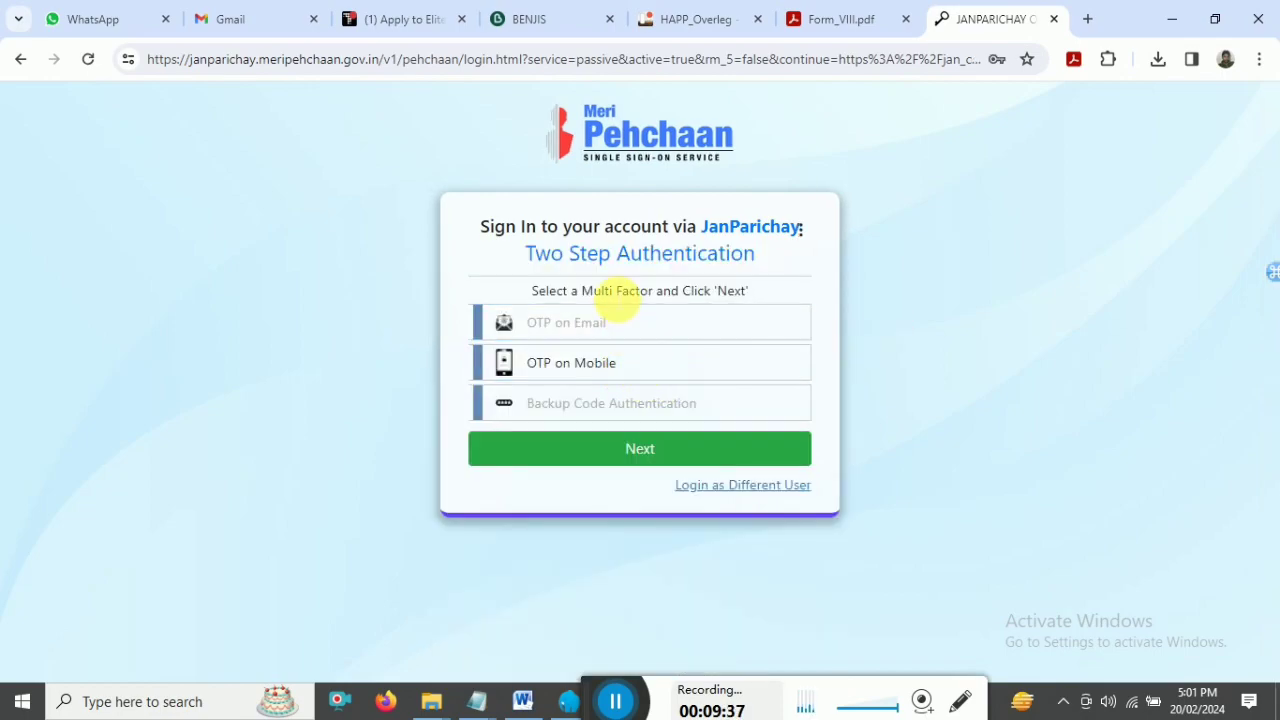
- Choose 'OTP on Mobile' verification so a code is sent, ready for the Enter OTP box
{"action": "left_click", "coordinate": [608, 363]}
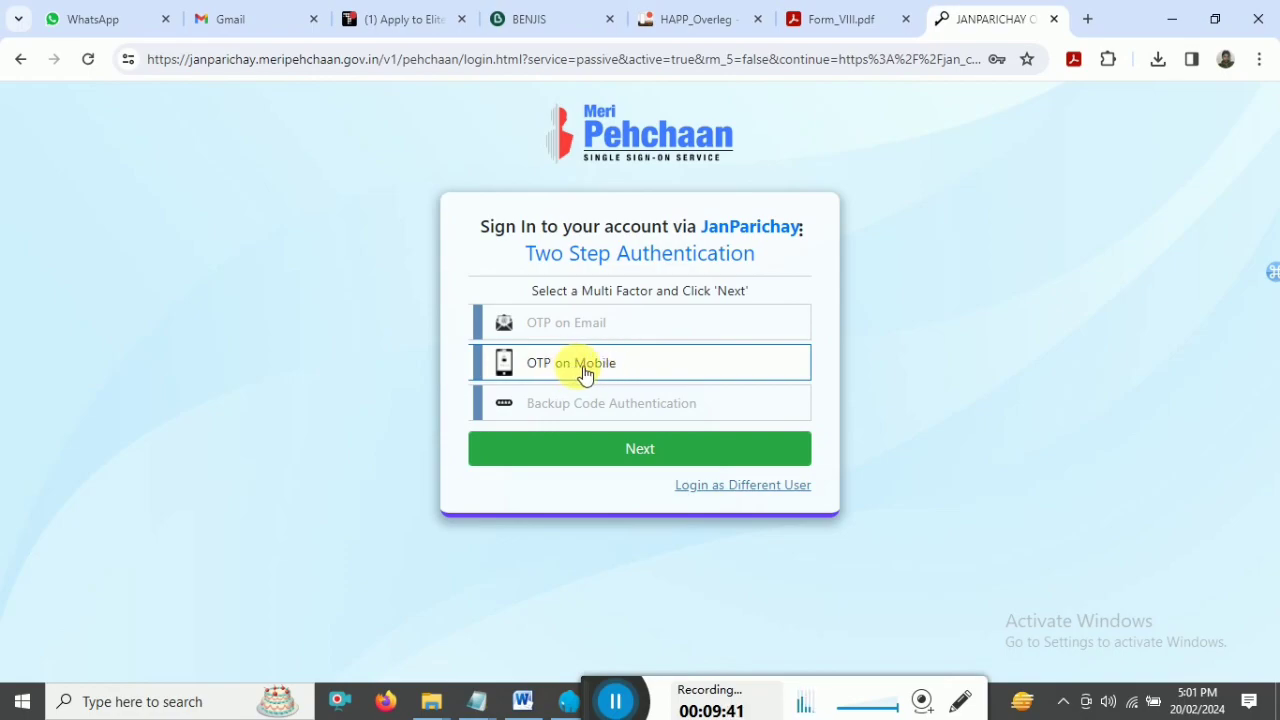
{"action": "left_click", "coordinate": [612, 368]}
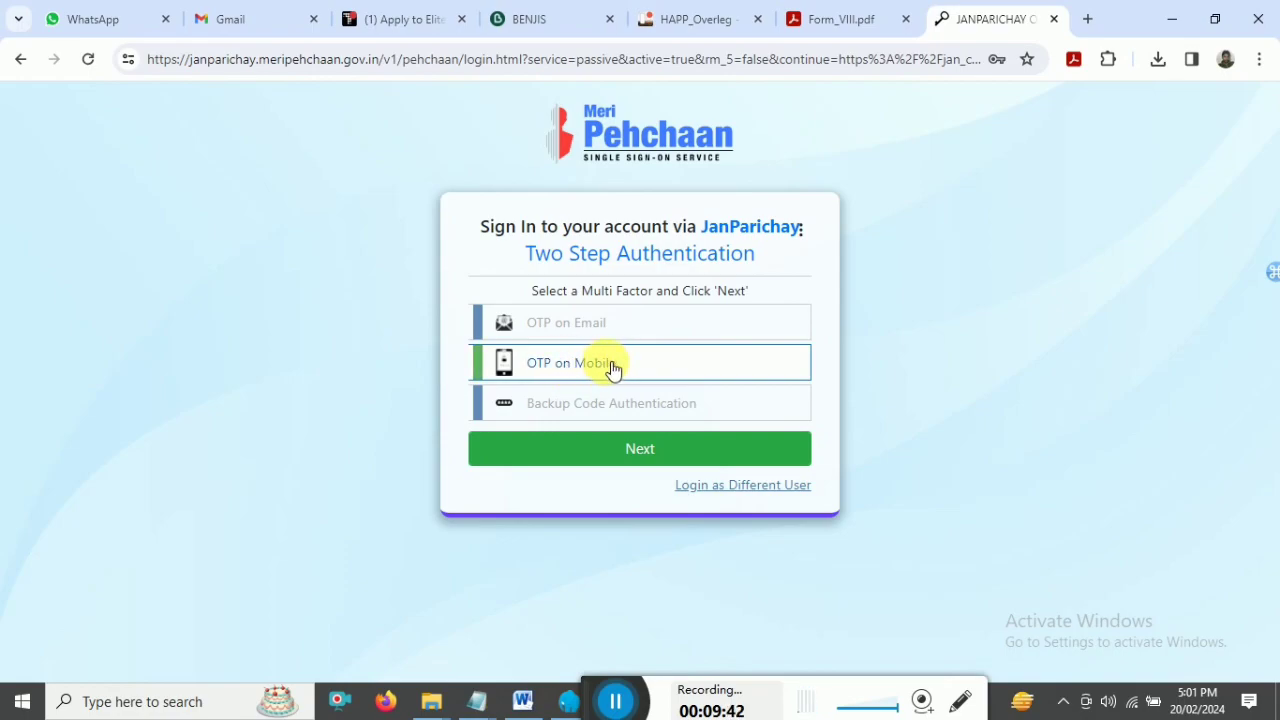
{"action": "left_click", "coordinate": [641, 452]}
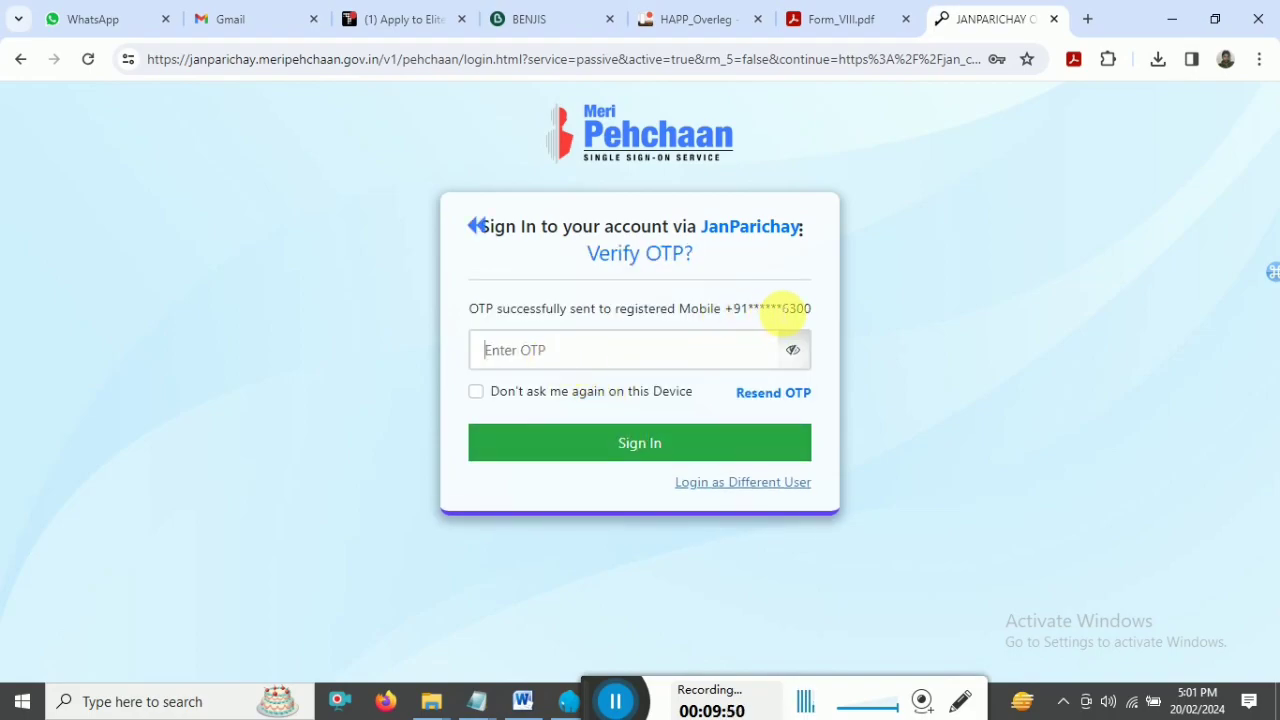
{"action": "double_click", "coordinate": [790, 310]}
{"action": "left_click", "coordinate": [537, 350]}
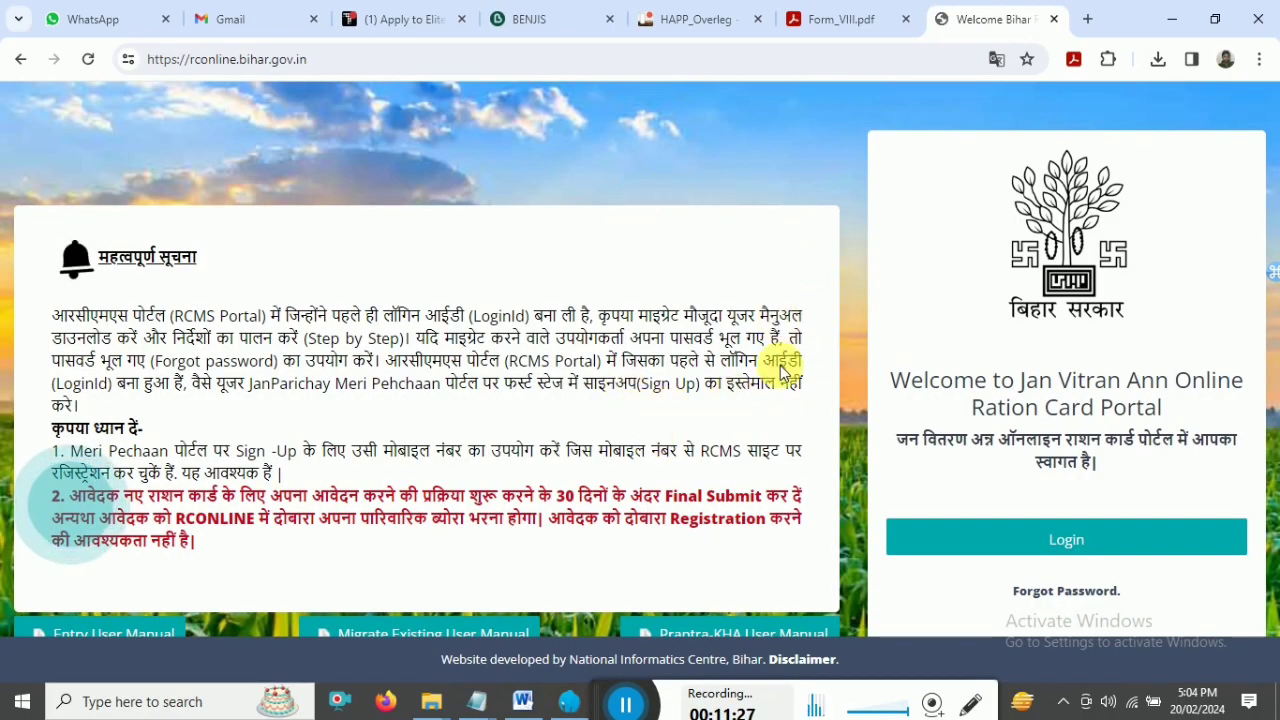
- Log in to rconline.bihar.gov.in and acknowledge the 'not registered' alert with OK
{"action": "left_click", "coordinate": [1079, 541]}
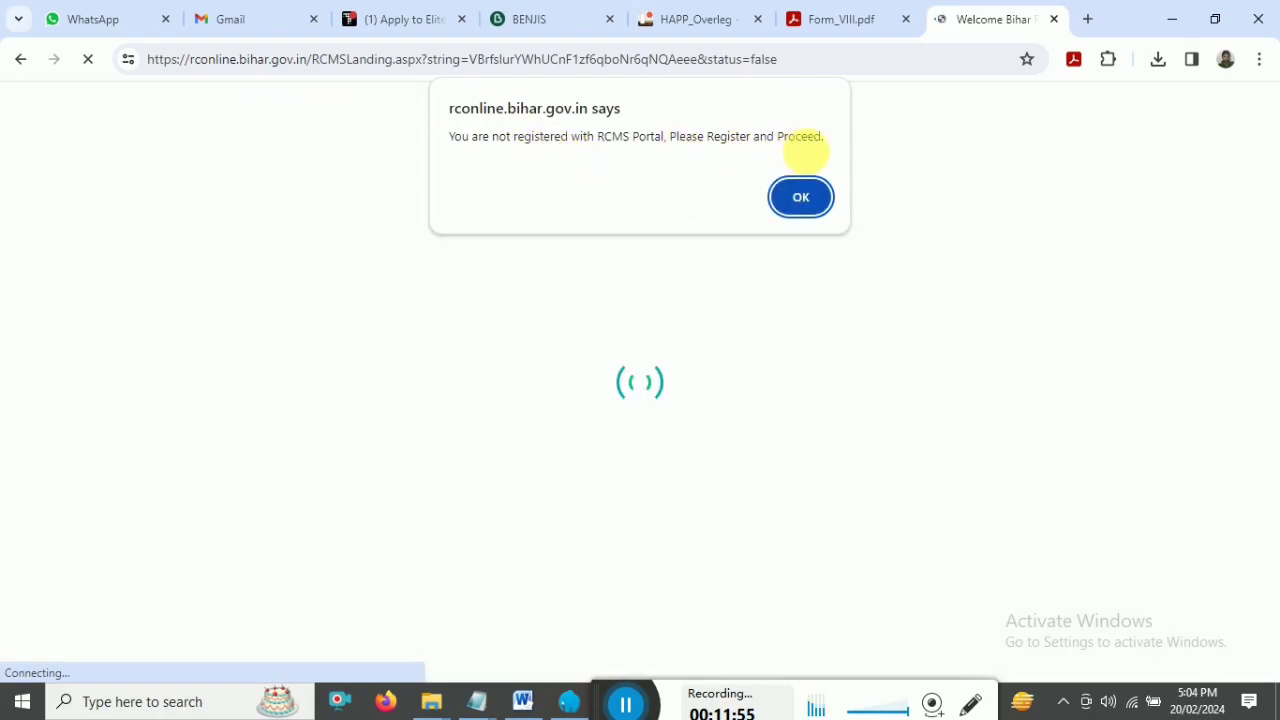
{"action": "left_click", "coordinate": [799, 200]}
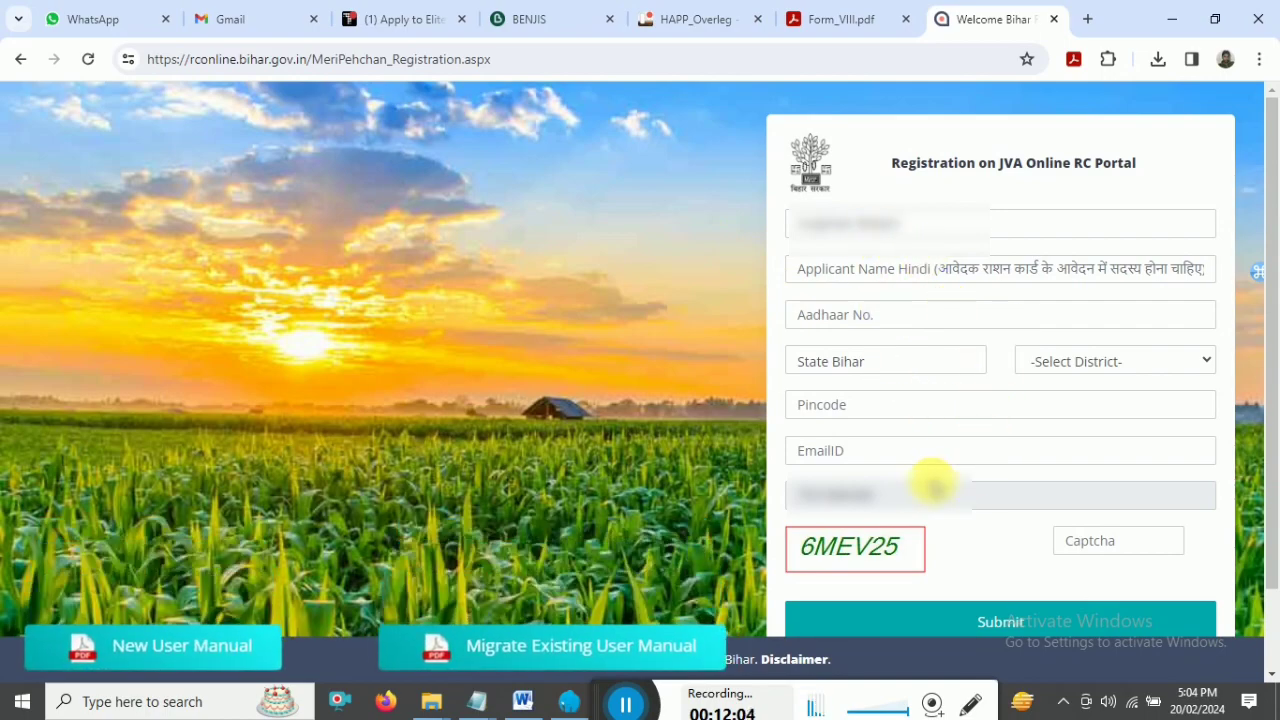
- Clear the prefilled Applicant Name, pass through the other fields, and enter the applicant's mobile number
{"action": "left_click", "coordinate": [832, 227]}
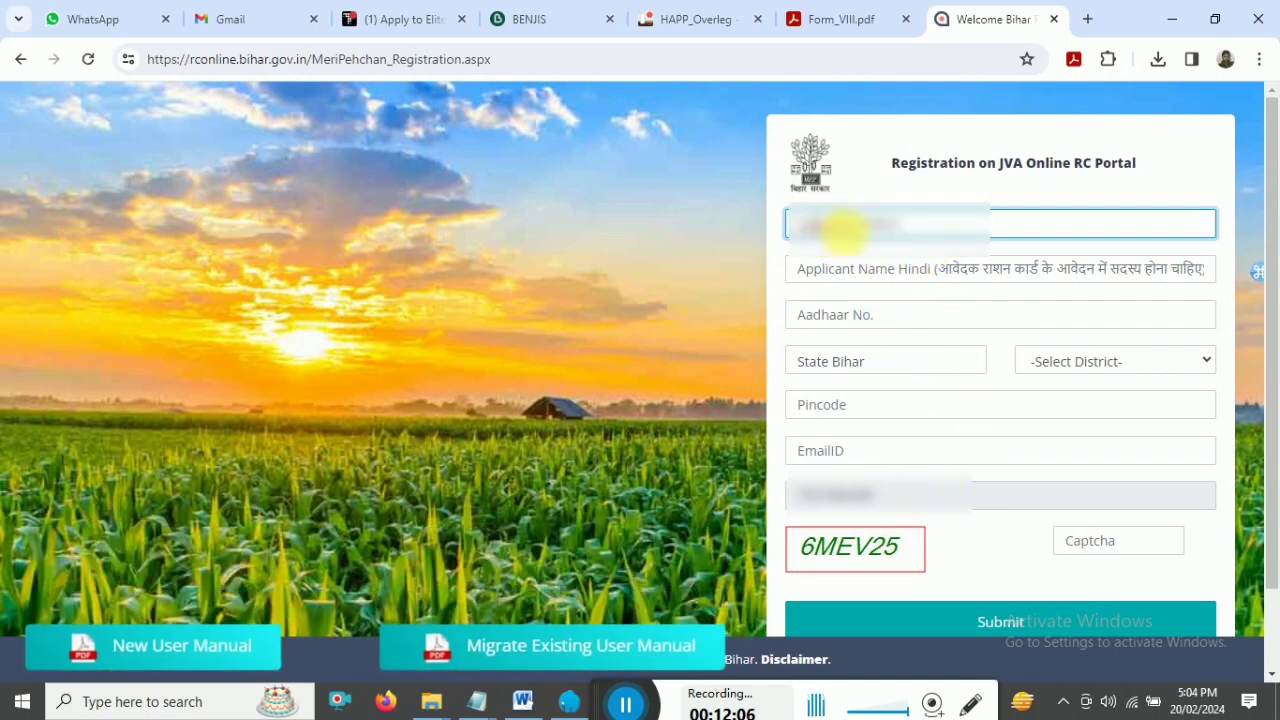
{"action": "left_click_drag", "start_coordinate": [914, 231], "coordinate": [808, 226]}
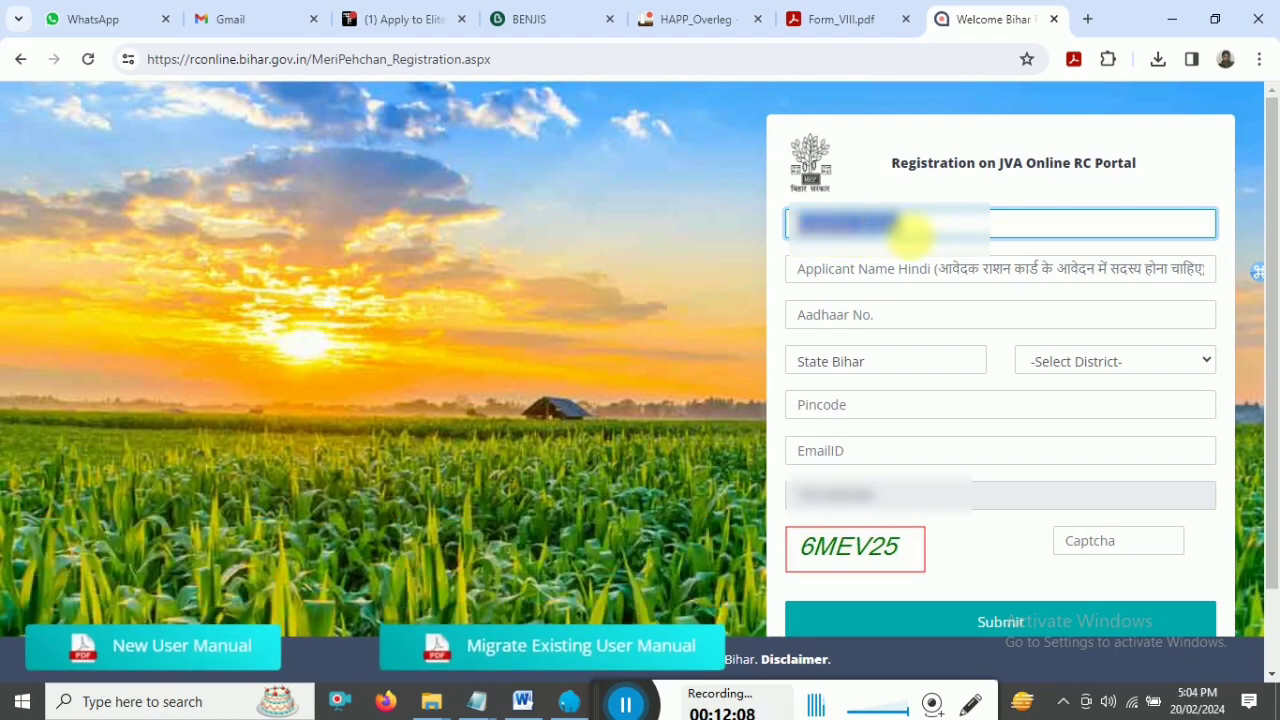
{"action": "key", "text": "BackSpace"}
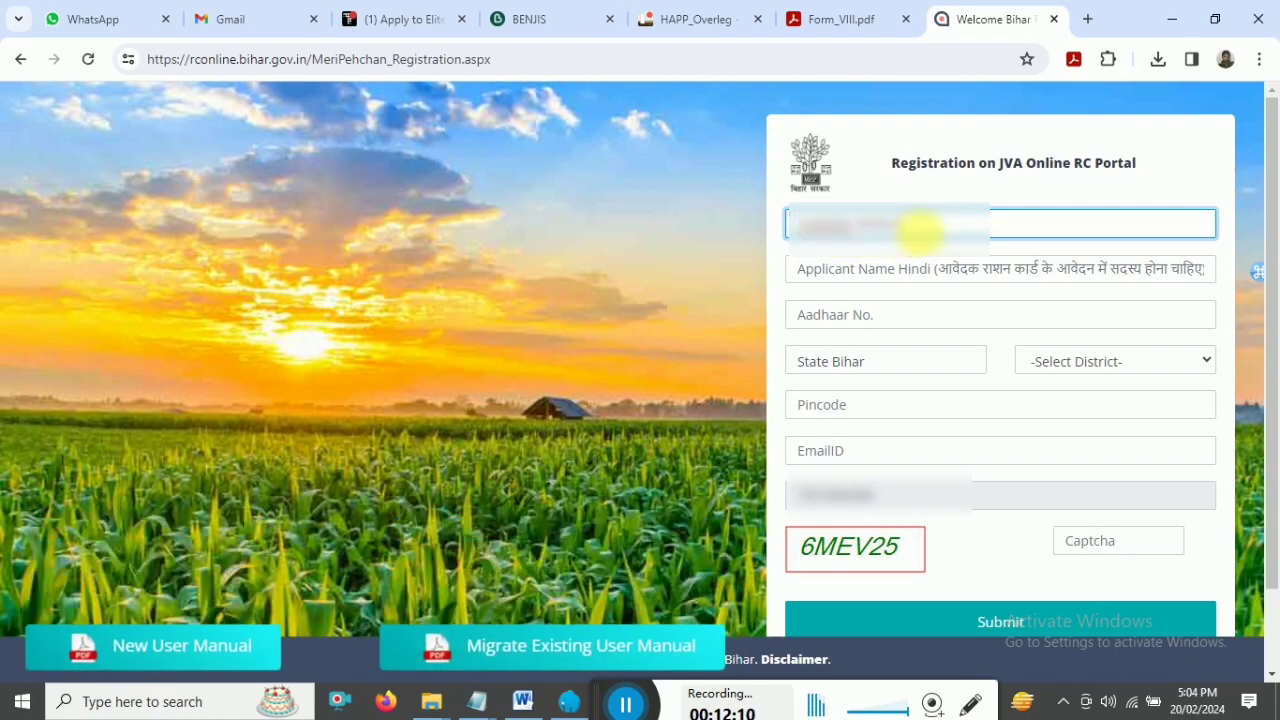
{"action": "left_click", "coordinate": [845, 280]}
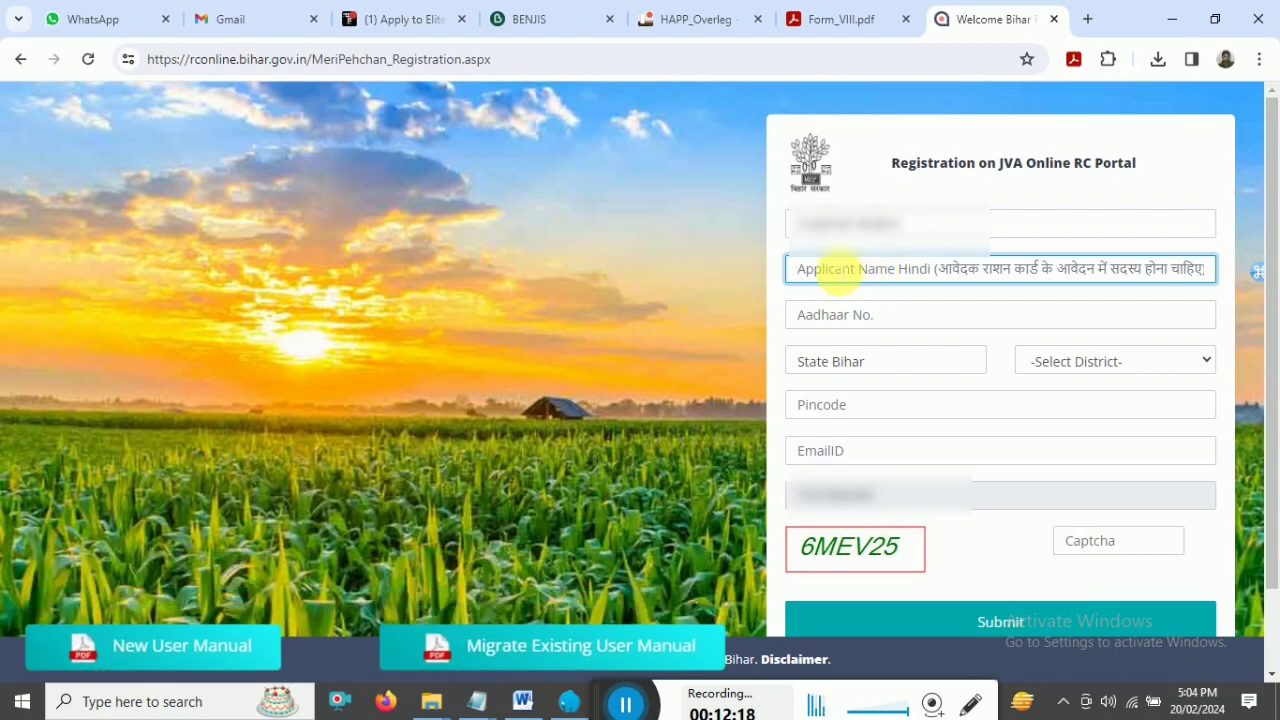
{"action": "left_click", "coordinate": [835, 314]}
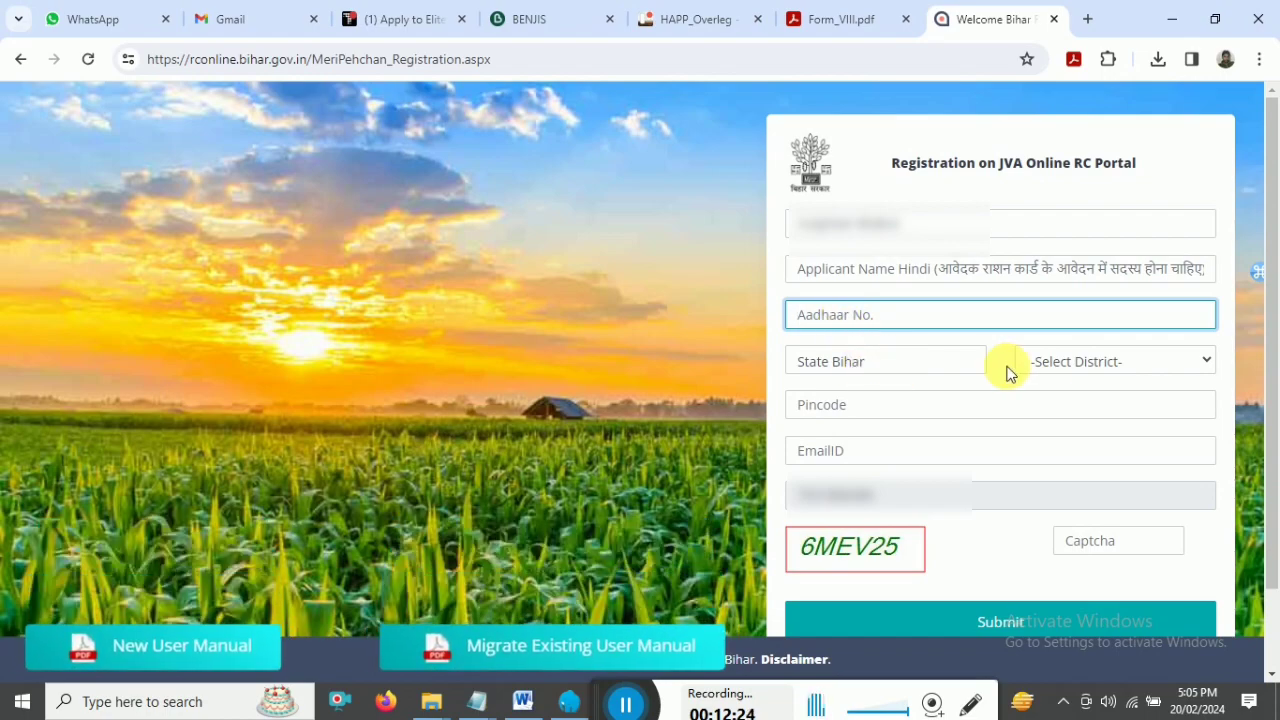
{"action": "left_click", "coordinate": [1066, 368]}
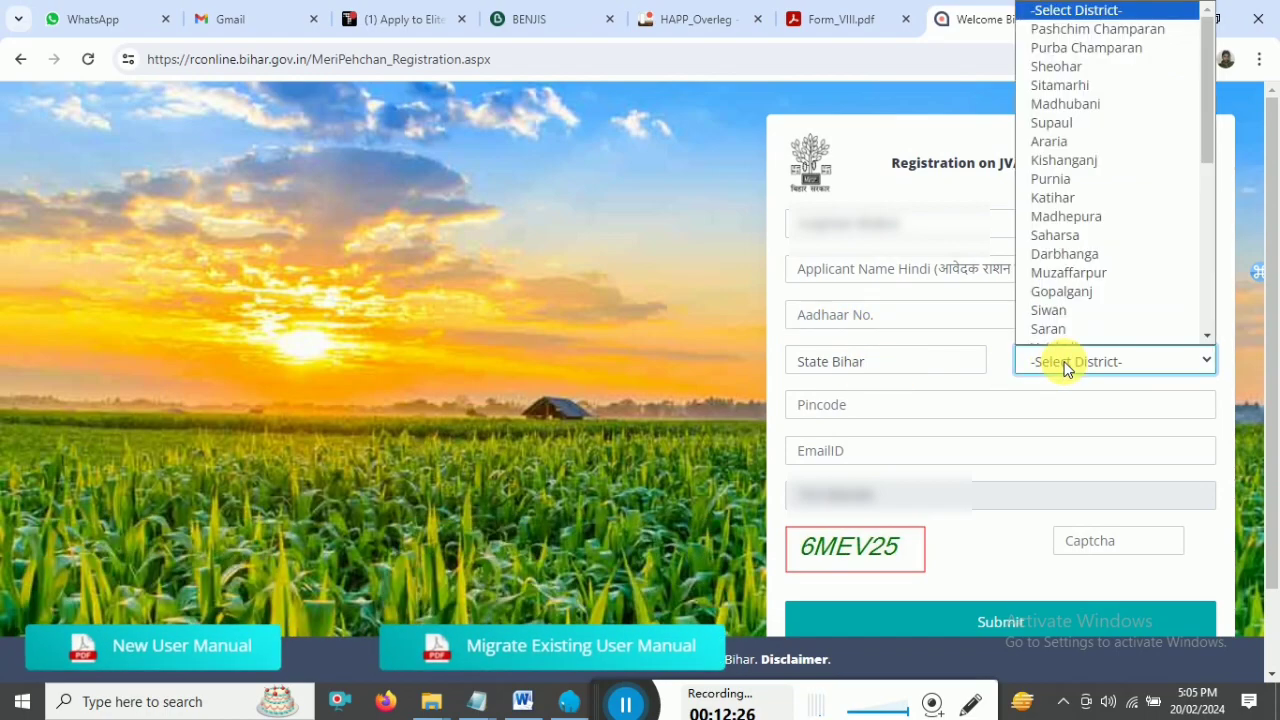
{"action": "left_click", "coordinate": [1066, 368]}
{"action": "left_click", "coordinate": [838, 415]}
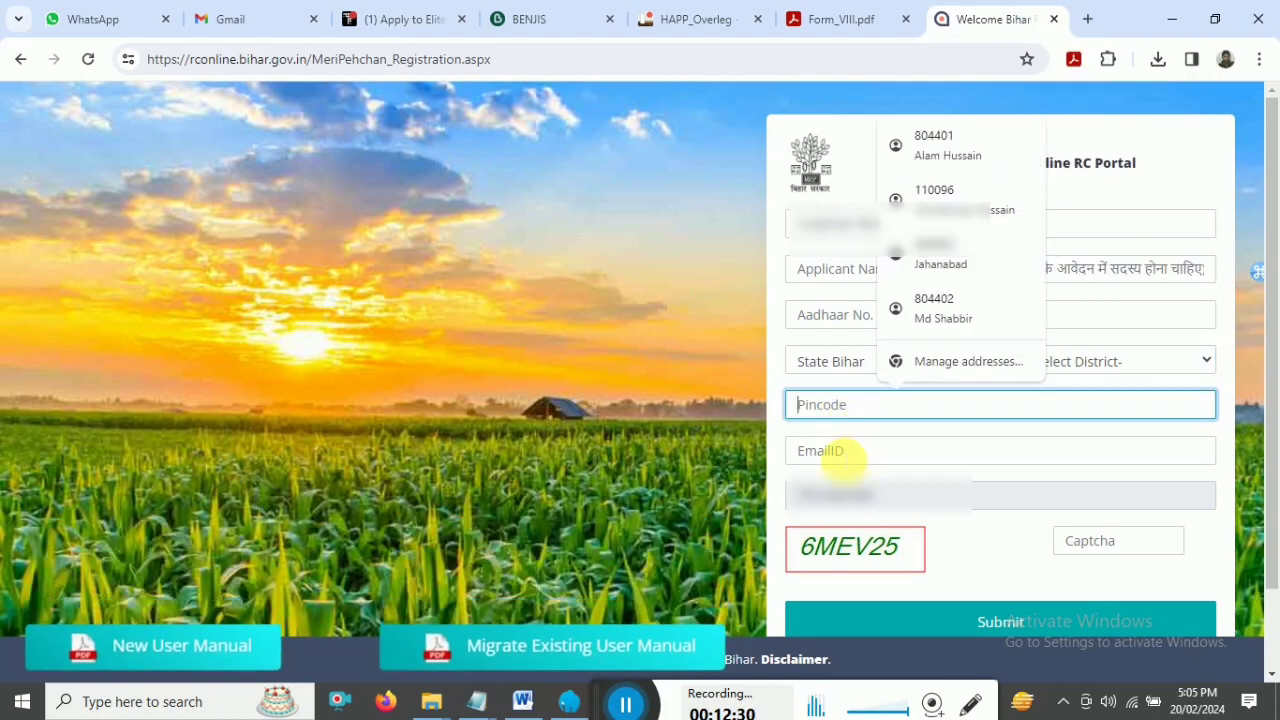
{"action": "left_click", "coordinate": [842, 451]}
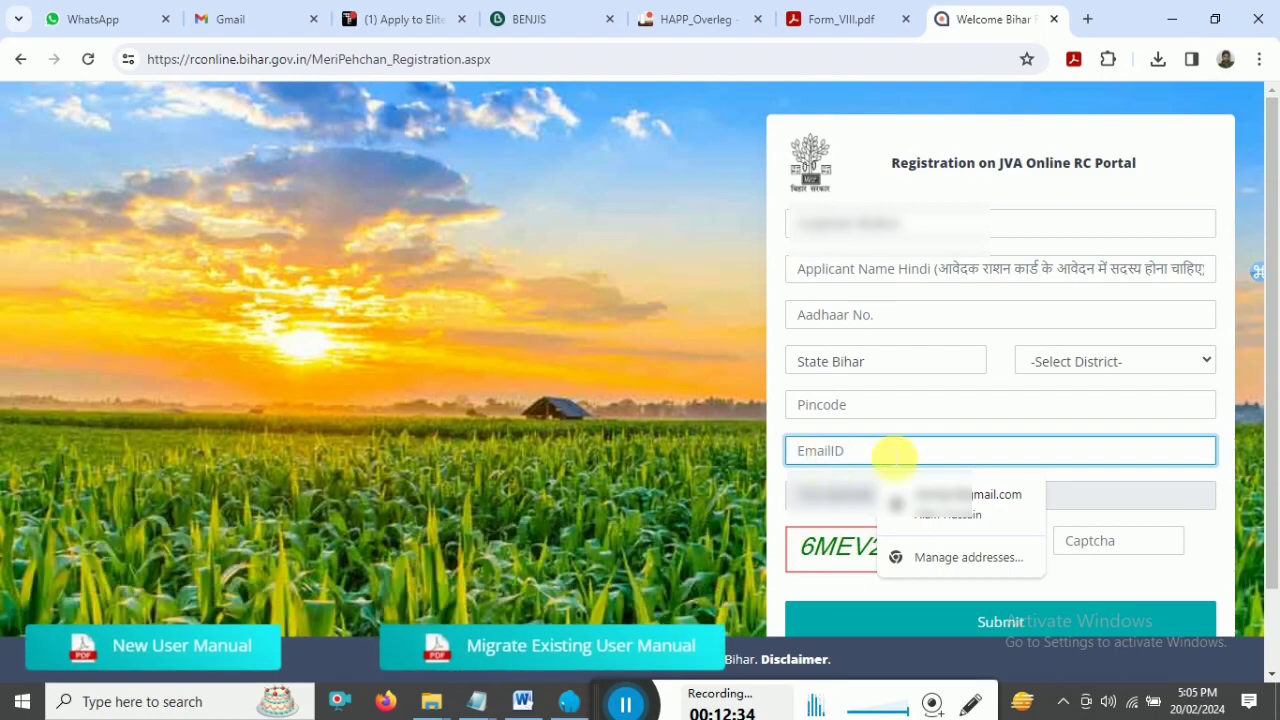
{"action": "left_click", "coordinate": [1100, 505]}
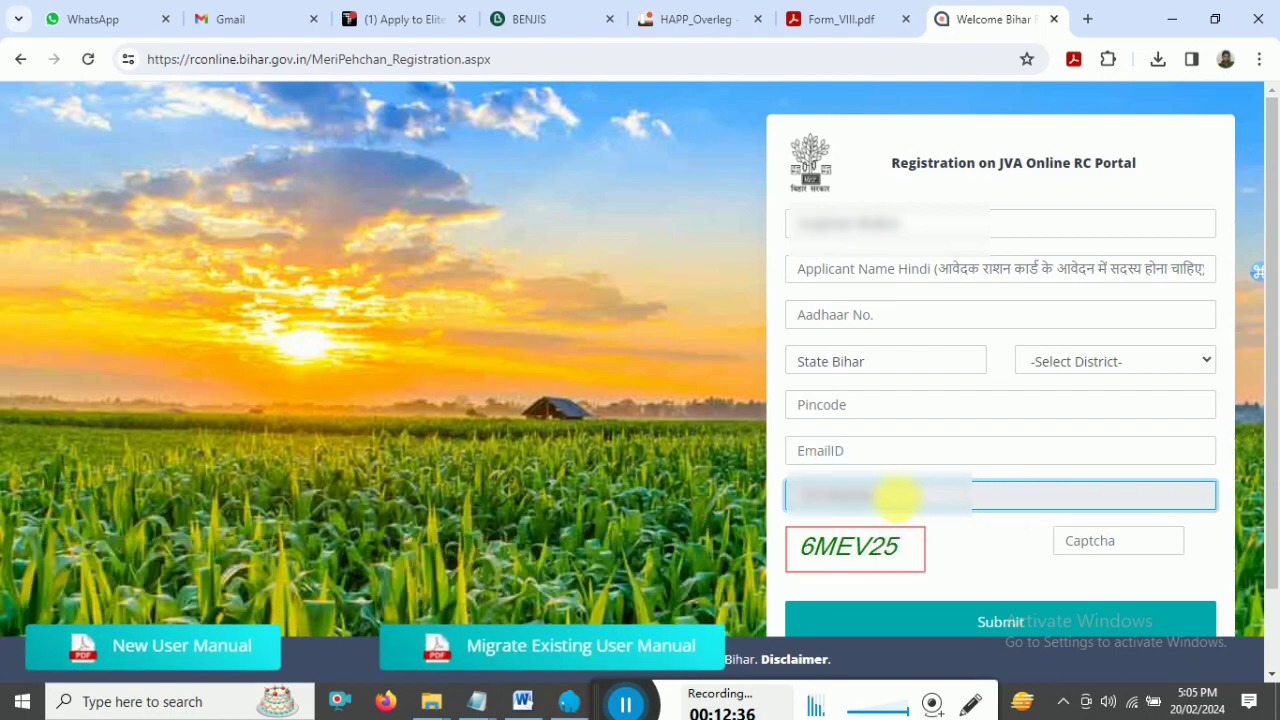
{"action": "type", "text": "9876543"}
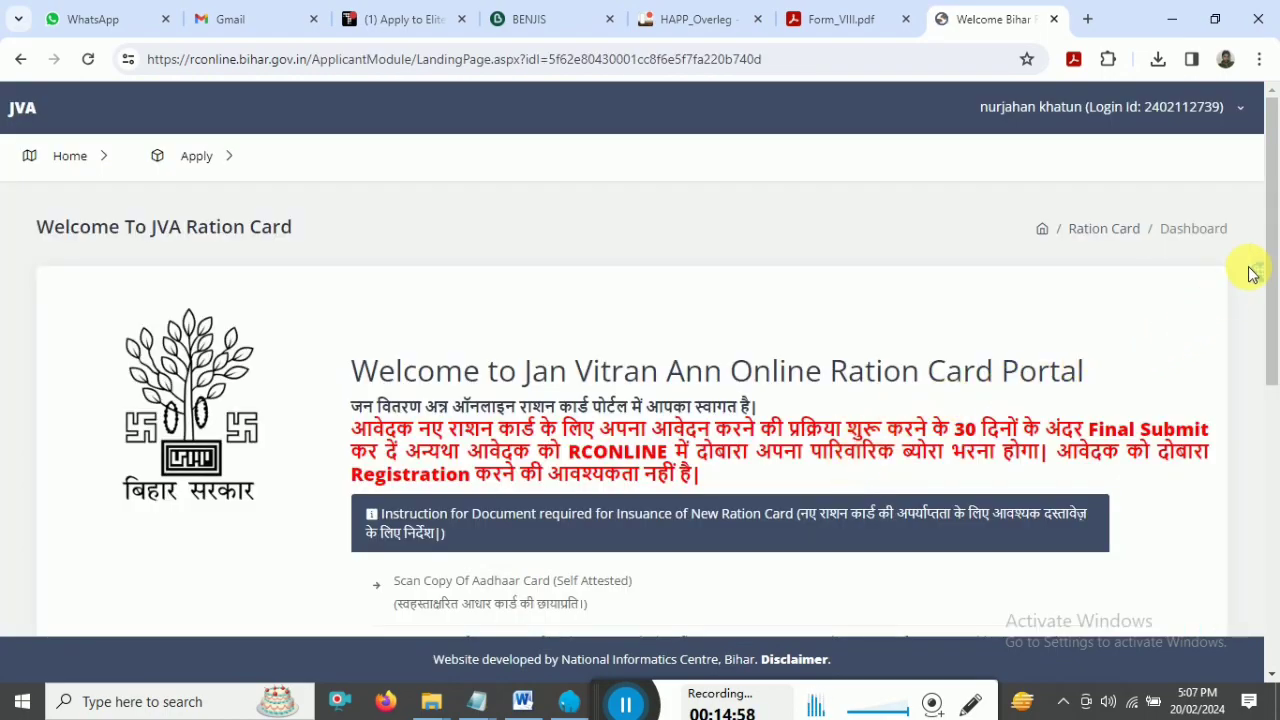
- Go to Apply > New Apply > Rural from the JVA dashboard menu
{"action": "scroll", "coordinate": [1257, 271], "scroll_direction": "down", "scroll_amount": 2}
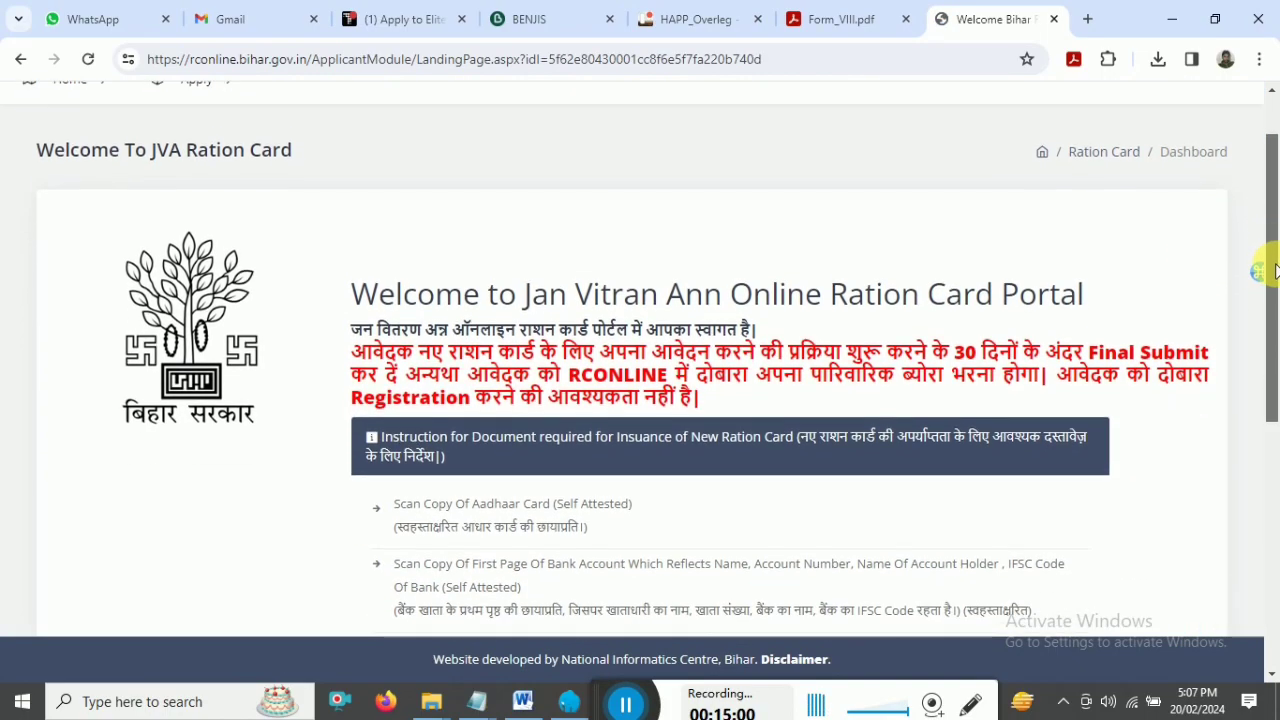
{"action": "scroll", "coordinate": [200, 228], "scroll_direction": "up", "scroll_amount": 3}
{"action": "left_click", "coordinate": [190, 157]}
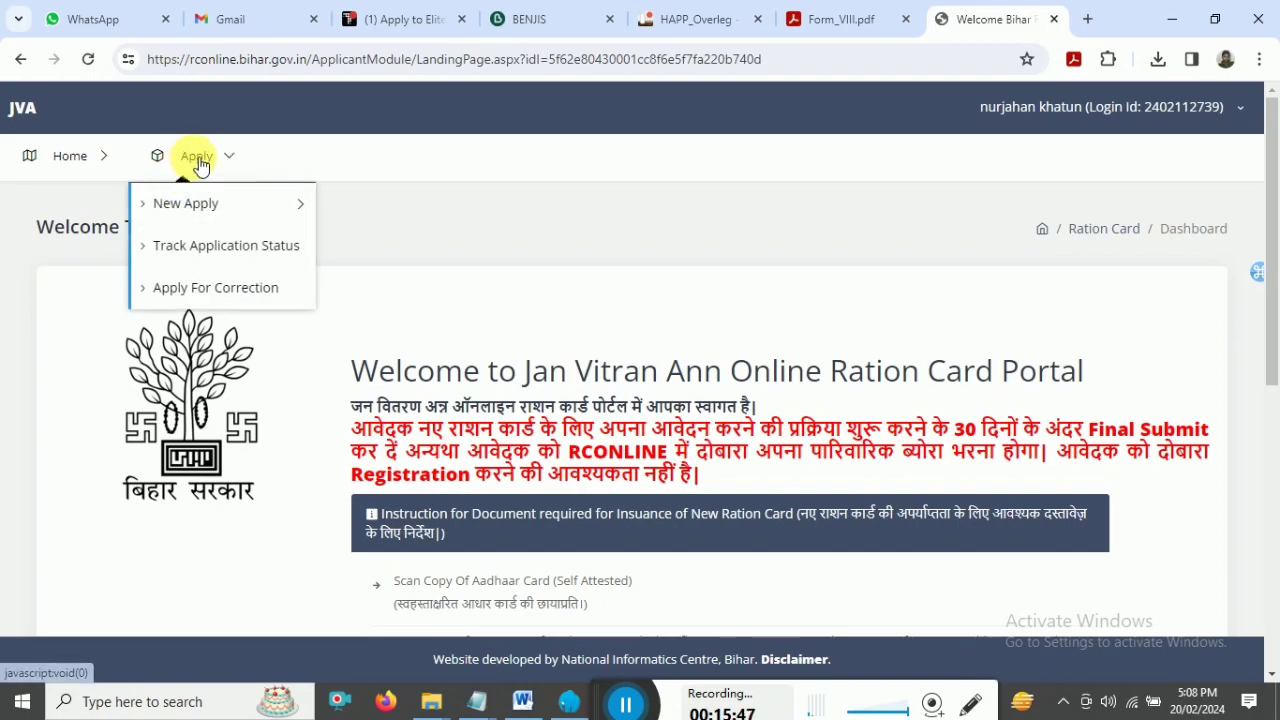
{"action": "scroll", "coordinate": [1275, 313], "scroll_direction": "down", "scroll_amount": 1}
{"action": "scroll", "coordinate": [1275, 313], "scroll_direction": "down", "scroll_amount": 4}
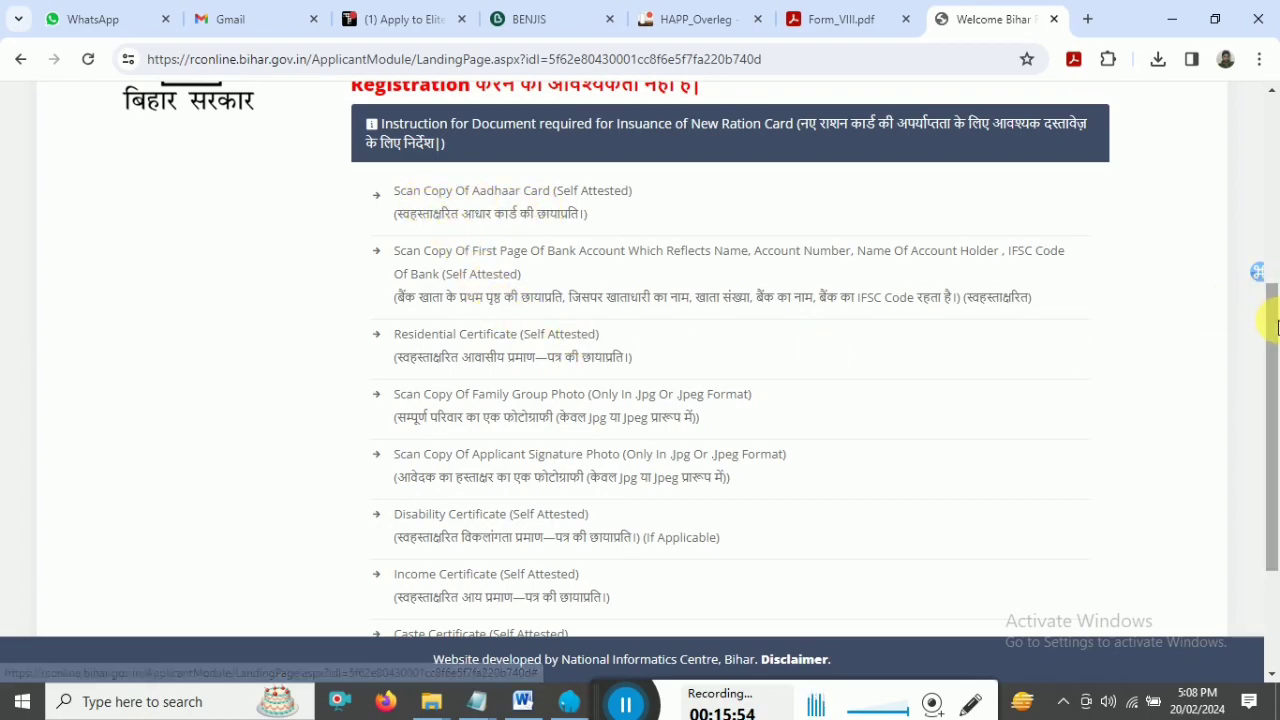
{"action": "scroll", "coordinate": [1276, 327], "scroll_direction": "down", "scroll_amount": 1}
{"action": "left_click_drag", "start_coordinate": [337, 140], "coordinate": [700, 551]}
{"action": "left_click_drag", "start_coordinate": [1271, 509], "coordinate": [1232, 255]}
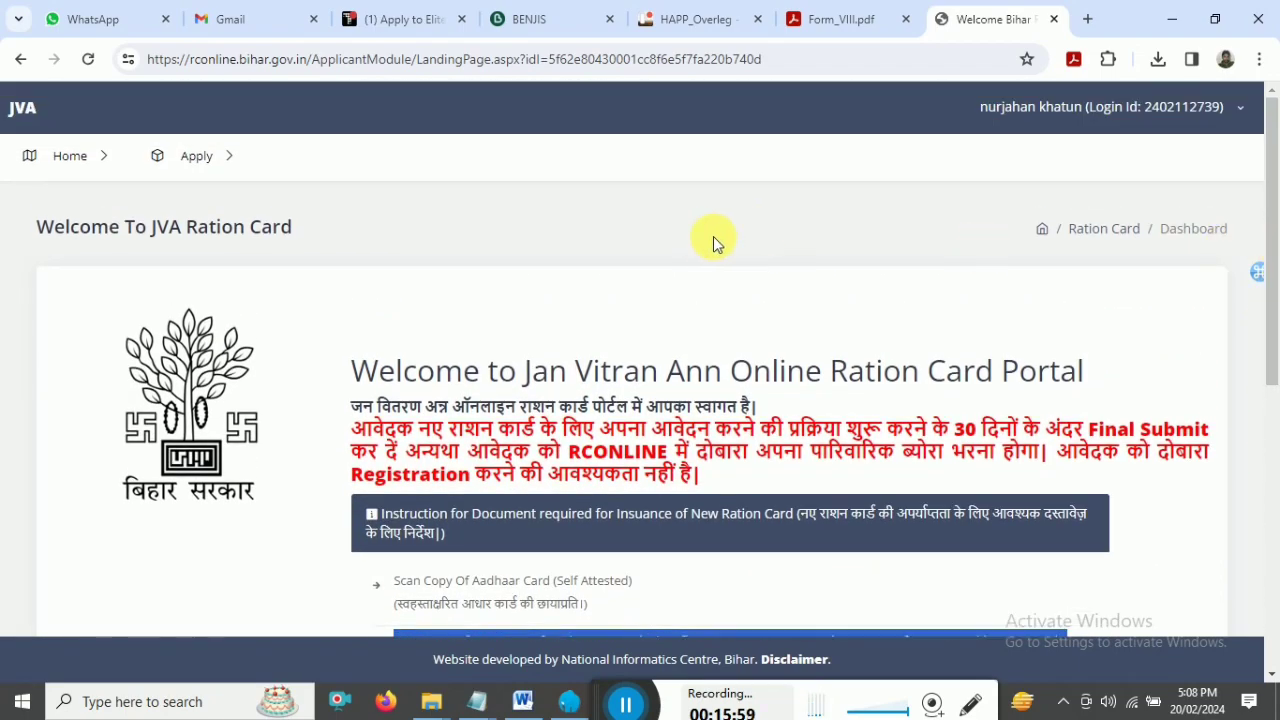
{"action": "left_click", "coordinate": [228, 163]}
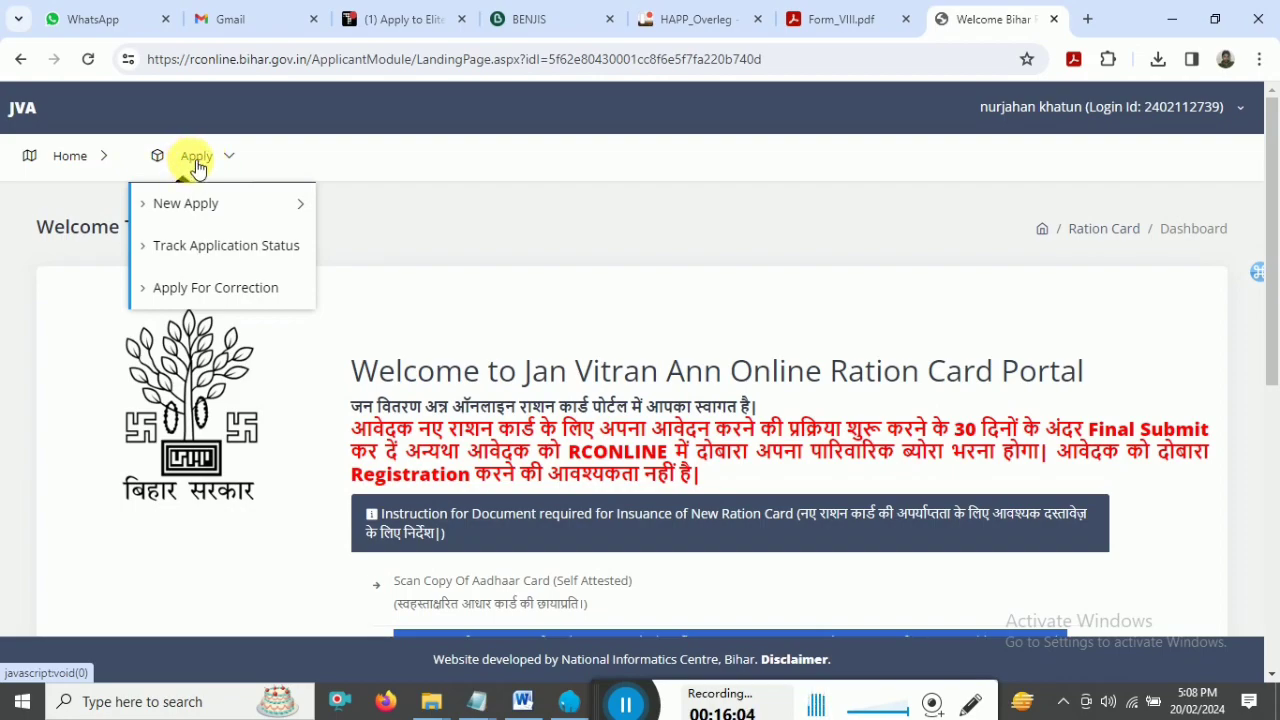
{"action": "mouse_move", "coordinate": [206, 208]}
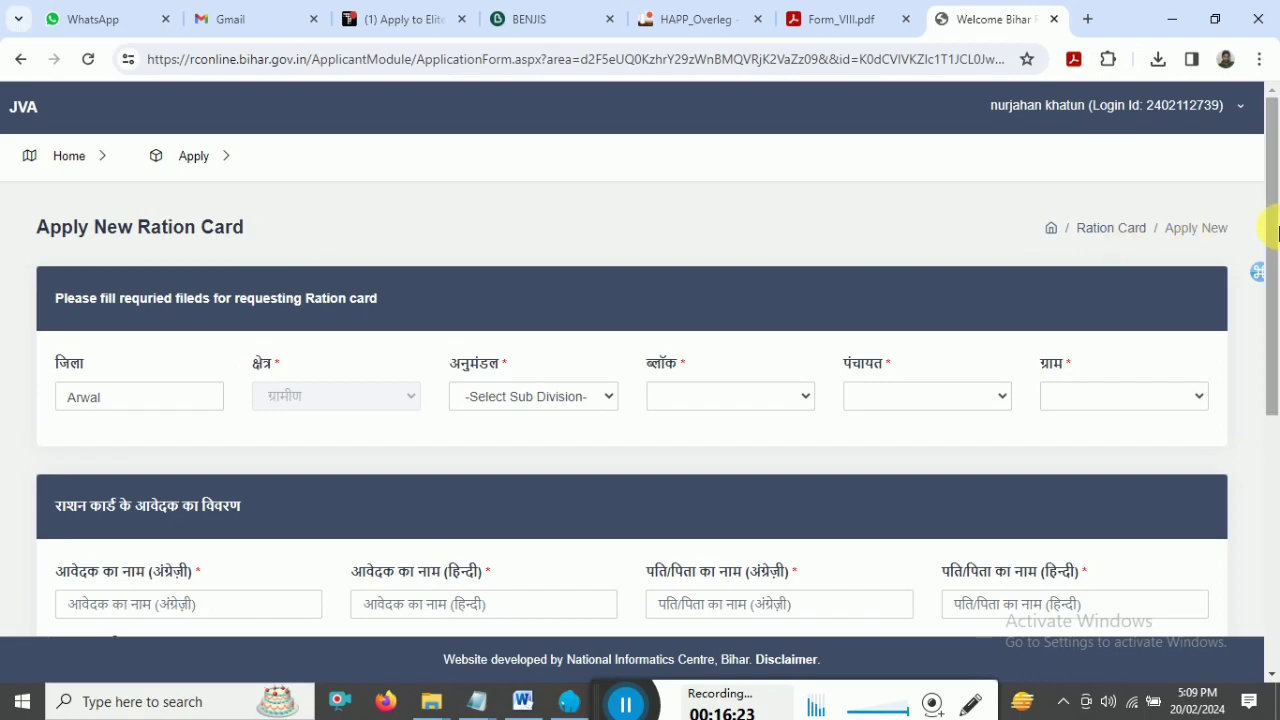
- Set sub division to ARWAL and block to Arwal, then check the panchayat and village lists
{"action": "mouse_move", "coordinate": [1274, 263]}
{"action": "left_mouse_down"}
{"action": "mouse_move", "coordinate": [1275, 536]}
{"action": "mouse_move", "coordinate": [1276, 210]}
{"action": "mouse_move", "coordinate": [1275, 271]}
{"action": "left_mouse_up"}
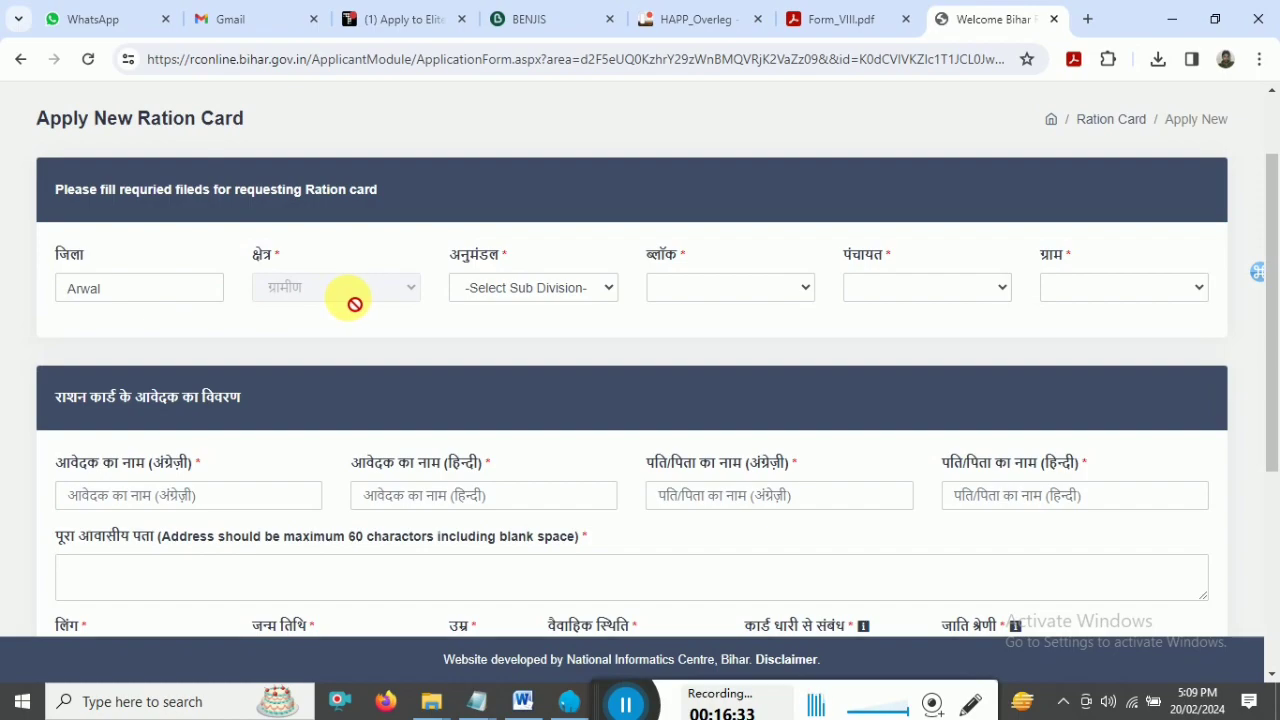
{"action": "left_click", "coordinate": [557, 290]}
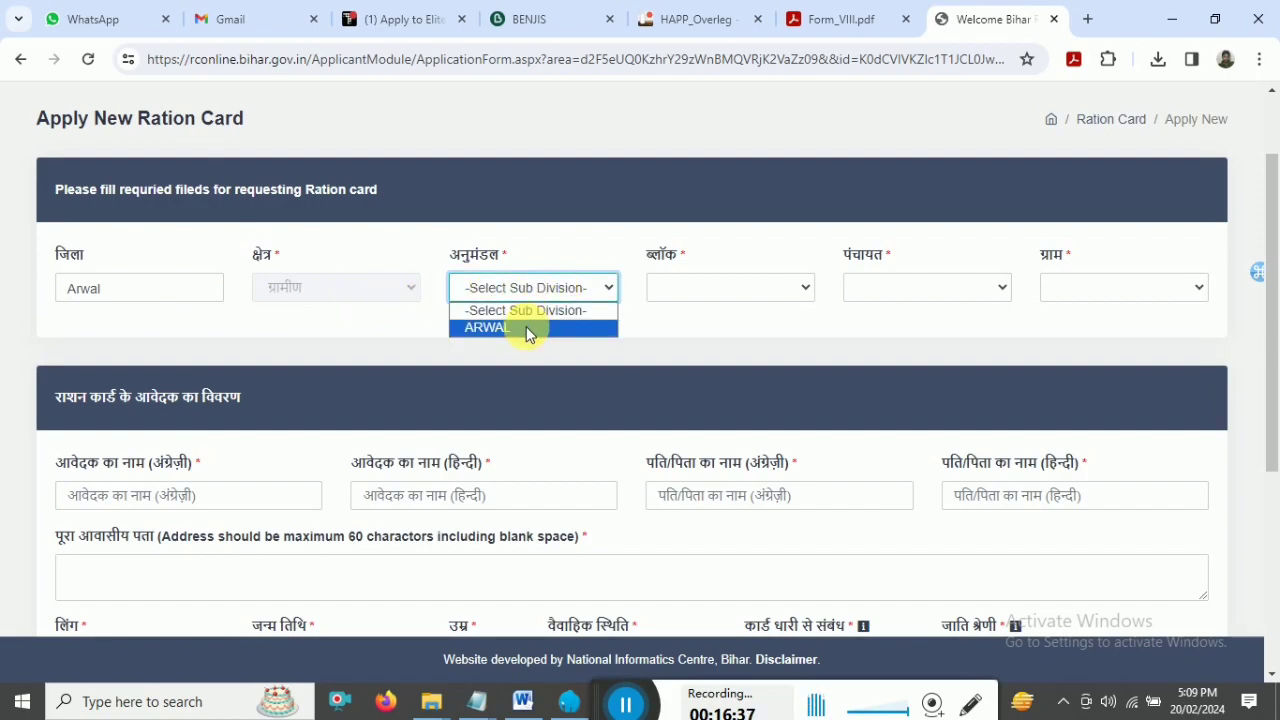
{"action": "left_click", "coordinate": [526, 327]}
{"action": "left_click", "coordinate": [726, 290]}
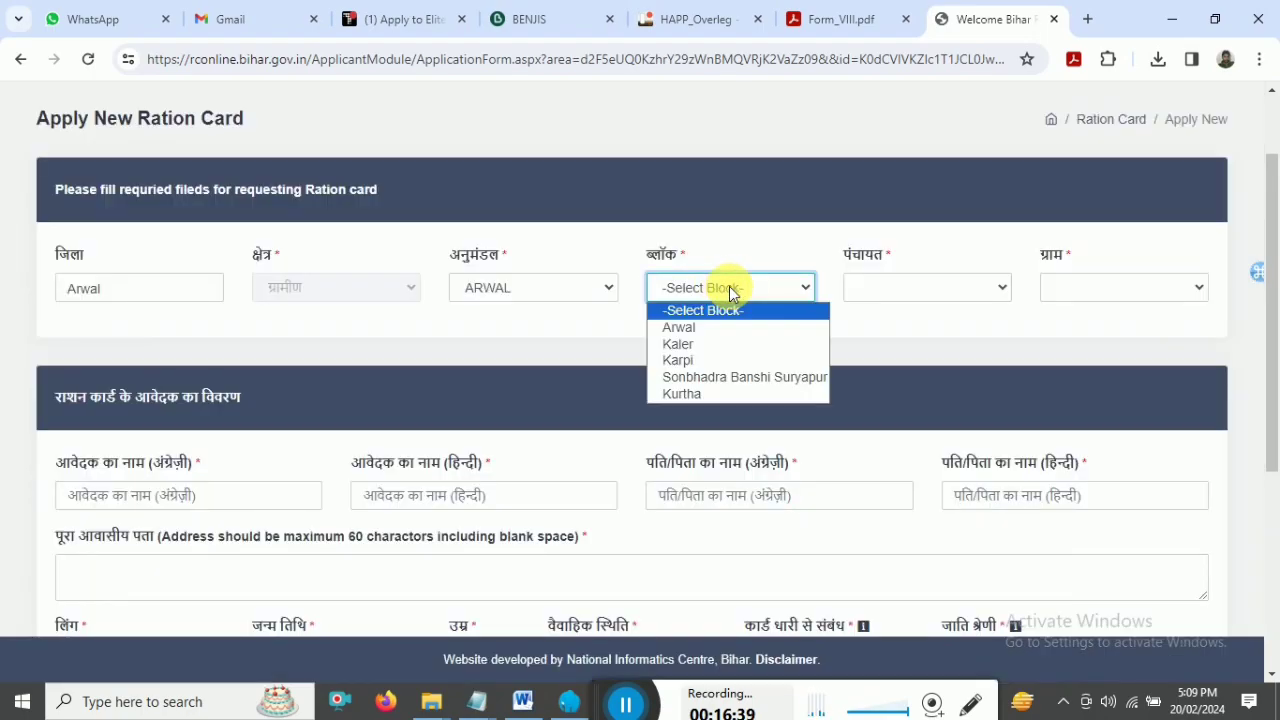
{"action": "left_click", "coordinate": [714, 326]}
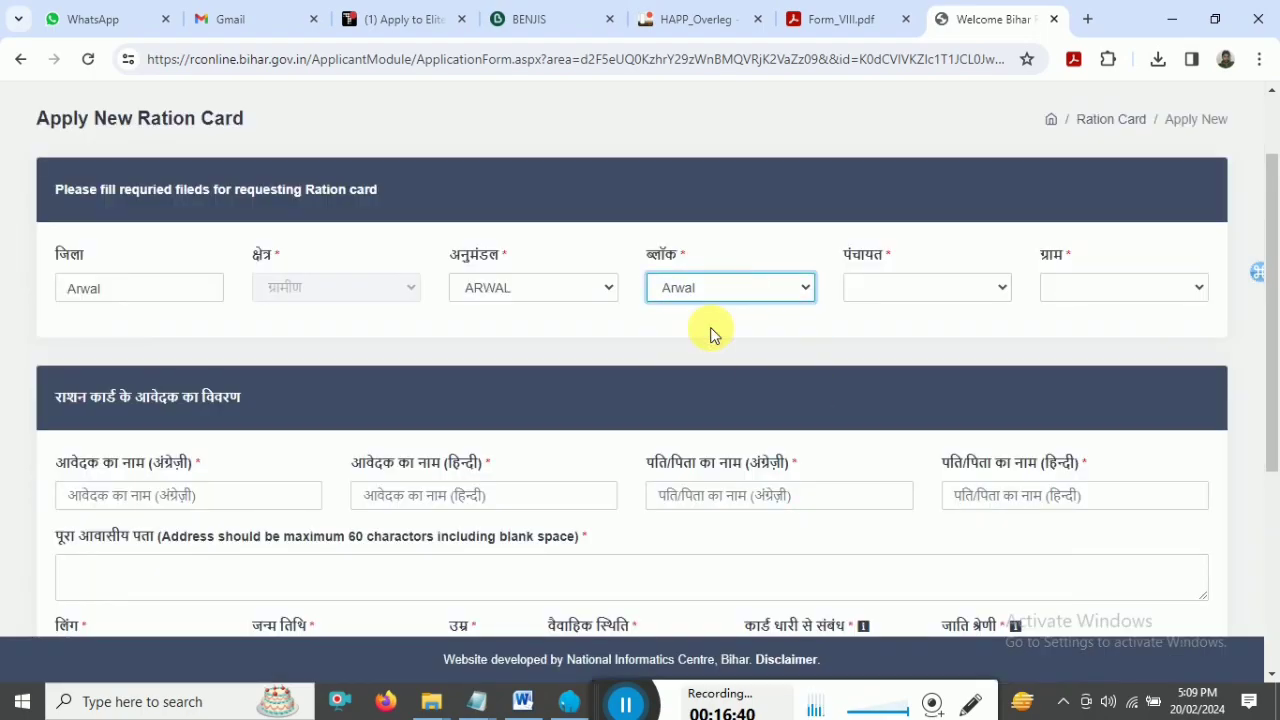
{"action": "left_click", "coordinate": [884, 292]}
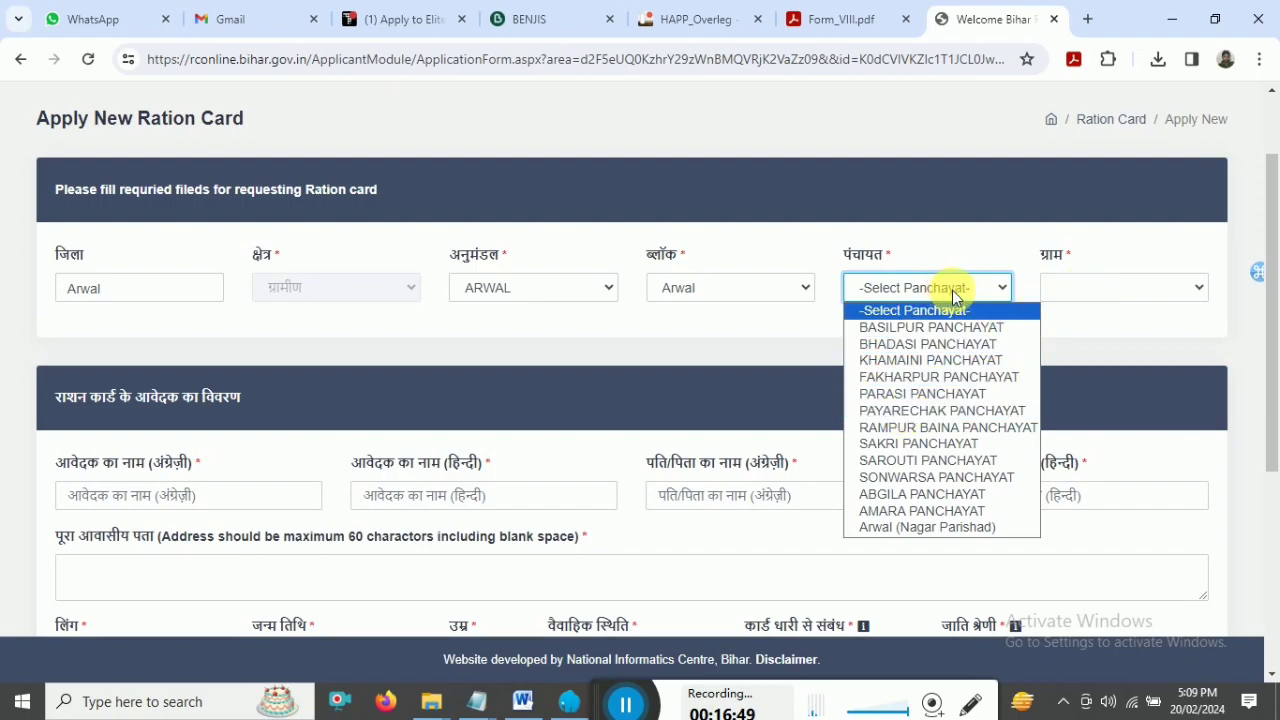
{"action": "left_click", "coordinate": [1092, 288]}
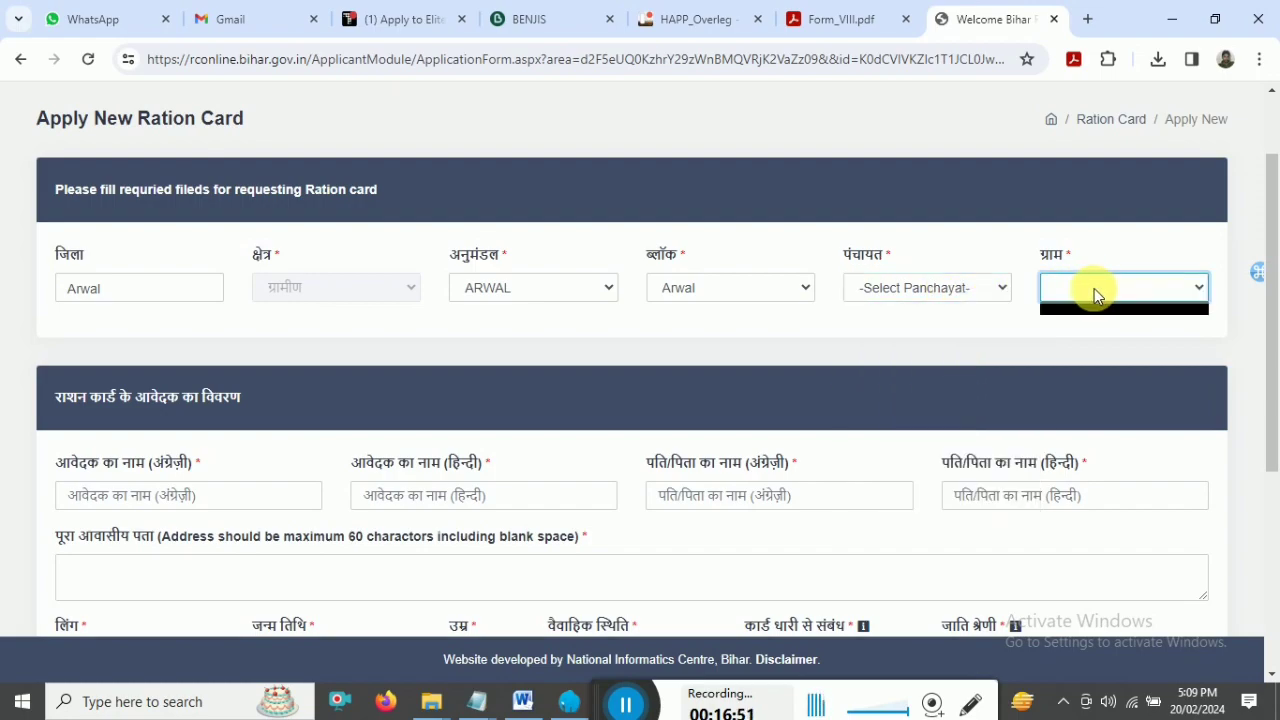
{"action": "scroll", "coordinate": [296, 266], "scroll_direction": "down", "scroll_amount": 3}
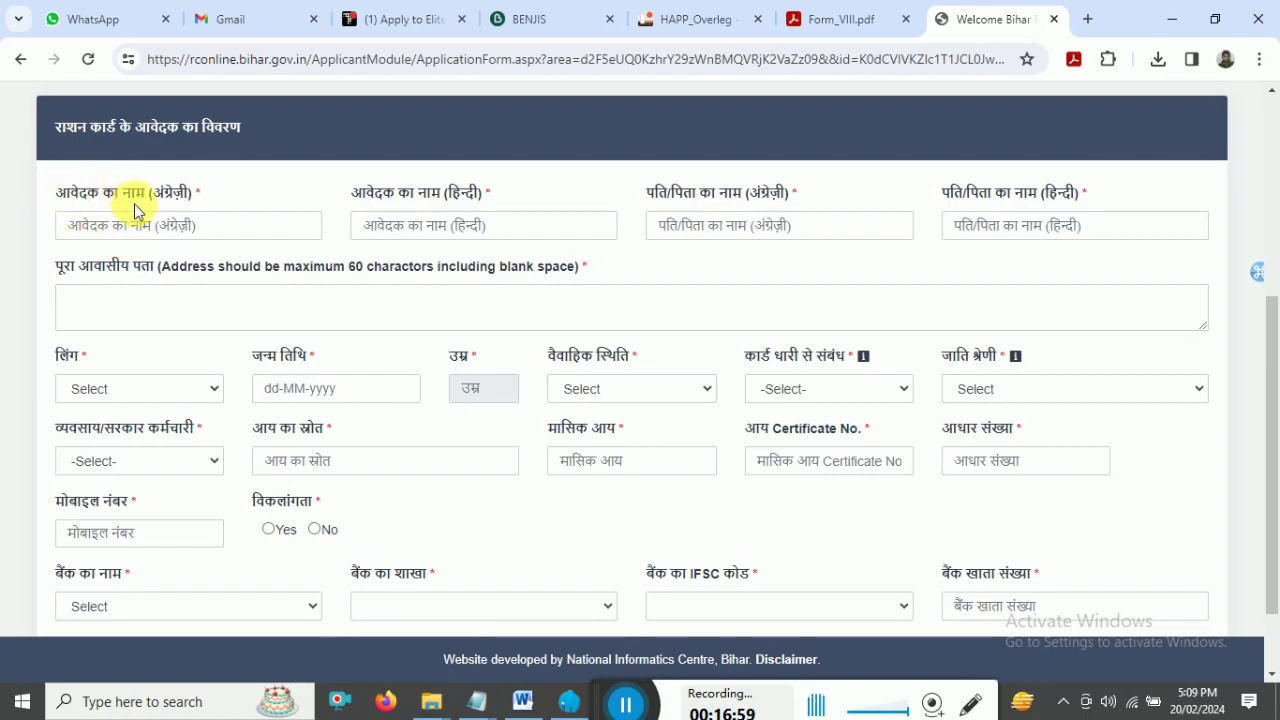
- Go through the applicant and father name fields in English and Hindi, and the residential address
{"action": "left_click", "coordinate": [100, 234]}
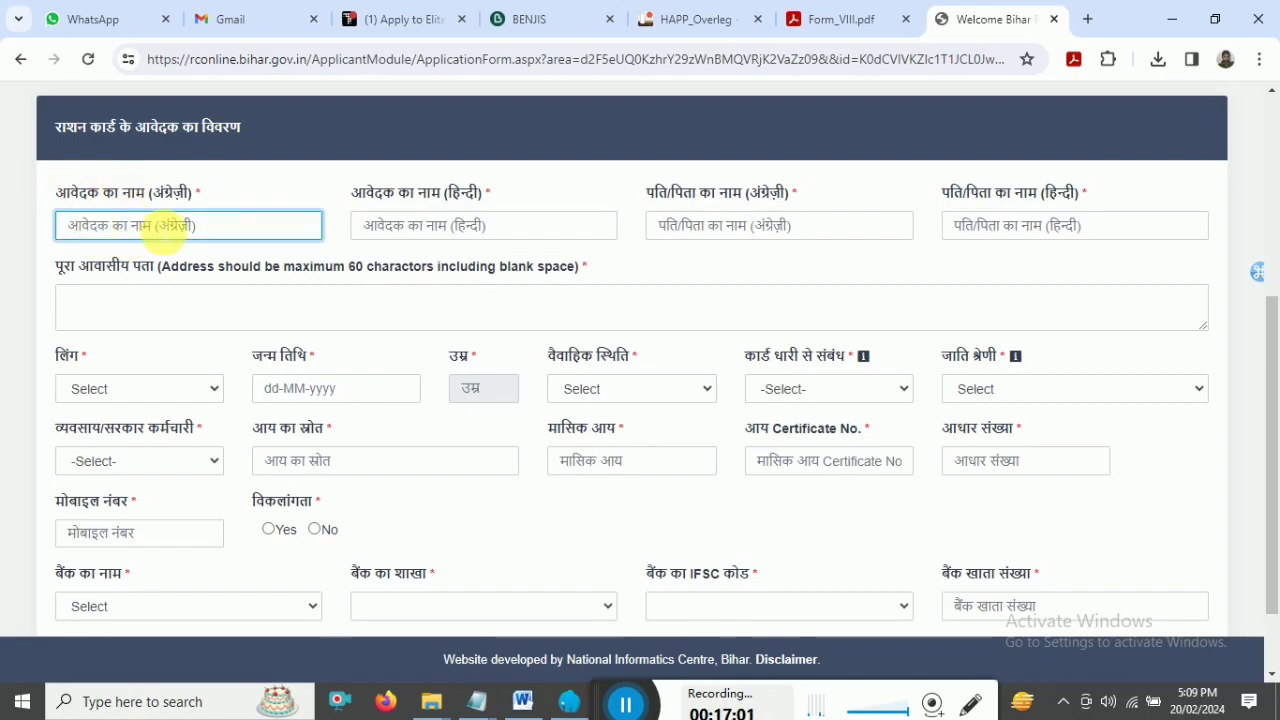
{"action": "left_click", "coordinate": [405, 237]}
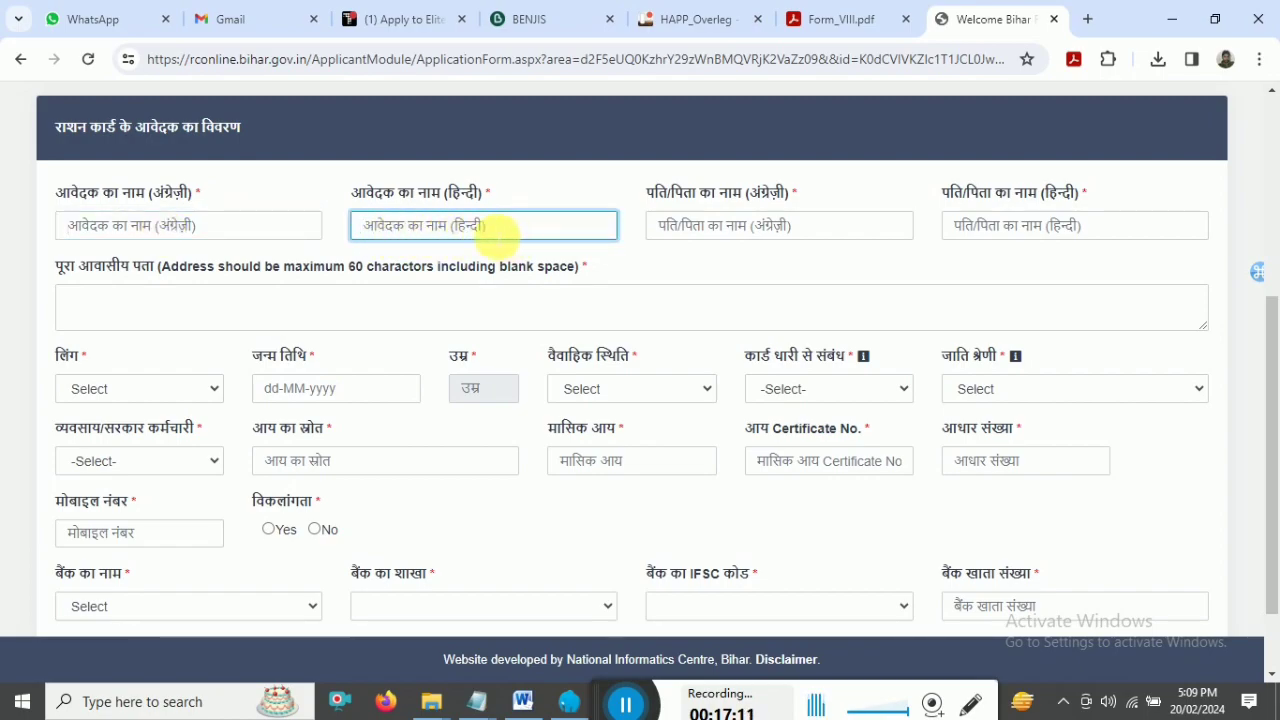
{"action": "left_click", "coordinate": [705, 236]}
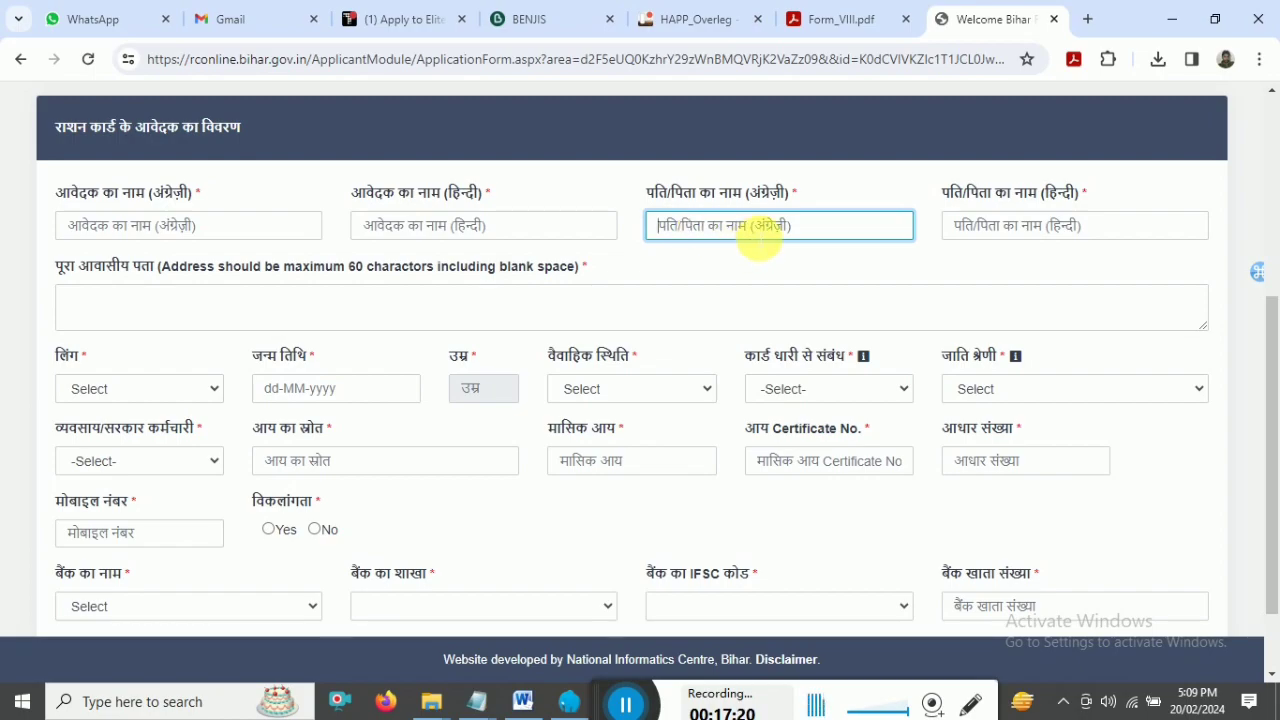
{"action": "left_click", "coordinate": [1000, 240]}
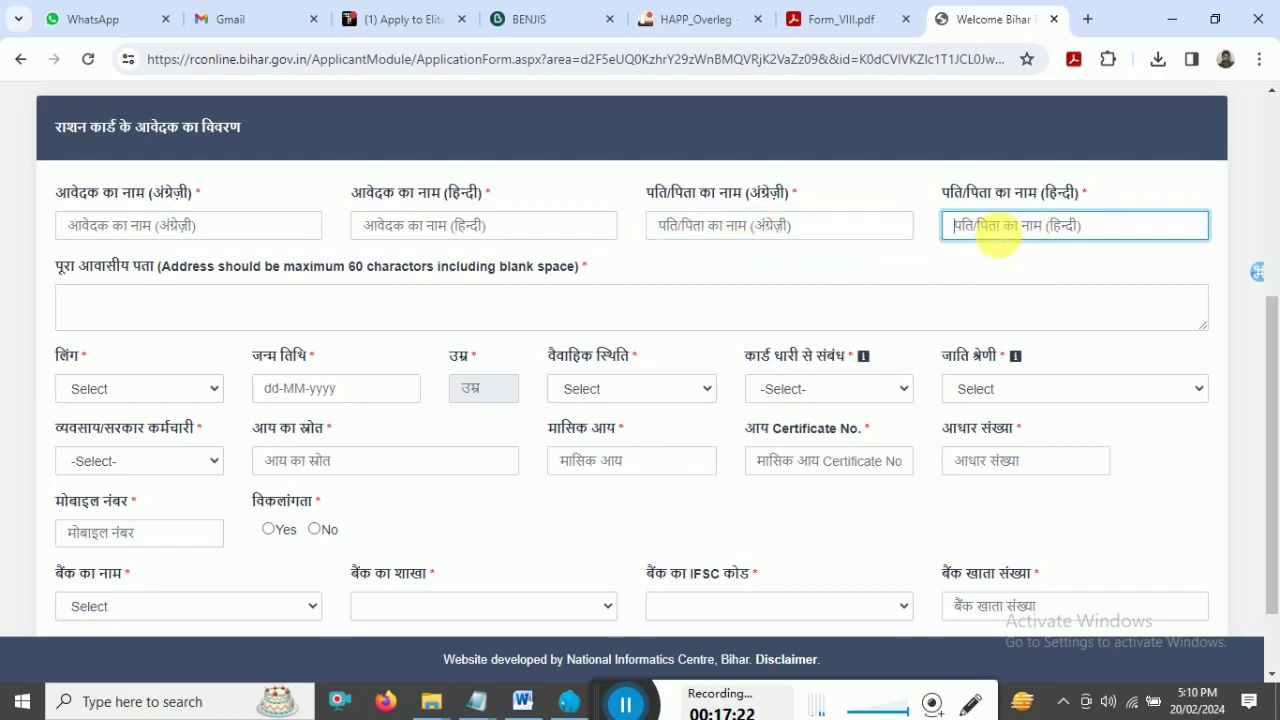
{"action": "left_click", "coordinate": [110, 312]}
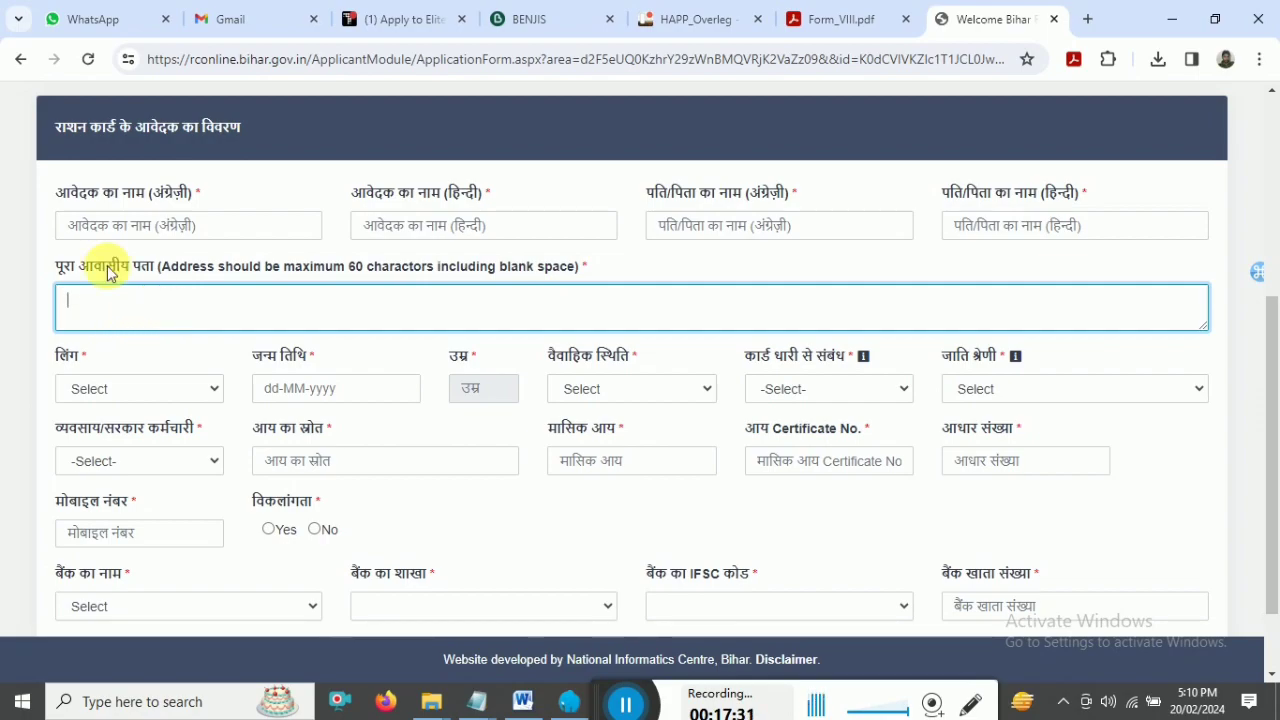
- Set gender to महिला, leave date of birth empty, and choose विवाहित as marital status
{"action": "left_click", "coordinate": [100, 390]}
{"action": "left_click", "coordinate": [100, 392]}
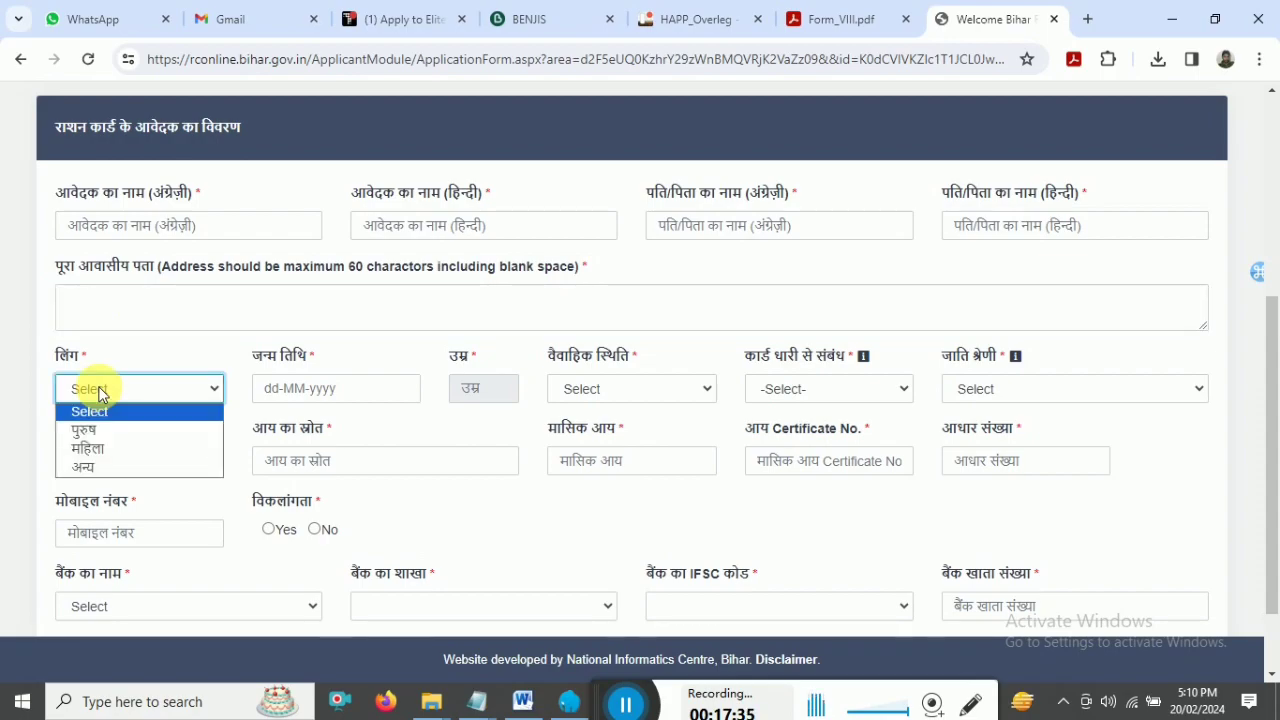
{"action": "left_click", "coordinate": [100, 450]}
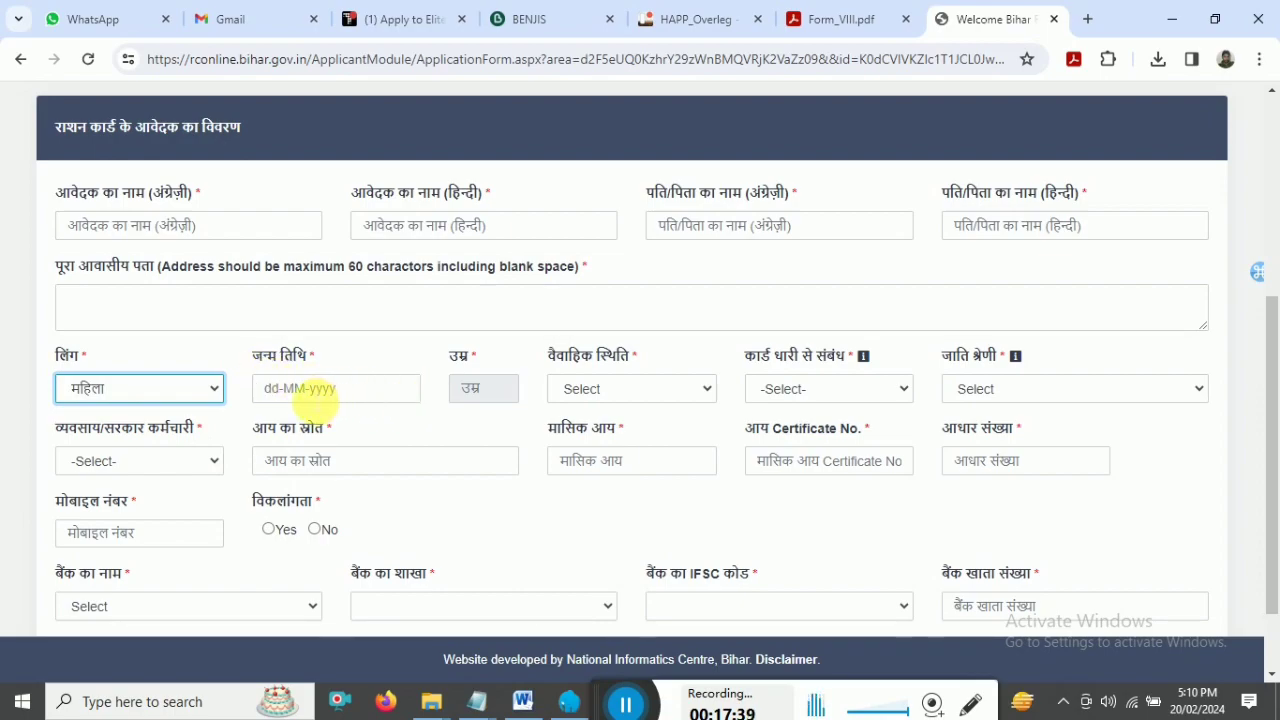
{"action": "left_click", "coordinate": [311, 399]}
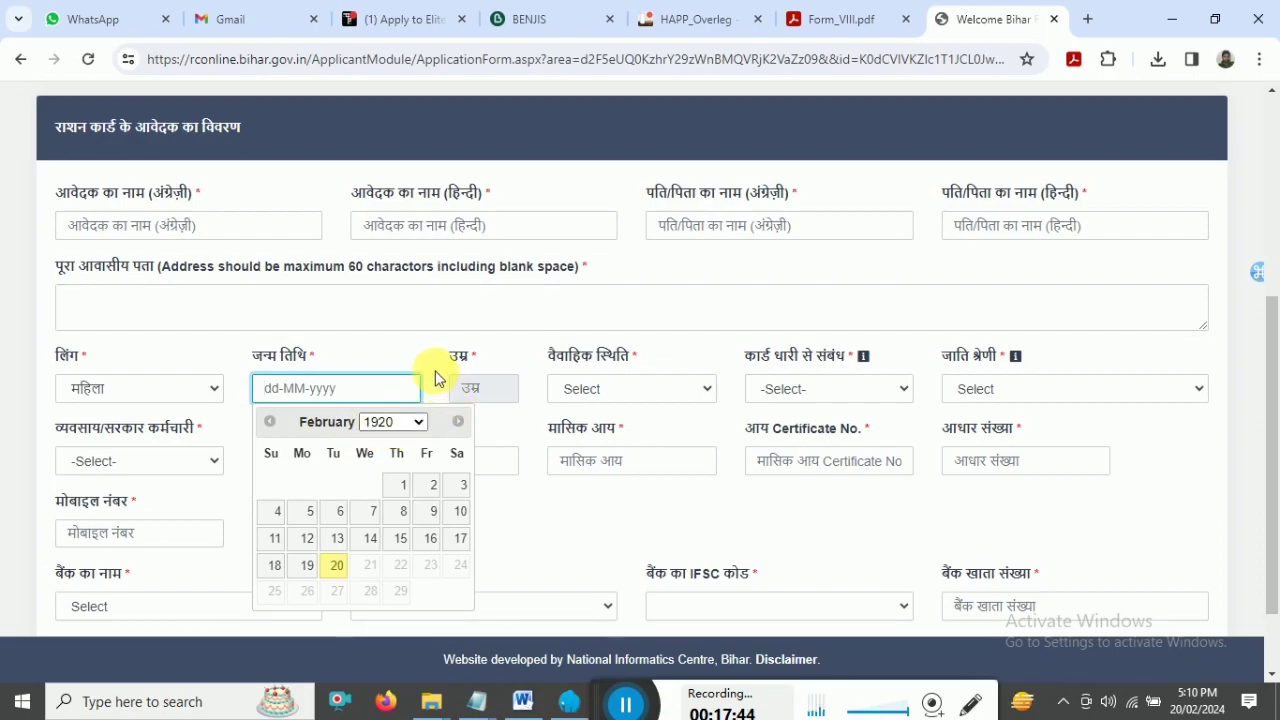
{"action": "left_click", "coordinate": [500, 400]}
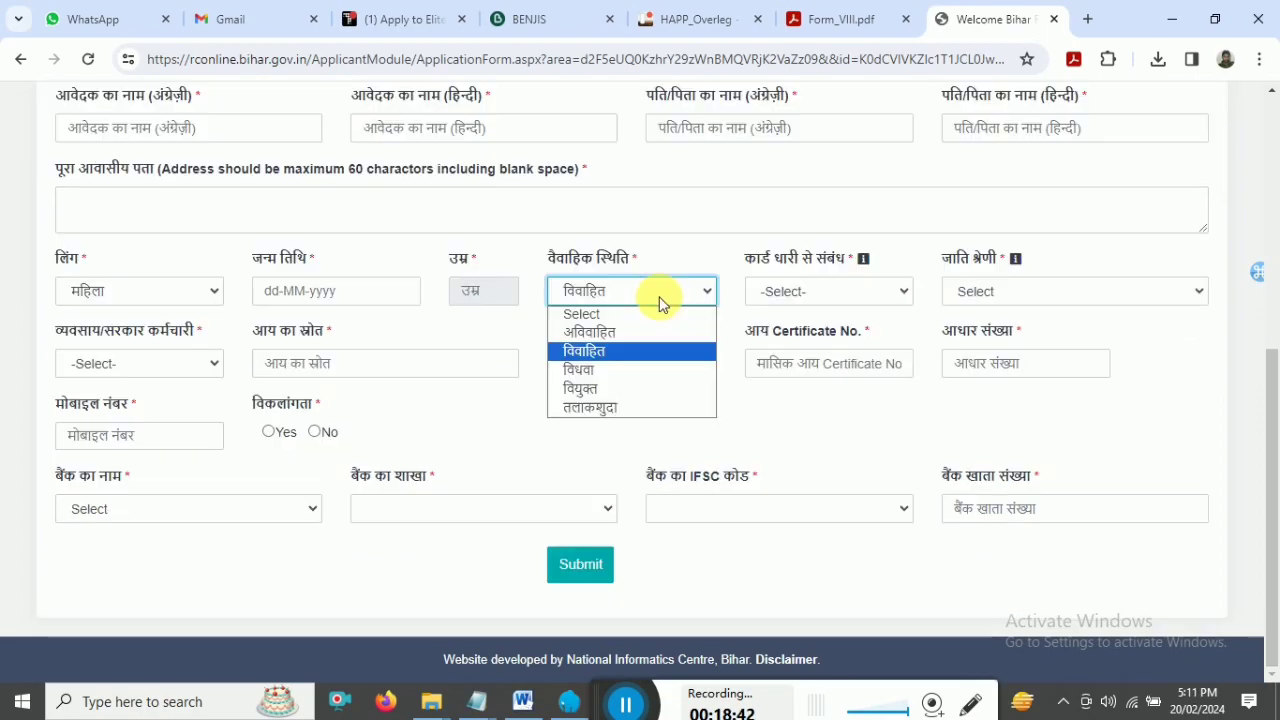
{"action": "left_click", "coordinate": [654, 297]}
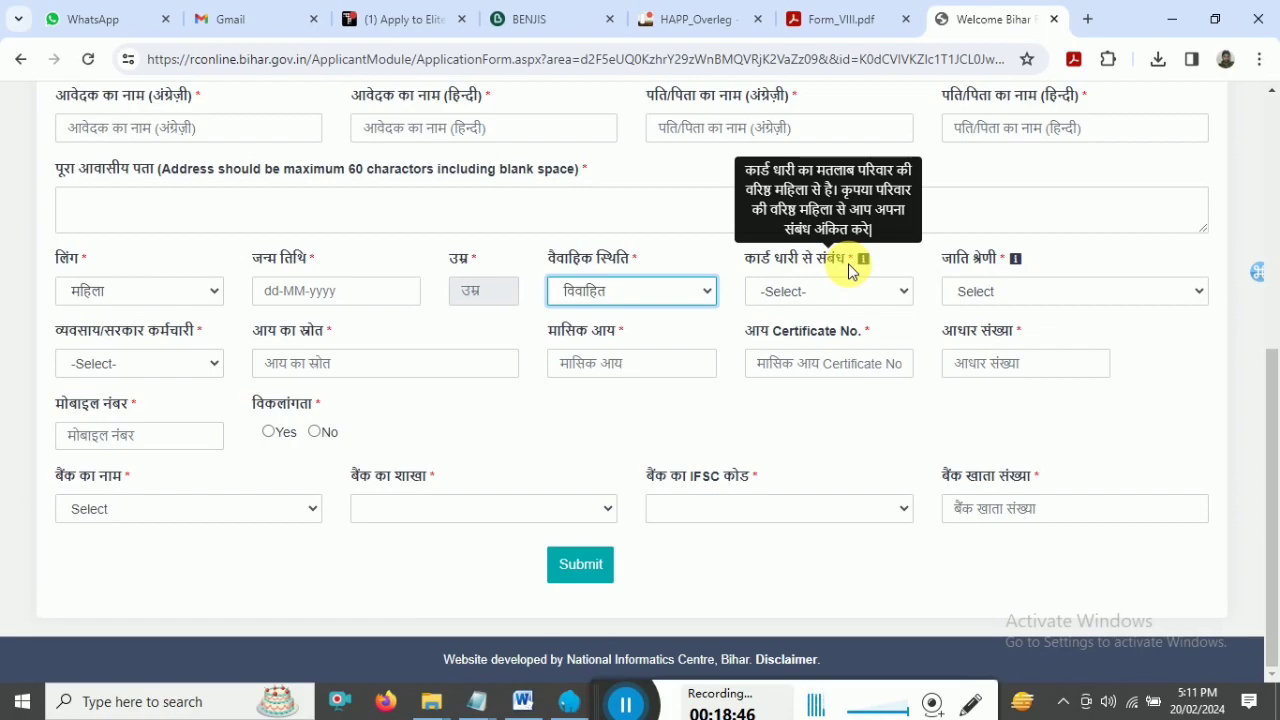
- Set relation to card holder as स्वयं, leaving caste category unselected
{"action": "left_click", "coordinate": [799, 295]}
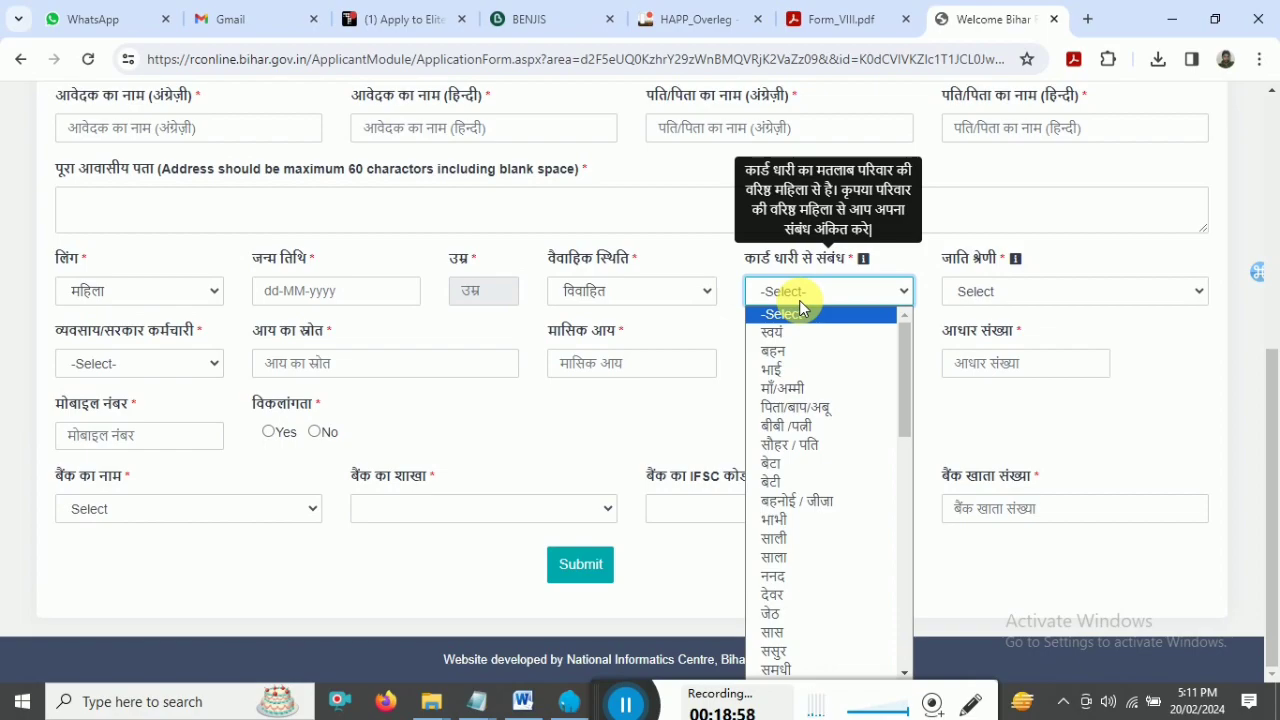
{"action": "left_click", "coordinate": [790, 331]}
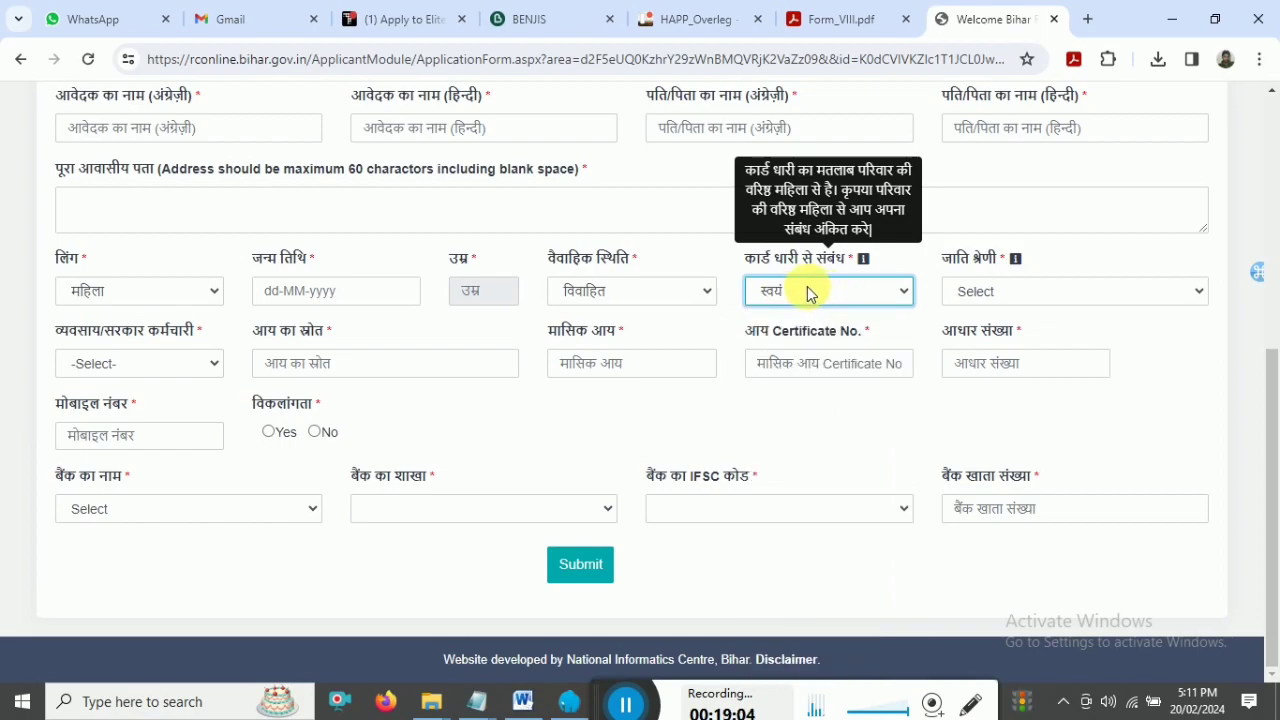
{"action": "mouse_move", "coordinate": [1013, 297]}
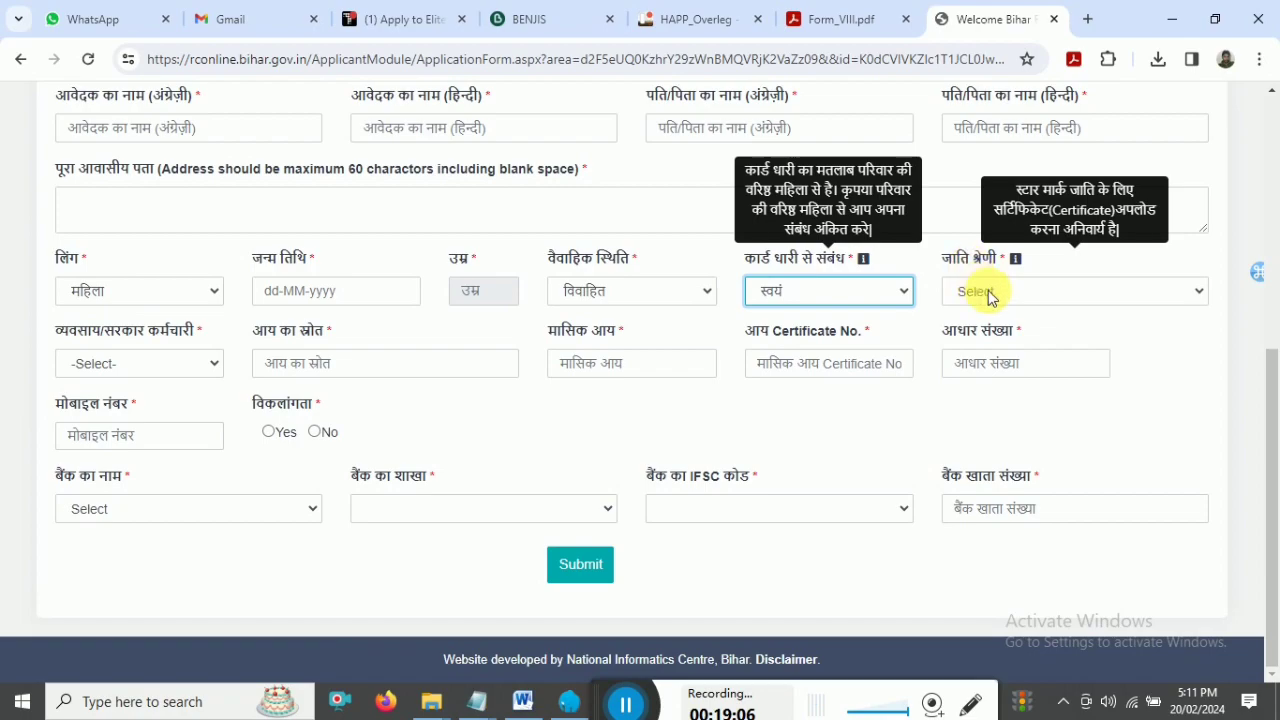
{"action": "left_click", "coordinate": [990, 296]}
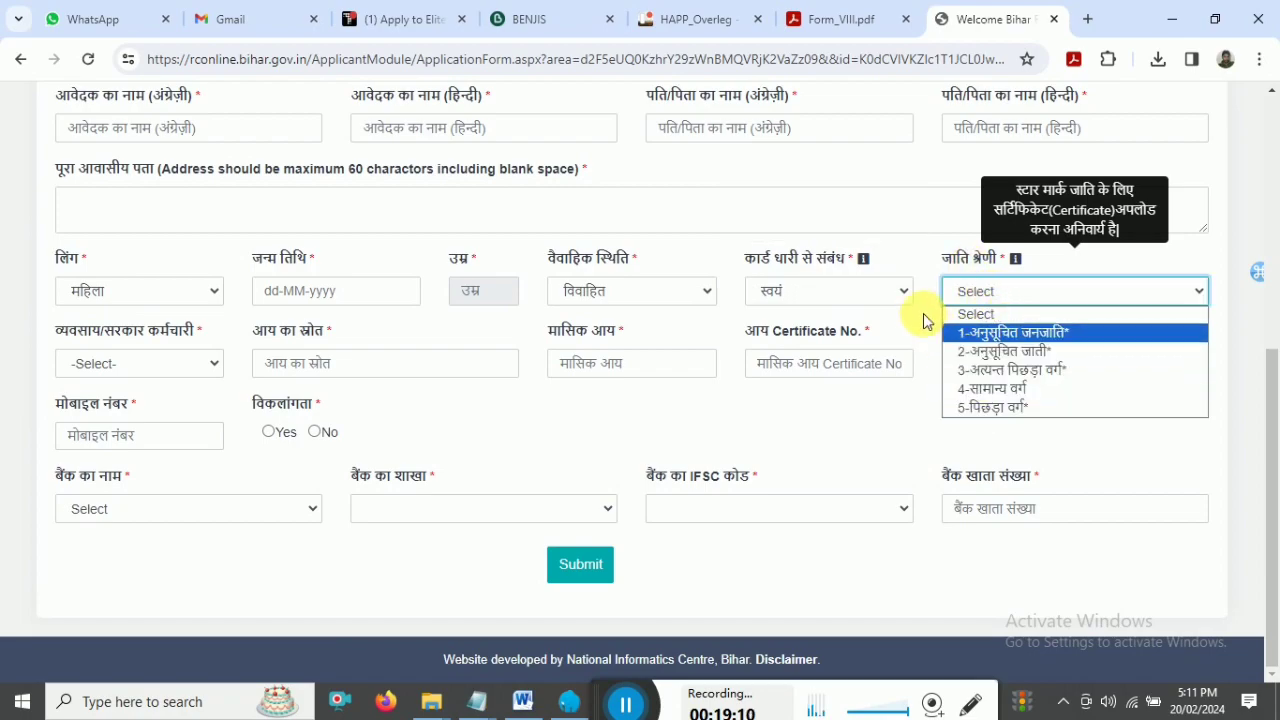
{"action": "left_click", "coordinate": [920, 316]}
- Pass through occupation, income, certificate, Aadhaar and mobile fields, then mark disability as No
{"action": "left_click", "coordinate": [189, 366]}
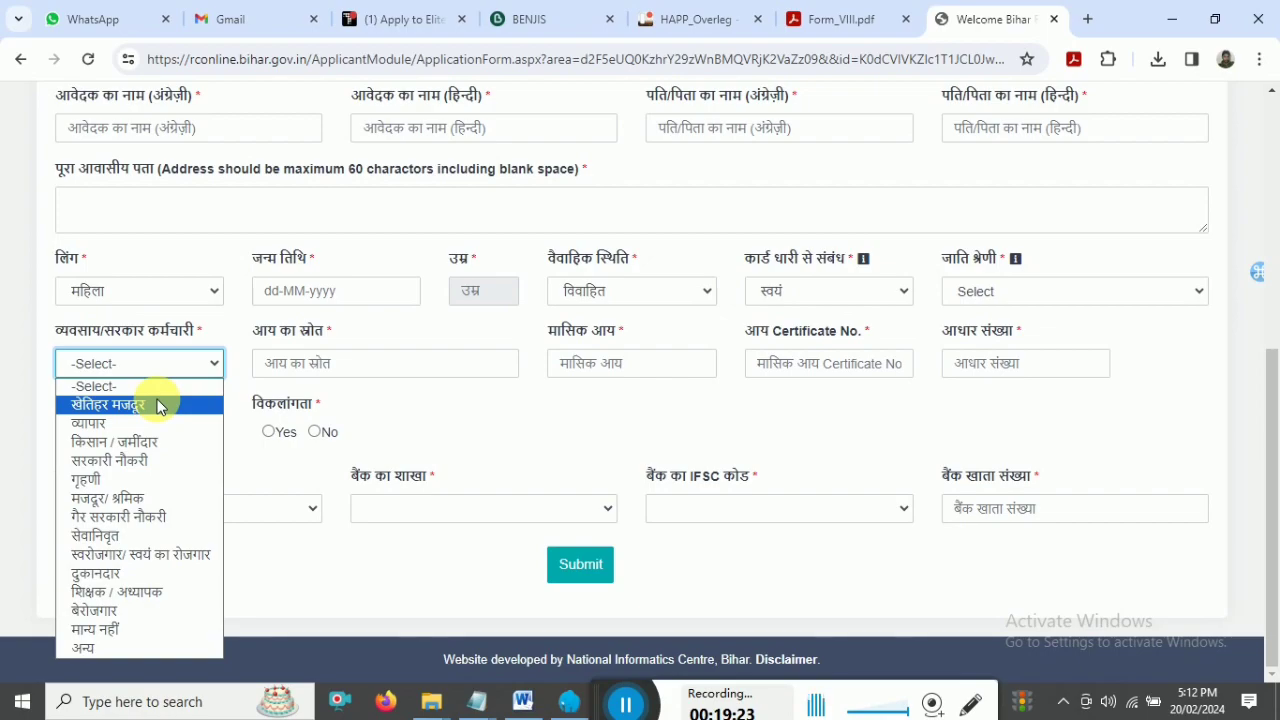
{"action": "left_click", "coordinate": [325, 365]}
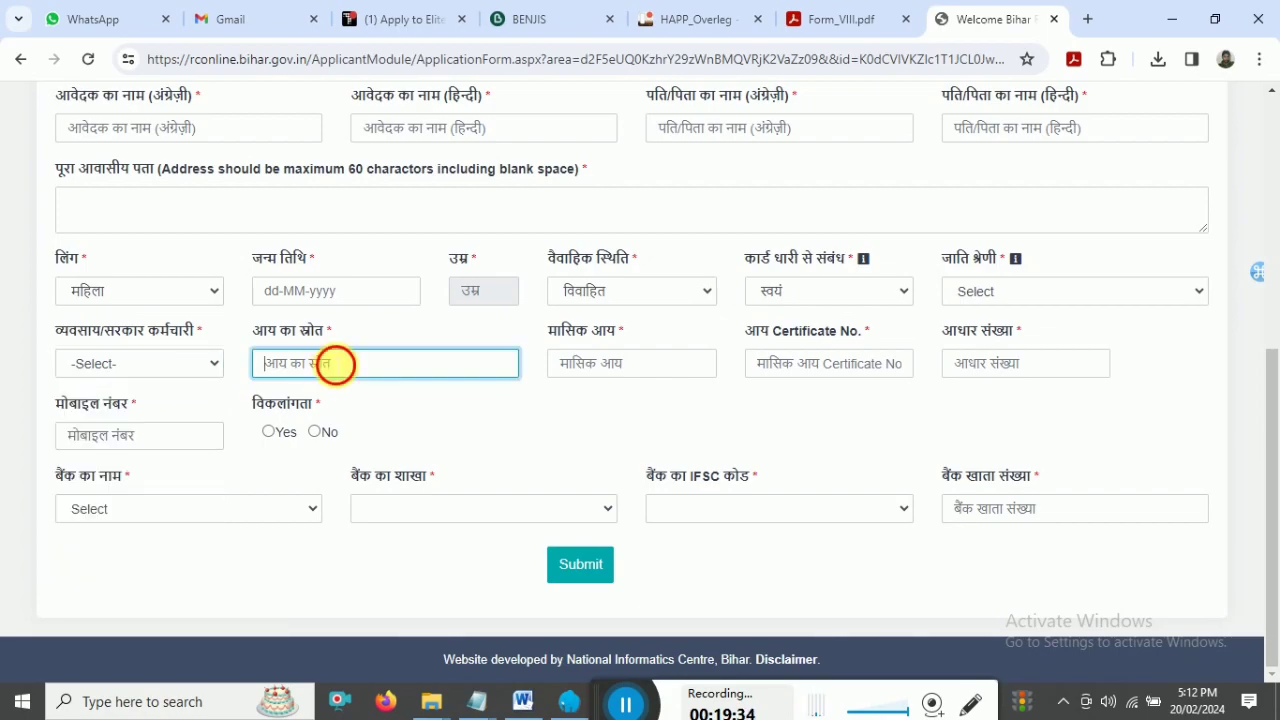
{"action": "left_click", "coordinate": [600, 374]}
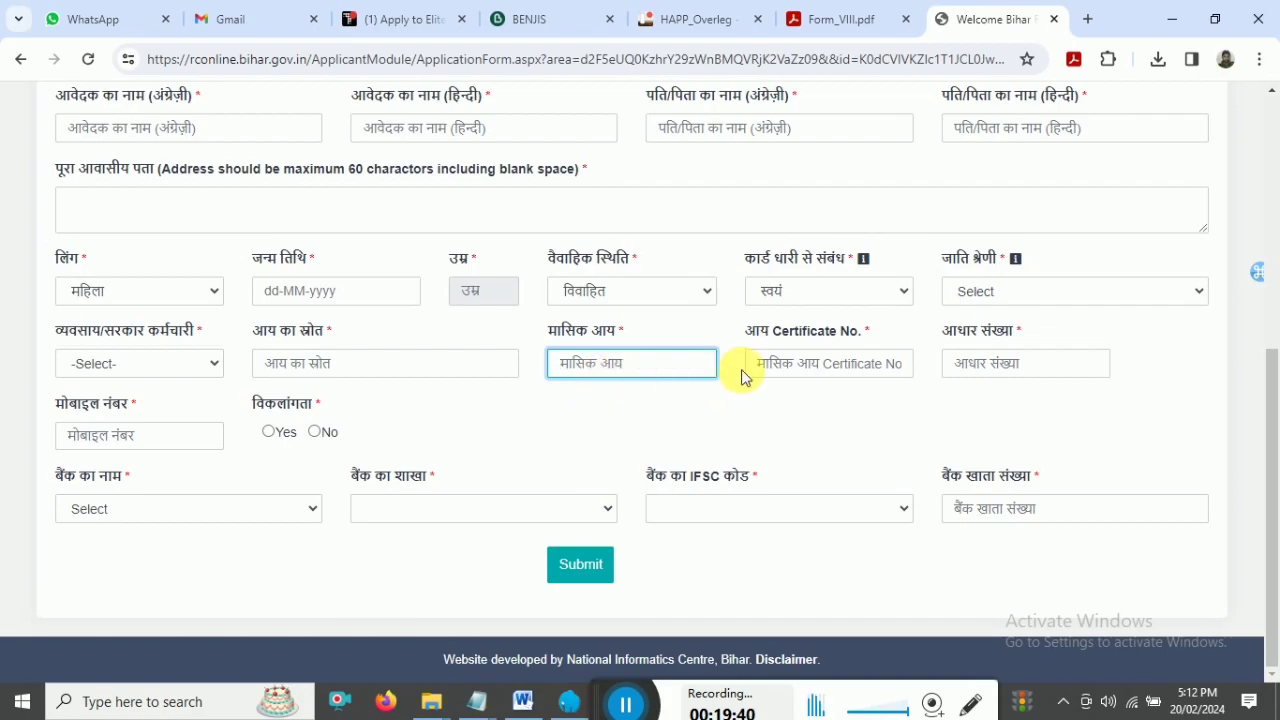
{"action": "left_click", "coordinate": [830, 374]}
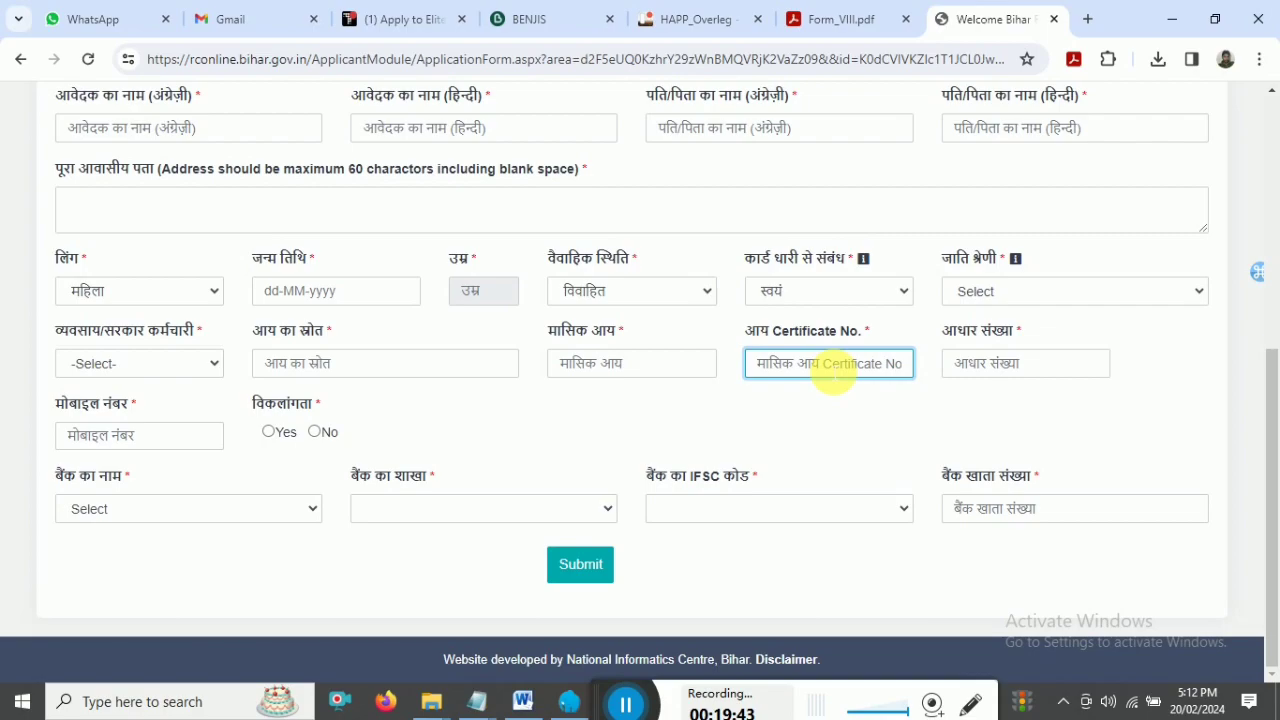
{"action": "left_click_drag", "start_coordinate": [748, 333], "coordinate": [858, 336]}
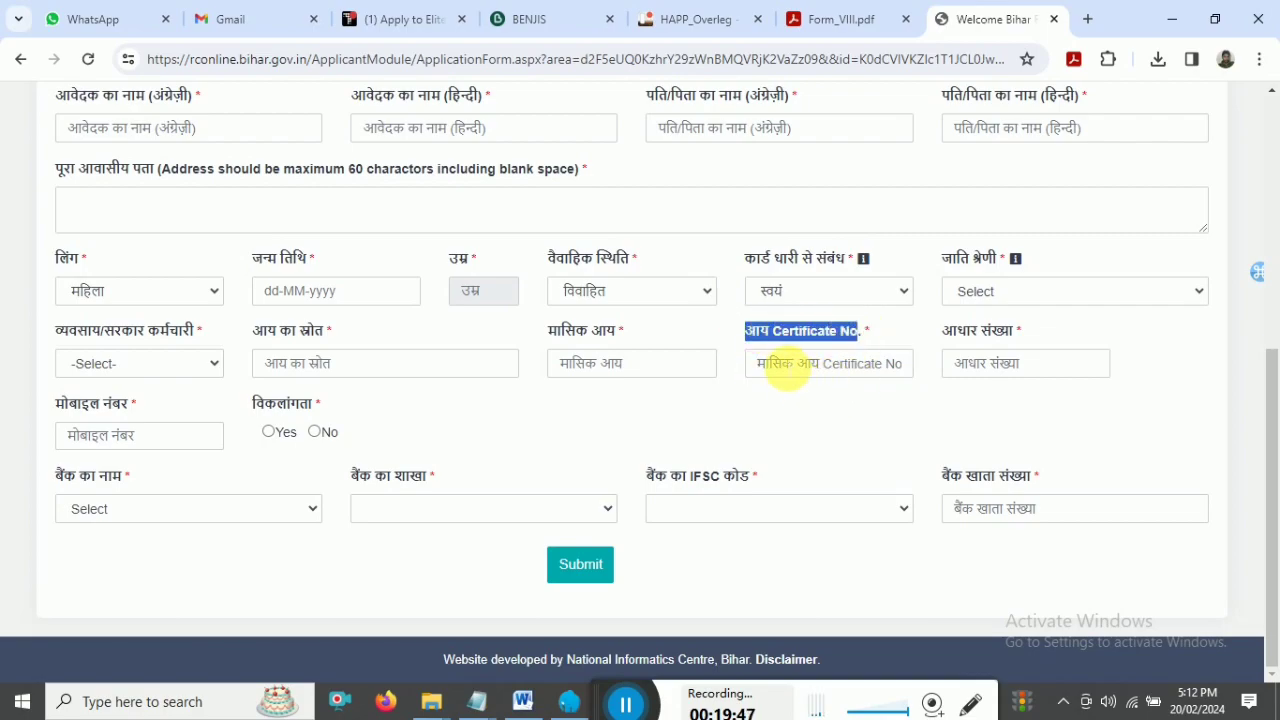
{"action": "left_click", "coordinate": [752, 364]}
{"action": "left_click", "coordinate": [975, 376]}
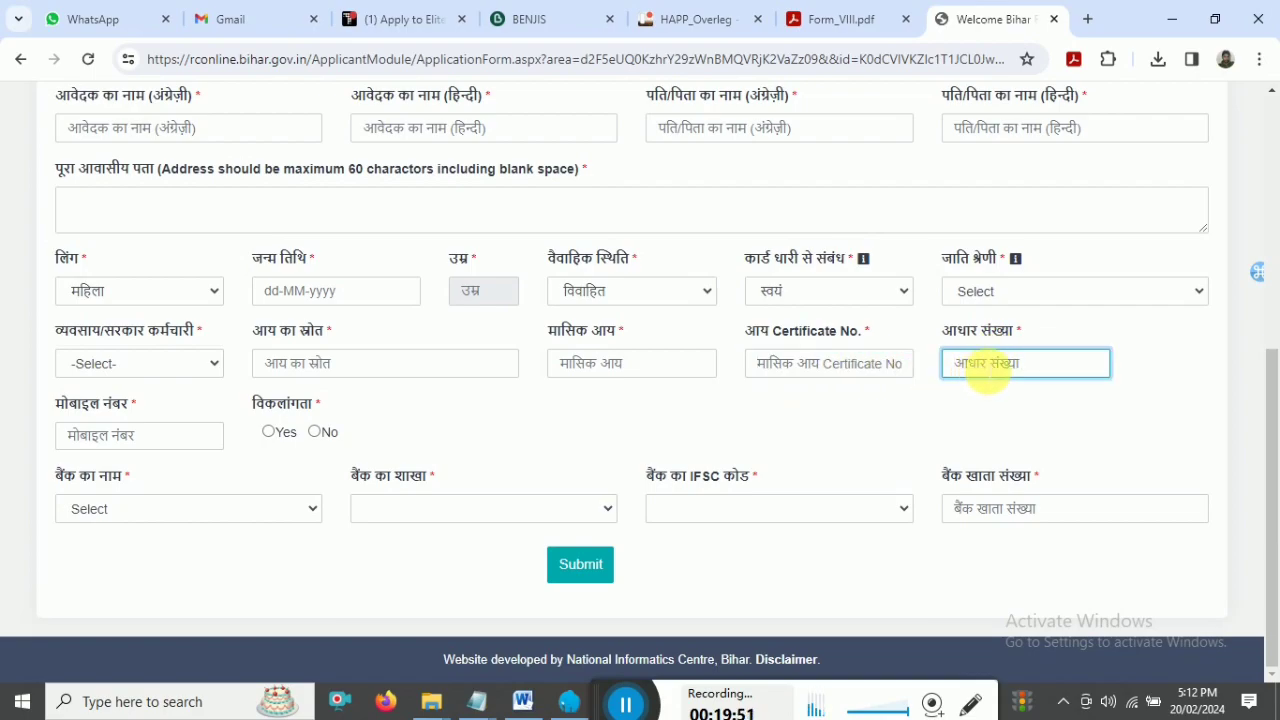
{"action": "left_click", "coordinate": [110, 435]}
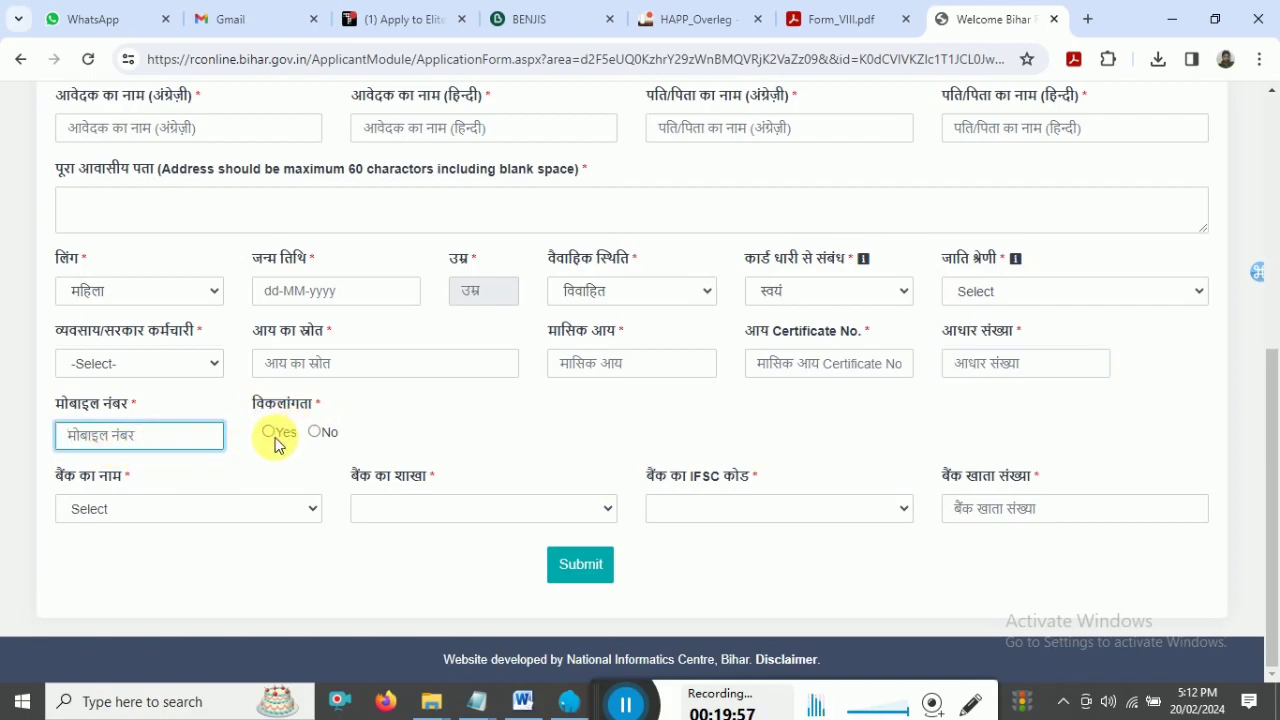
{"action": "left_click", "coordinate": [314, 432]}
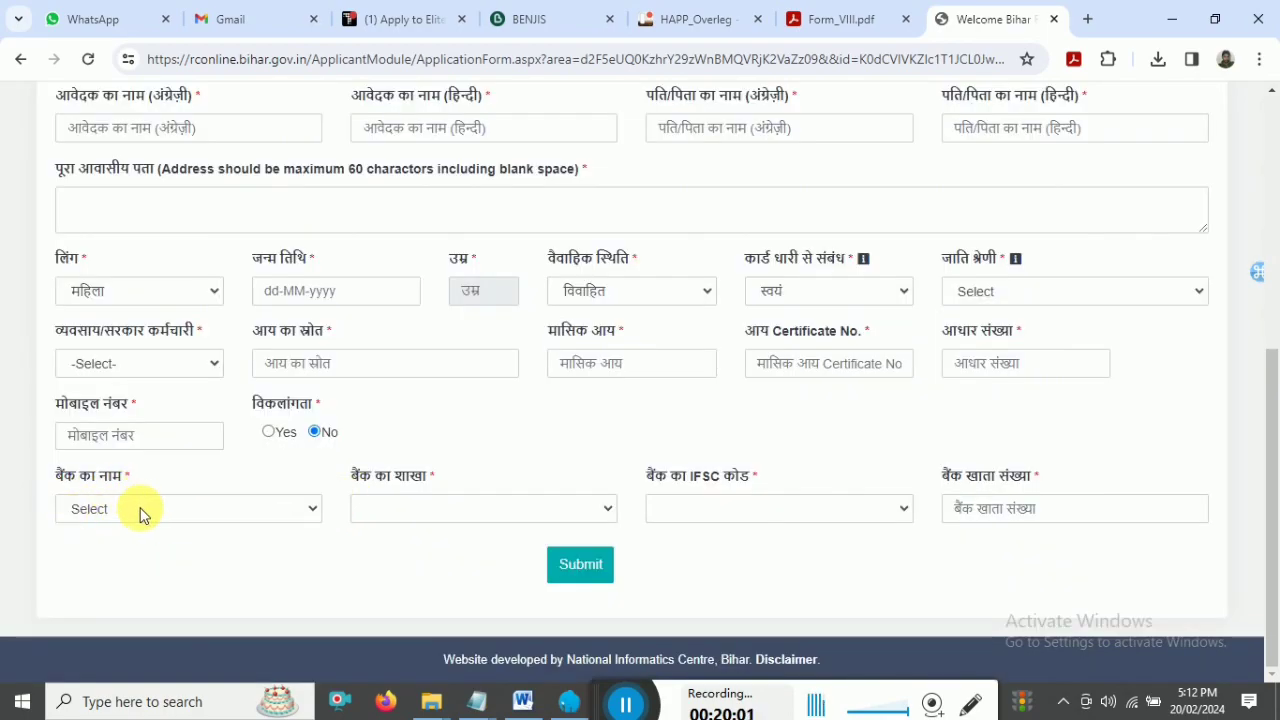
{"action": "left_click", "coordinate": [140, 512]}
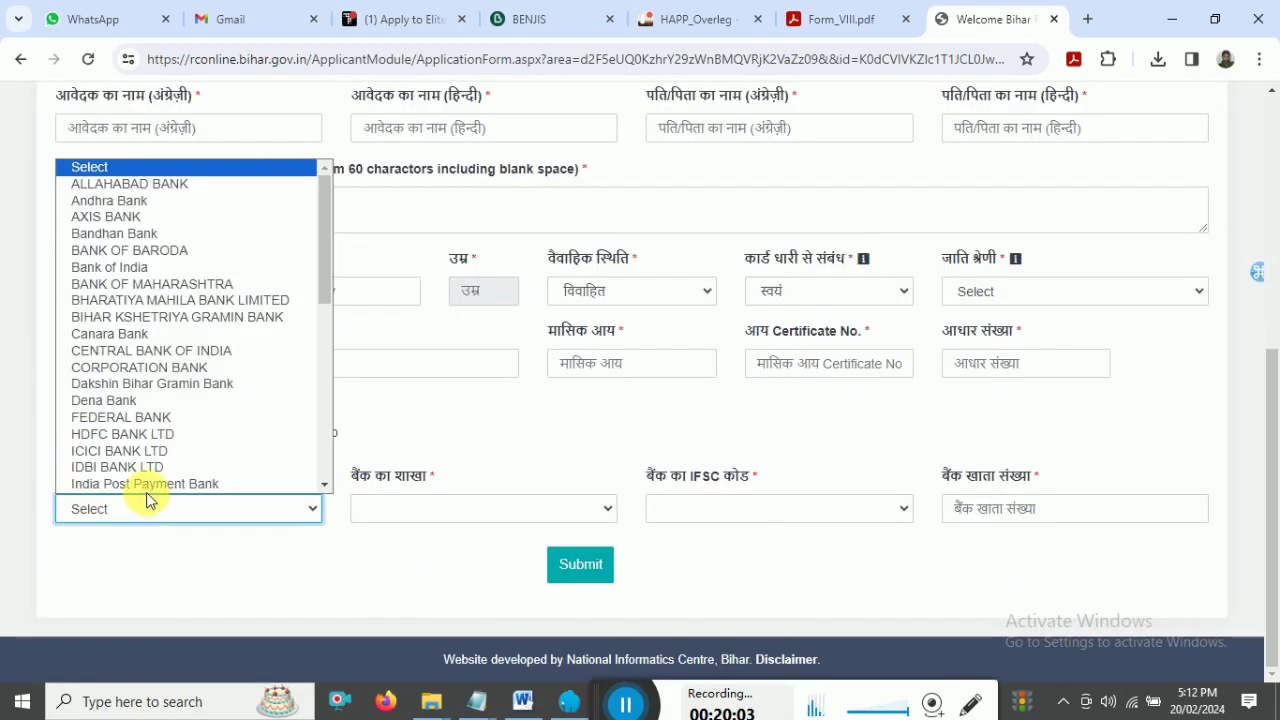
{"action": "mouse_move", "coordinate": [323, 227]}
{"action": "left_mouse_down"}
{"action": "mouse_move", "coordinate": [330, 415]}
{"action": "mouse_move", "coordinate": [315, 231]}
{"action": "left_mouse_up"}
{"action": "left_click", "coordinate": [355, 252]}
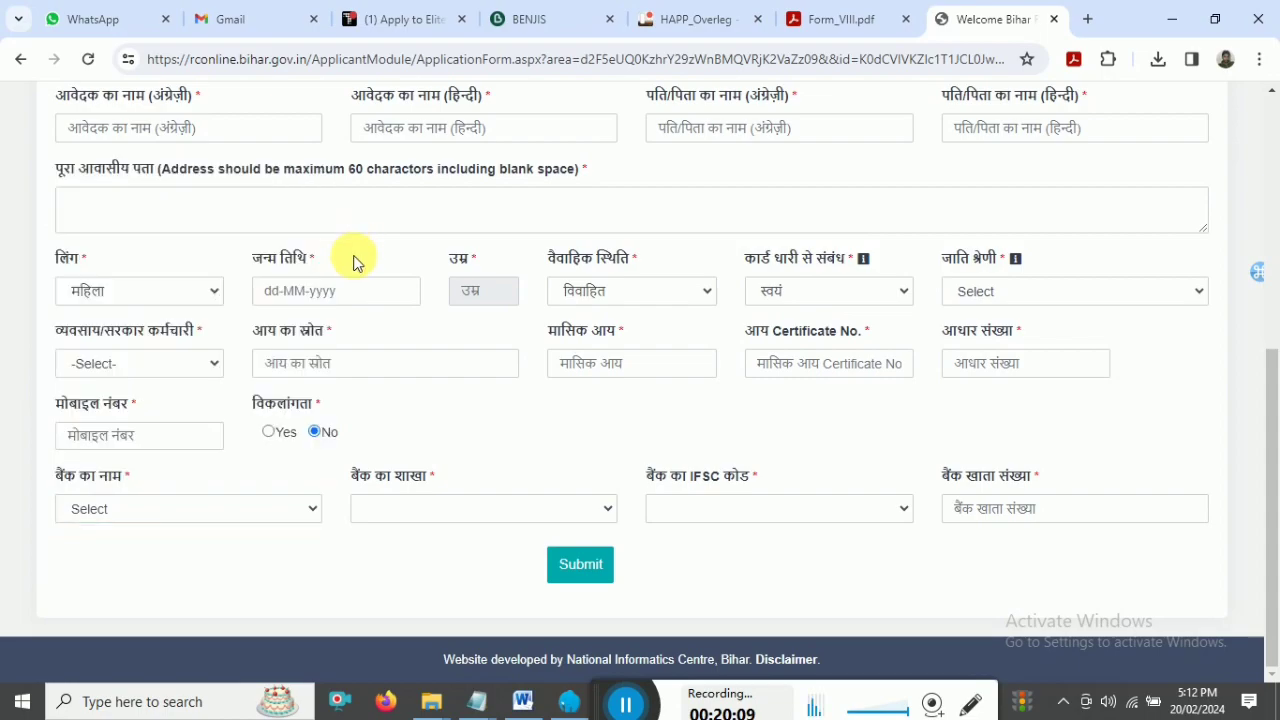
{"action": "left_click", "coordinate": [176, 512]}
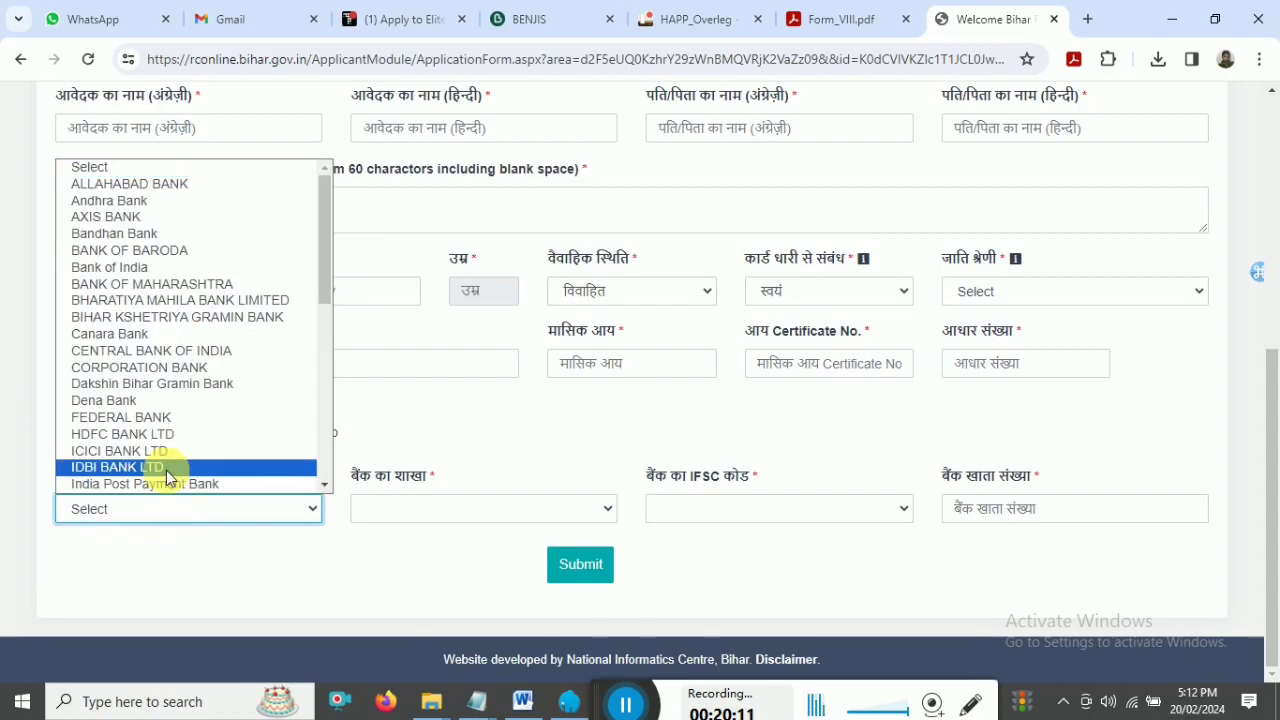
{"action": "left_click", "coordinate": [398, 512]}
{"action": "left_click", "coordinate": [398, 510]}
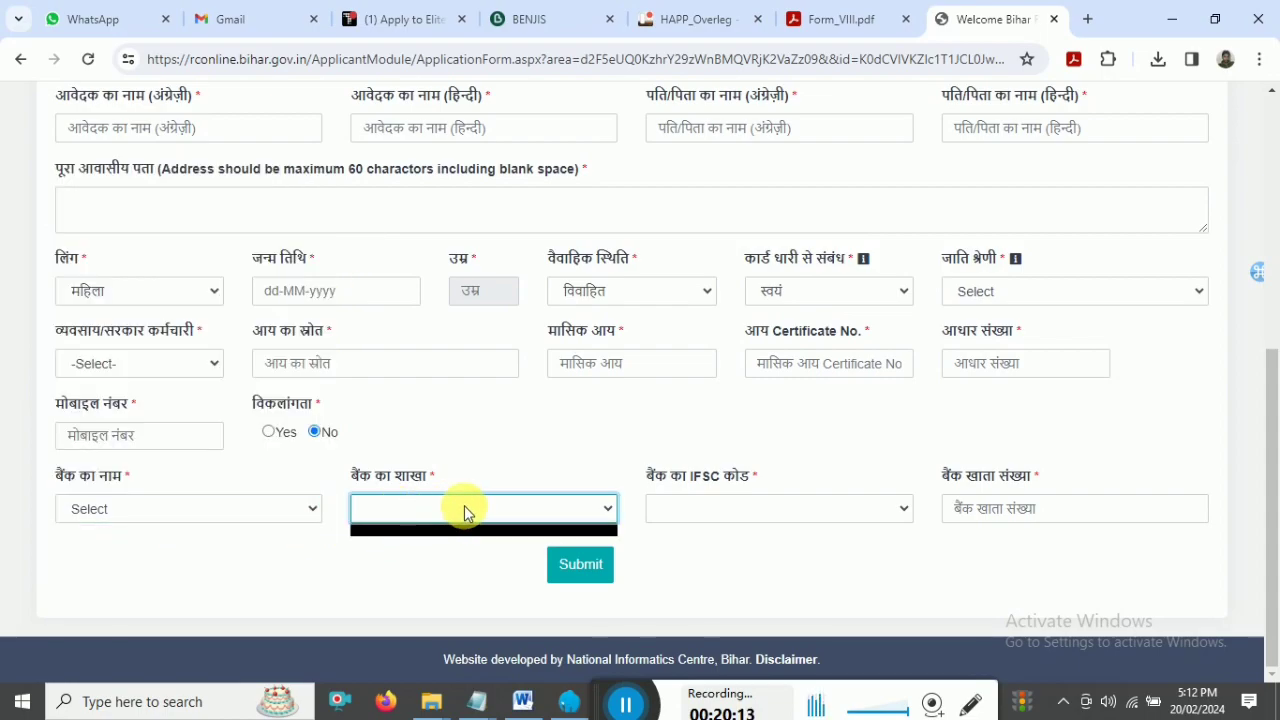
{"action": "left_click", "coordinate": [725, 506]}
{"action": "left_click", "coordinate": [731, 506]}
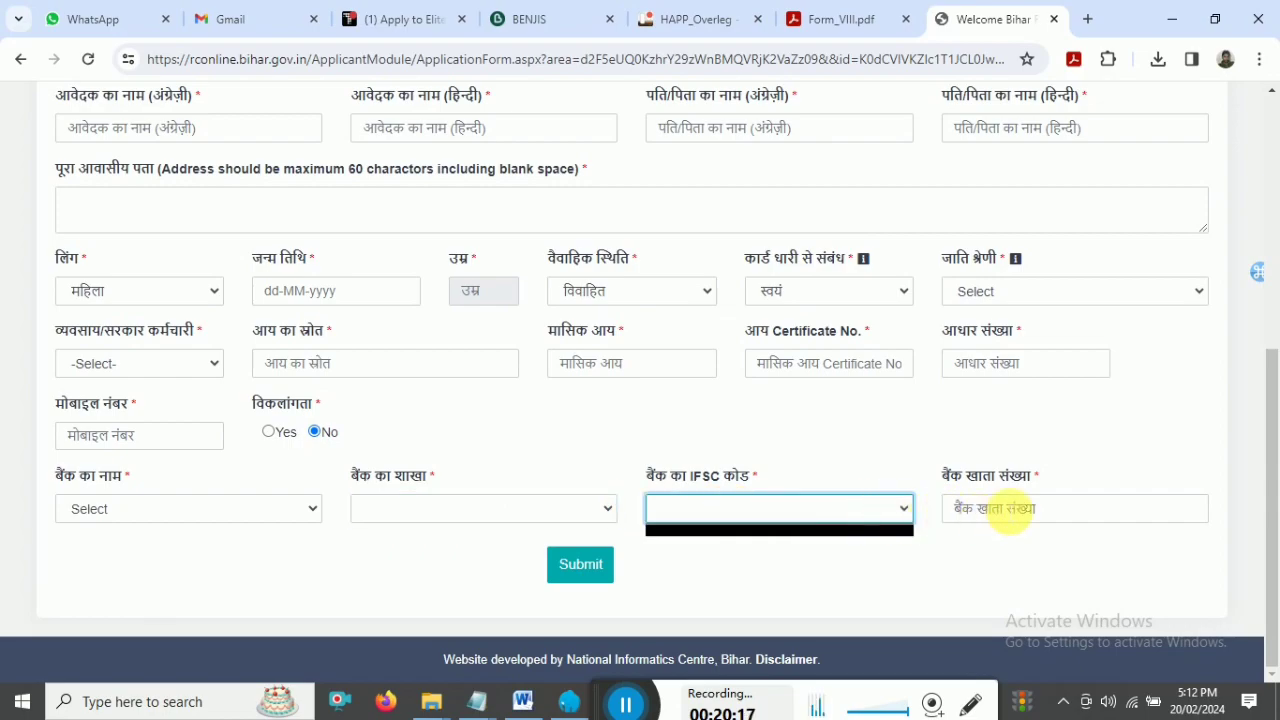
{"action": "left_click", "coordinate": [1005, 510]}
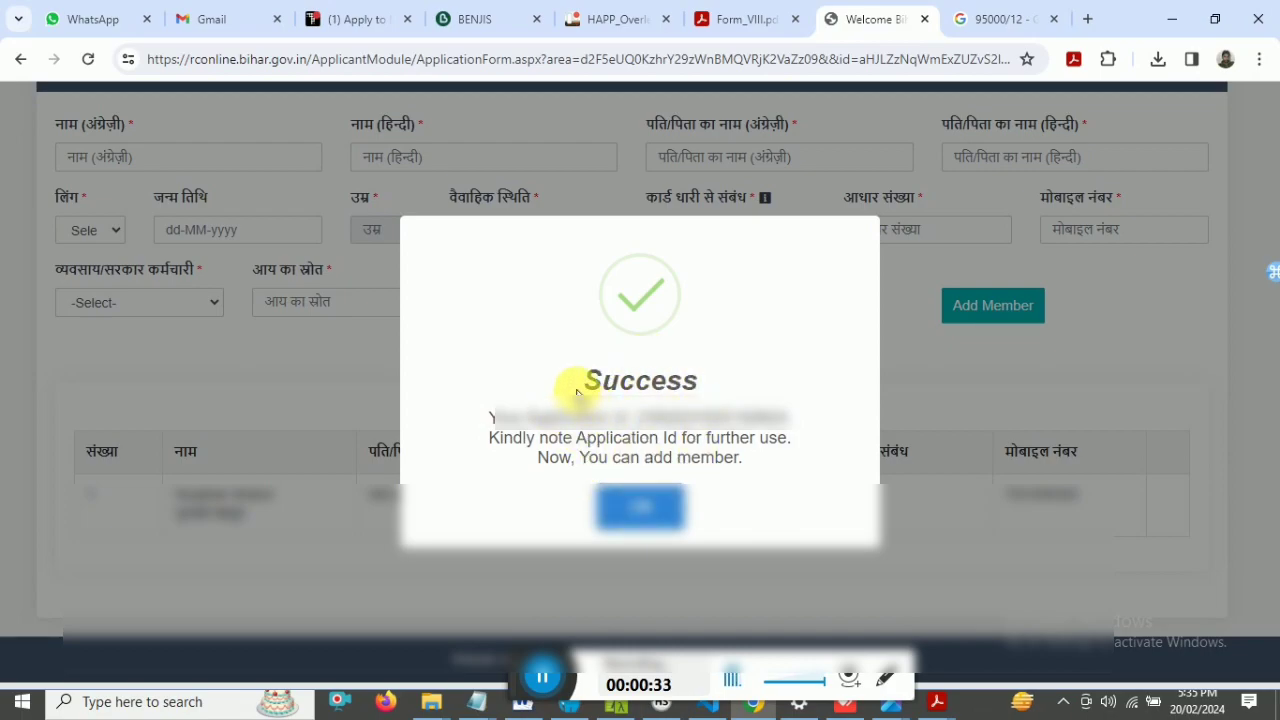
- Note the application ID in the Success dialog and close it with OK
{"action": "left_click_drag", "start_coordinate": [594, 380], "coordinate": [708, 391]}
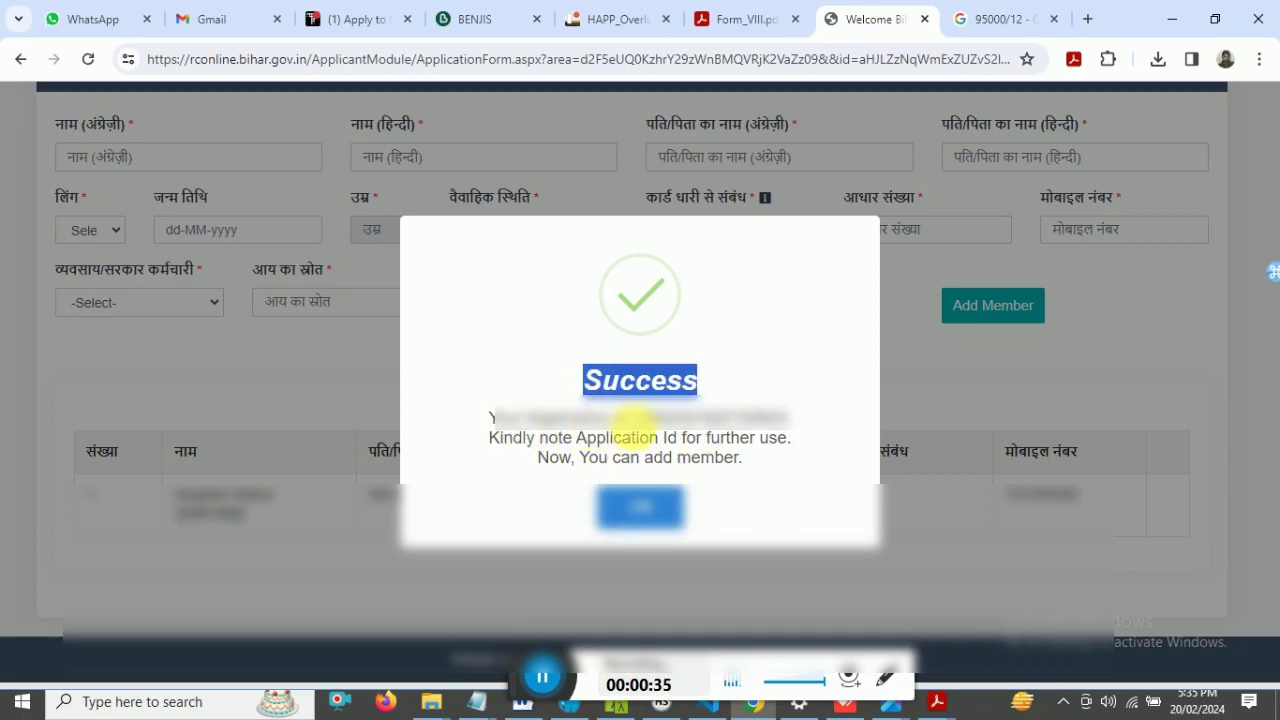
{"action": "left_click_drag", "start_coordinate": [489, 418], "coordinate": [697, 430]}
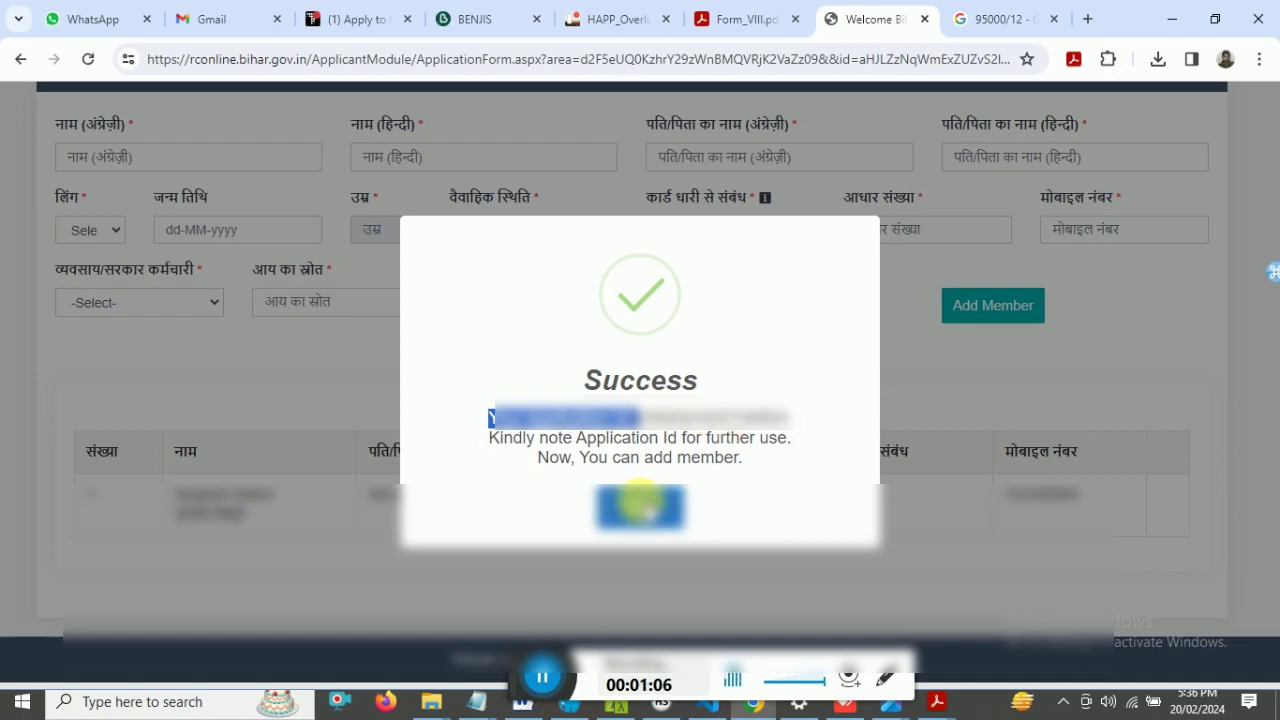
{"action": "left_click", "coordinate": [640, 505]}
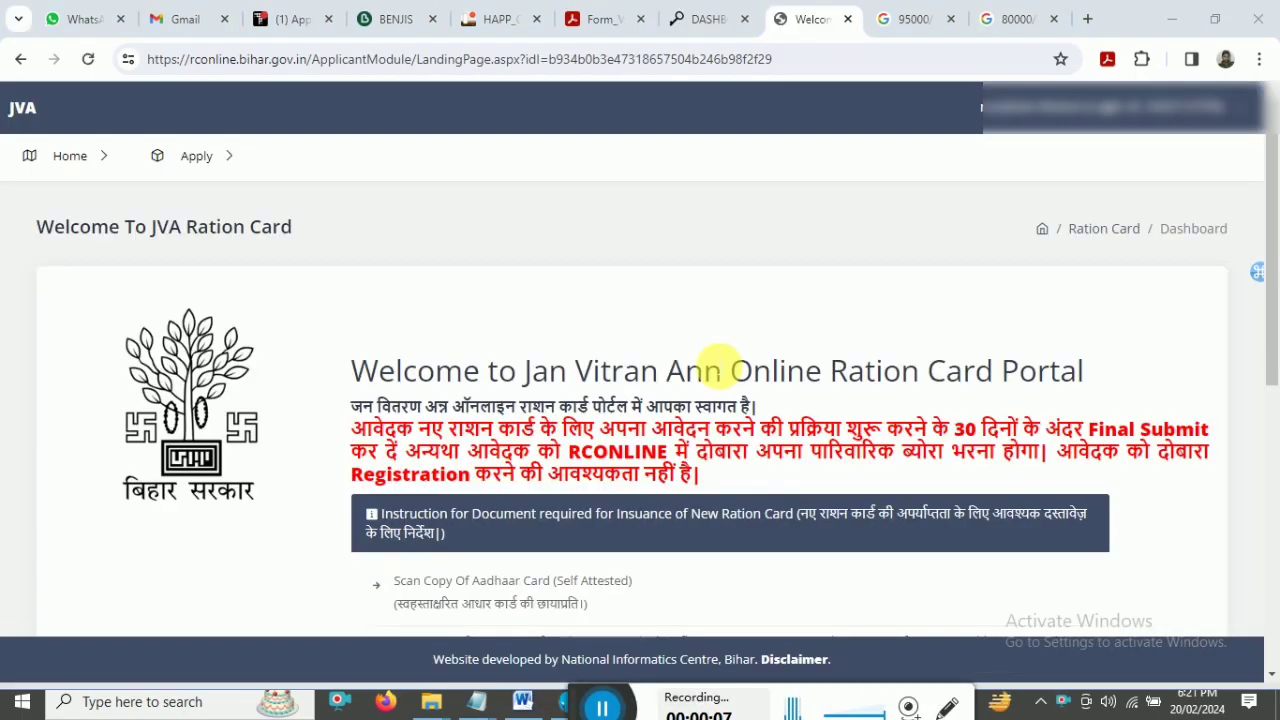
- Navigate the Apply menu to Edit Application > Member
{"action": "scroll", "coordinate": [720, 370], "scroll_direction": "down", "scroll_amount": 5}
{"action": "scroll", "coordinate": [720, 370], "scroll_direction": "up", "scroll_amount": 5}
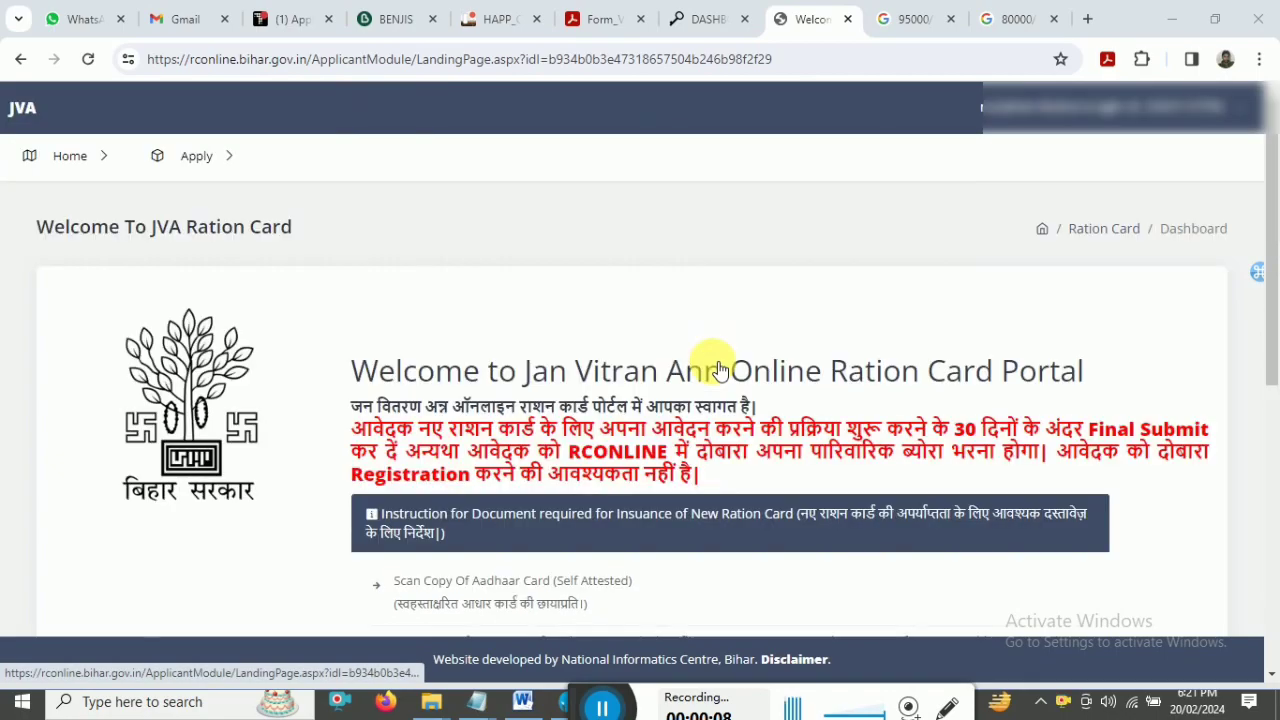
{"action": "left_click_drag", "start_coordinate": [1272, 320], "coordinate": [1276, 453]}
{"action": "scroll", "coordinate": [1276, 453], "scroll_direction": "up", "scroll_amount": 10}
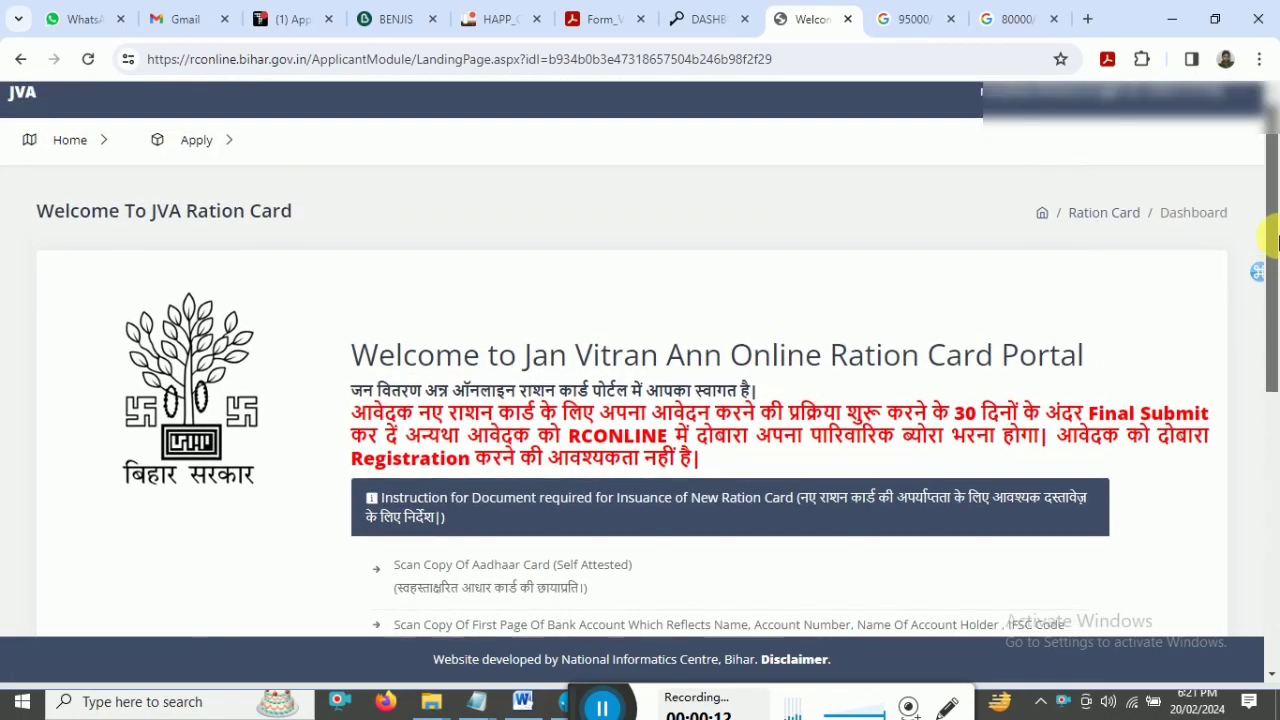
{"action": "left_click", "coordinate": [200, 158]}
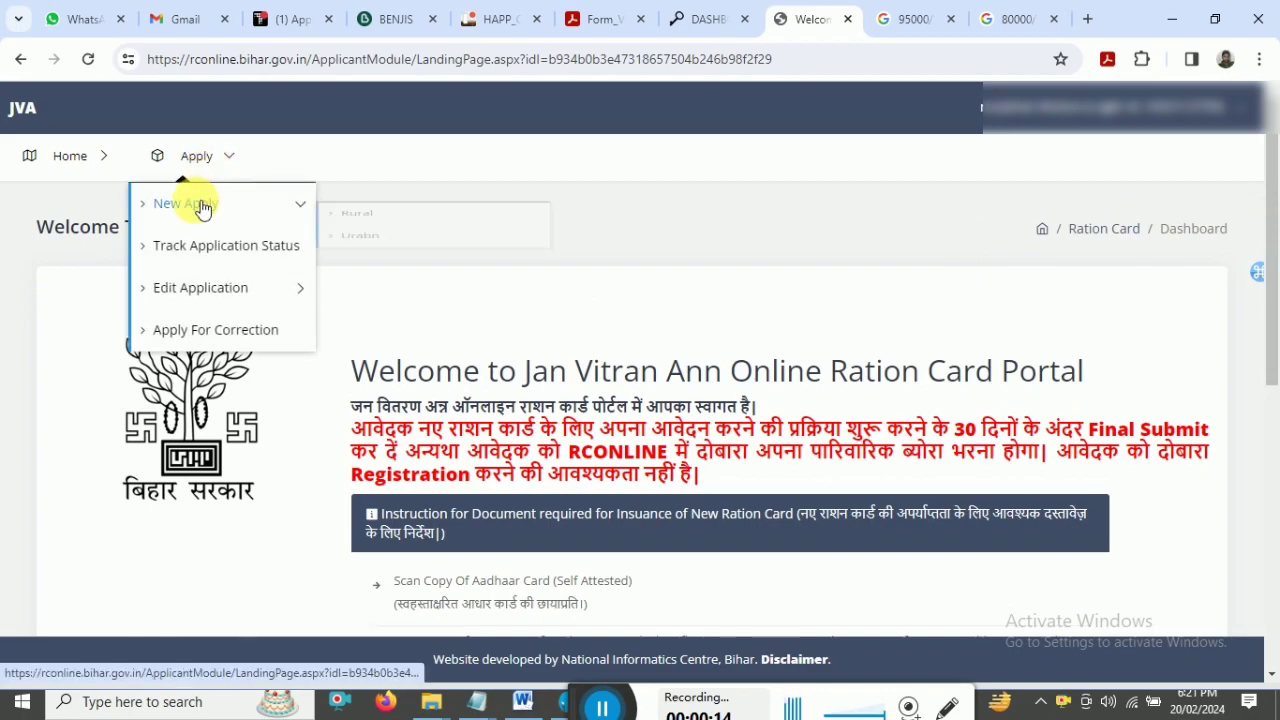
{"action": "left_click", "coordinate": [205, 203]}
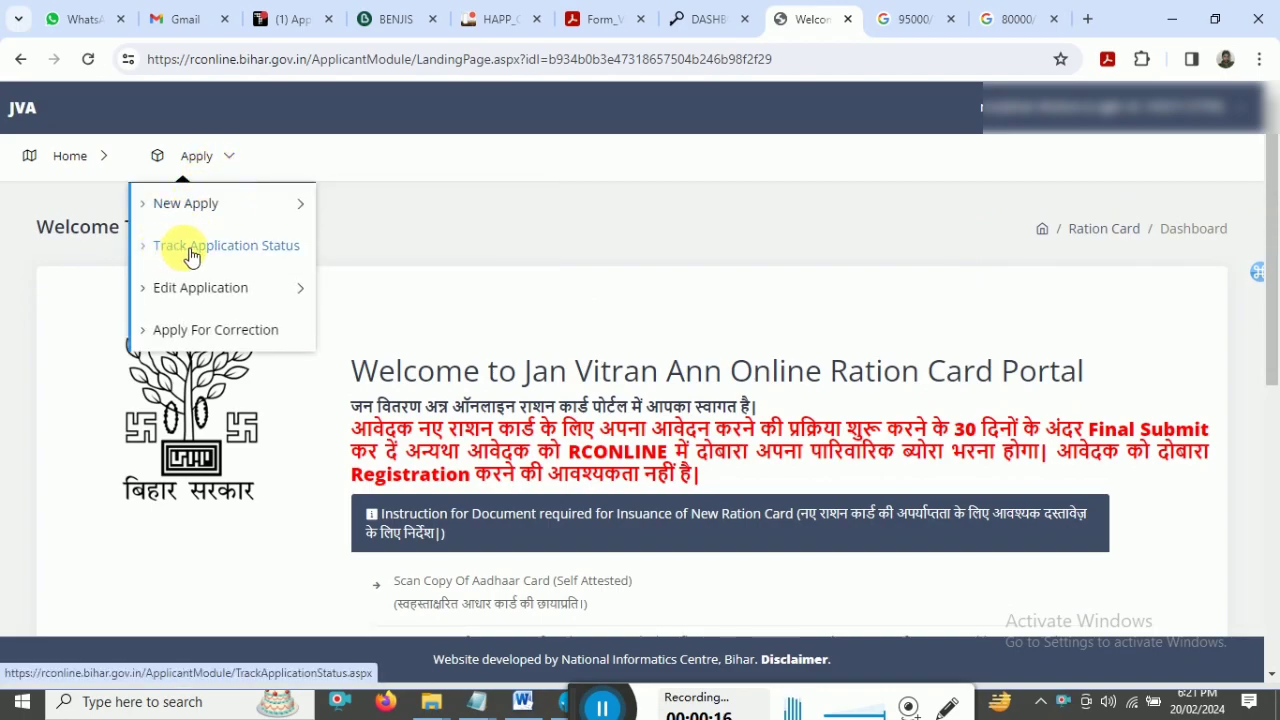
{"action": "mouse_move", "coordinate": [172, 298]}
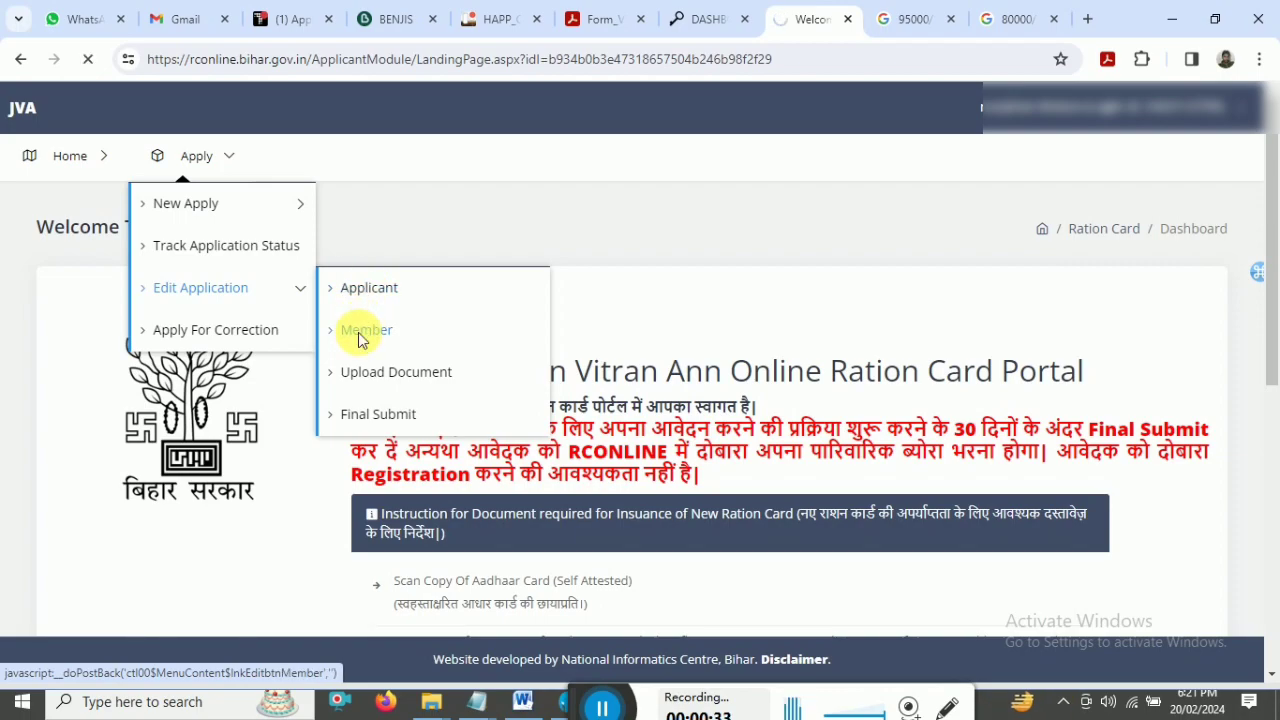
{"action": "scroll", "coordinate": [1275, 393], "scroll_direction": "down", "scroll_amount": 3}
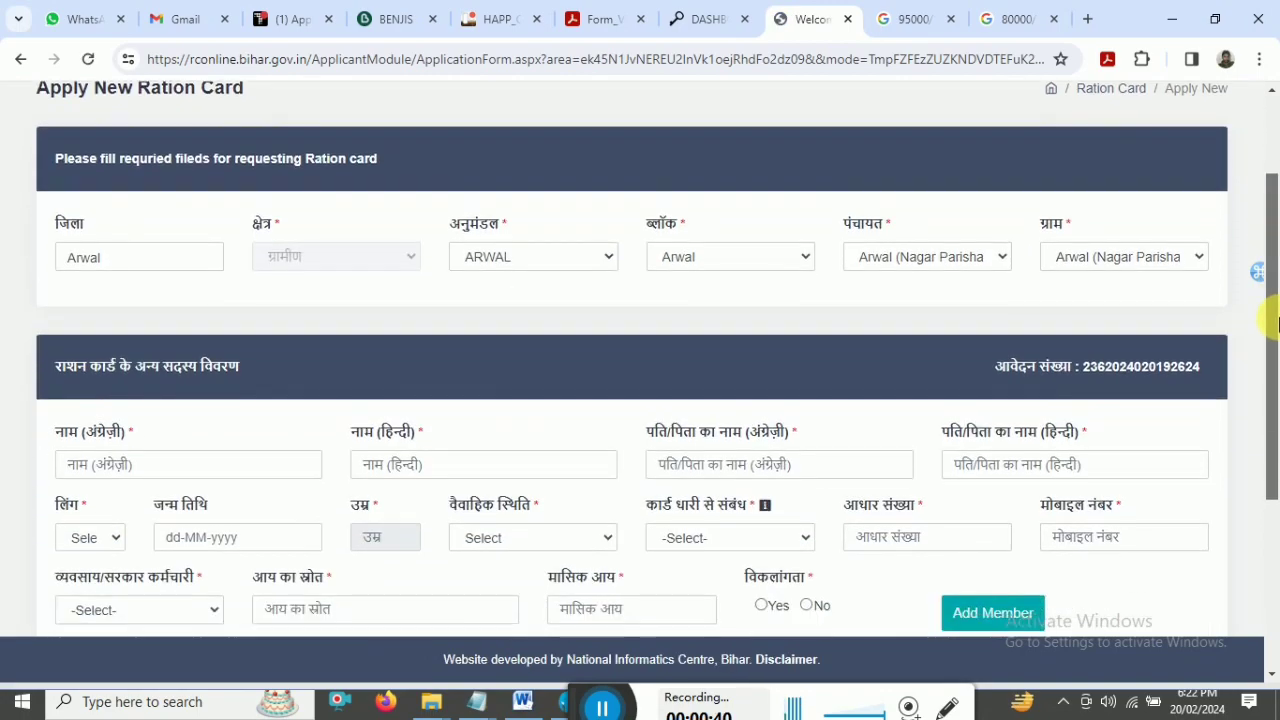
{"action": "scroll", "coordinate": [1275, 393], "scroll_direction": "down", "scroll_amount": 3}
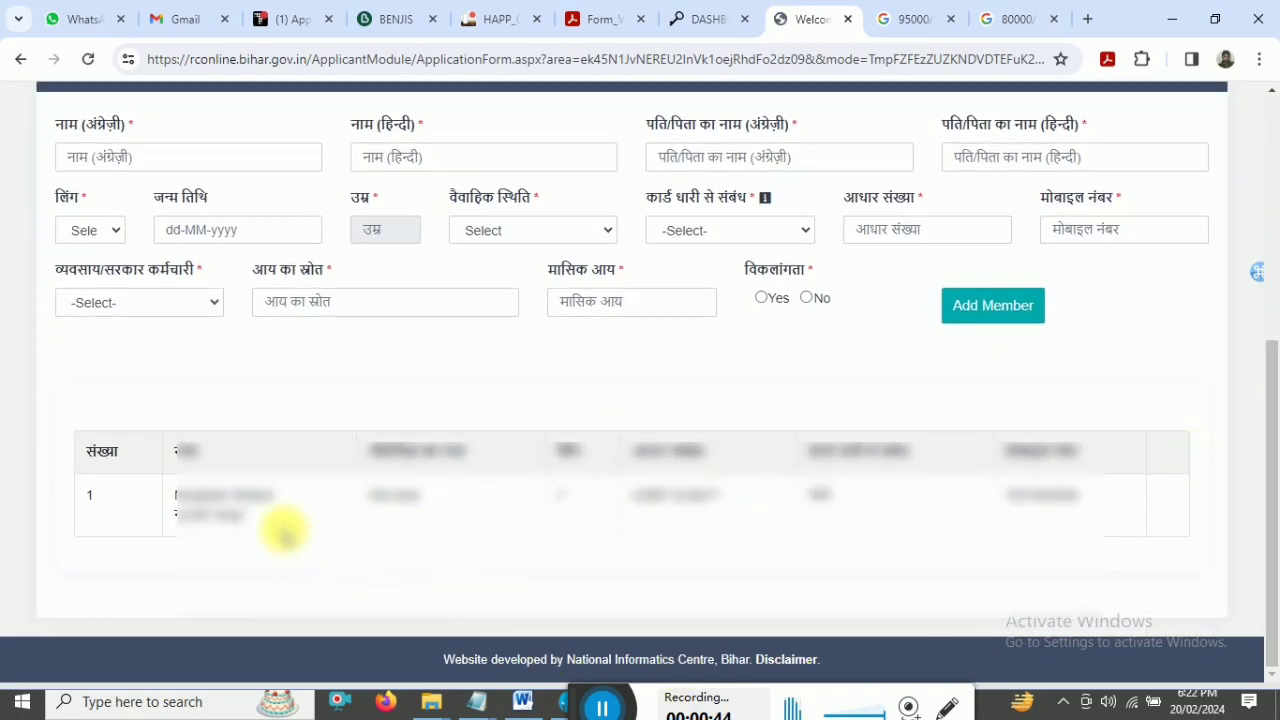
{"action": "double_click", "coordinate": [90, 496]}
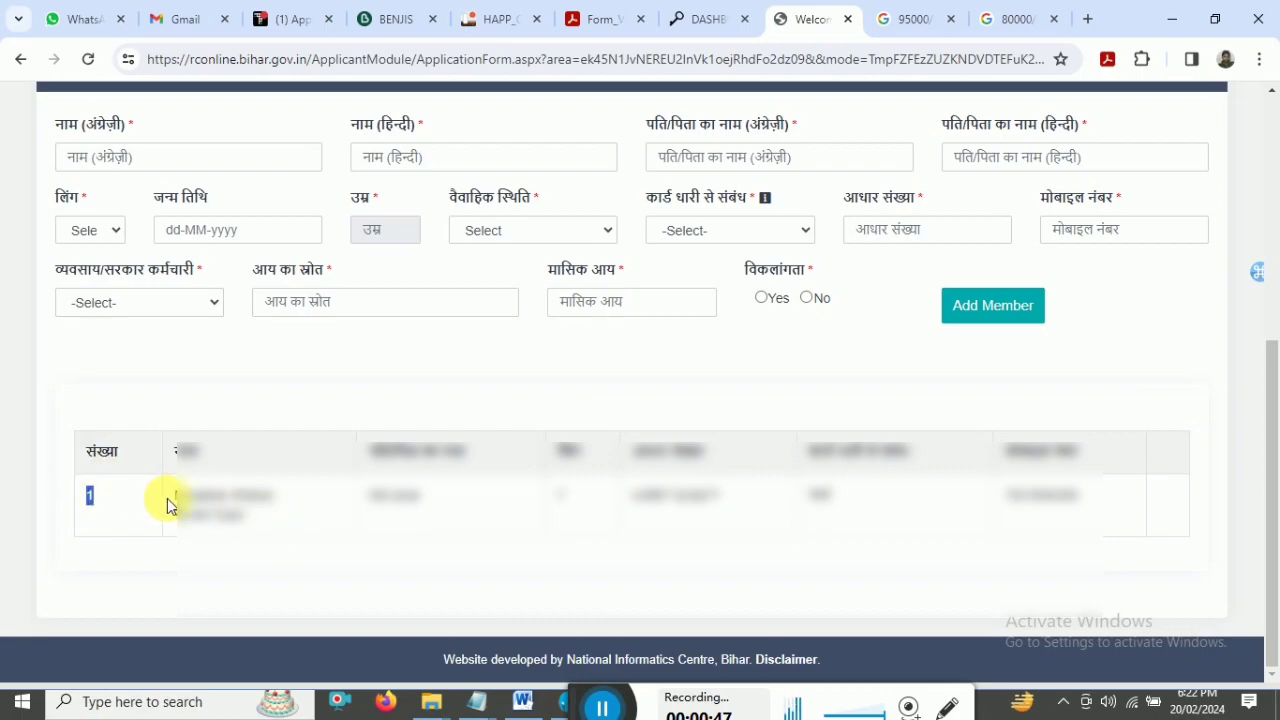
{"action": "left_click_drag", "start_coordinate": [167, 505], "coordinate": [251, 521]}
{"action": "left_click_drag", "start_coordinate": [363, 491], "coordinate": [505, 508]}
{"action": "left_click_drag", "start_coordinate": [125, 505], "coordinate": [1147, 490]}
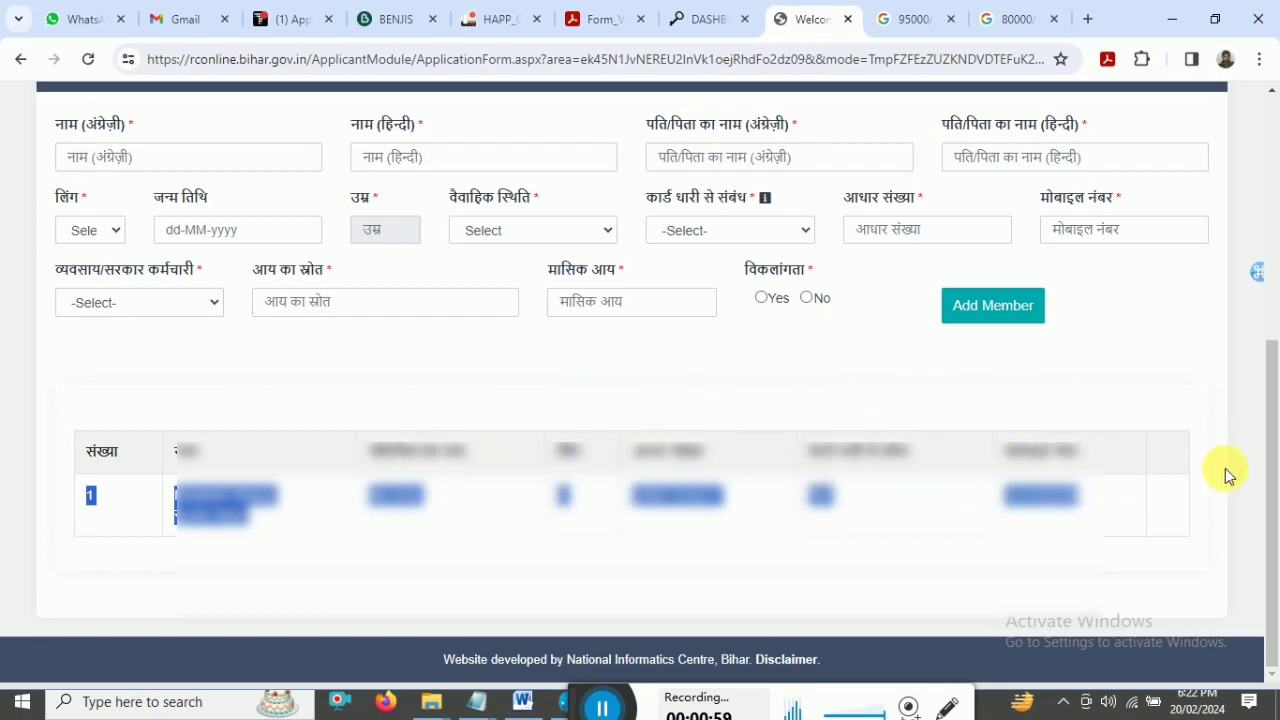
{"action": "scroll", "coordinate": [1229, 476], "scroll_direction": "up", "scroll_amount": 2}
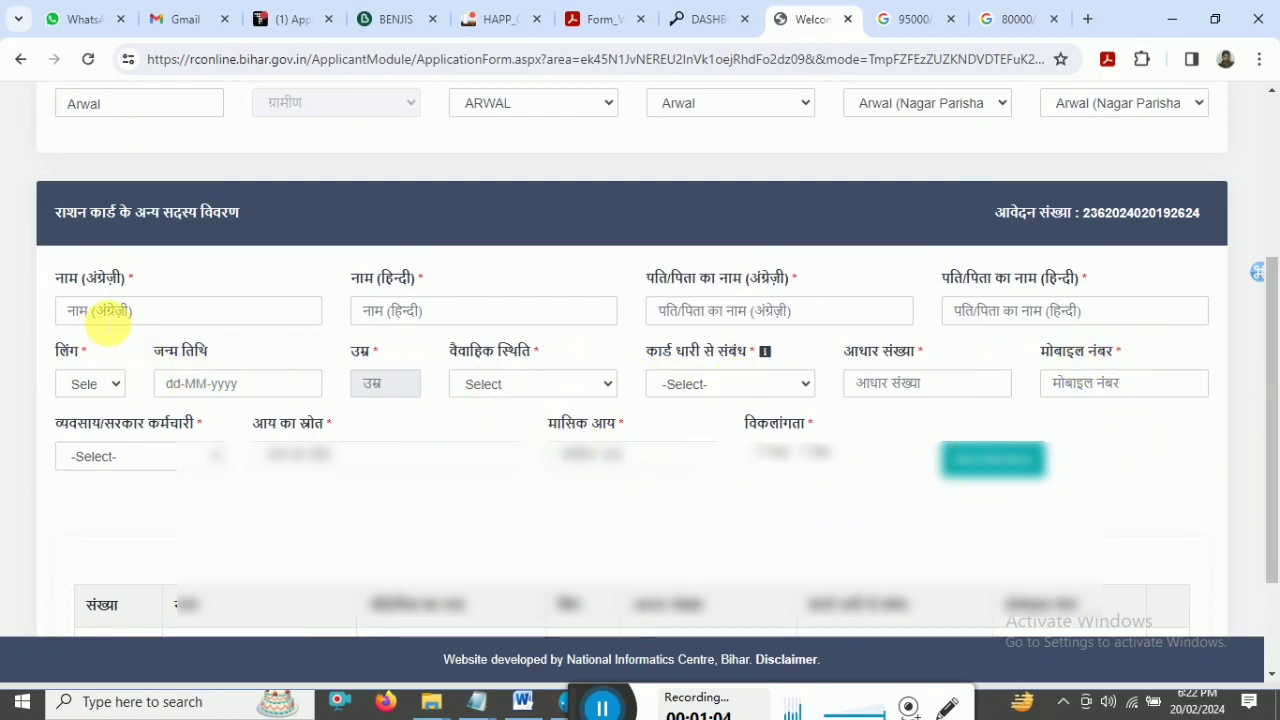
{"action": "left_click", "coordinate": [110, 312]}
{"action": "left_click_drag", "start_coordinate": [1268, 370], "coordinate": [1276, 410]}
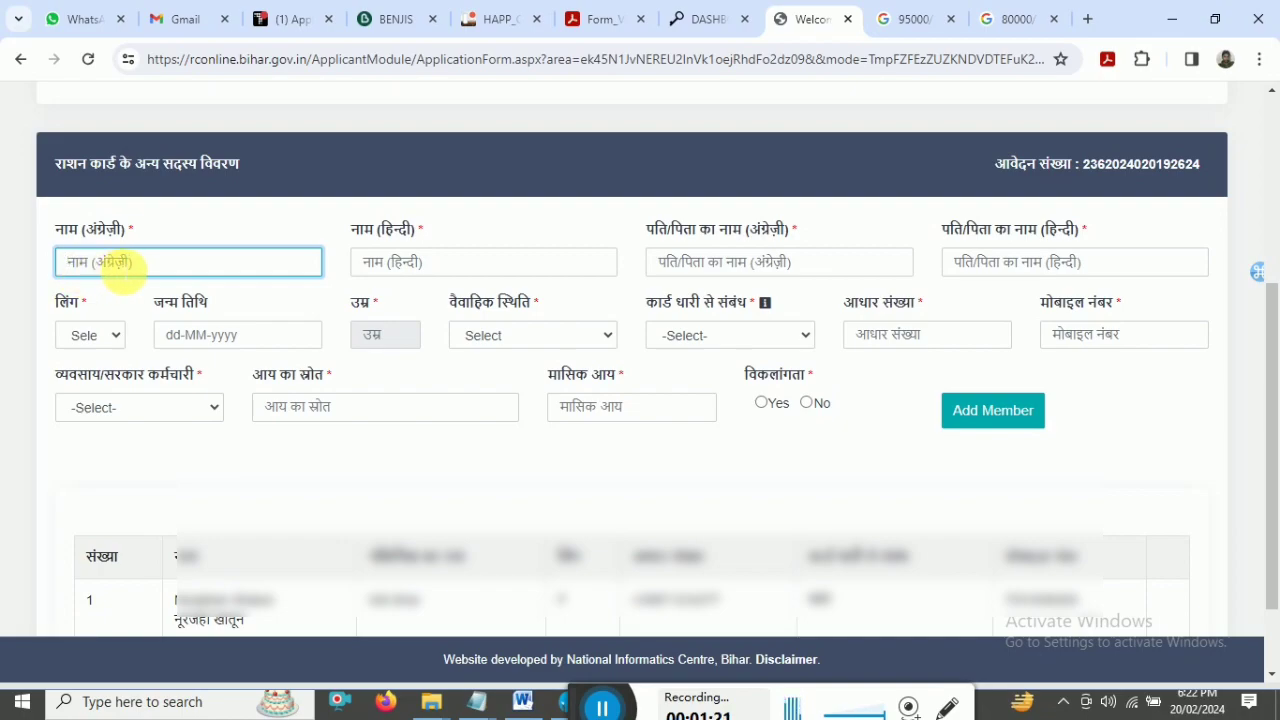
{"action": "left_click", "coordinate": [414, 269]}
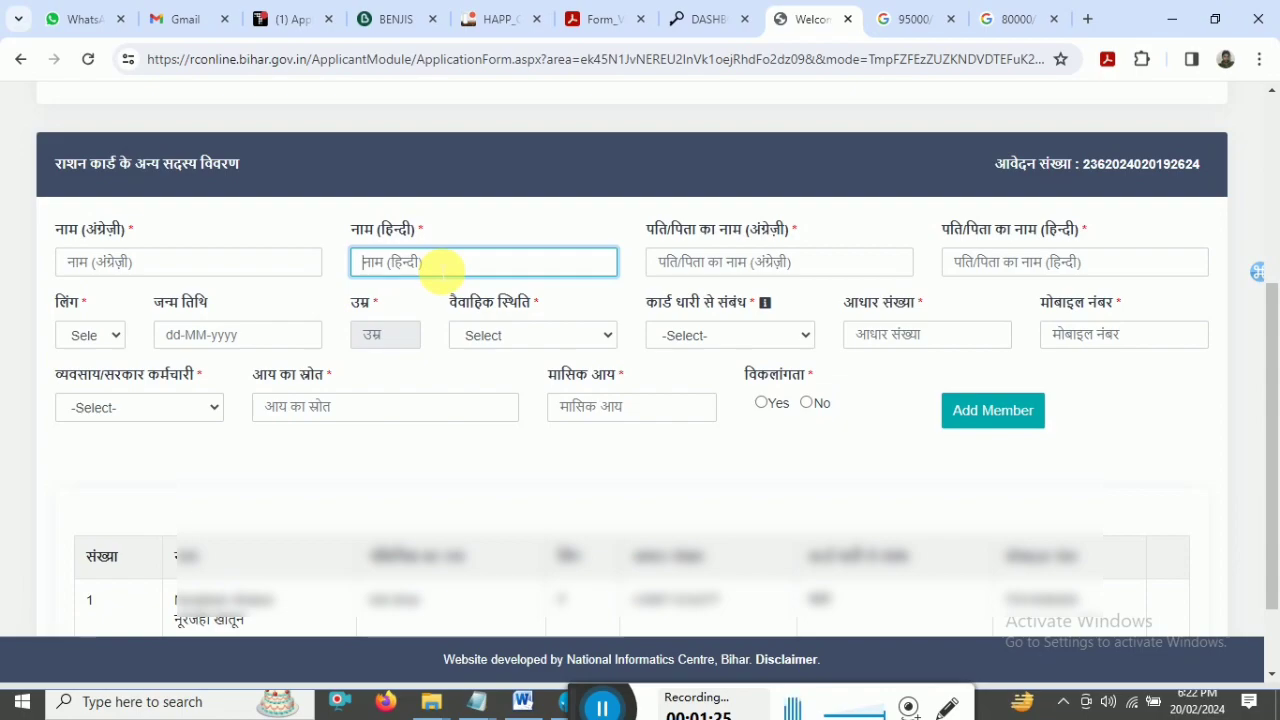
{"action": "left_click", "coordinate": [722, 264]}
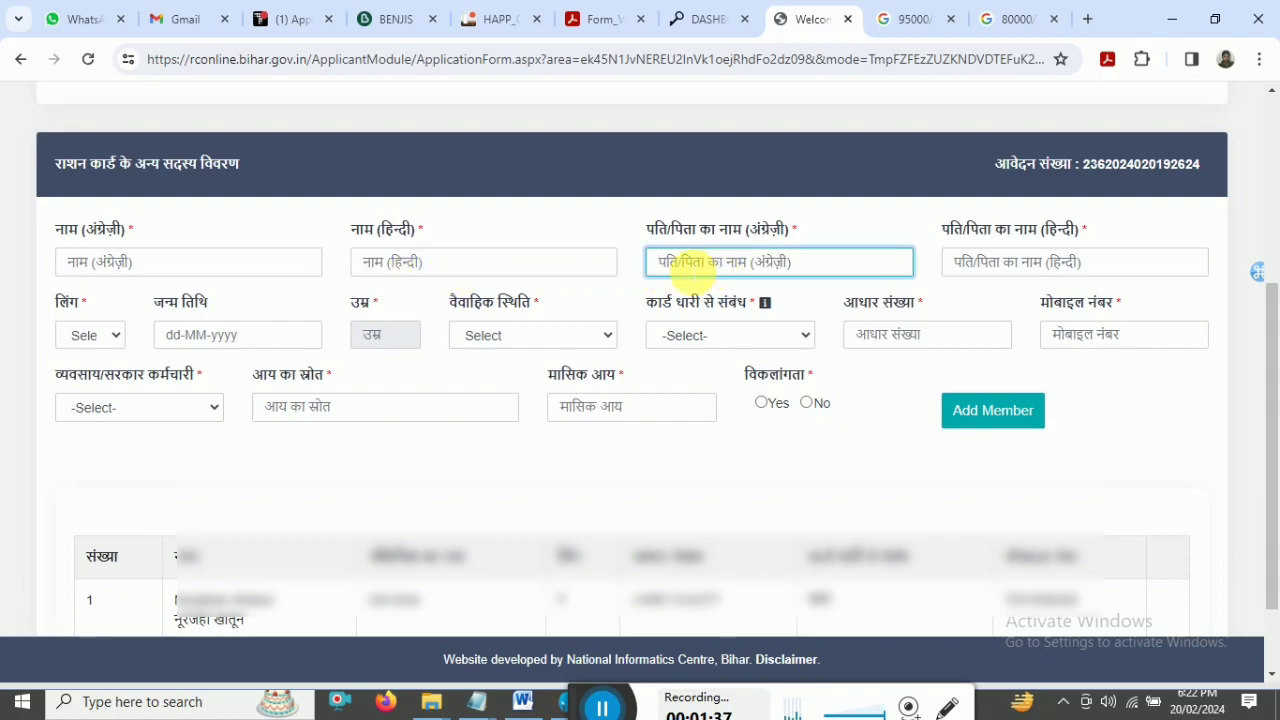
{"action": "left_click", "coordinate": [998, 266]}
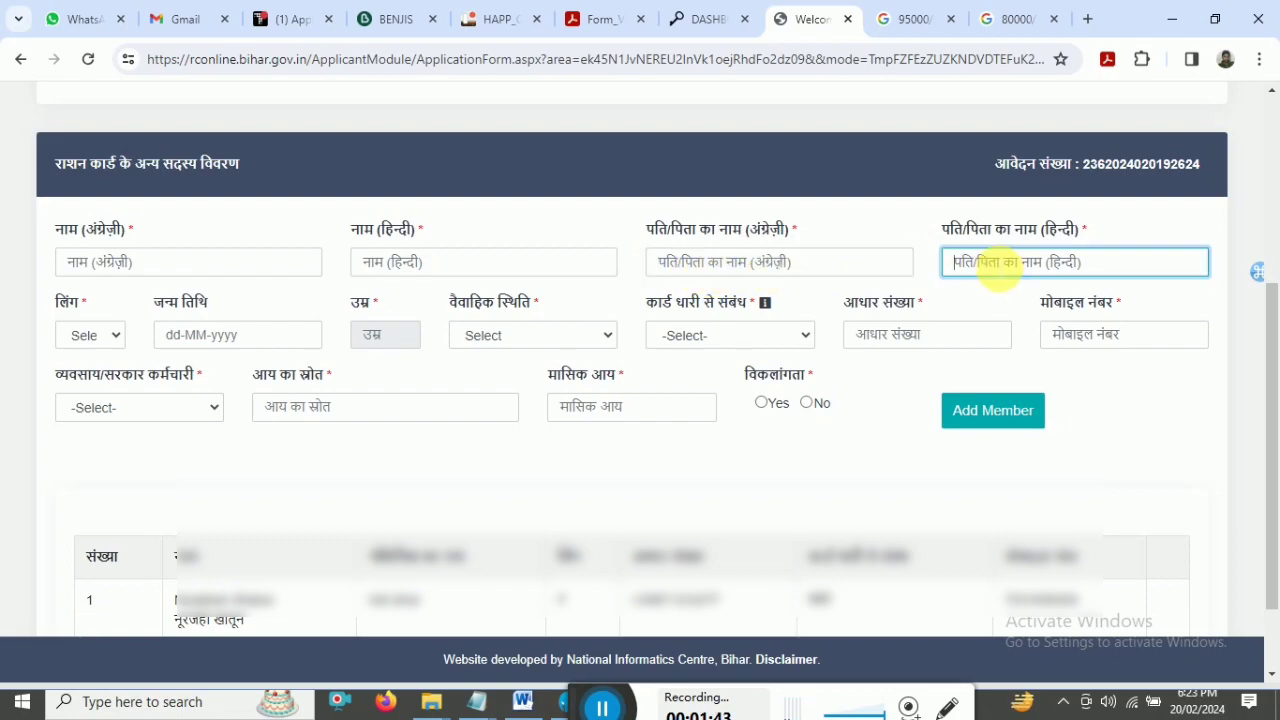
{"action": "left_click", "coordinate": [86, 336]}
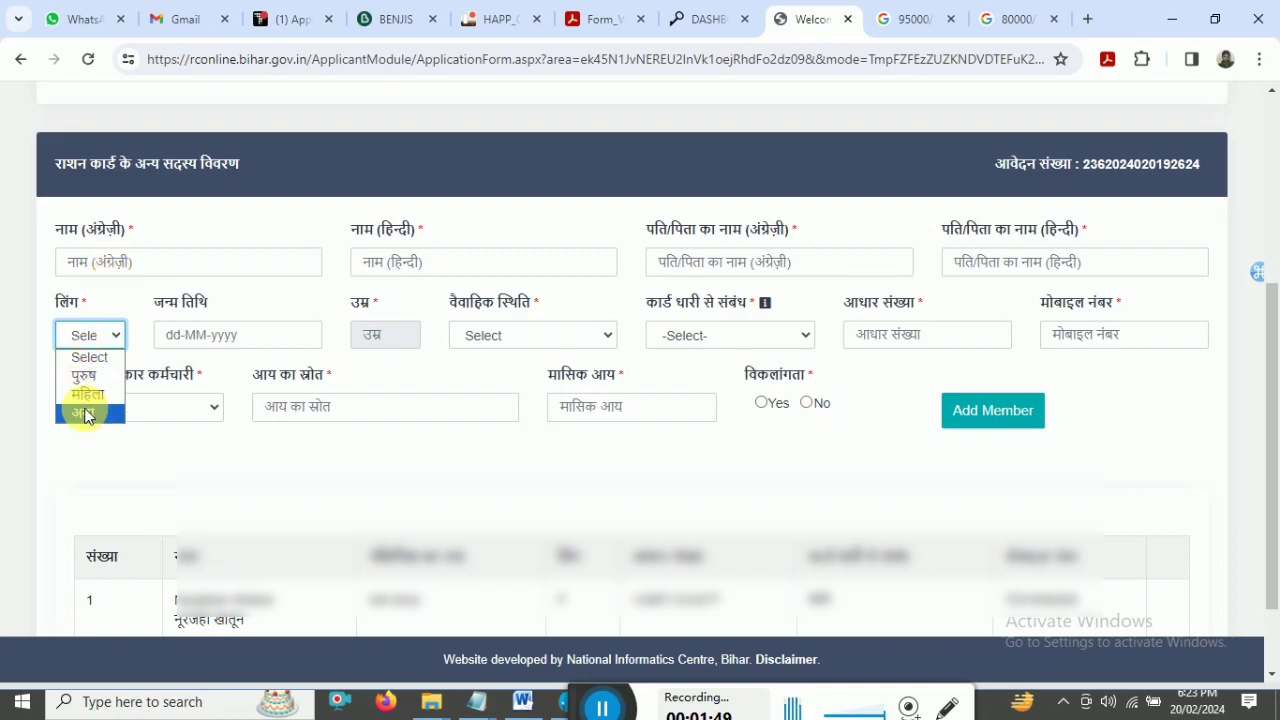
{"action": "left_click", "coordinate": [86, 335]}
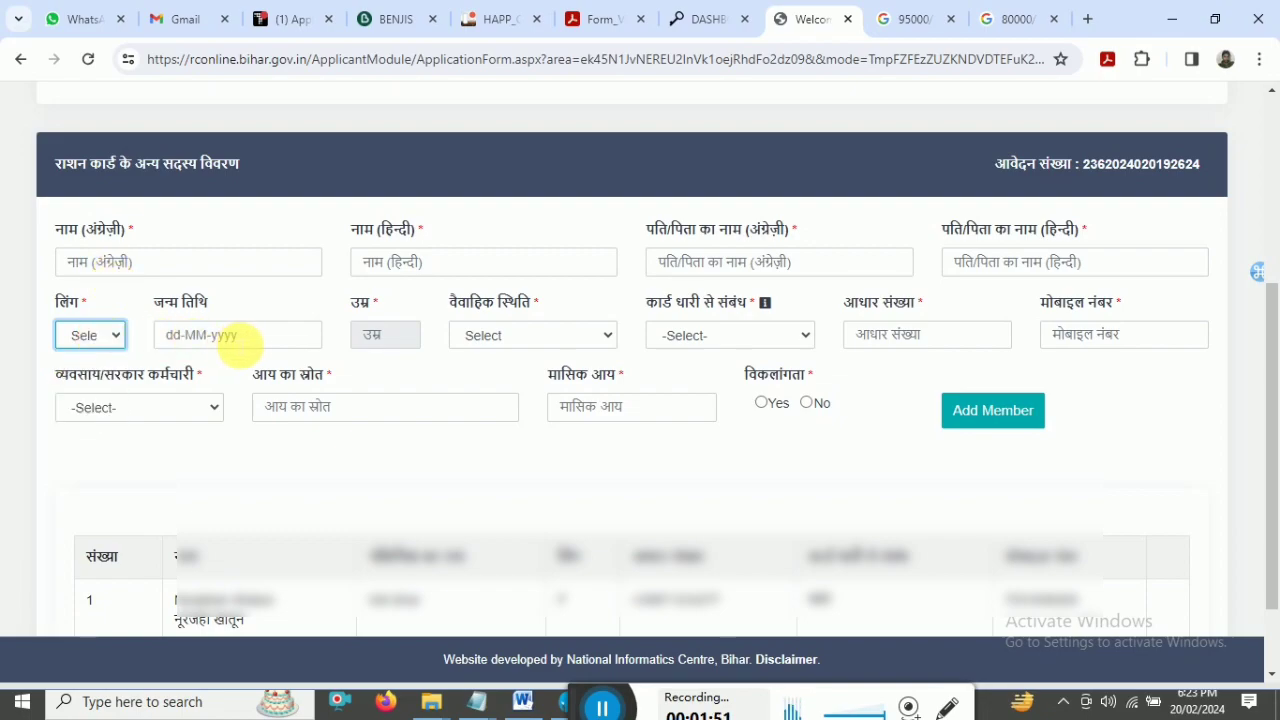
{"action": "left_click", "coordinate": [237, 335]}
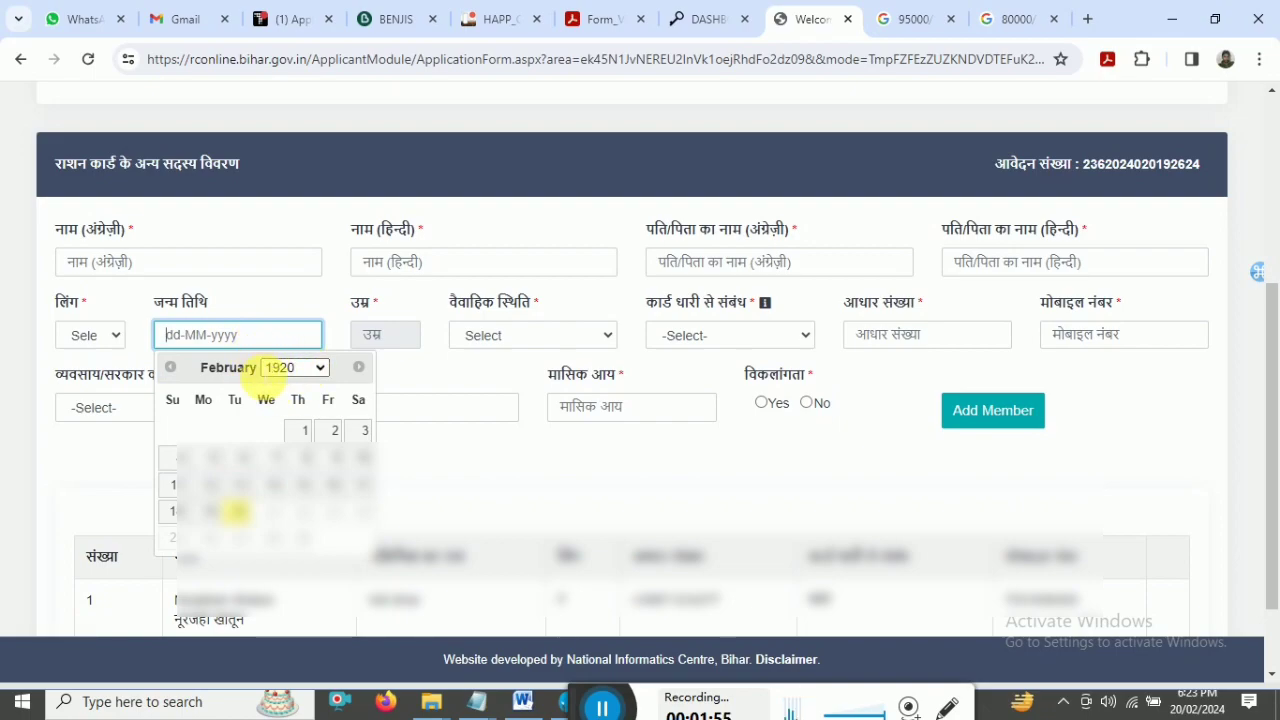
{"action": "left_click", "coordinate": [390, 337]}
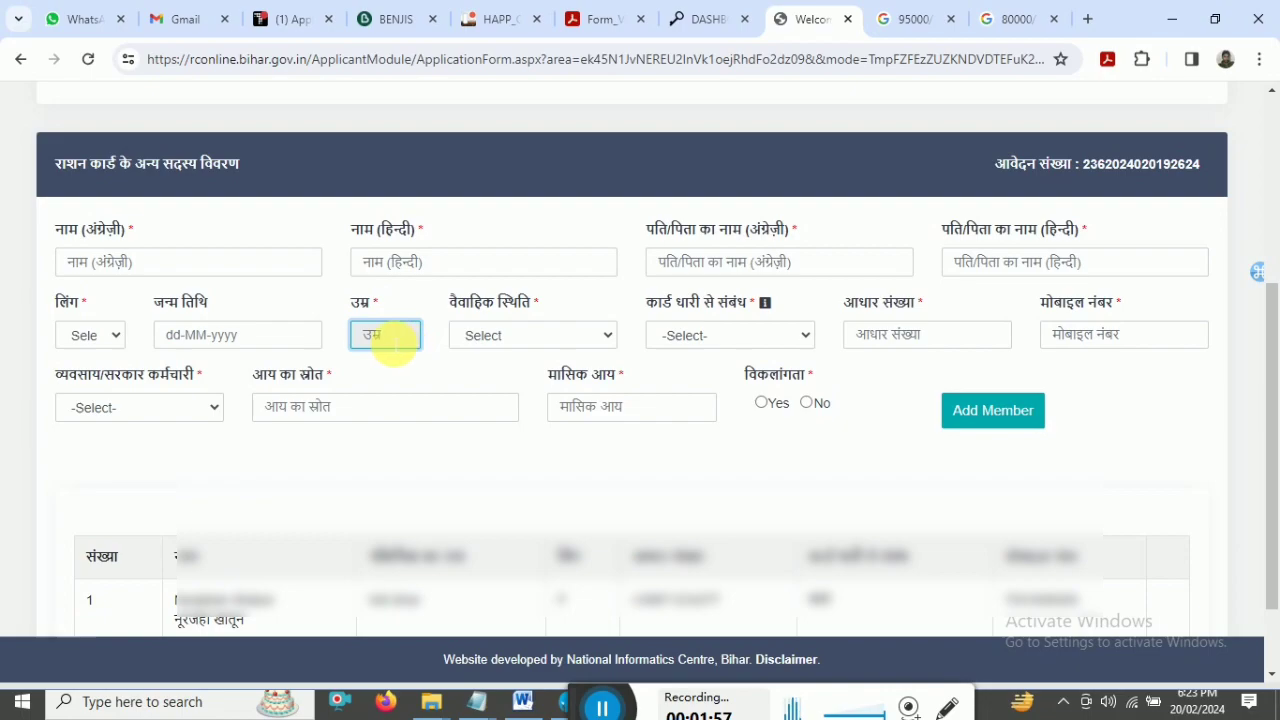
{"action": "left_click", "coordinate": [537, 342]}
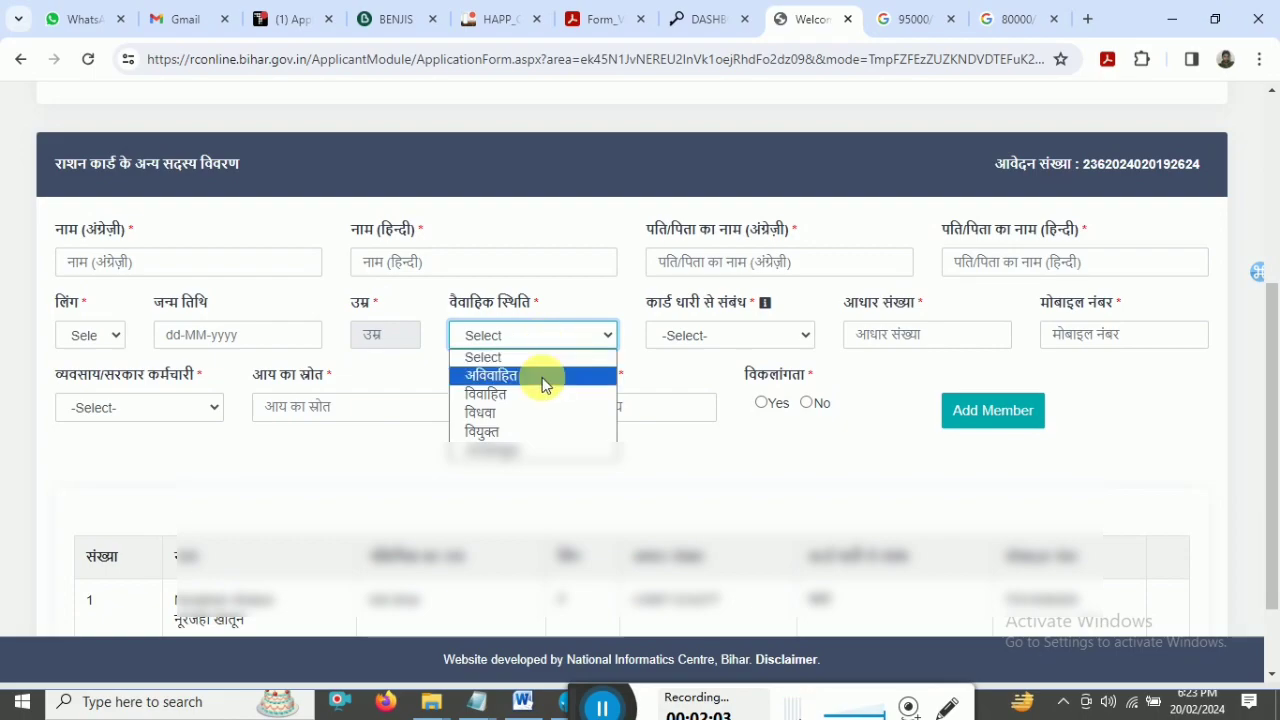
{"action": "left_click", "coordinate": [636, 390]}
{"action": "mouse_move", "coordinate": [710, 335]}
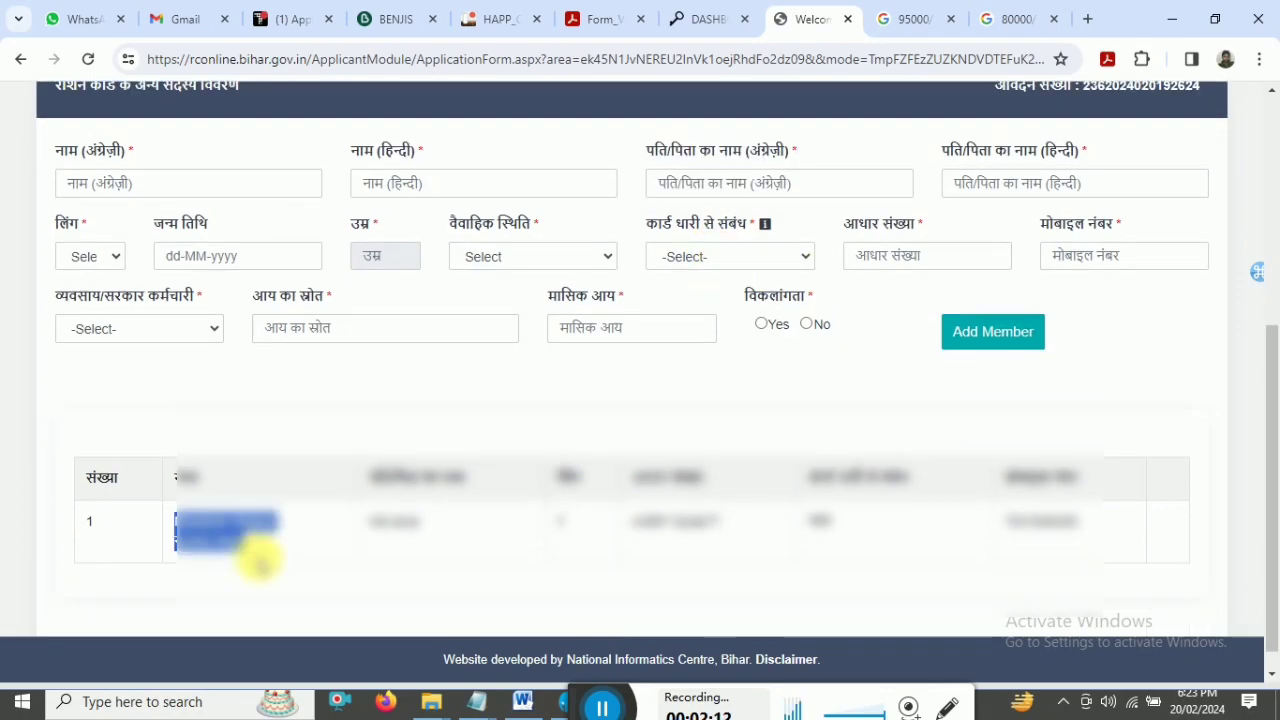
- Fill the second member's fields with occupation स्वरोजगार and disability No, then Add Member
{"action": "left_click_drag", "start_coordinate": [1272, 424], "coordinate": [1272, 349]}
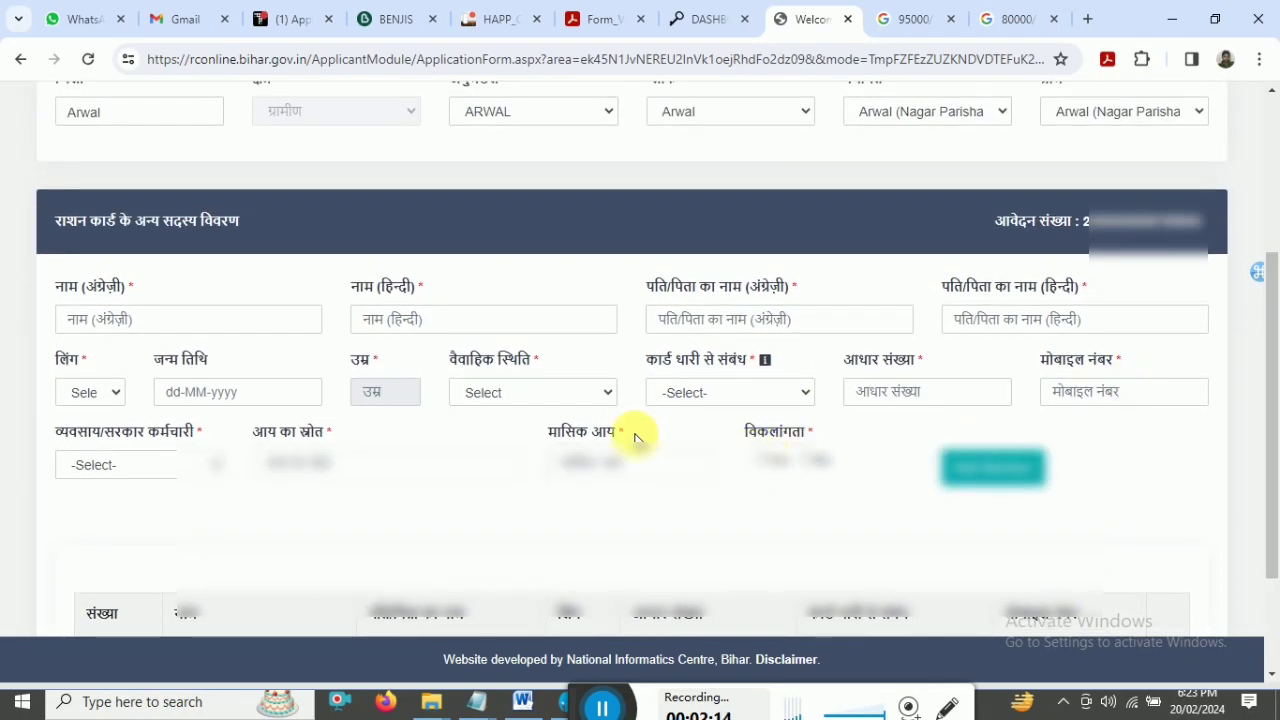
{"action": "left_click", "coordinate": [697, 400]}
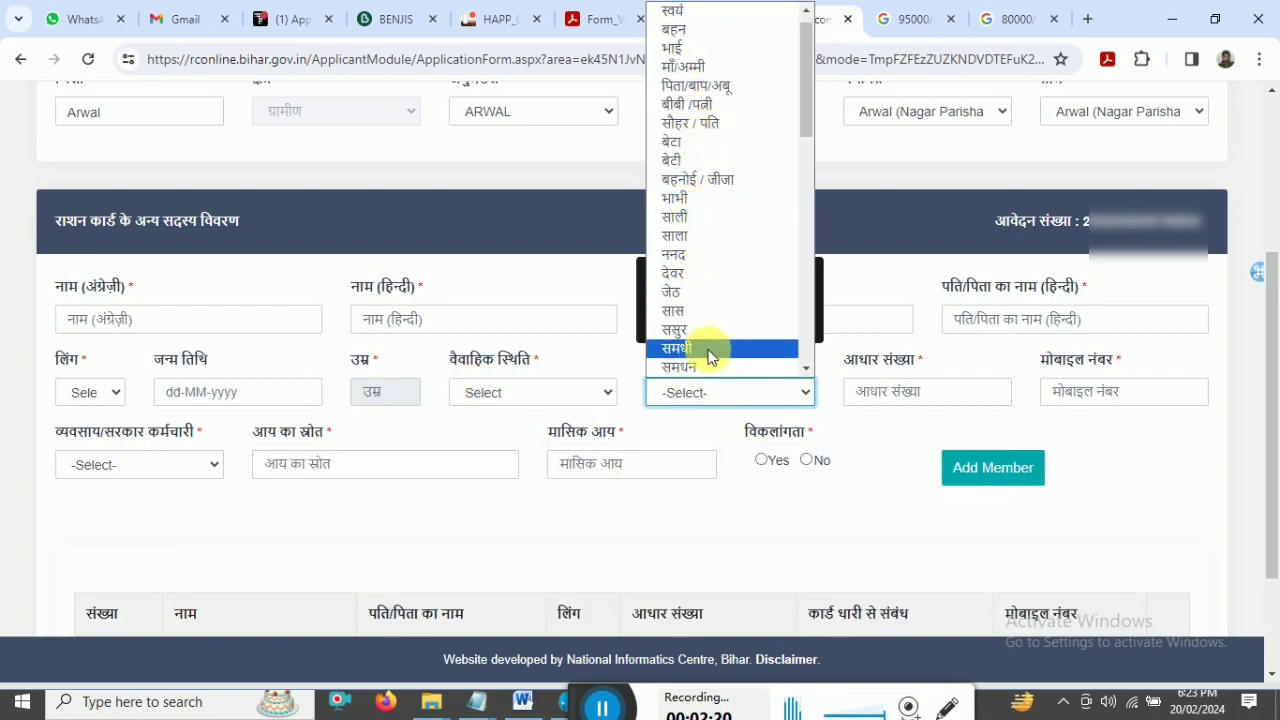
{"action": "left_click", "coordinate": [716, 395]}
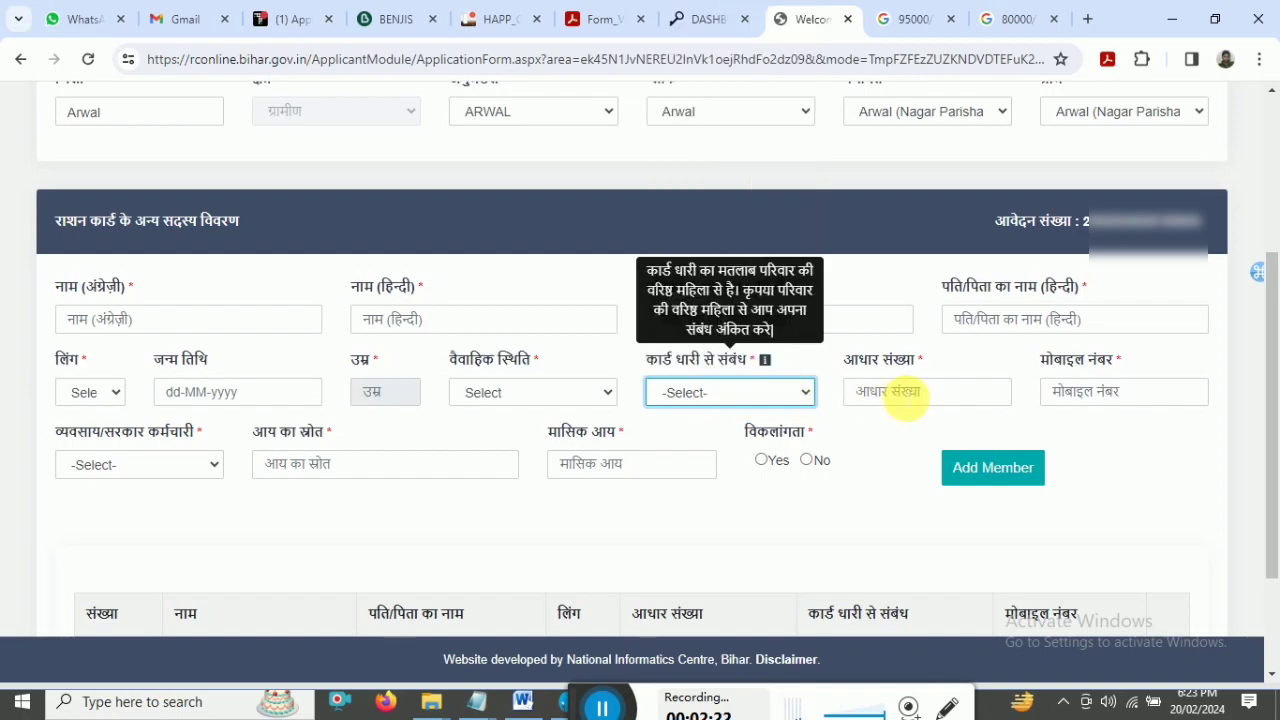
{"action": "left_click", "coordinate": [905, 395]}
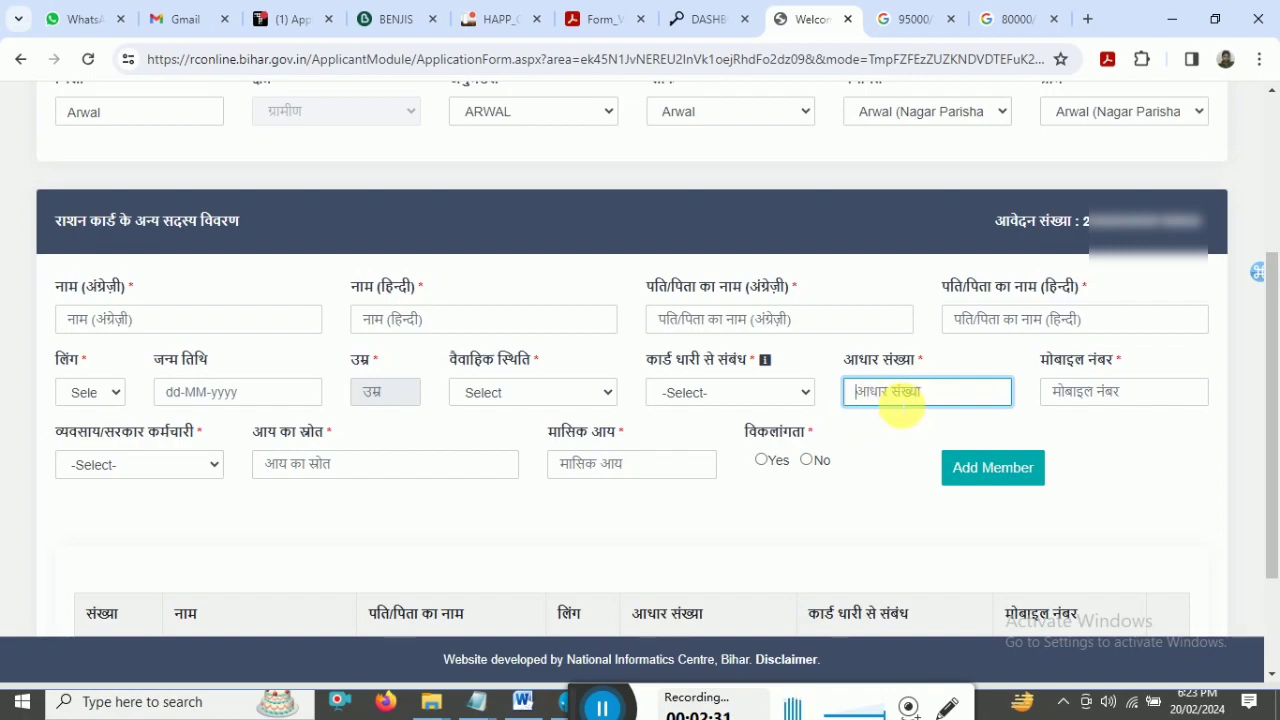
{"action": "left_click", "coordinate": [1096, 393]}
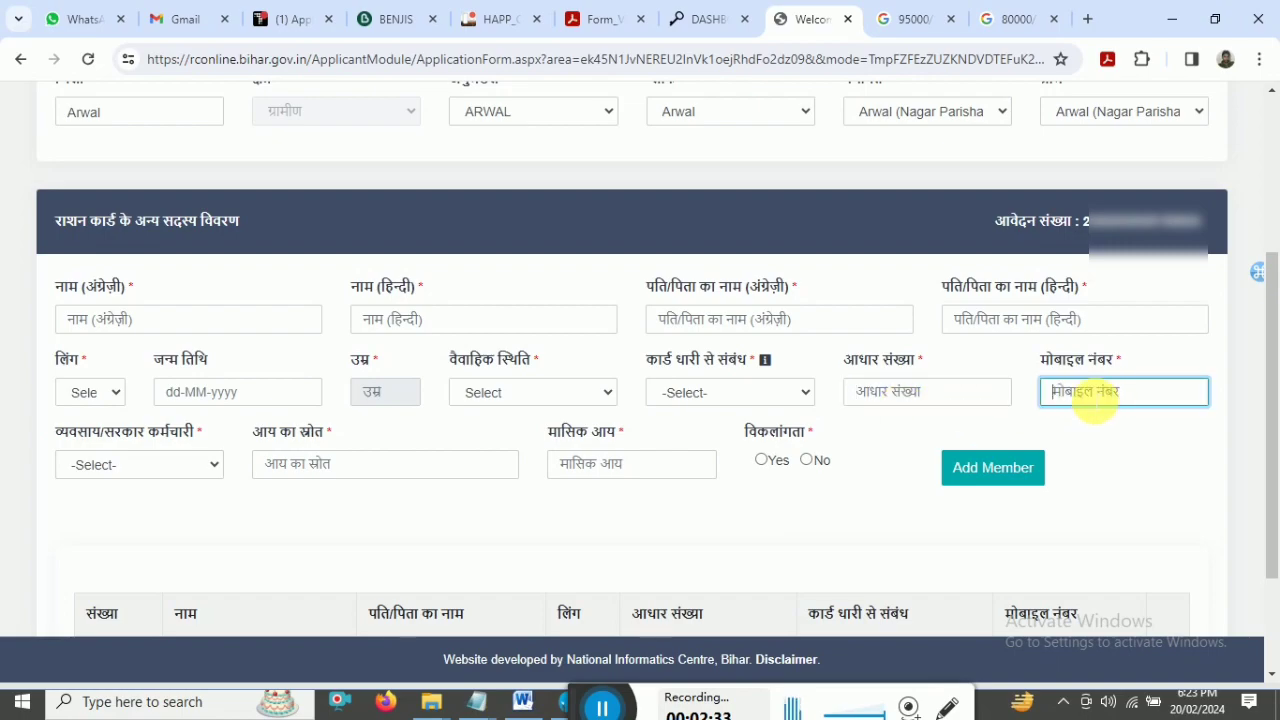
{"action": "left_click", "coordinate": [147, 467]}
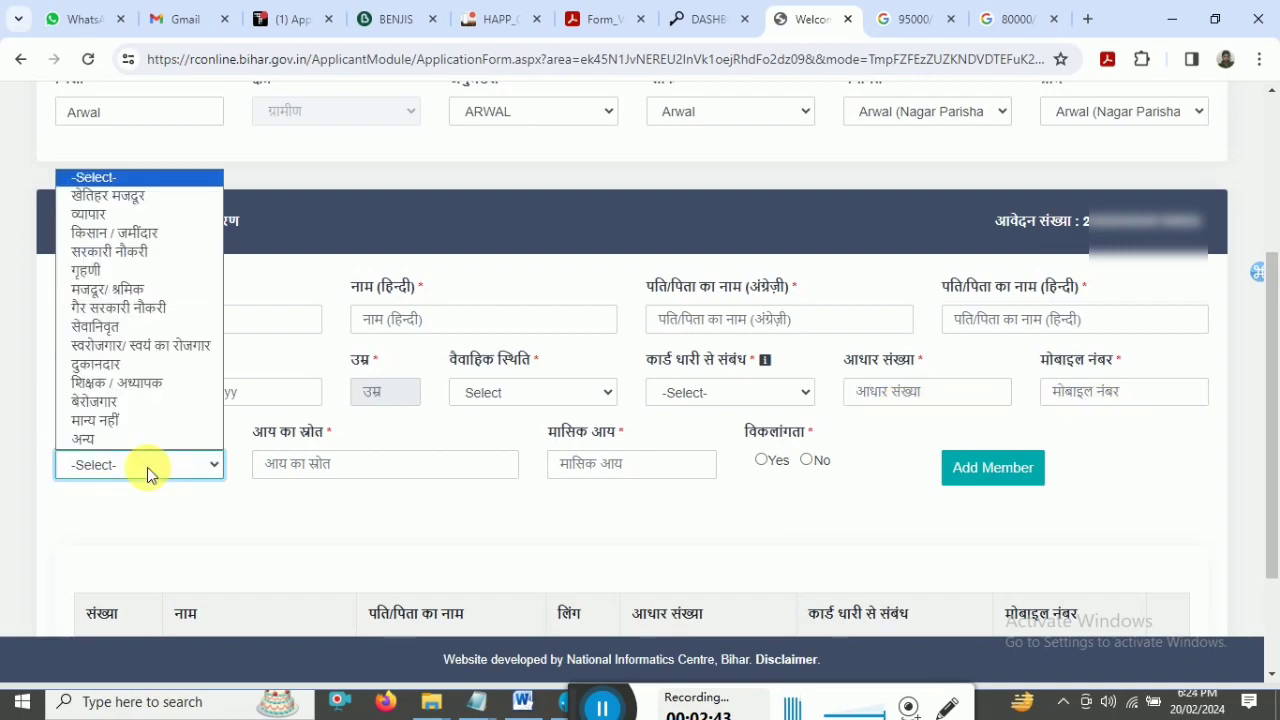
{"action": "left_click", "coordinate": [147, 467]}
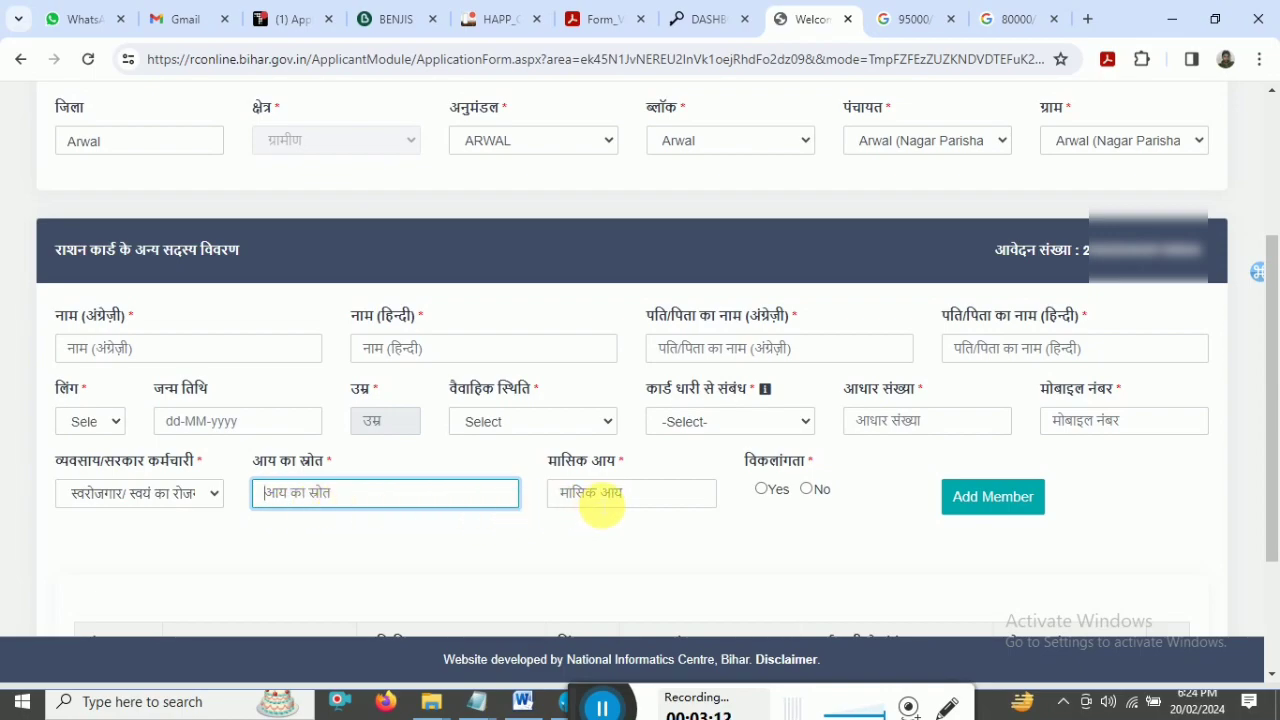
{"action": "left_click", "coordinate": [601, 503]}
{"action": "left_click_drag", "start_coordinate": [534, 466], "coordinate": [623, 463]}
{"action": "left_click", "coordinate": [590, 492]}
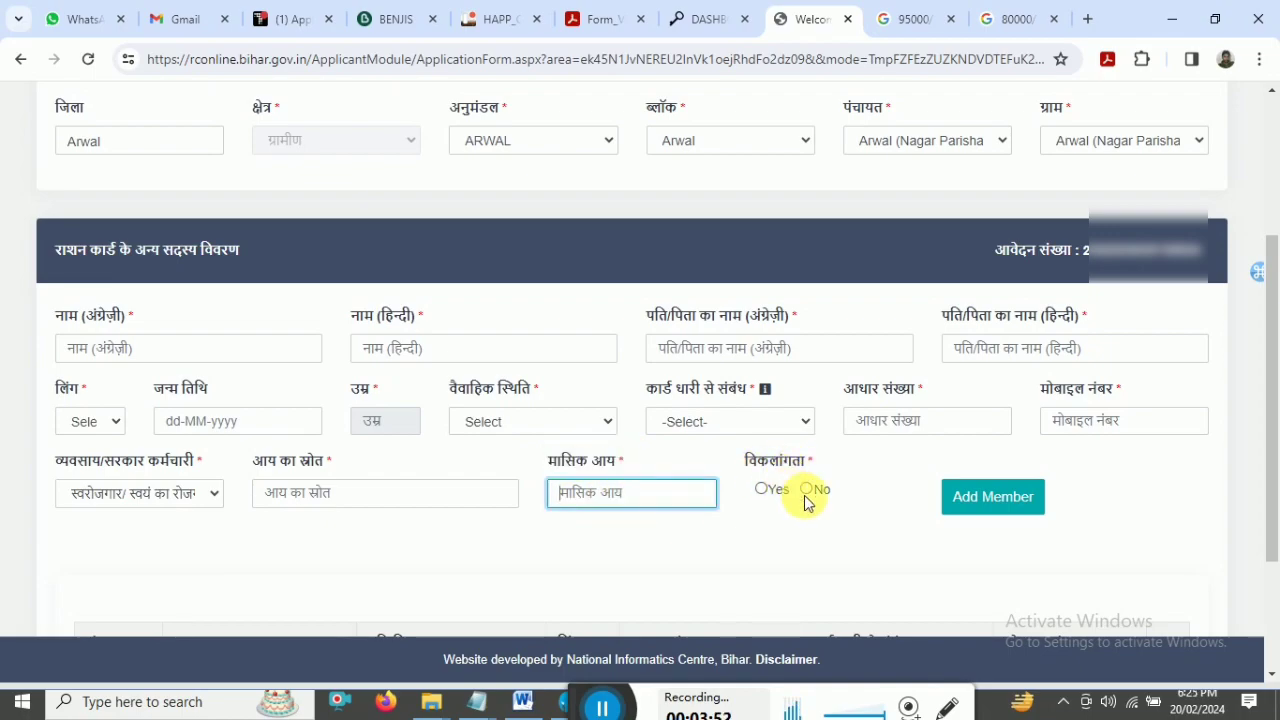
{"action": "left_click", "coordinate": [807, 489]}
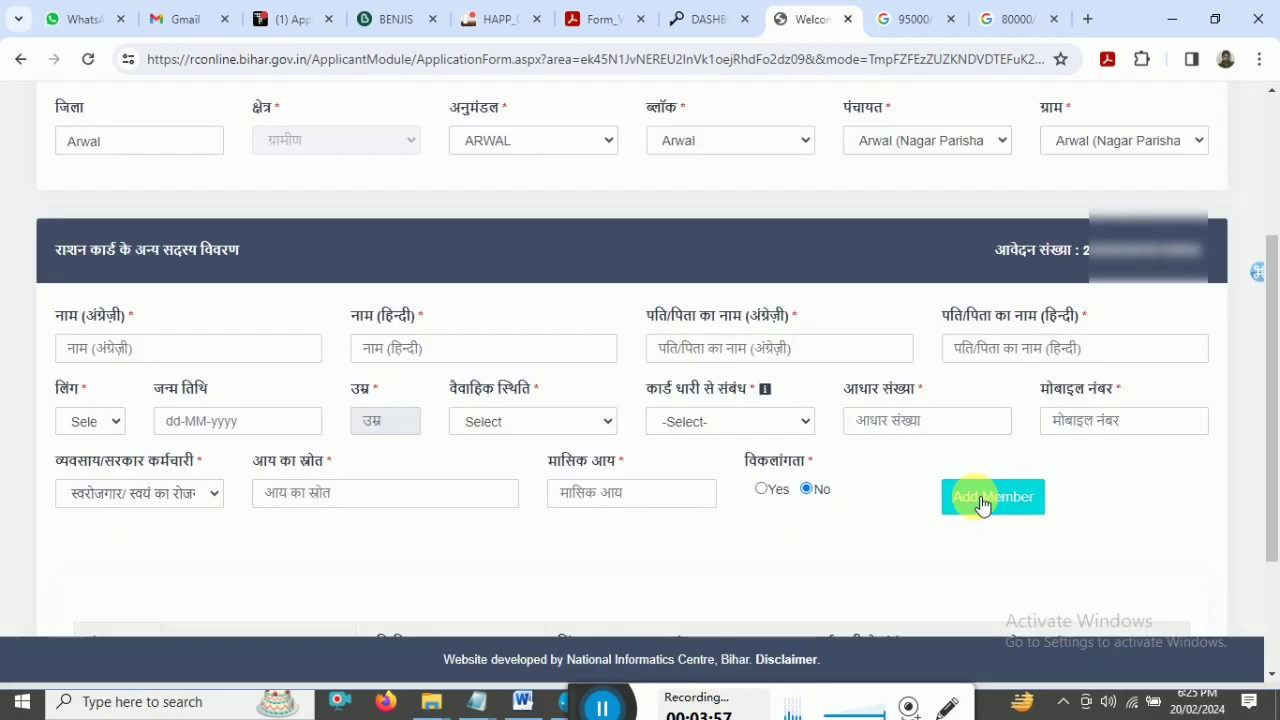
{"action": "left_click", "coordinate": [981, 503]}
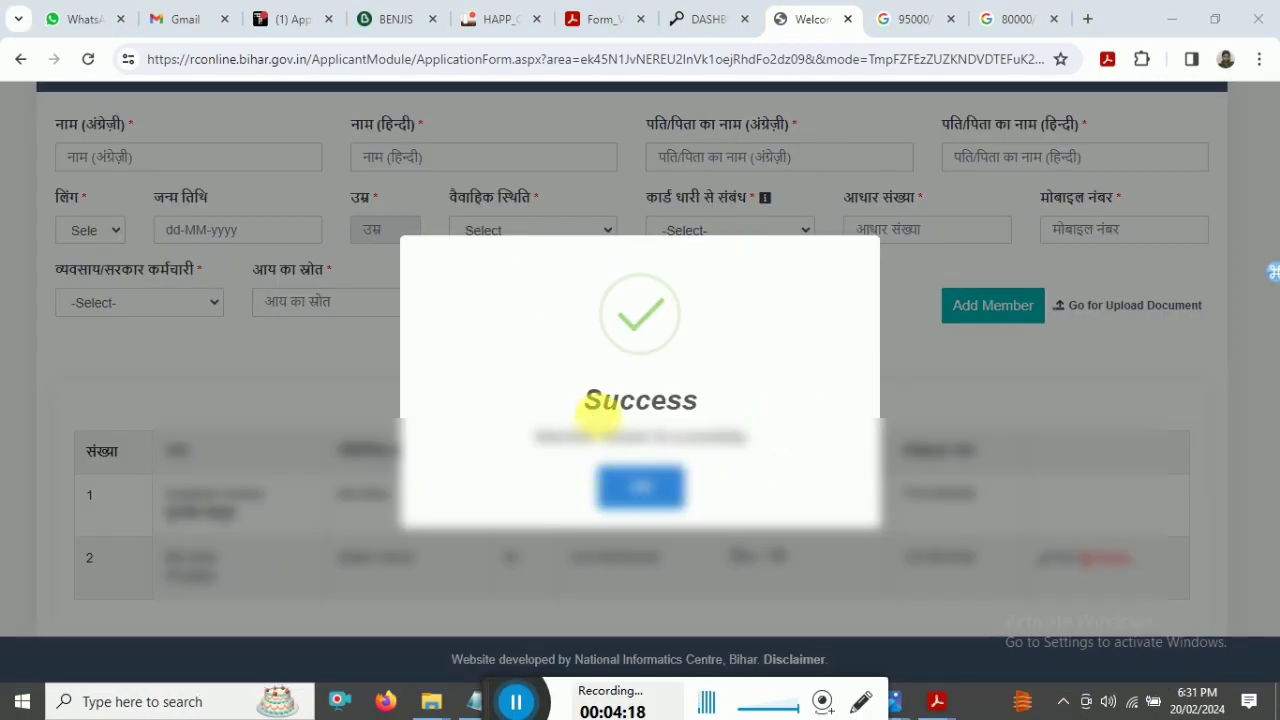
- Close the Success confirmation and review the second member's row in the member table
{"action": "left_click_drag", "start_coordinate": [590, 410], "coordinate": [700, 409]}
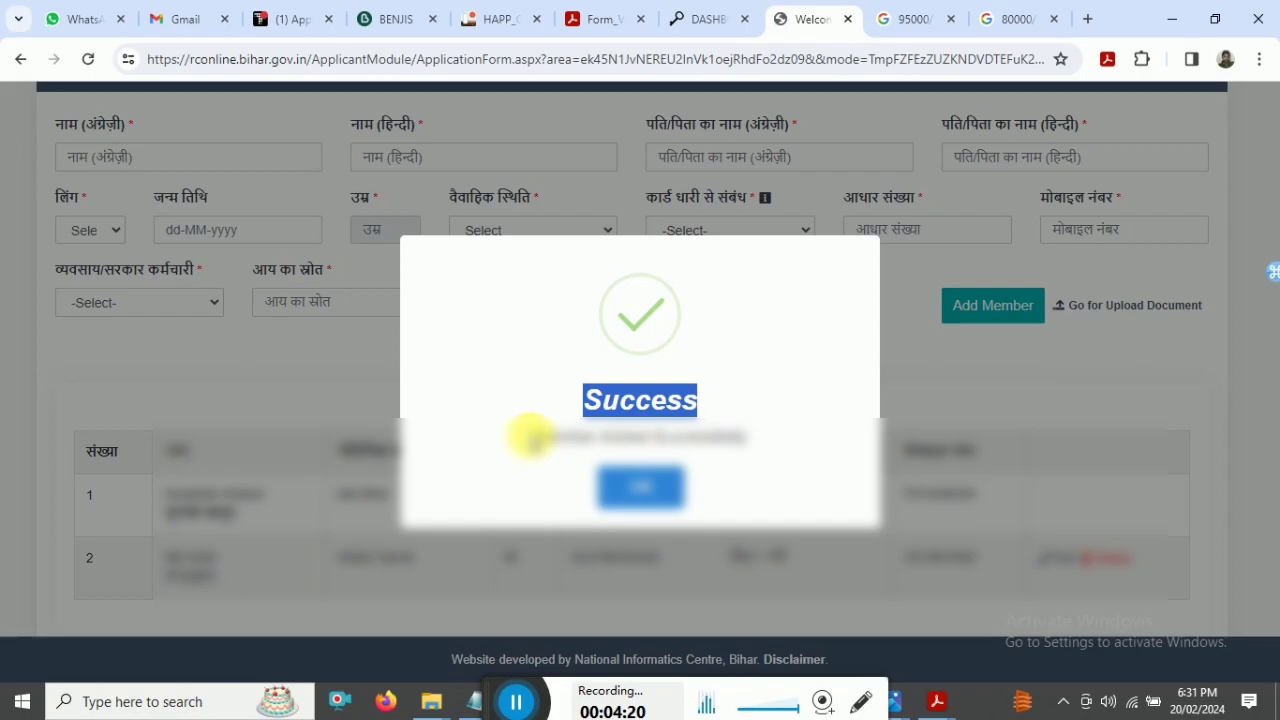
{"action": "left_click_drag", "start_coordinate": [530, 437], "coordinate": [752, 437]}
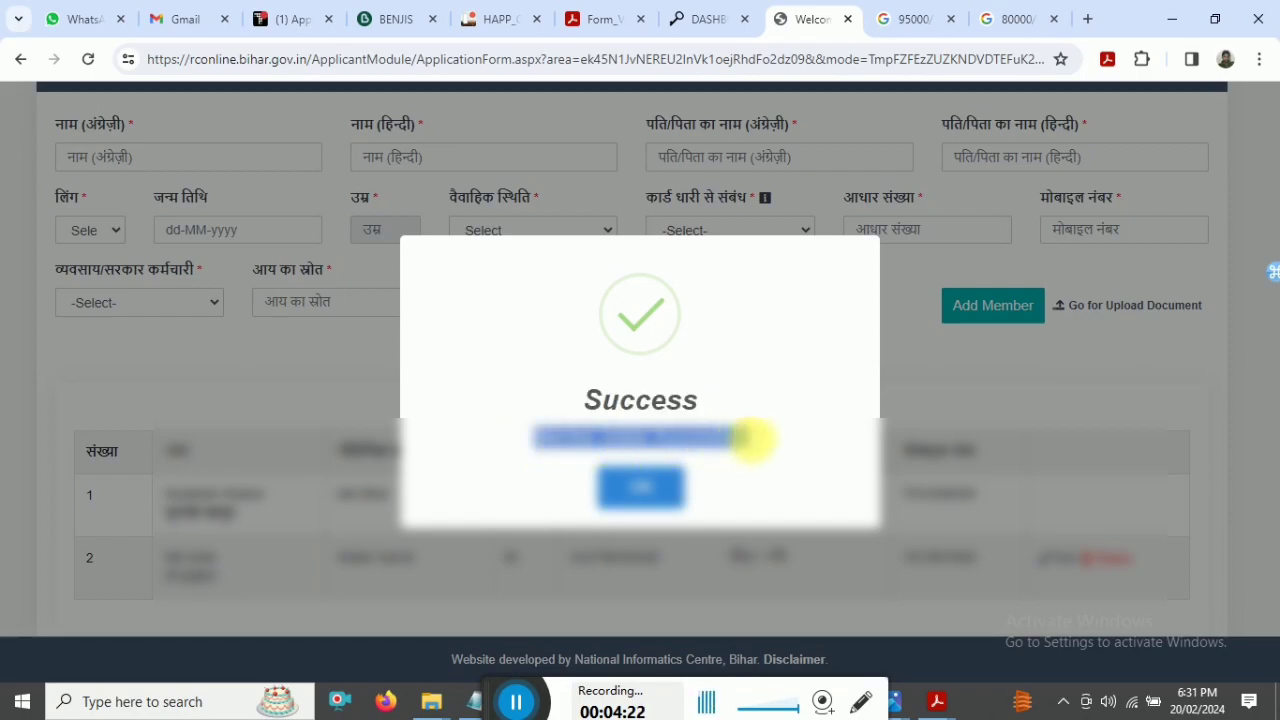
{"action": "left_click", "coordinate": [655, 486]}
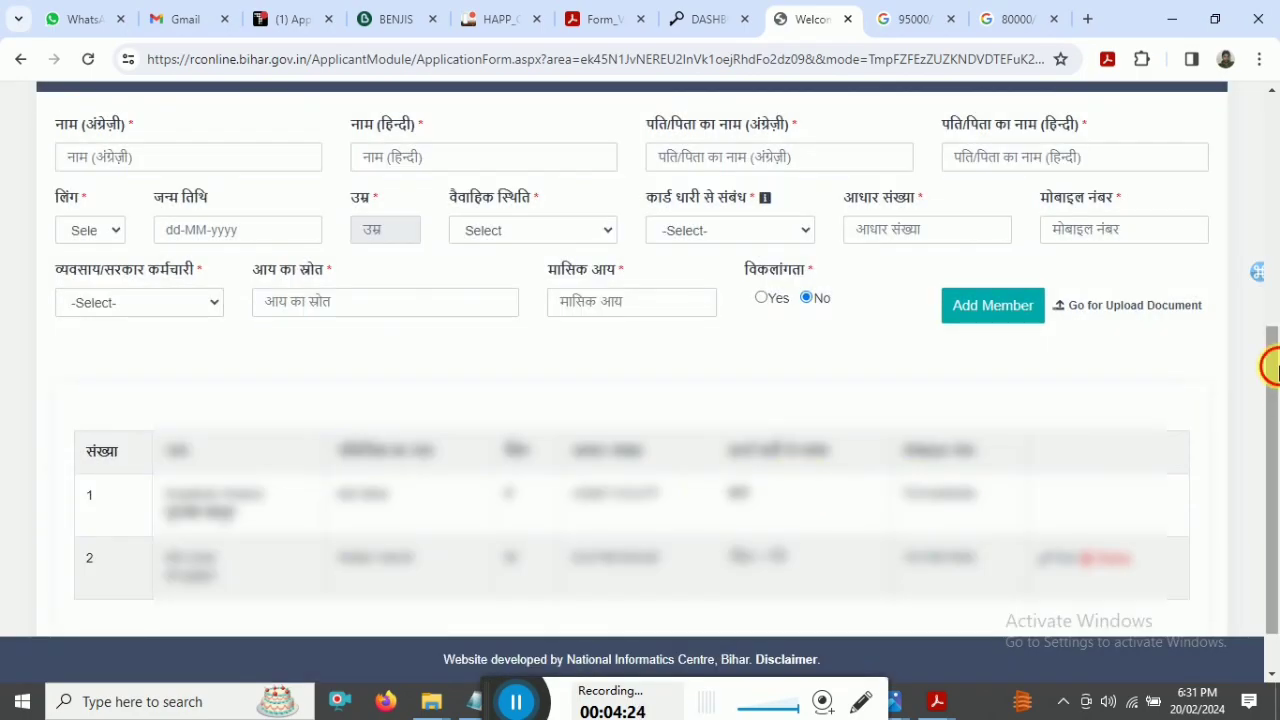
{"action": "scroll", "coordinate": [1272, 367], "scroll_direction": "down", "scroll_amount": 1}
{"action": "left_click_drag", "start_coordinate": [83, 502], "coordinate": [880, 520]}
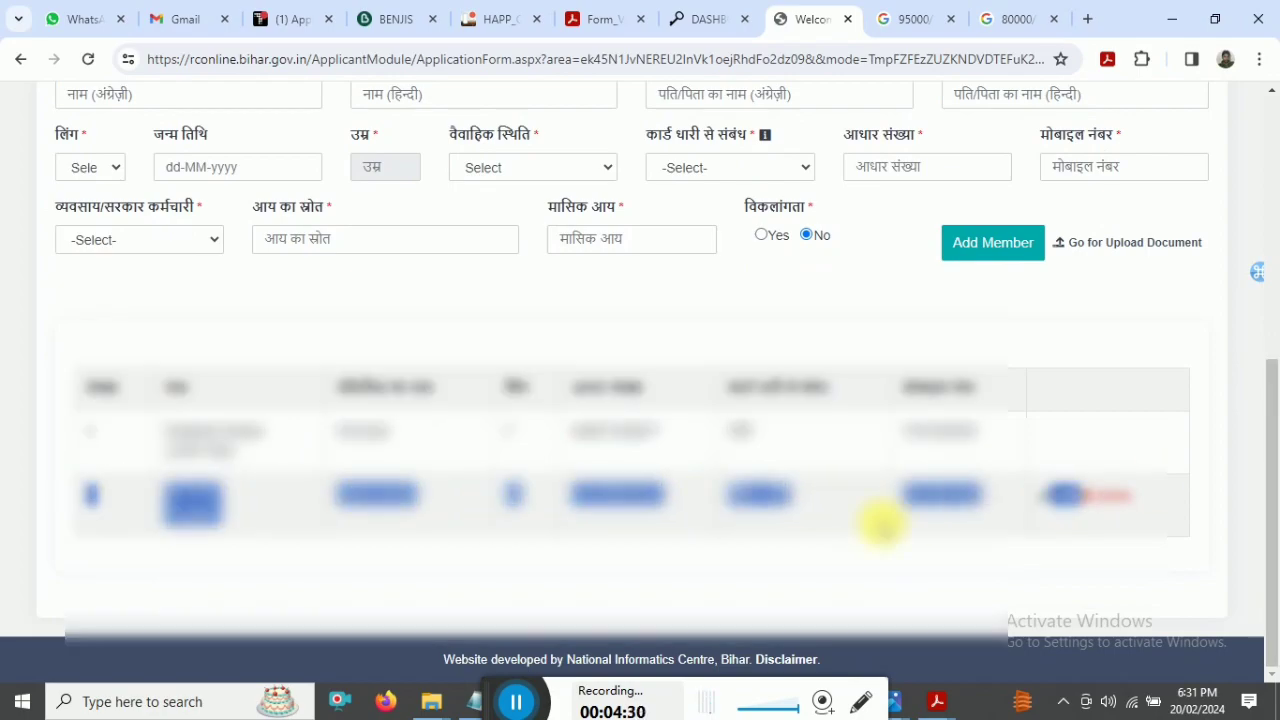
{"action": "left_click", "coordinate": [880, 520]}
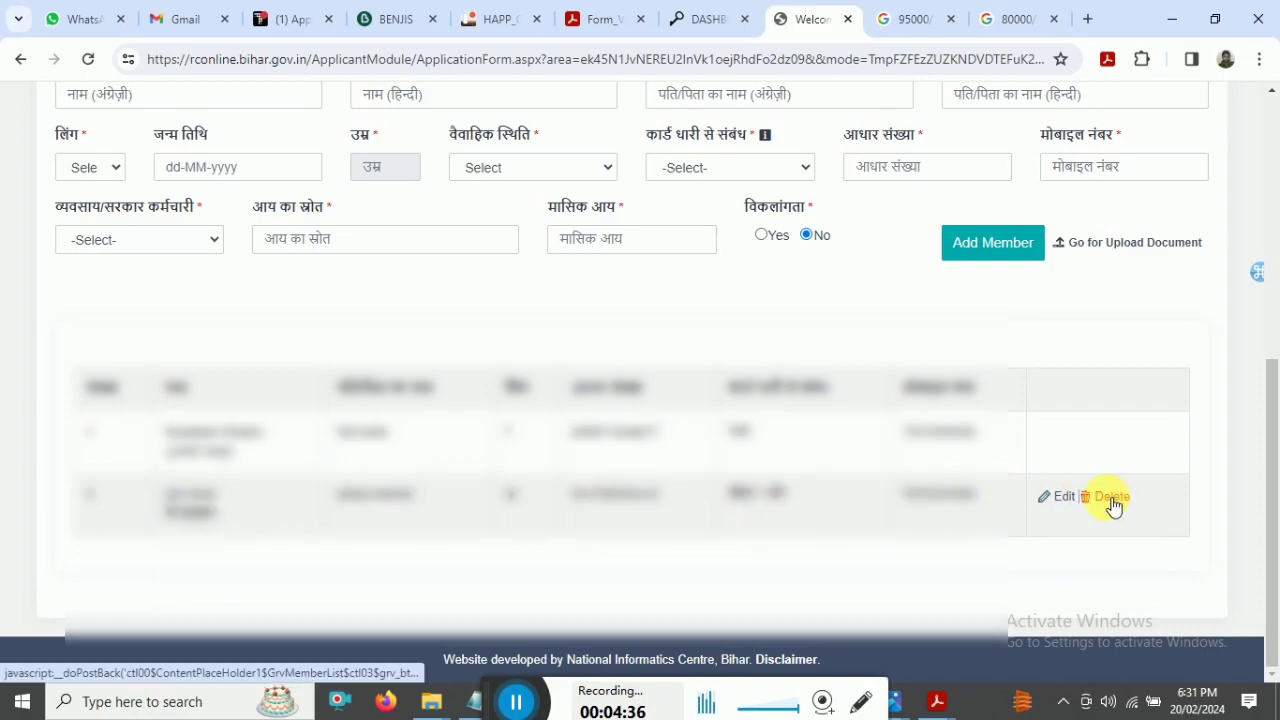
{"action": "scroll", "coordinate": [1276, 356], "scroll_direction": "up", "scroll_amount": 3}
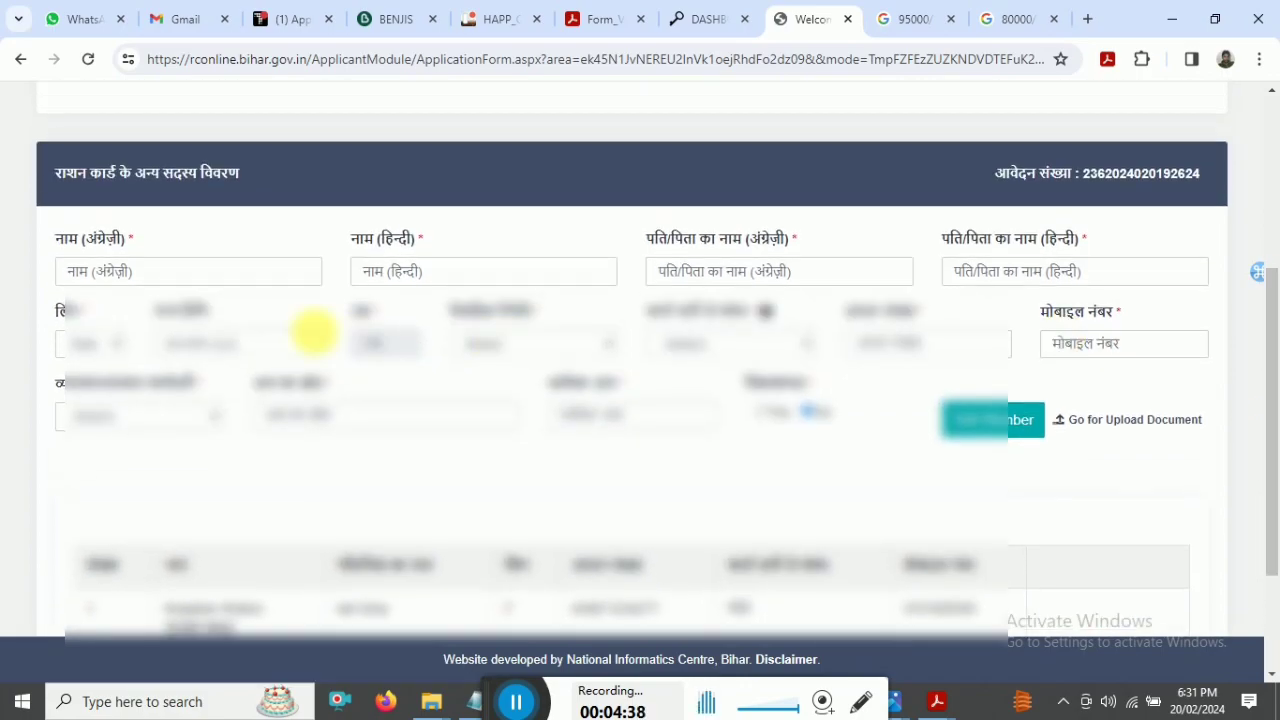
- Fill in the new member's name fields, choose an occupation and enter income source 10
{"action": "left_click", "coordinate": [800, 271]}
{"action": "left_click", "coordinate": [1030, 271]}
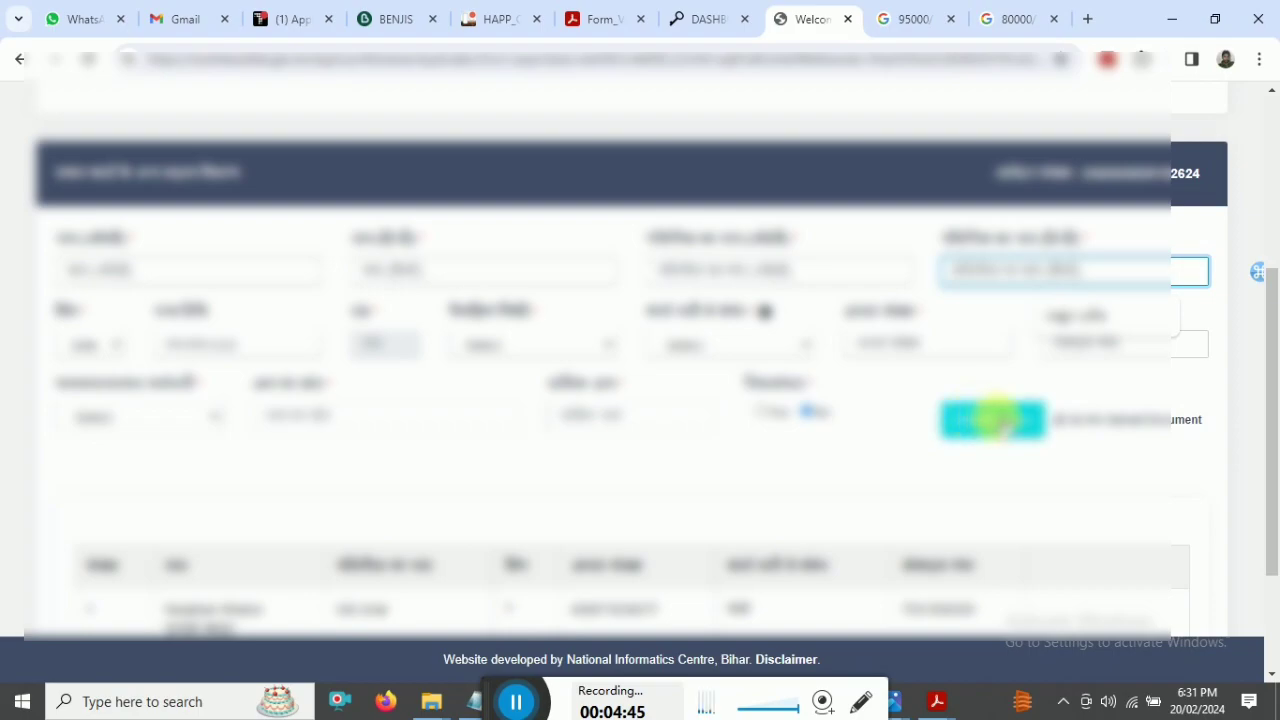
{"action": "left_click_drag", "start_coordinate": [1271, 400], "coordinate": [1275, 487]}
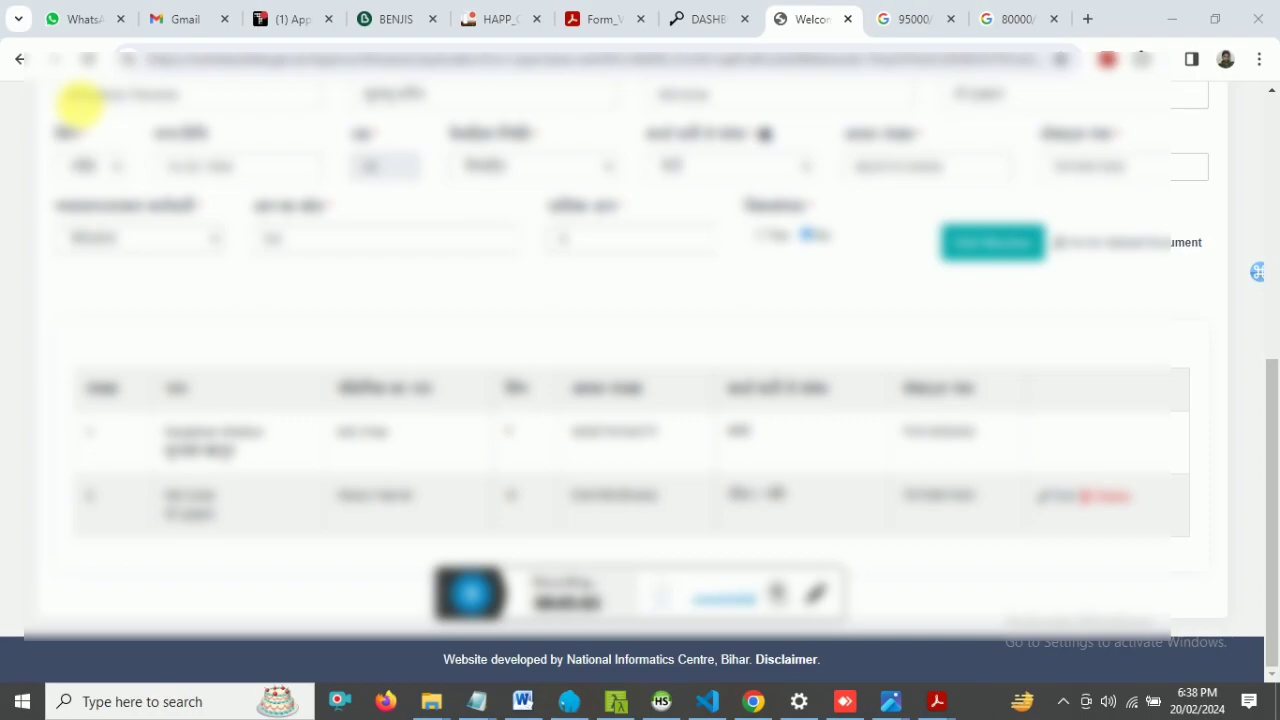
{"action": "left_click", "coordinate": [87, 240]}
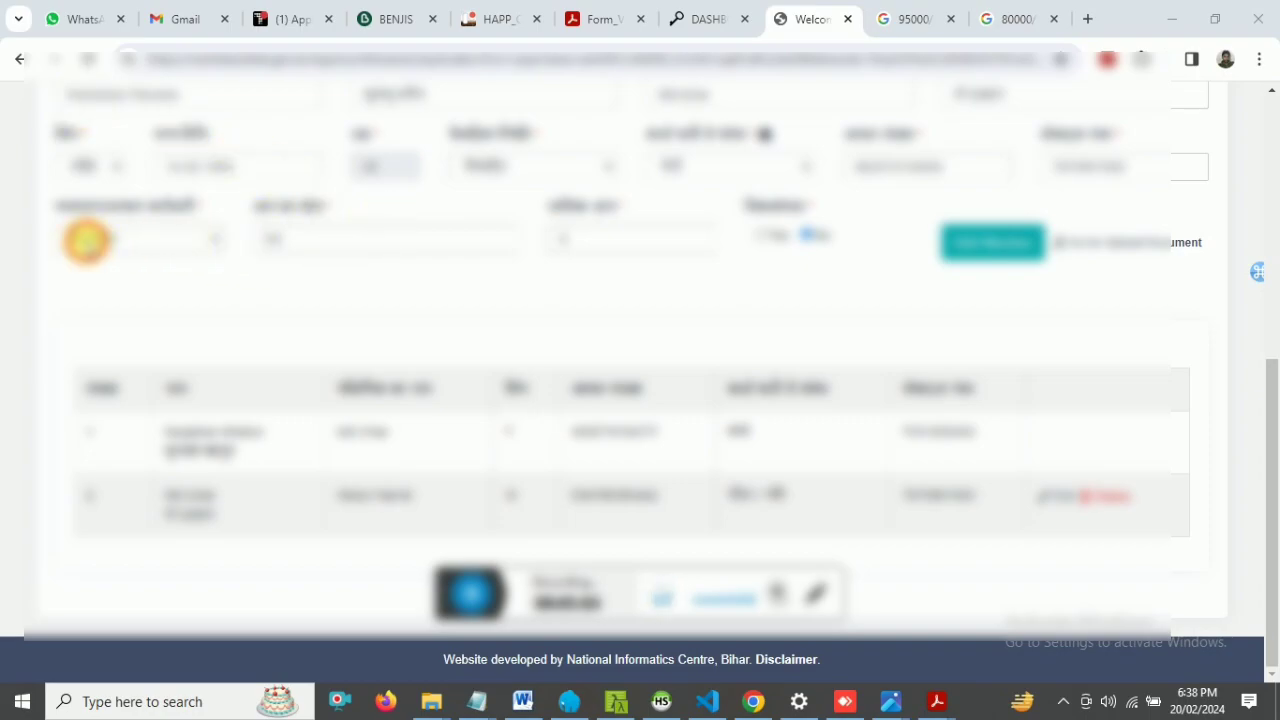
{"action": "key", "text": "Return"}
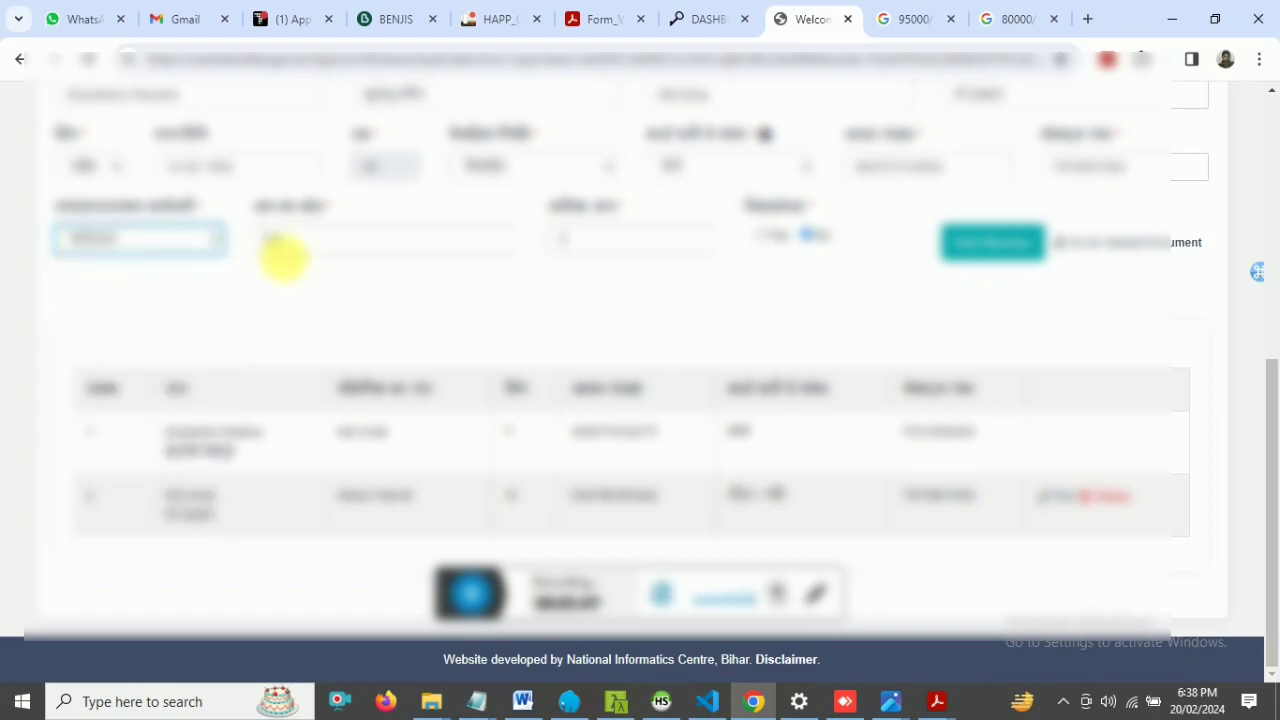
{"action": "left_click", "coordinate": [273, 245]}
{"action": "type", "text": "10"}
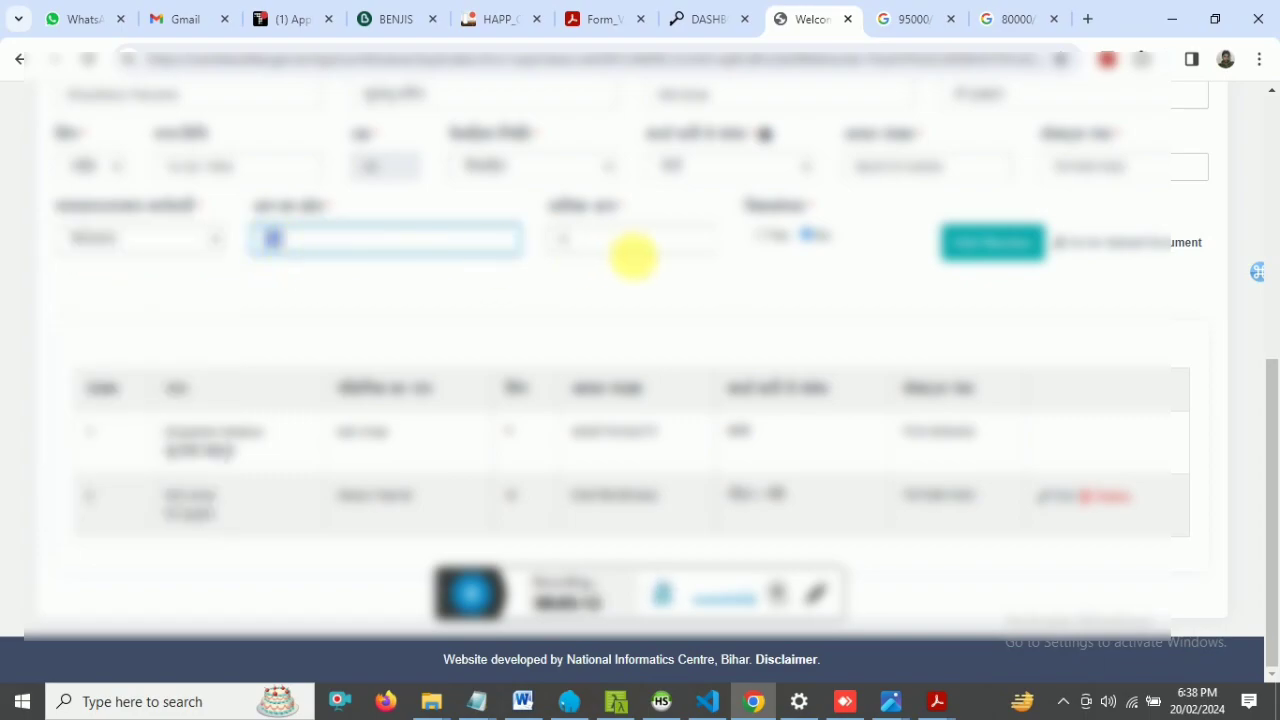
{"action": "left_click", "coordinate": [594, 249]}
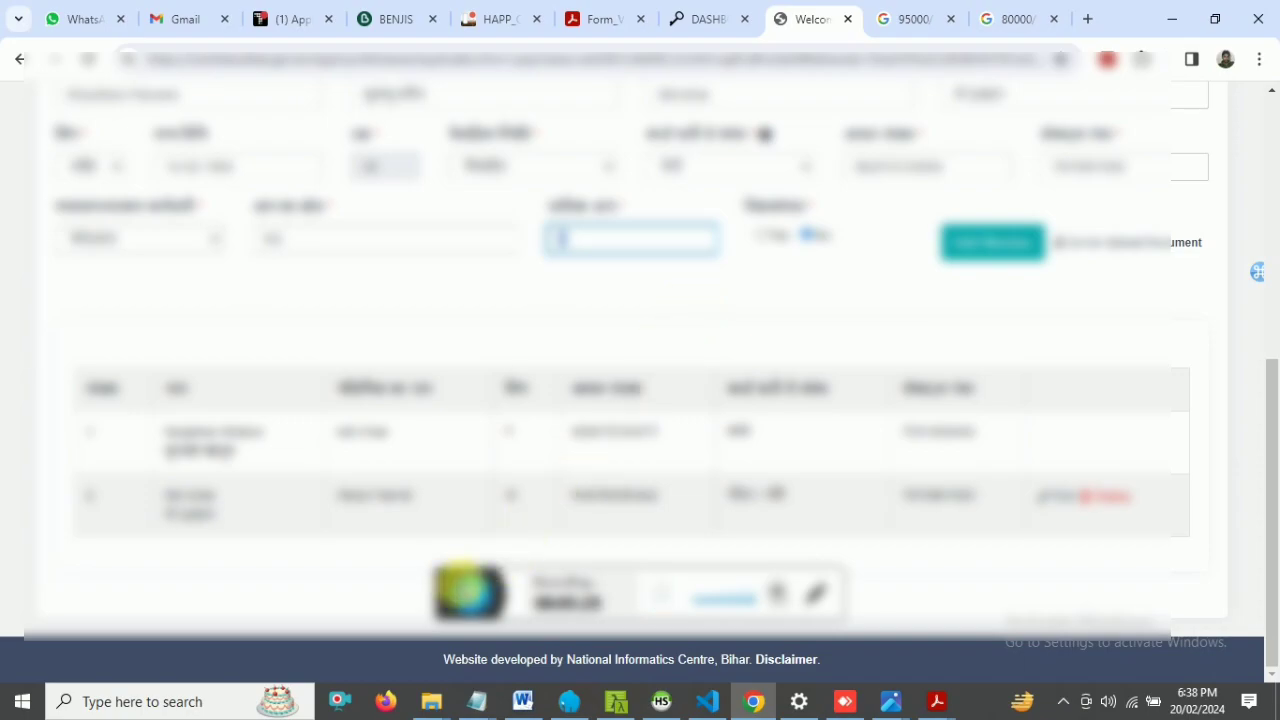
- Finish the monthly income entry and leave the member form via Go for Upload Document
{"action": "left_click", "coordinate": [470, 592]}
{"action": "left_click", "coordinate": [586, 251]}
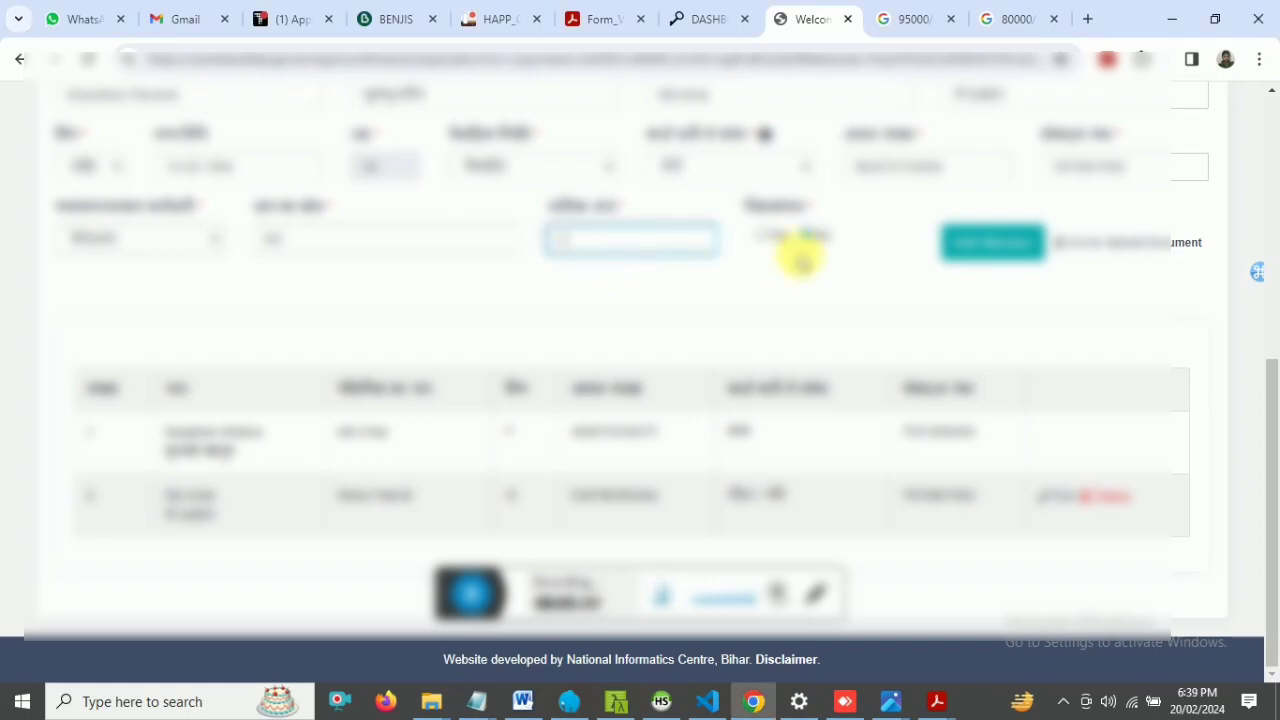
{"action": "left_click", "coordinate": [986, 240]}
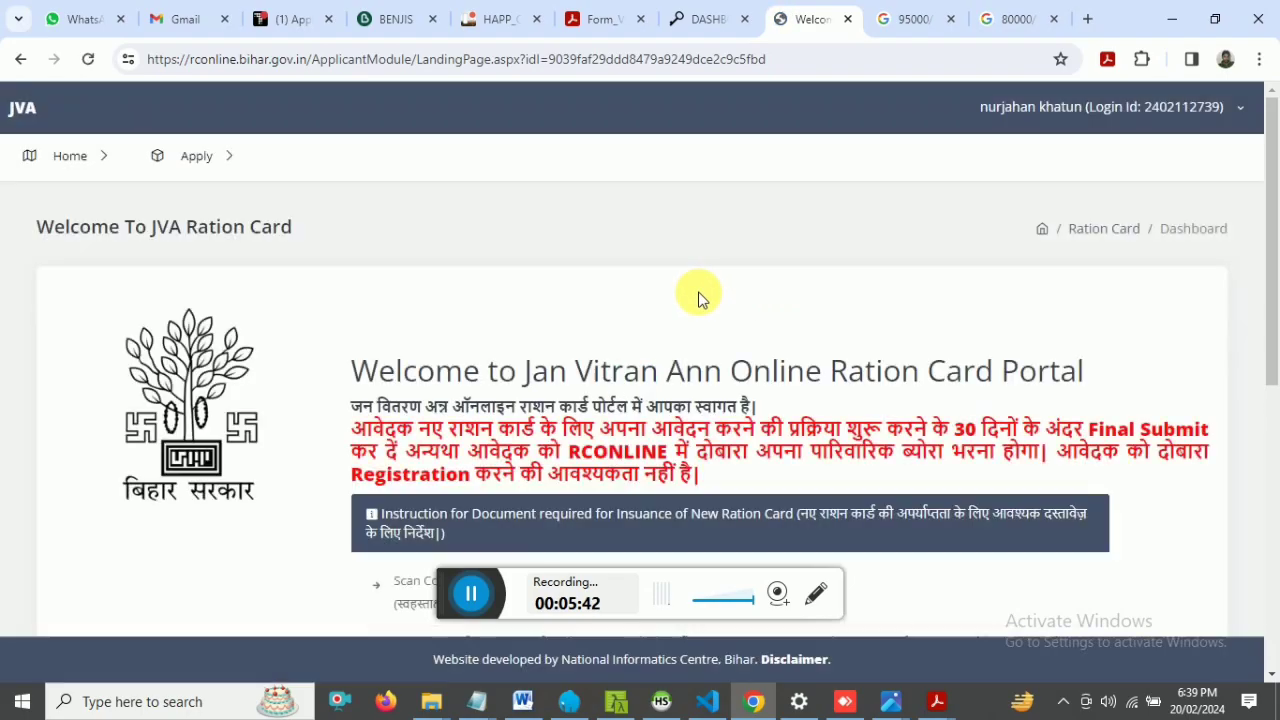
- From the dashboard, go to Apply > Edit Application > Member to edit family members
{"action": "scroll", "coordinate": [714, 329], "scroll_direction": "down", "scroll_amount": 5}
{"action": "scroll", "coordinate": [714, 329], "scroll_direction": "up", "scroll_amount": 5}
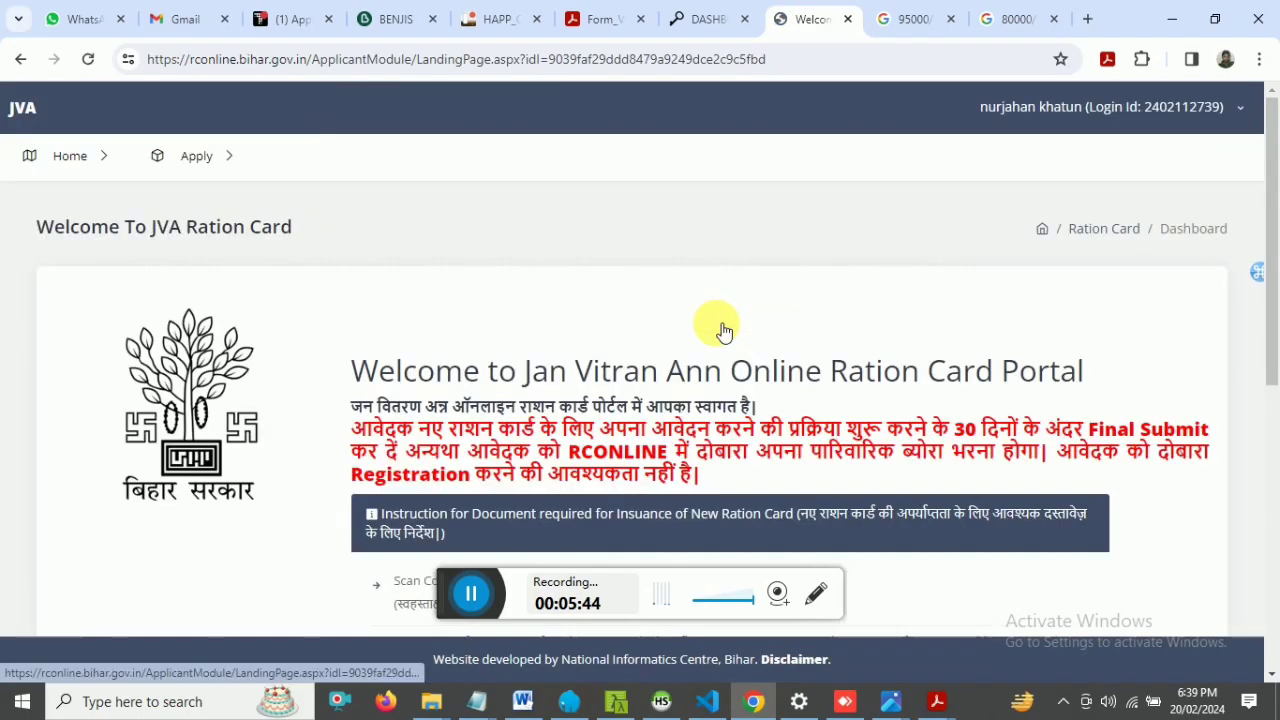
{"action": "mouse_move", "coordinate": [200, 157]}
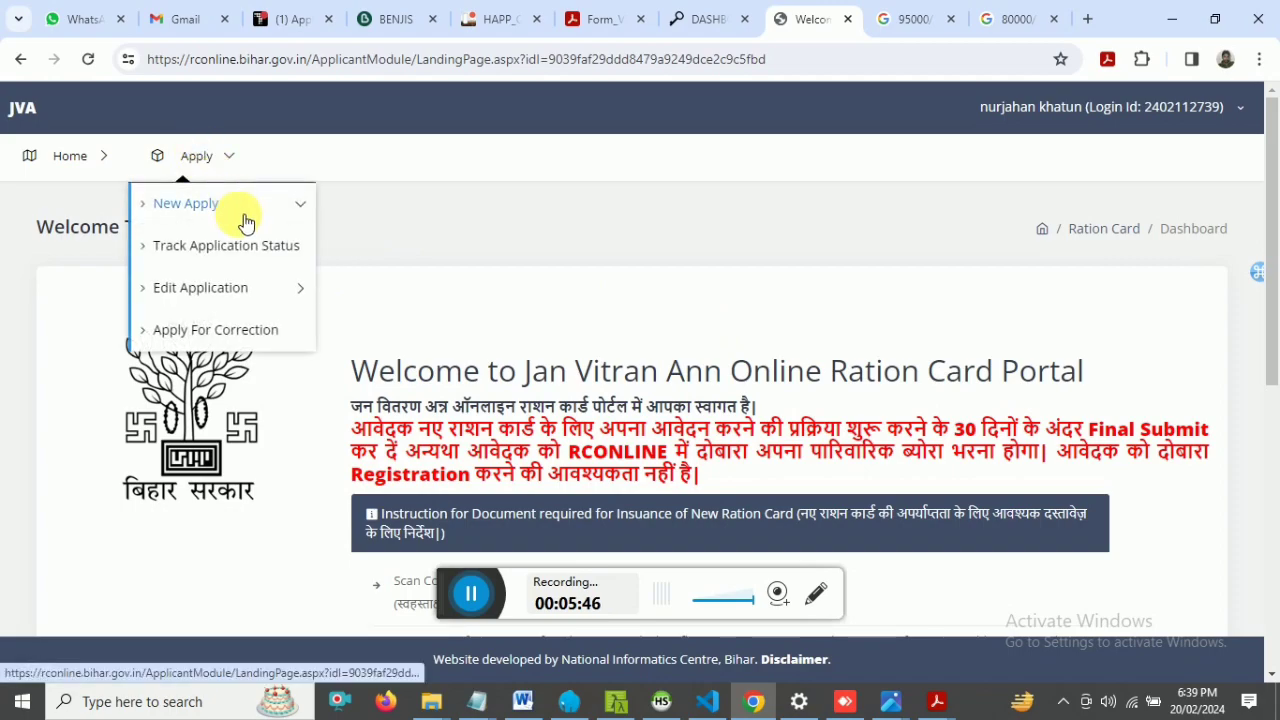
{"action": "left_click", "coordinate": [220, 297]}
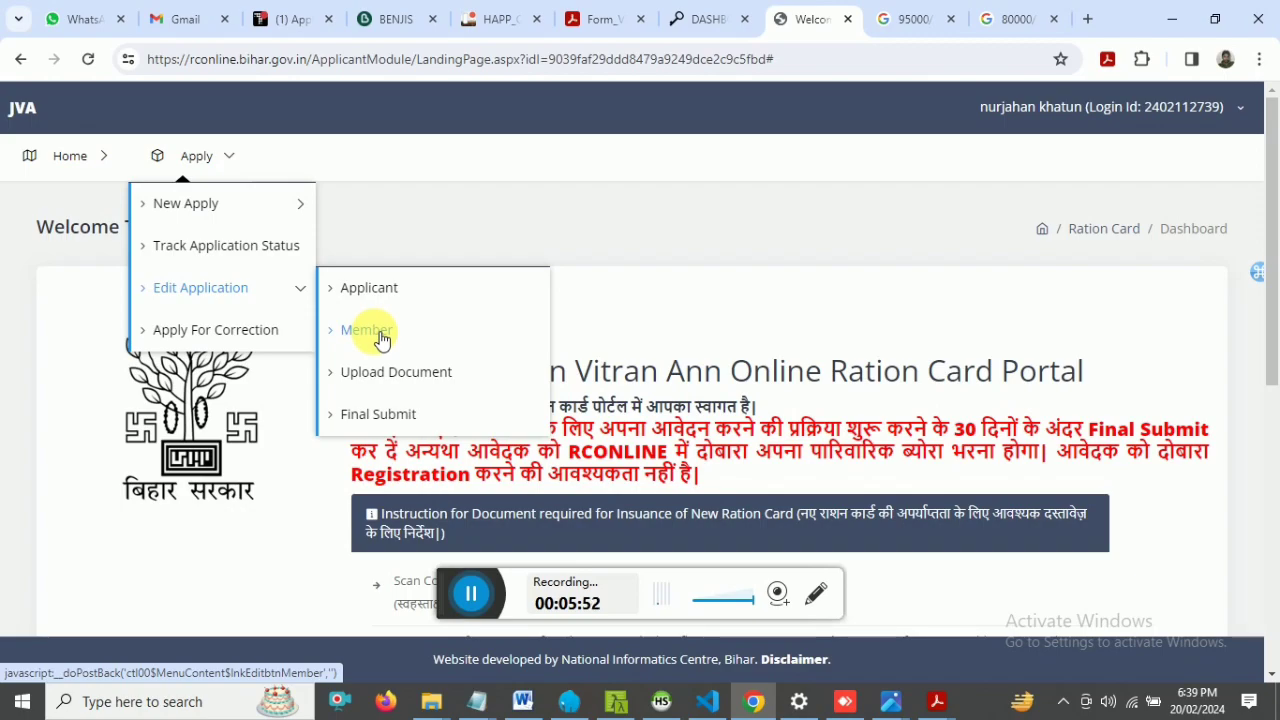
{"action": "left_click", "coordinate": [381, 338]}
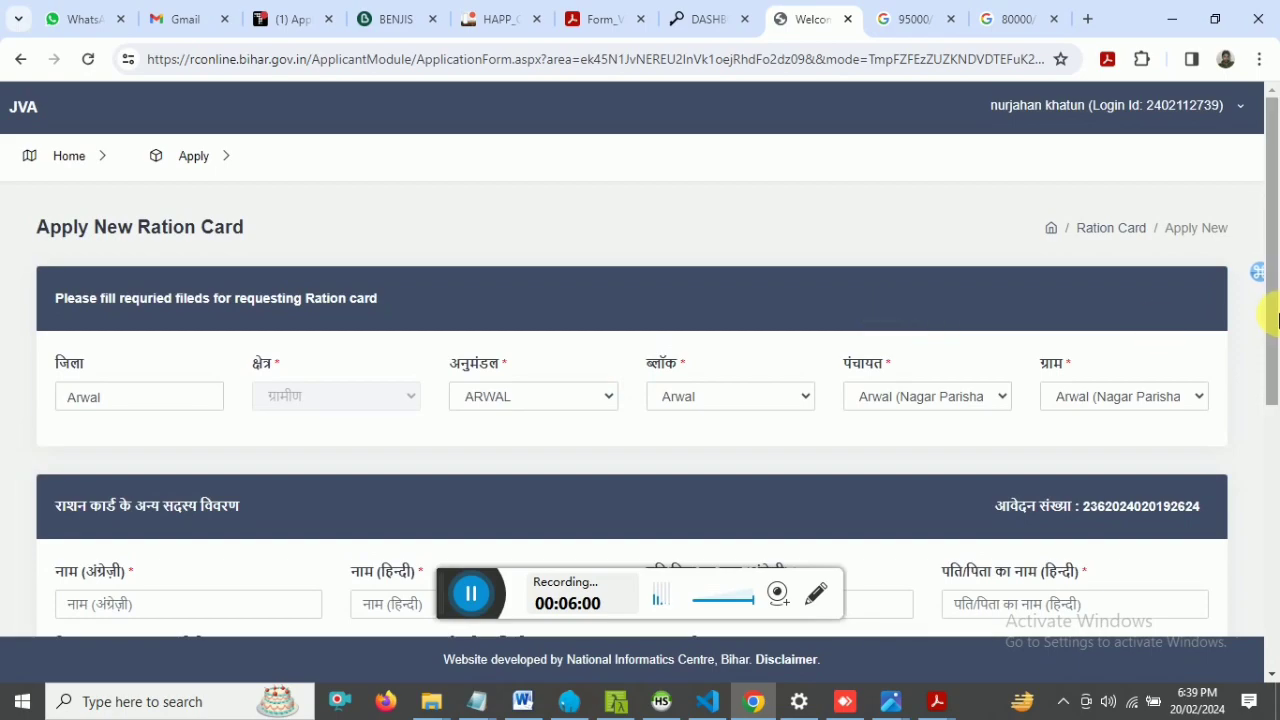
- Scroll down the form and start entering the new member's English name and Aadhaar number
{"action": "left_click_drag", "start_coordinate": [1262, 271], "coordinate": [1260, 520]}
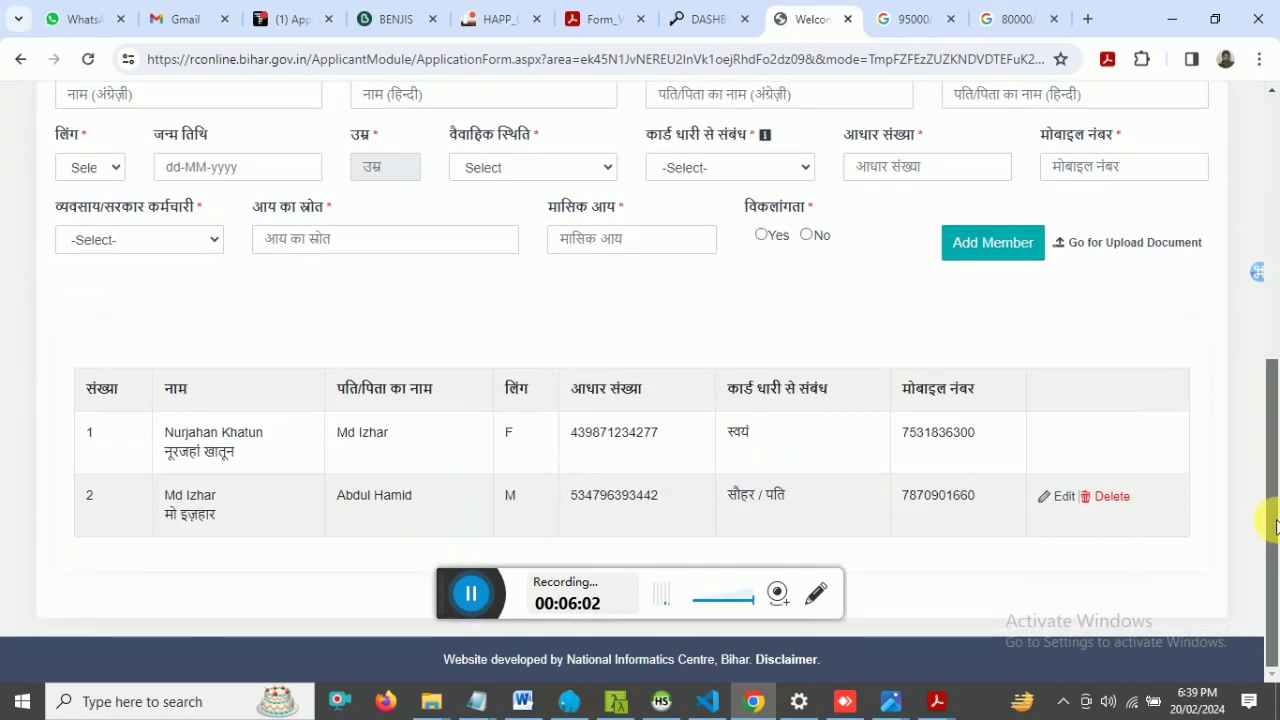
{"action": "left_click_drag", "start_coordinate": [1272, 457], "coordinate": [1277, 427]}
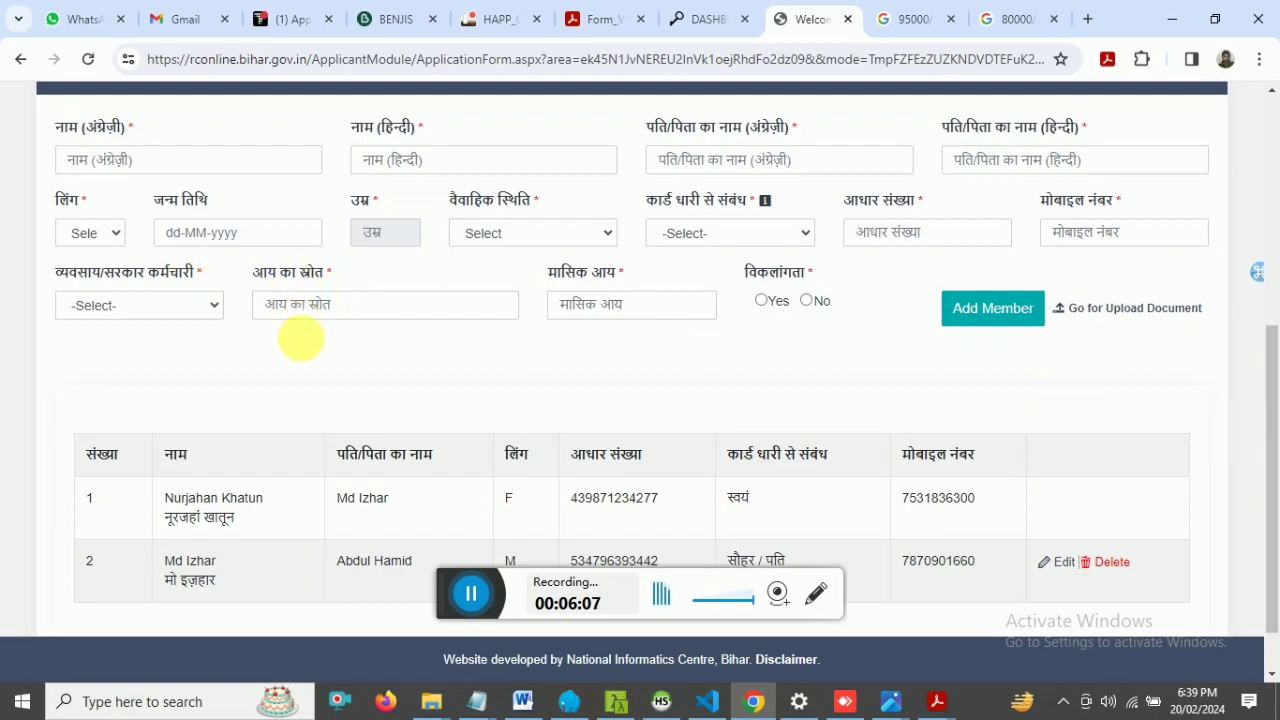
{"action": "left_click_drag", "start_coordinate": [1273, 473], "coordinate": [1276, 407]}
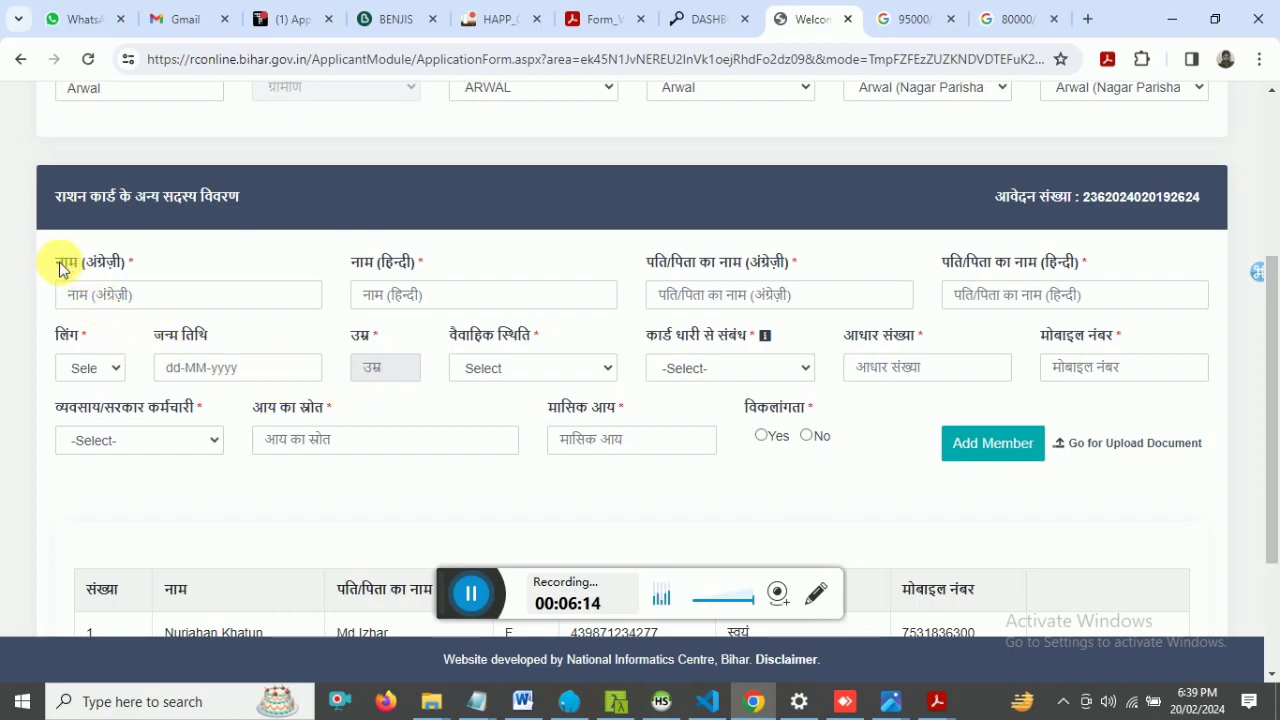
{"action": "left_click", "coordinate": [140, 298]}
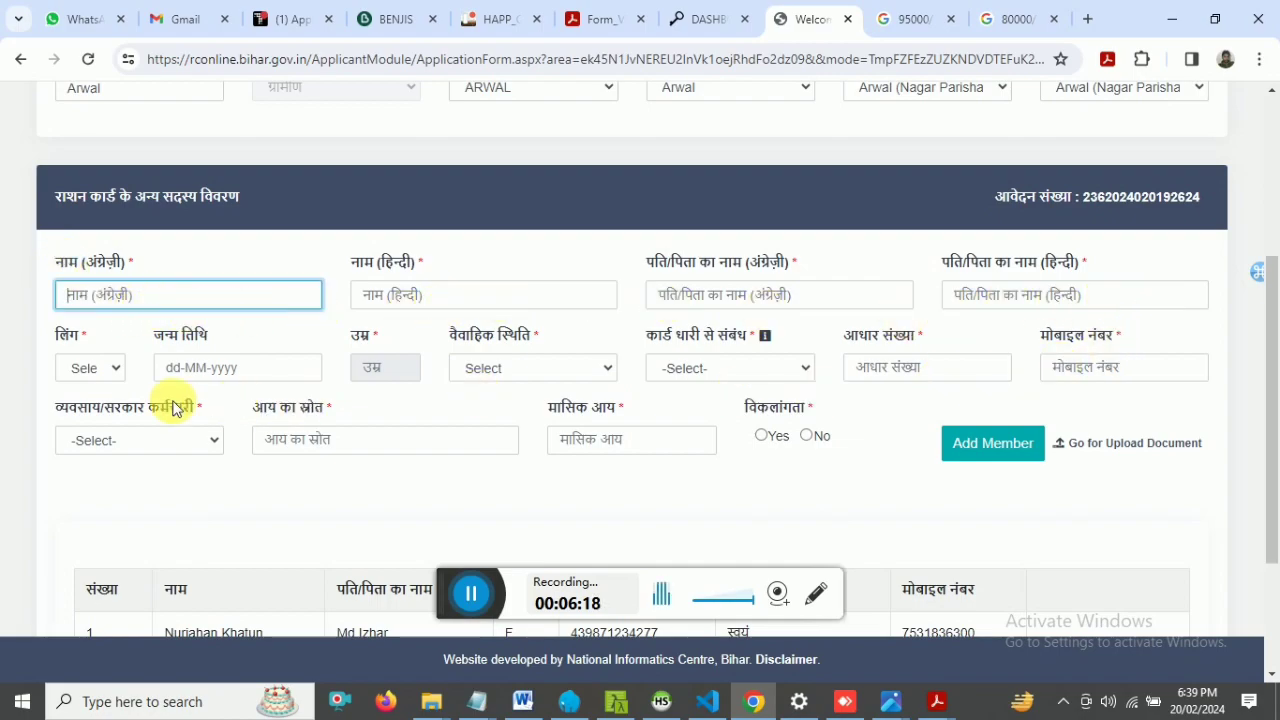
{"action": "left_click", "coordinate": [887, 368]}
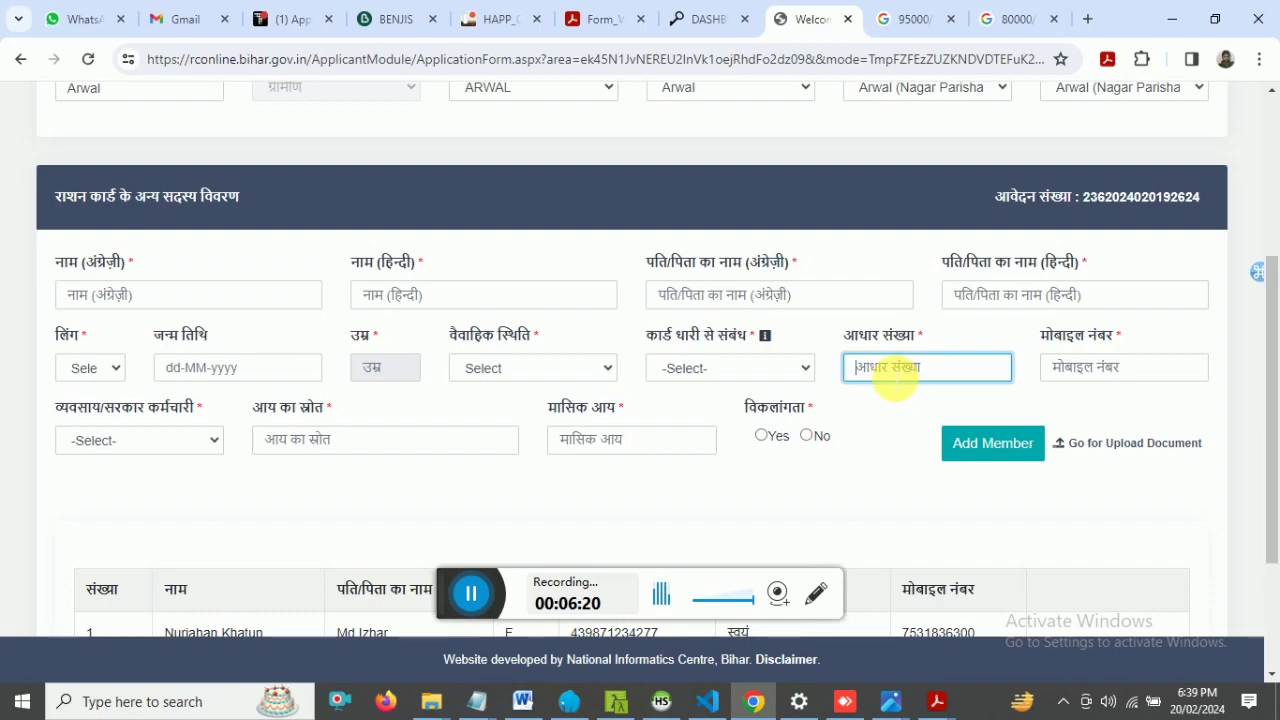
{"action": "left_click", "coordinate": [884, 375]}
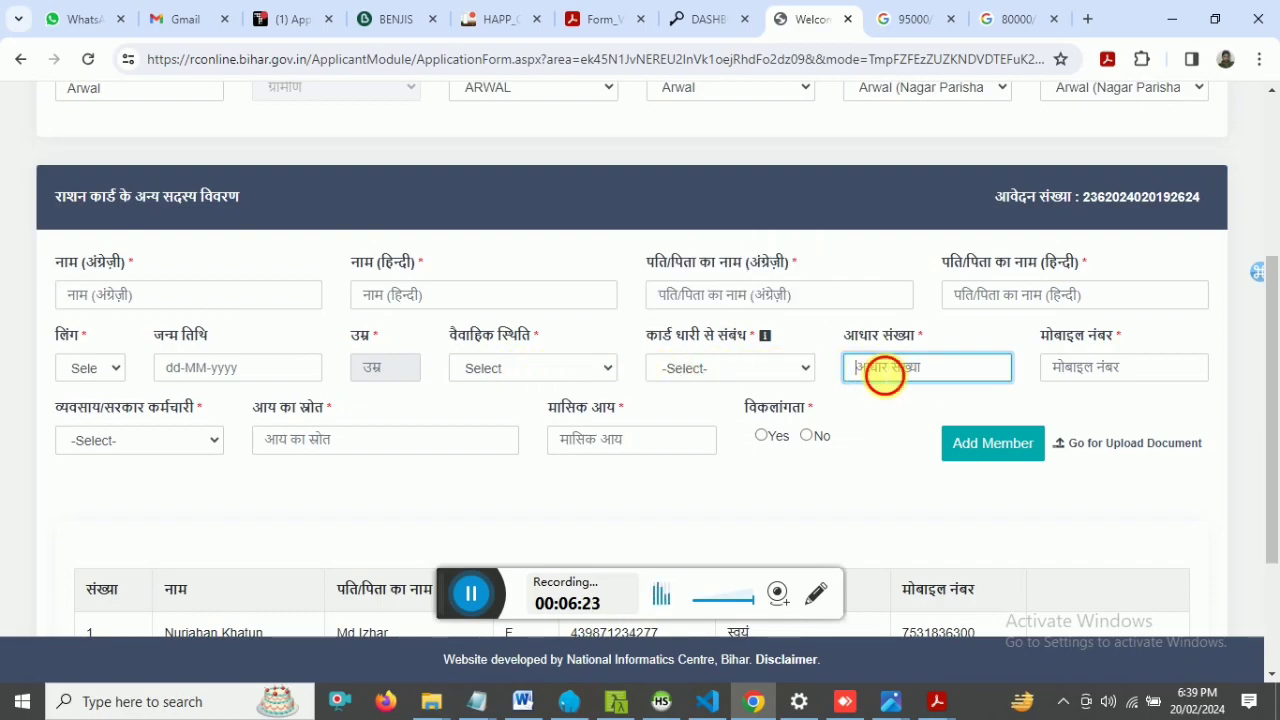
- Set the member's occupation to बेरोजगार, go over the income fields and mark disability as No
{"action": "left_click", "coordinate": [122, 450]}
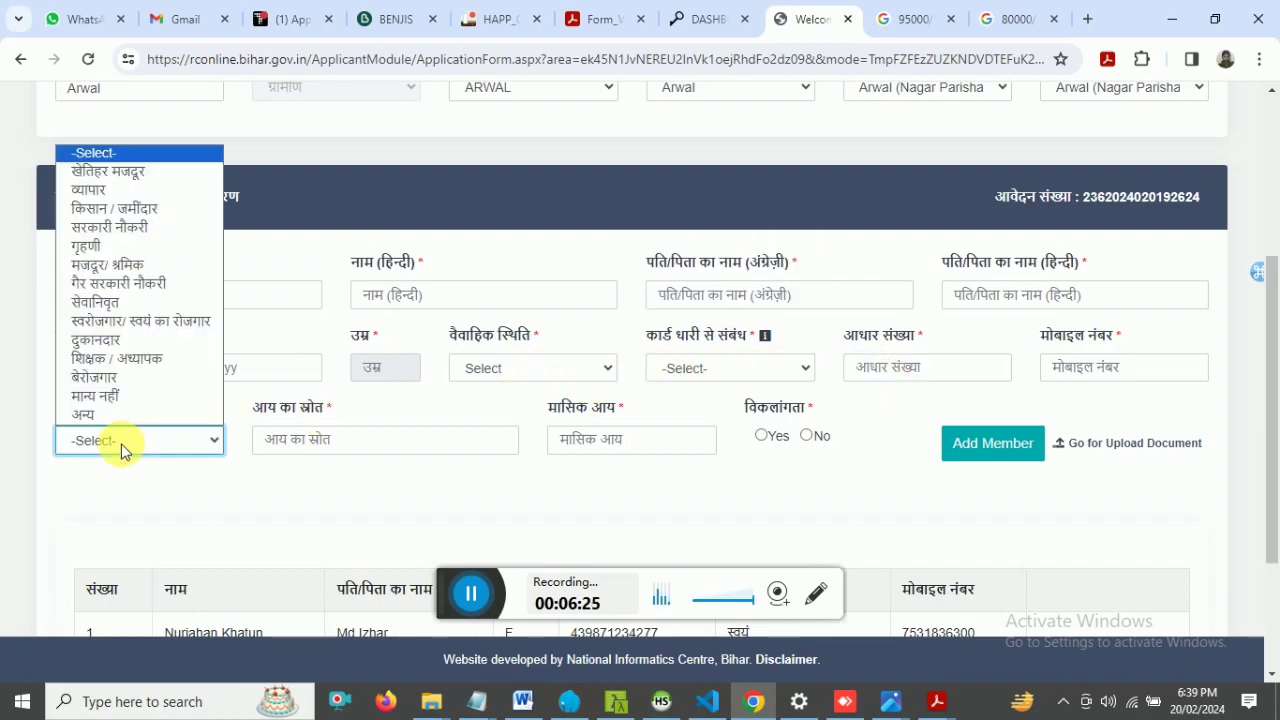
{"action": "left_click", "coordinate": [100, 377]}
{"action": "left_click", "coordinate": [290, 438]}
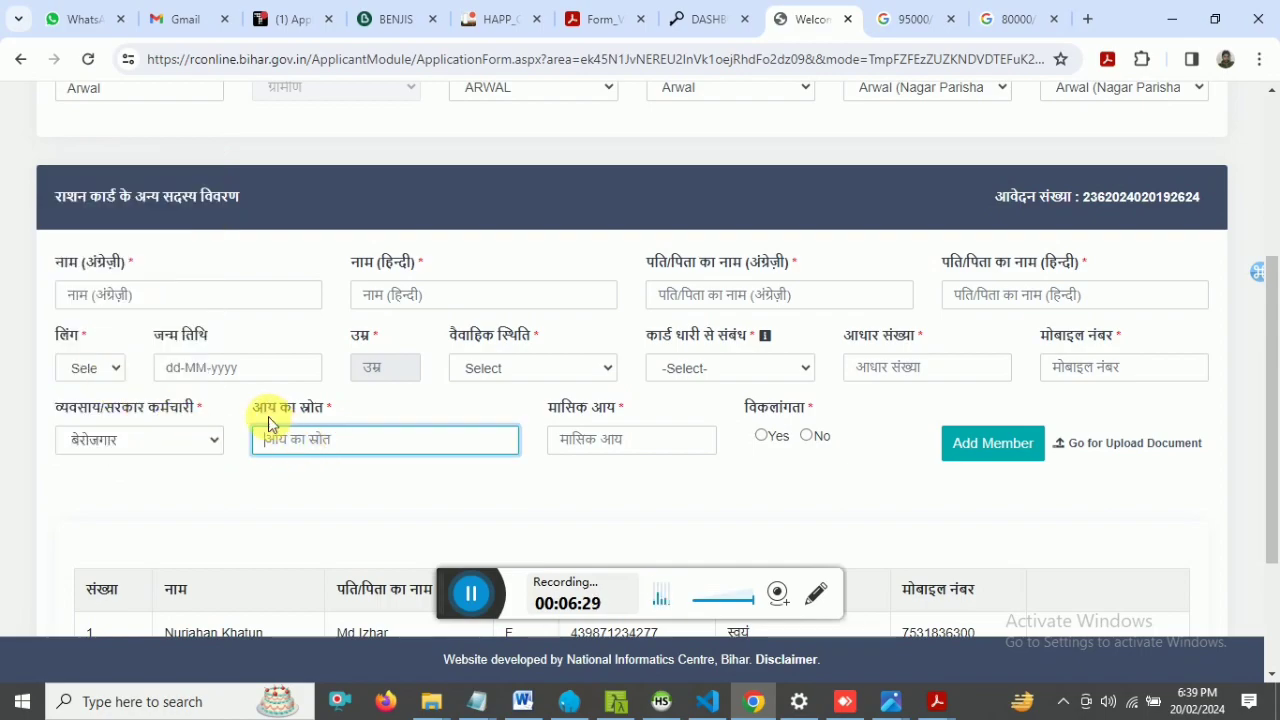
{"action": "left_click_drag", "start_coordinate": [257, 412], "coordinate": [343, 428]}
{"action": "left_click", "coordinate": [343, 440]}
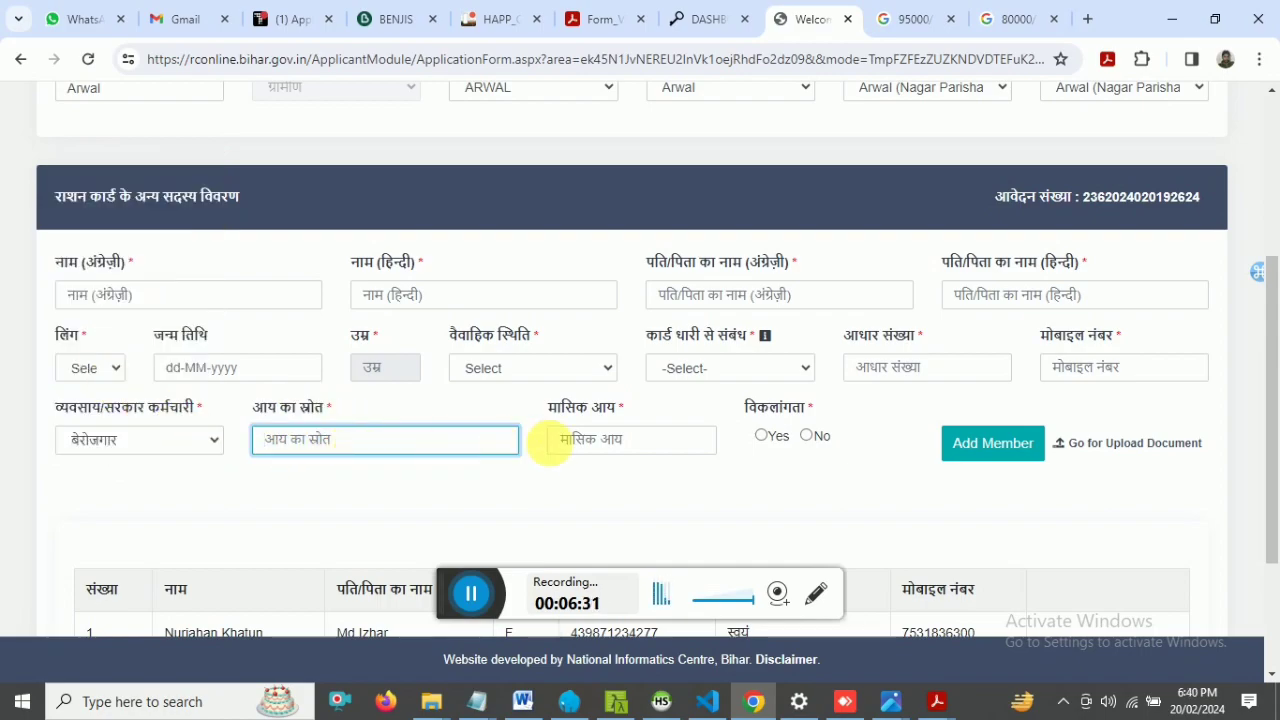
{"action": "left_click", "coordinate": [614, 443]}
{"action": "left_click_drag", "start_coordinate": [528, 414], "coordinate": [614, 437]}
{"action": "left_click", "coordinate": [614, 440]}
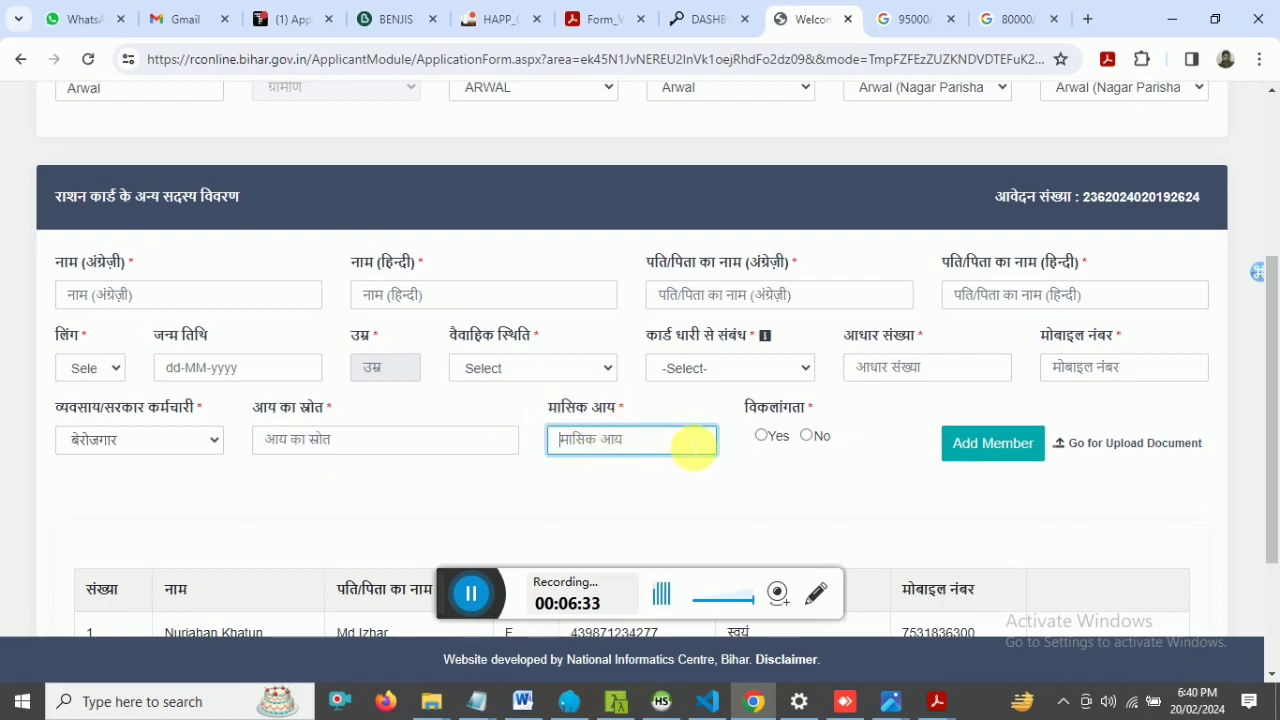
{"action": "left_click", "coordinate": [812, 441]}
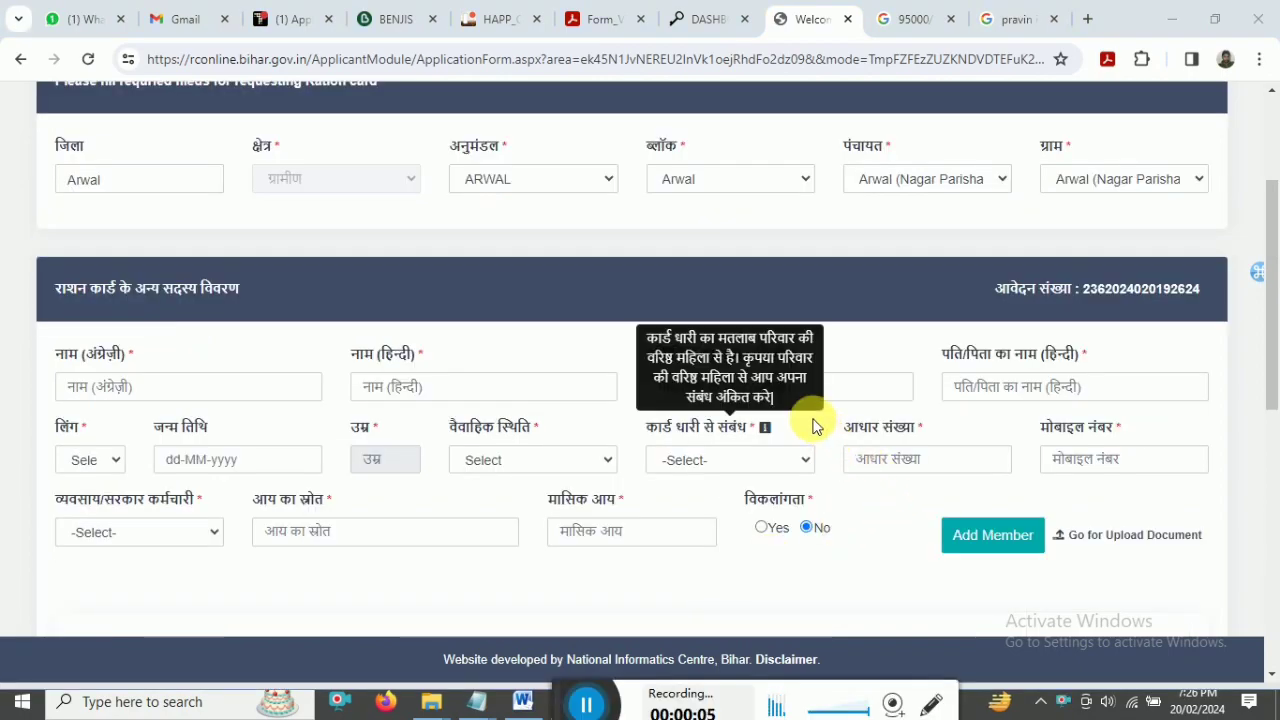
- Go back through the name, father-name, Aadhaar and mobile fields, then reopen the occupation choices
{"action": "scroll", "coordinate": [1275, 340], "scroll_direction": "down", "scroll_amount": 1}
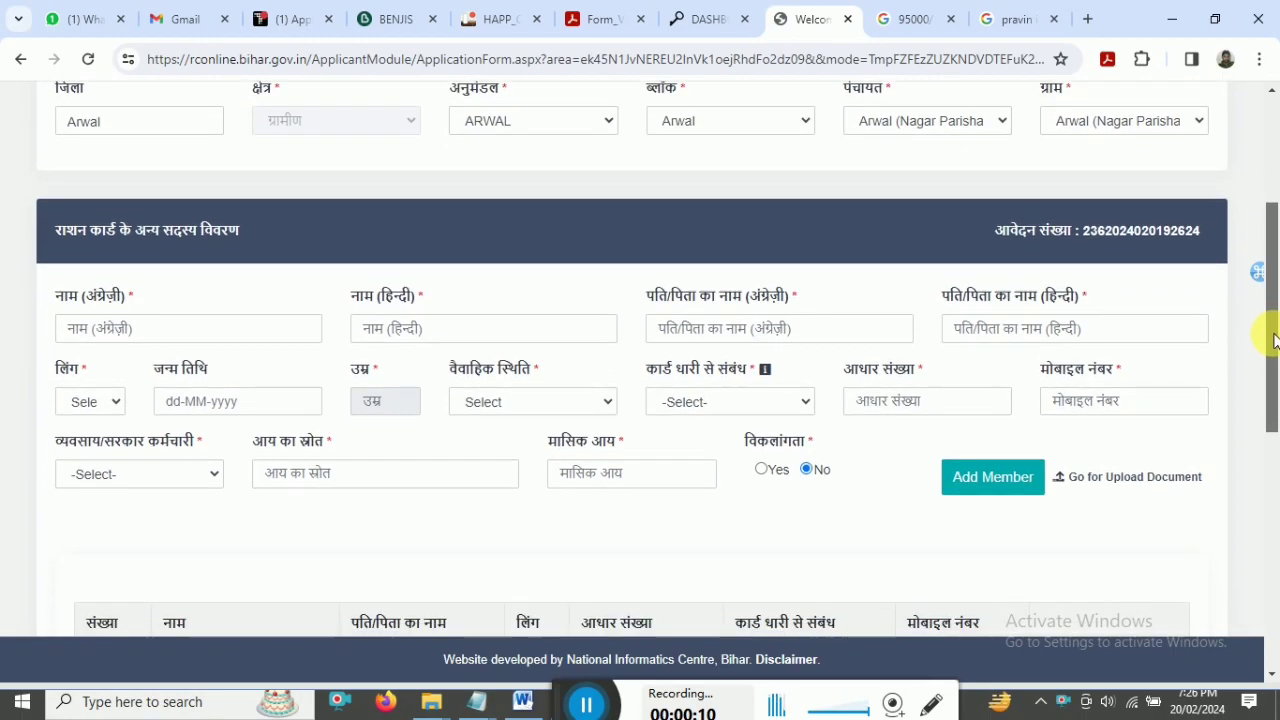
{"action": "left_click_drag", "start_coordinate": [1275, 340], "coordinate": [1275, 345]}
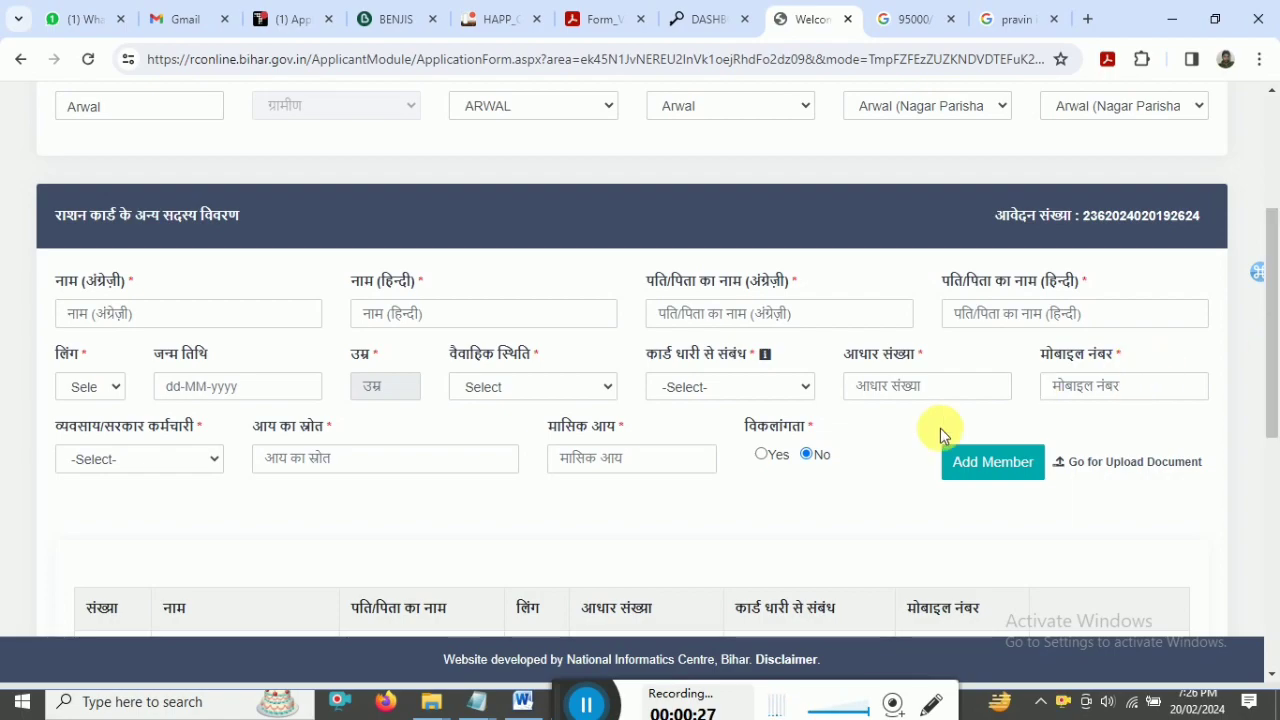
{"action": "left_click", "coordinate": [118, 316]}
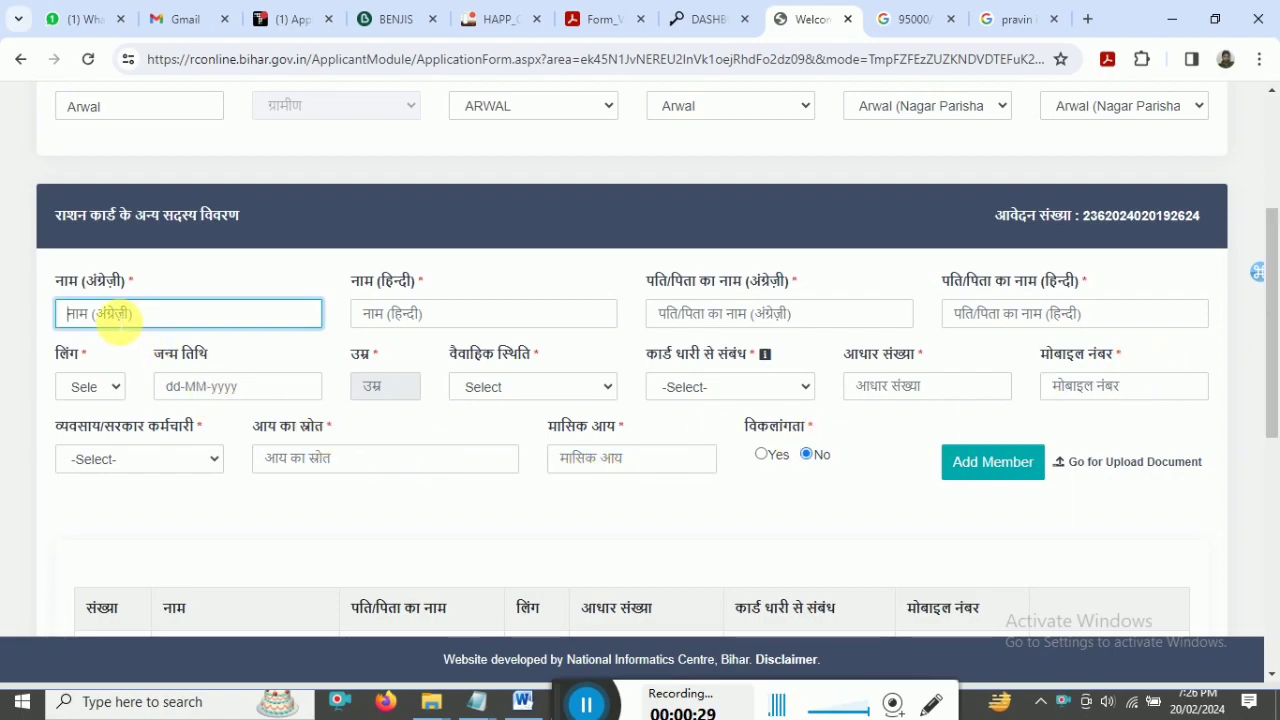
{"action": "left_click", "coordinate": [465, 314]}
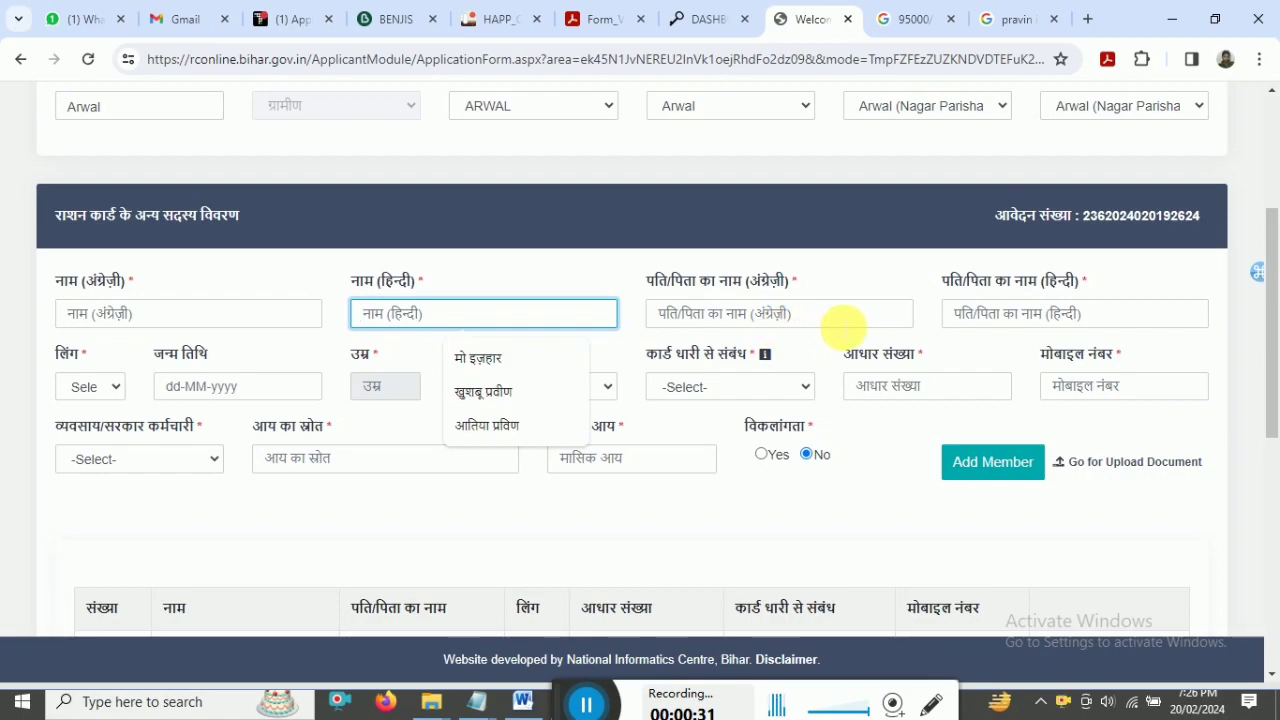
{"action": "left_click", "coordinate": [845, 316]}
{"action": "left_click", "coordinate": [1030, 314]}
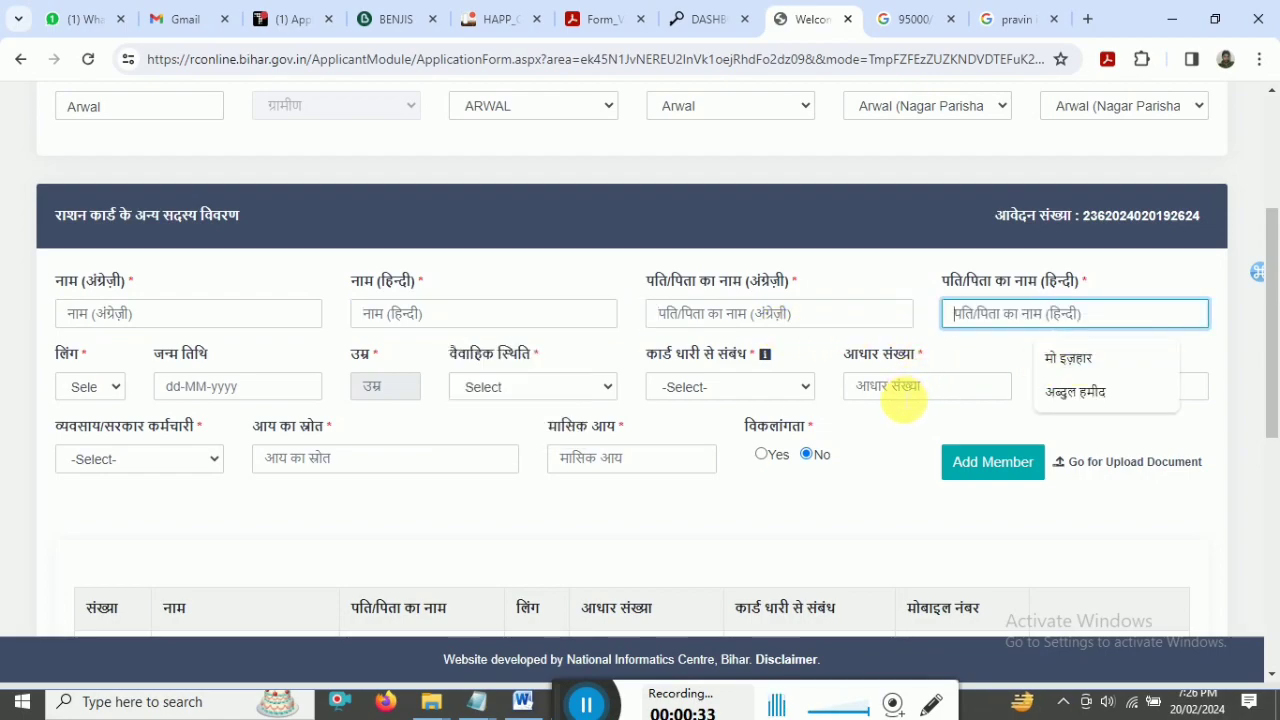
{"action": "left_click", "coordinate": [908, 388]}
{"action": "left_click", "coordinate": [1094, 389]}
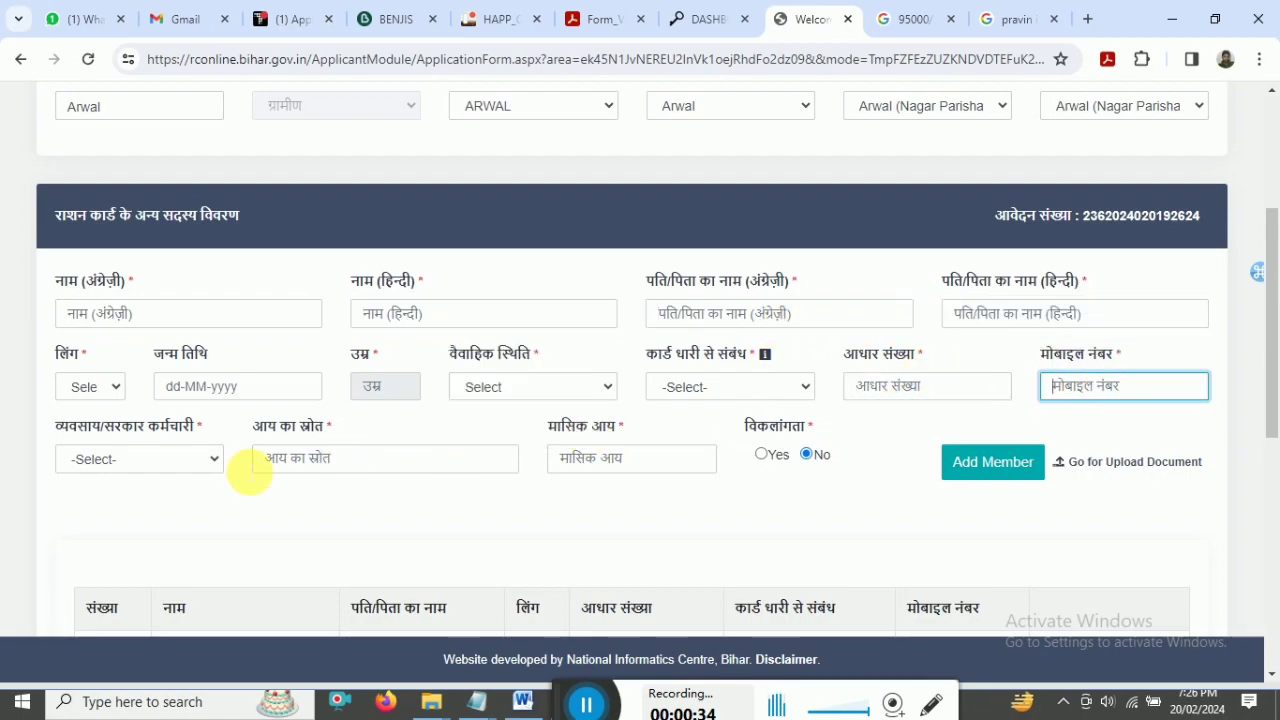
{"action": "left_click", "coordinate": [135, 470]}
{"action": "left_click", "coordinate": [50, 437]}
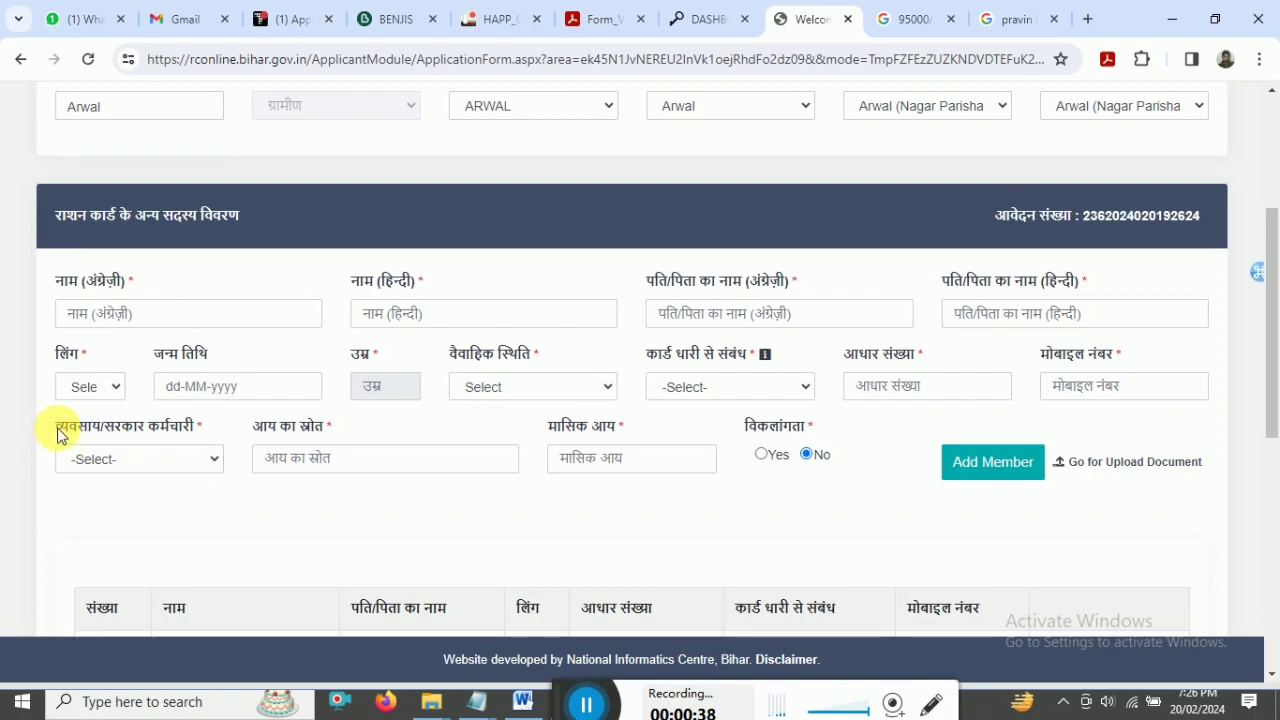
{"action": "left_click", "coordinate": [88, 458]}
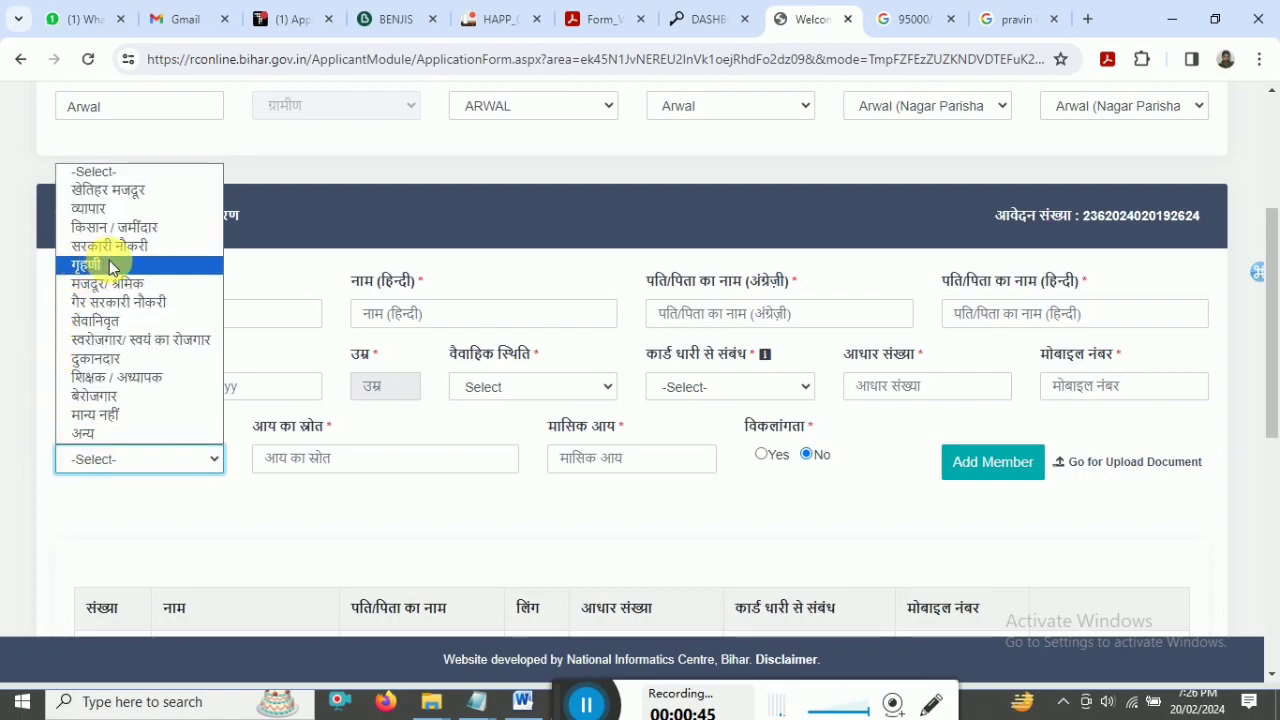
{"action": "left_click", "coordinate": [116, 400]}
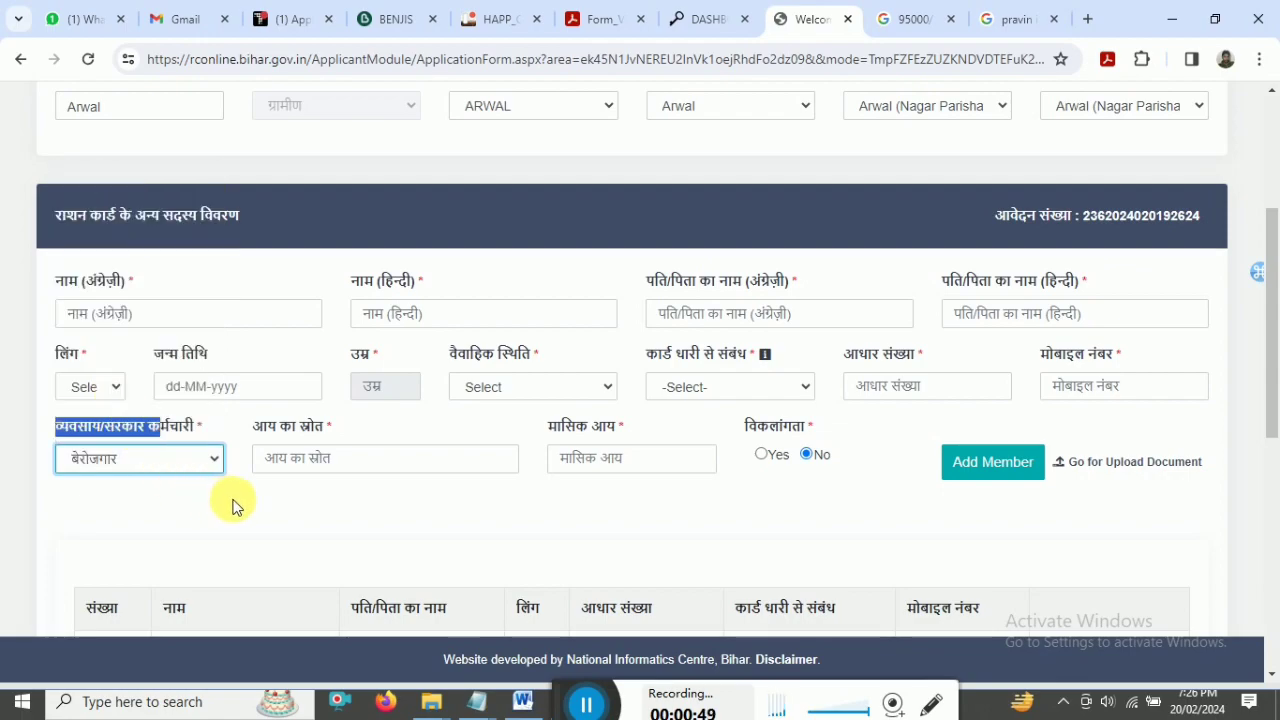
{"action": "left_click", "coordinate": [134, 460]}
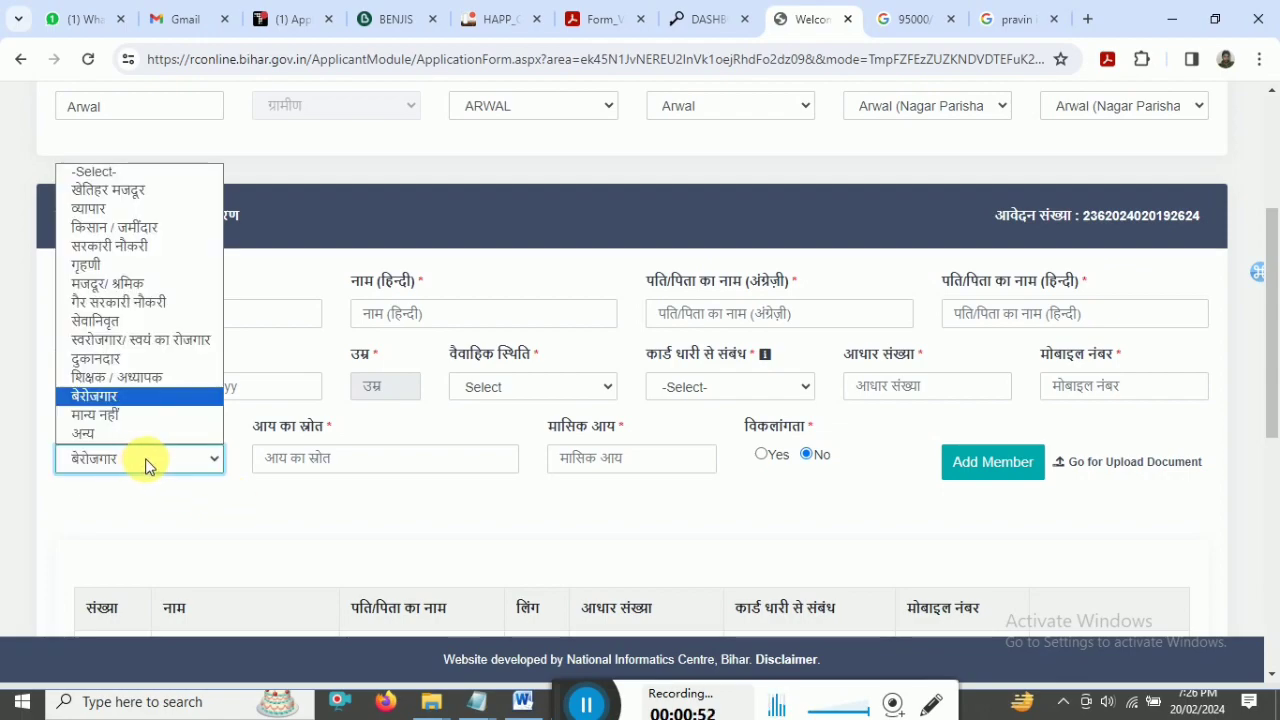
{"action": "left_click", "coordinate": [588, 460]}
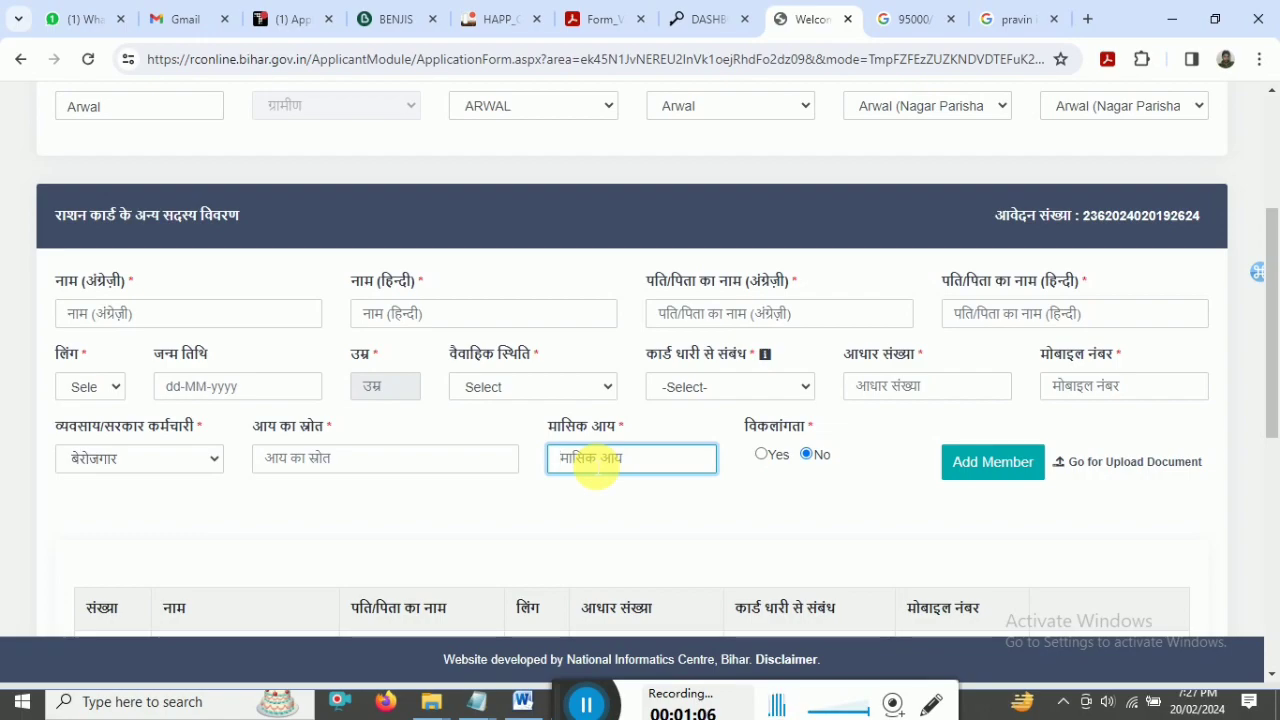
{"action": "left_click", "coordinate": [312, 470]}
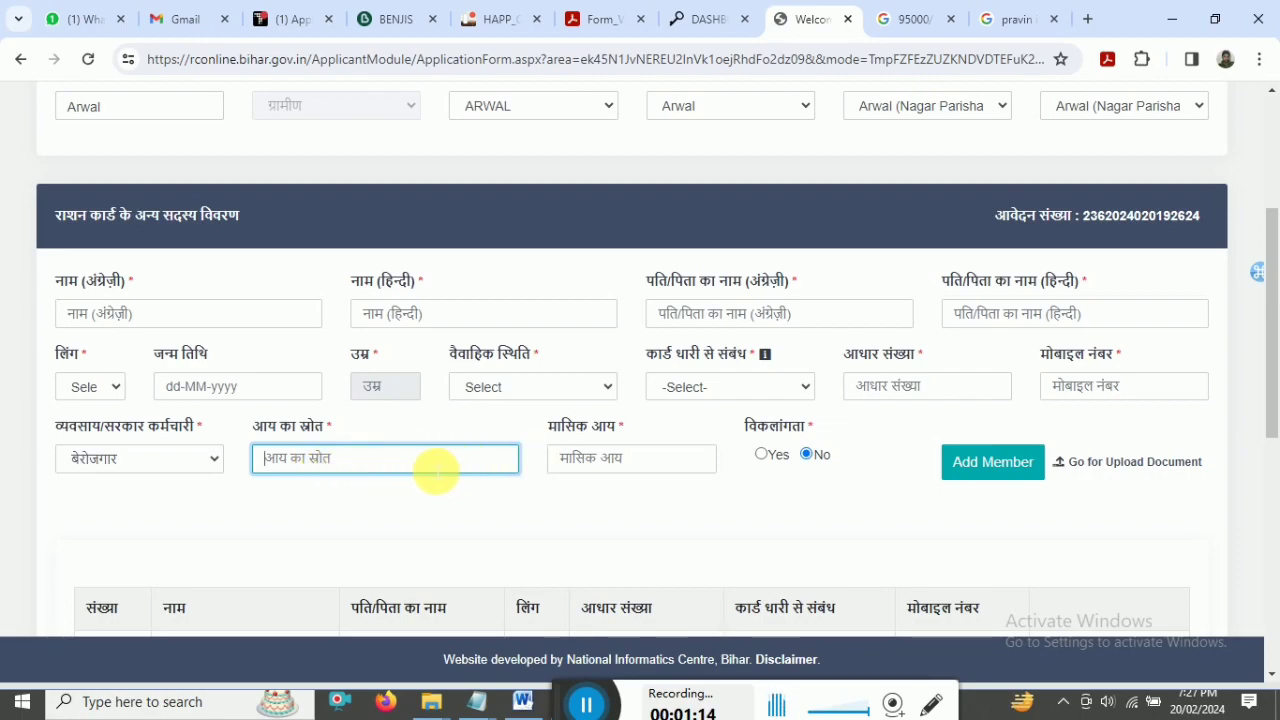
{"action": "left_click", "coordinate": [603, 466]}
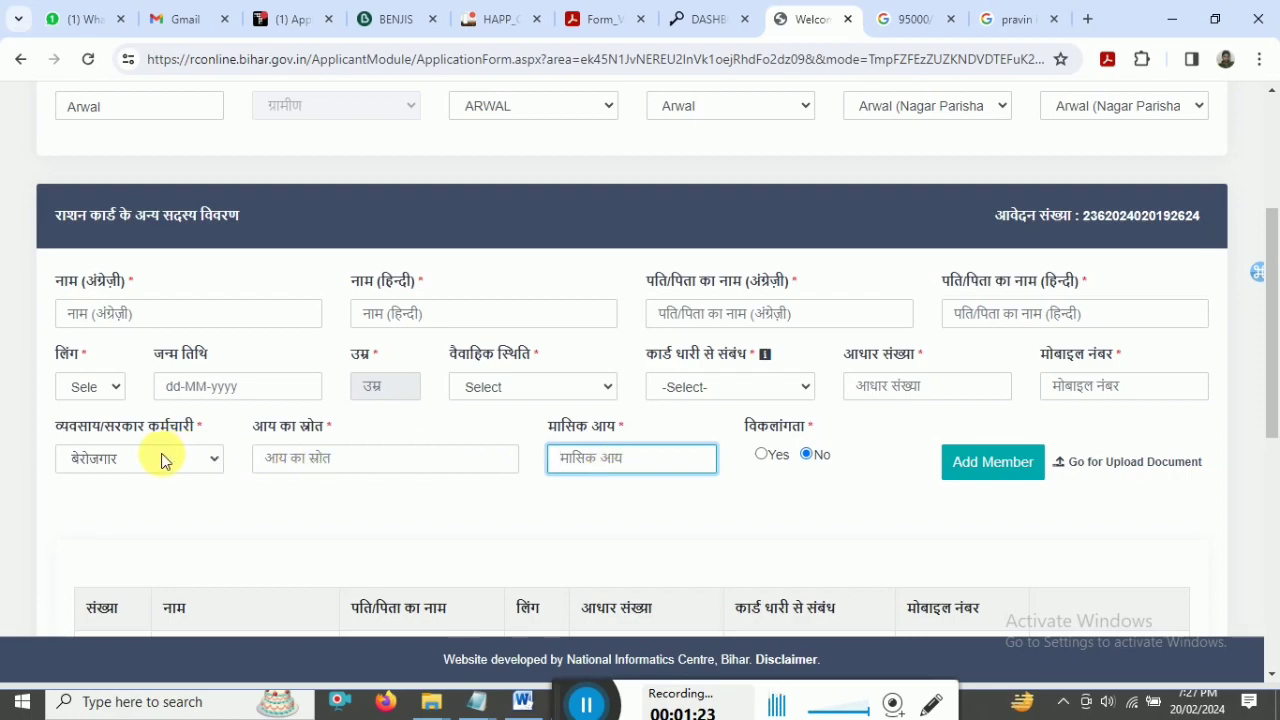
{"action": "left_click", "coordinate": [334, 458]}
{"action": "left_click", "coordinate": [605, 460]}
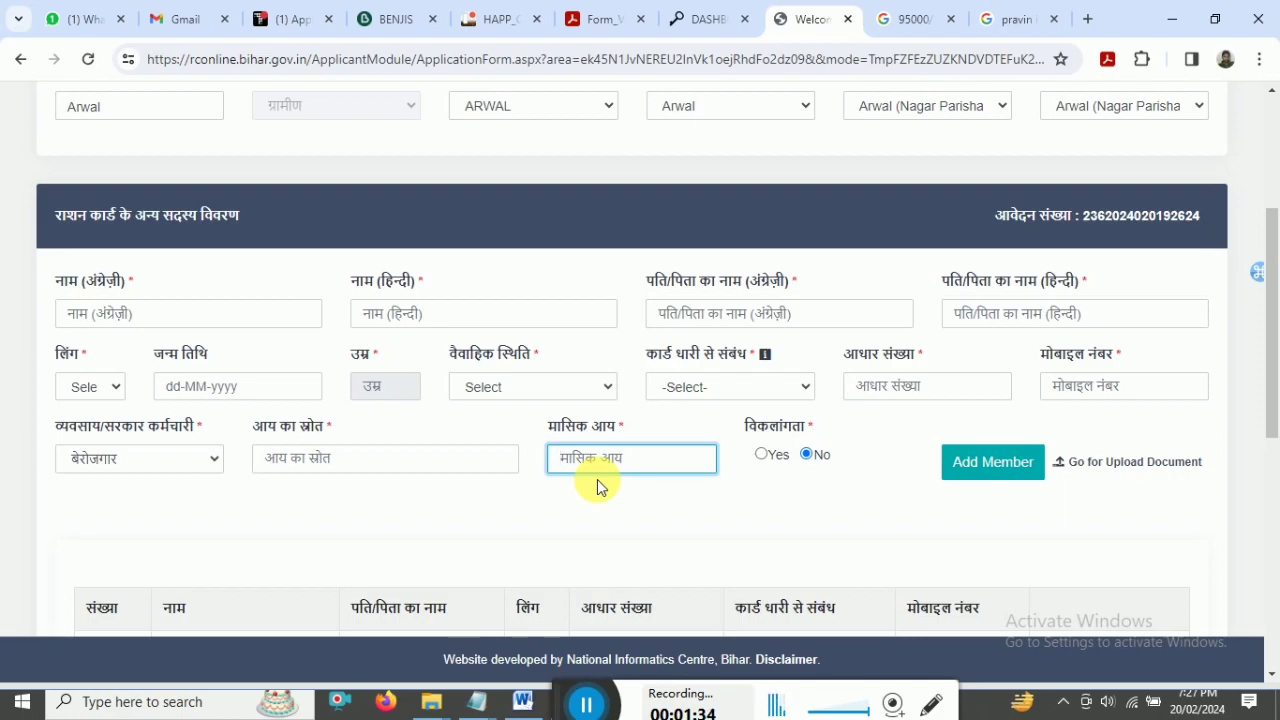
{"action": "left_click", "coordinate": [148, 459]}
{"action": "left_click", "coordinate": [148, 458]}
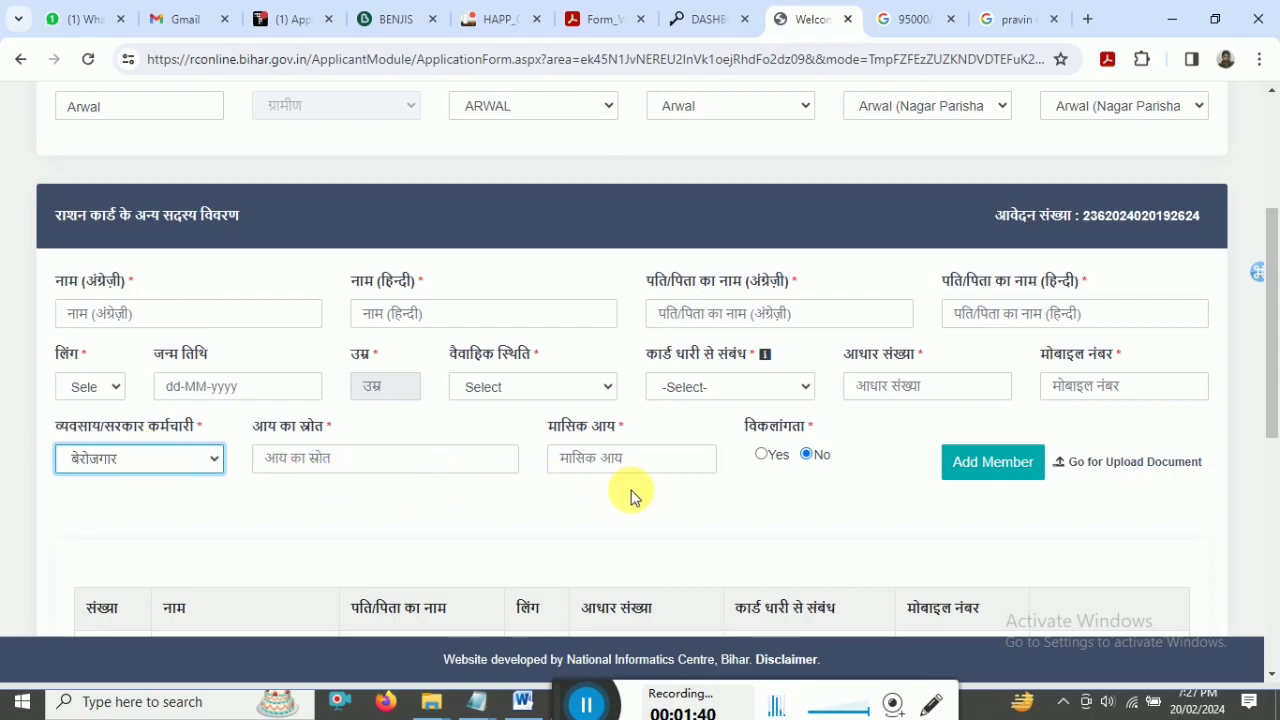
{"action": "left_click_drag", "start_coordinate": [1272, 385], "coordinate": [1270, 280]}
- Go to Apply > Edit Application > Upload Document and scroll through the upload page
{"action": "left_click", "coordinate": [193, 112]}
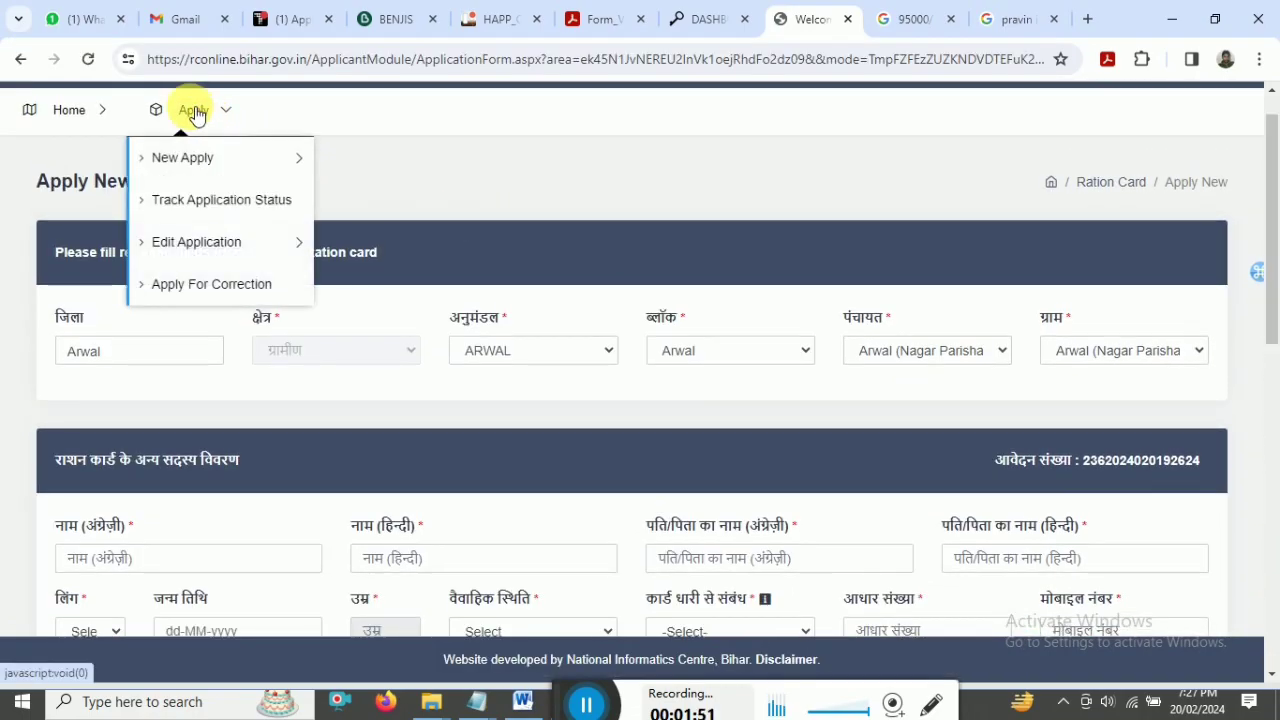
{"action": "left_click", "coordinate": [228, 240]}
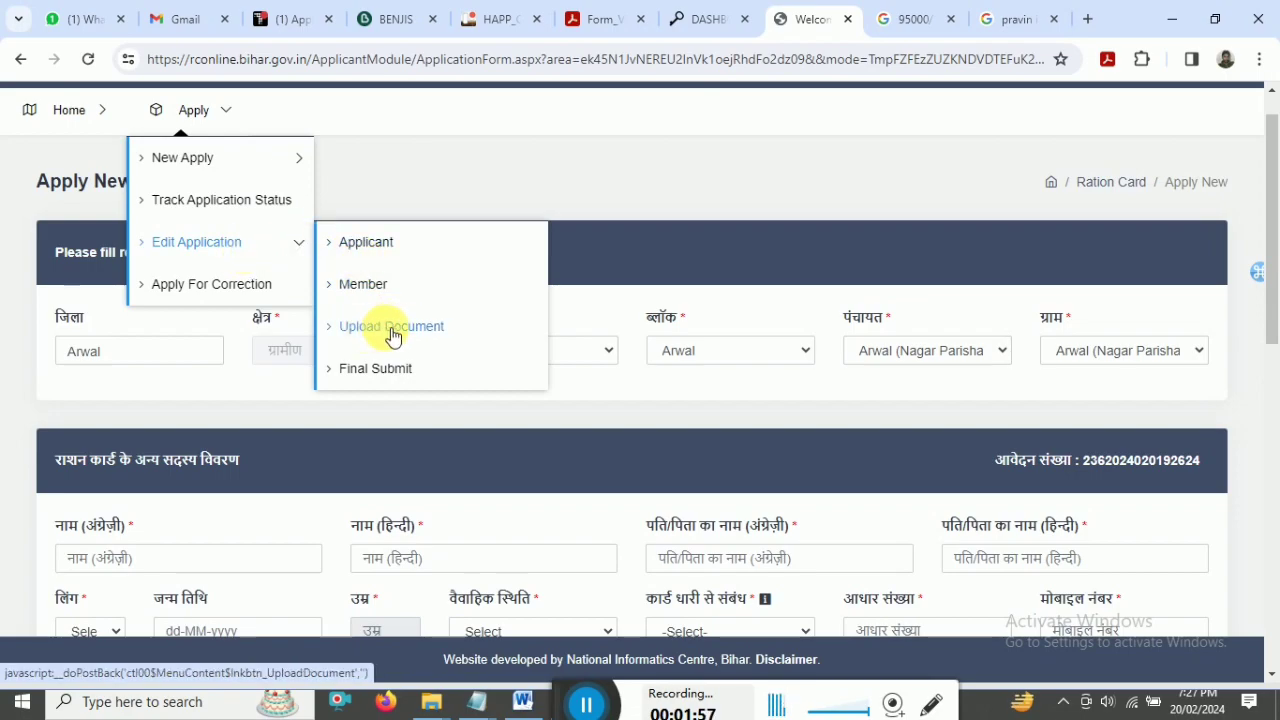
{"action": "left_click", "coordinate": [392, 332]}
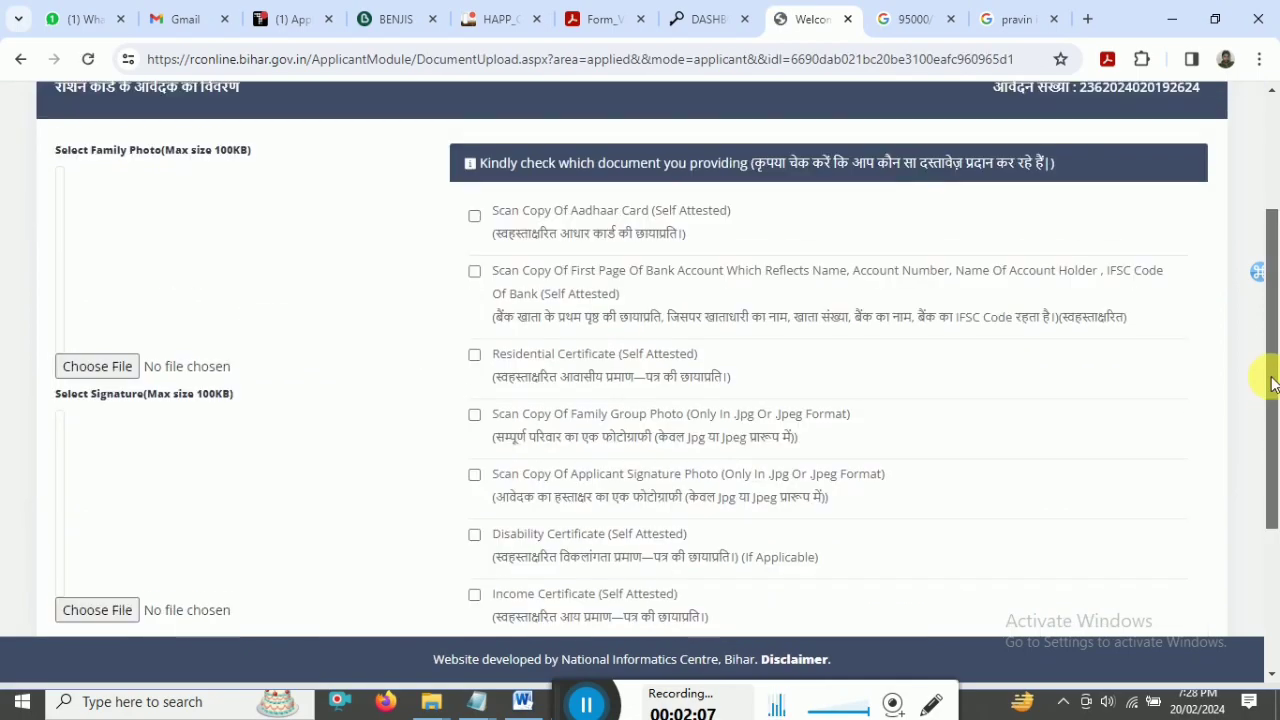
{"action": "left_click_drag", "start_coordinate": [1271, 371], "coordinate": [1275, 419]}
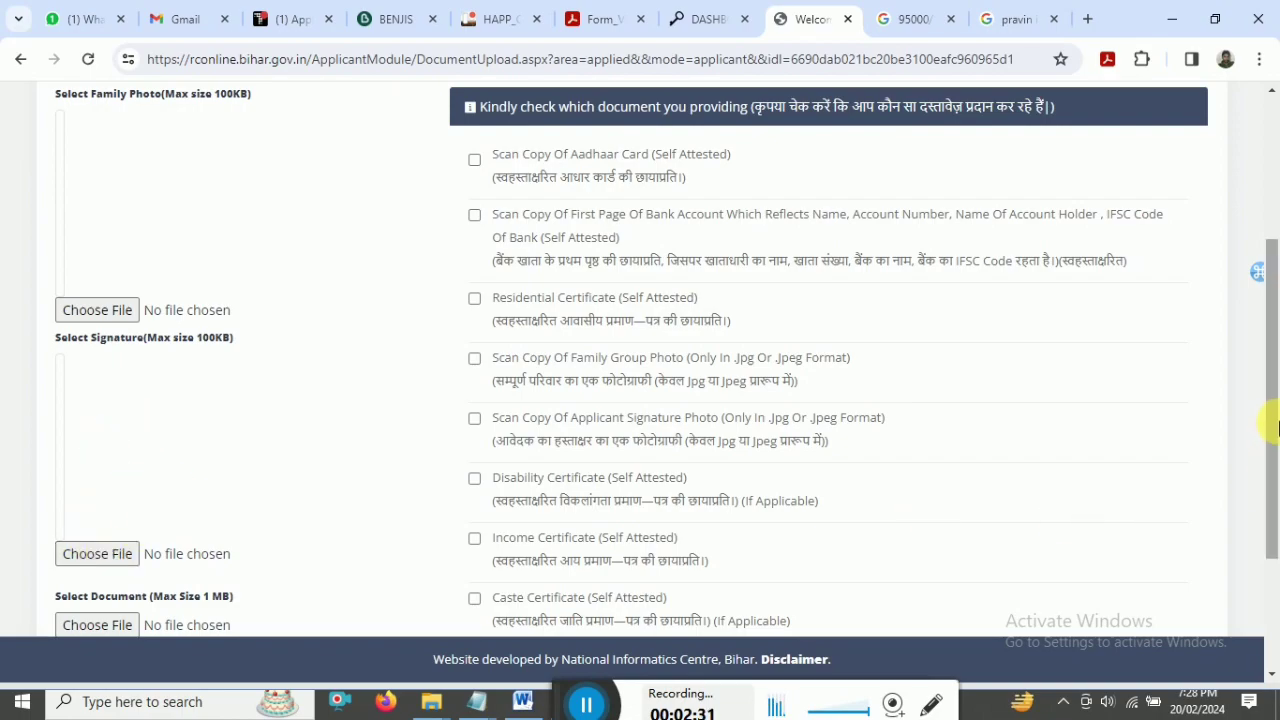
{"action": "left_click_drag", "start_coordinate": [1272, 423], "coordinate": [1276, 560]}
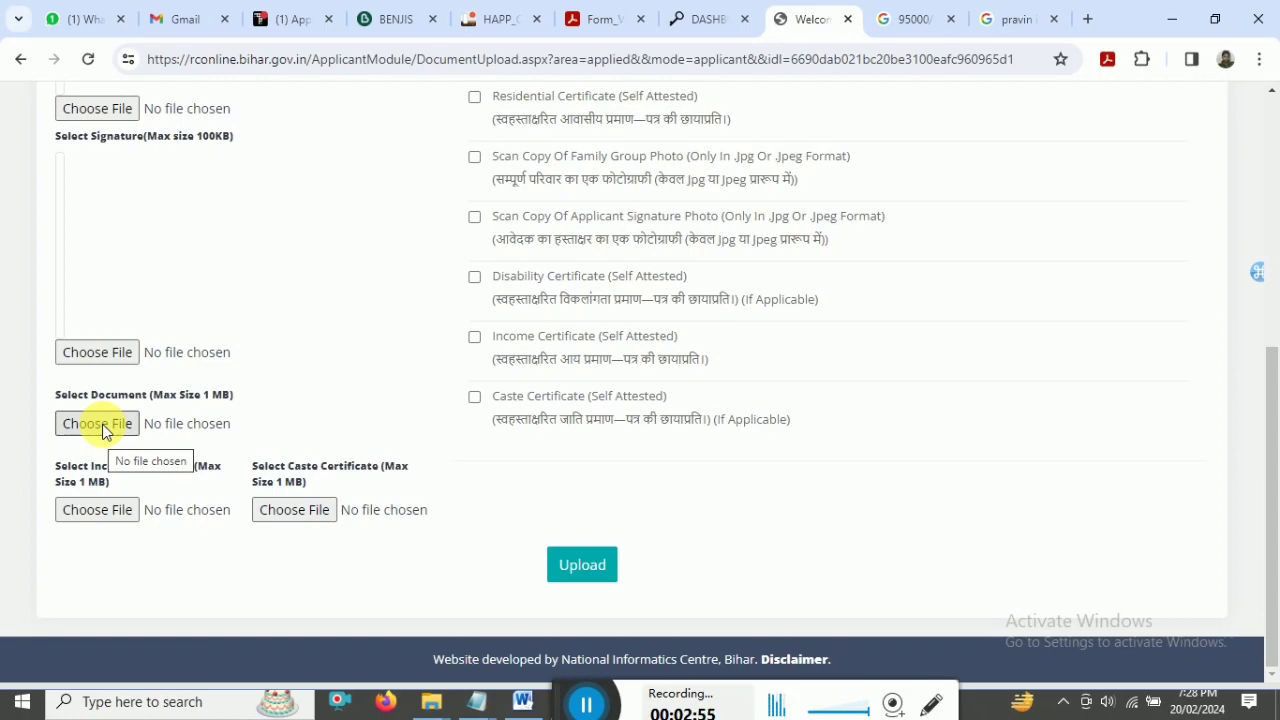
- Select the caste and Income certificate label text, then clear the selection
{"action": "left_click_drag", "start_coordinate": [251, 470], "coordinate": [326, 468]}
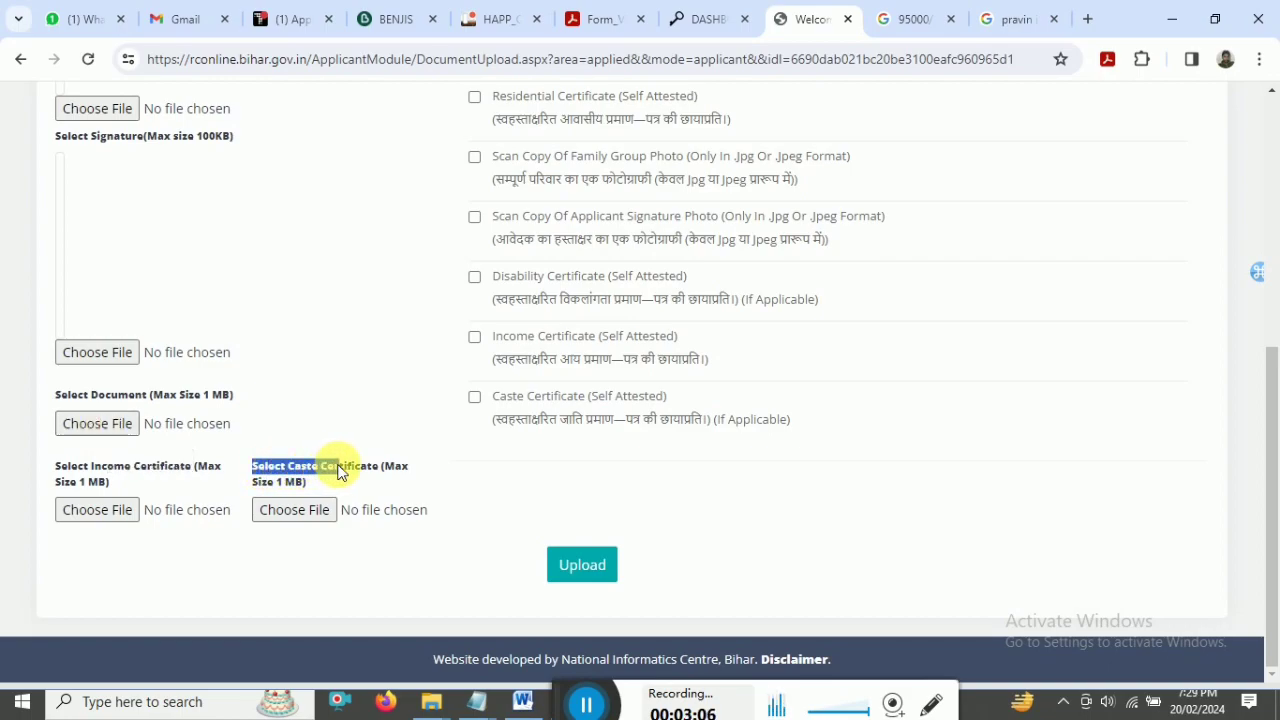
{"action": "double_click", "coordinate": [110, 467]}
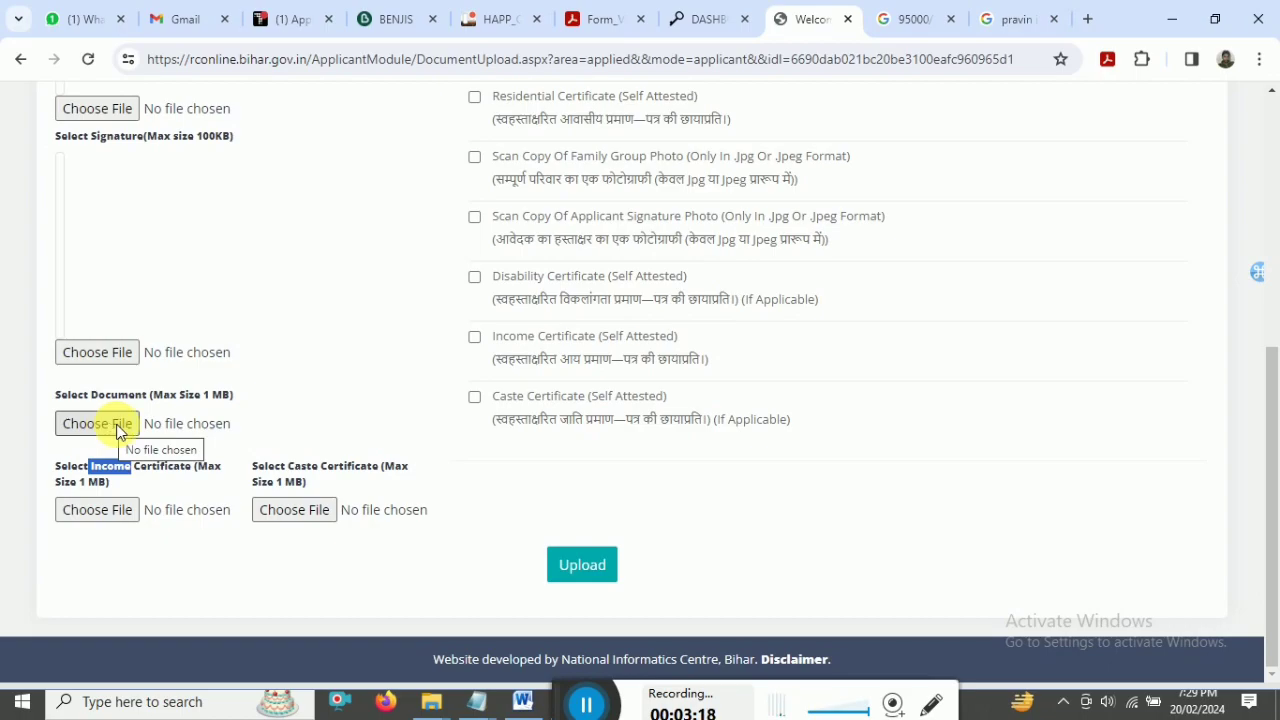
{"action": "left_click", "coordinate": [250, 415]}
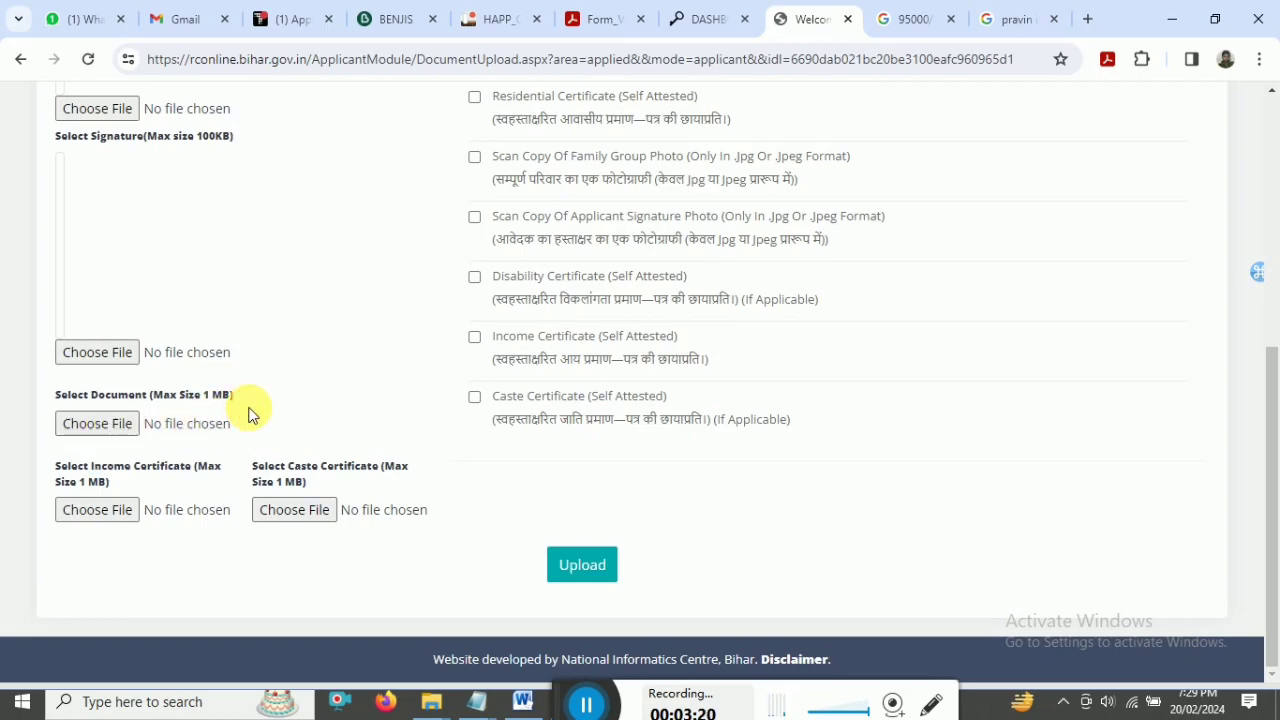
{"action": "left_click", "coordinate": [95, 424]}
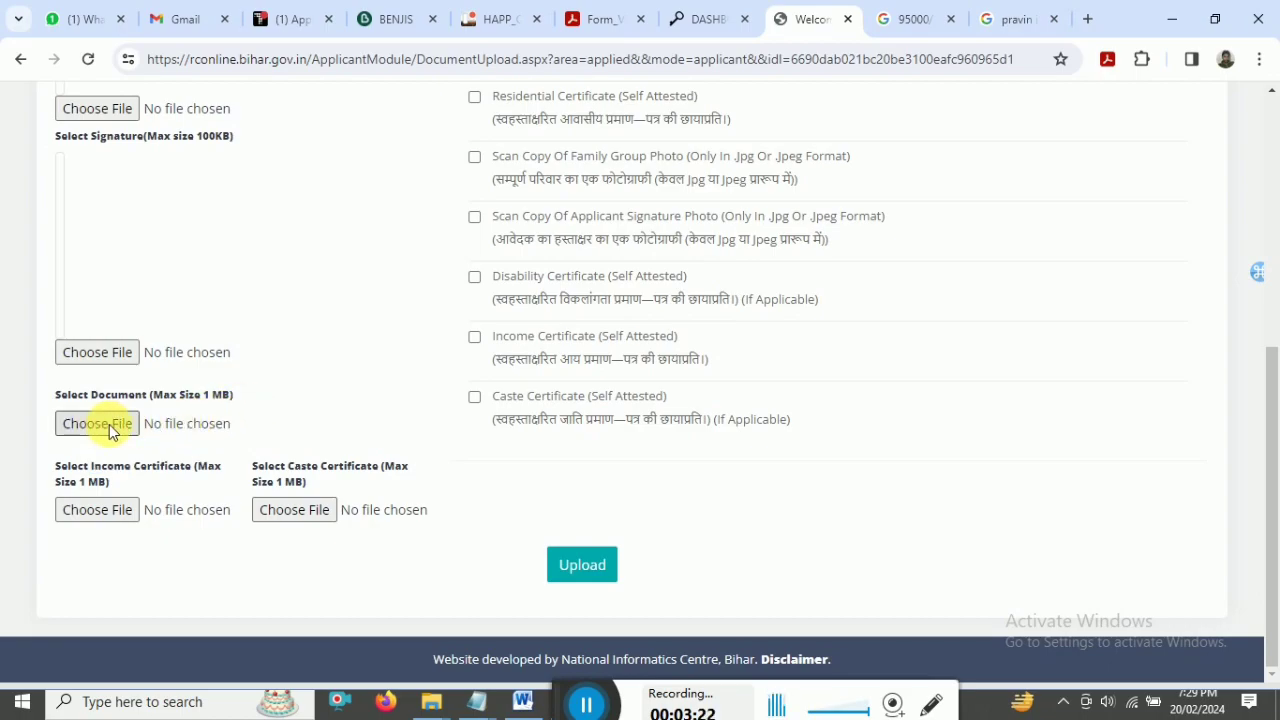
{"action": "left_click_drag", "start_coordinate": [1271, 371], "coordinate": [1262, 212]}
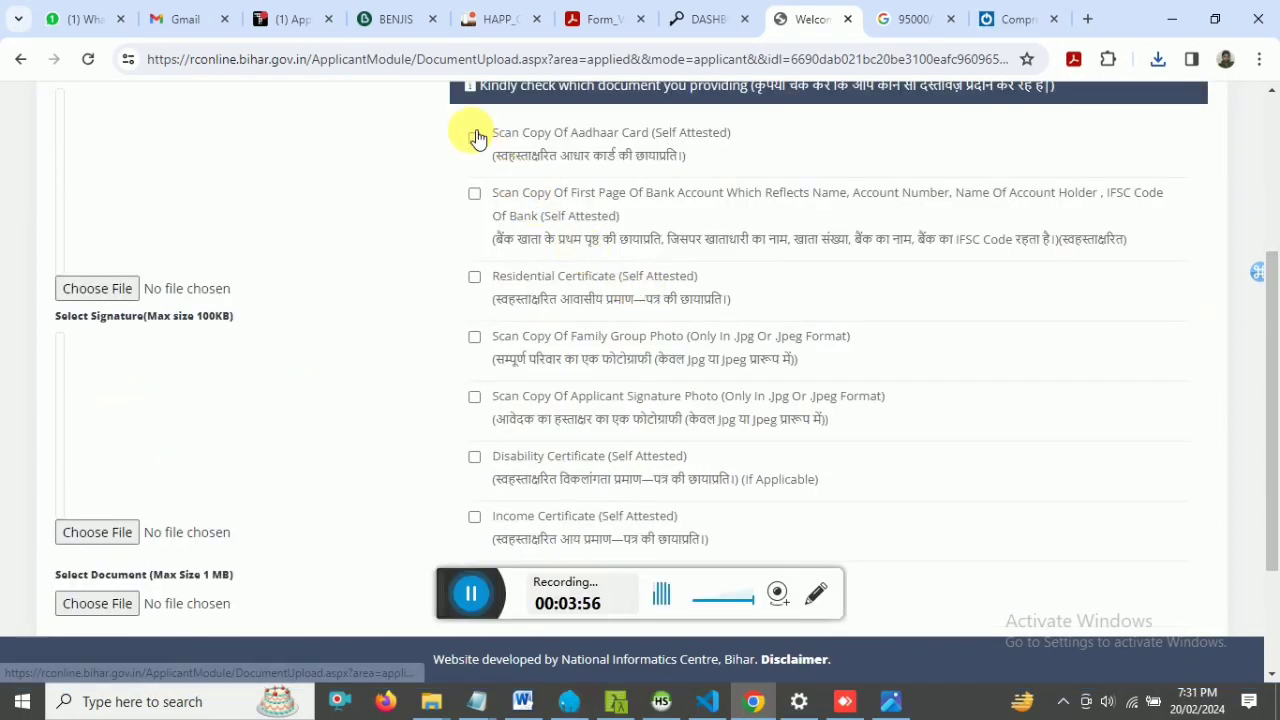
- Review the document checklist and start attaching a file to an upload slot
{"action": "left_click_drag", "start_coordinate": [474, 143], "coordinate": [855, 550]}
{"action": "left_click_drag", "start_coordinate": [1271, 368], "coordinate": [1262, 260]}
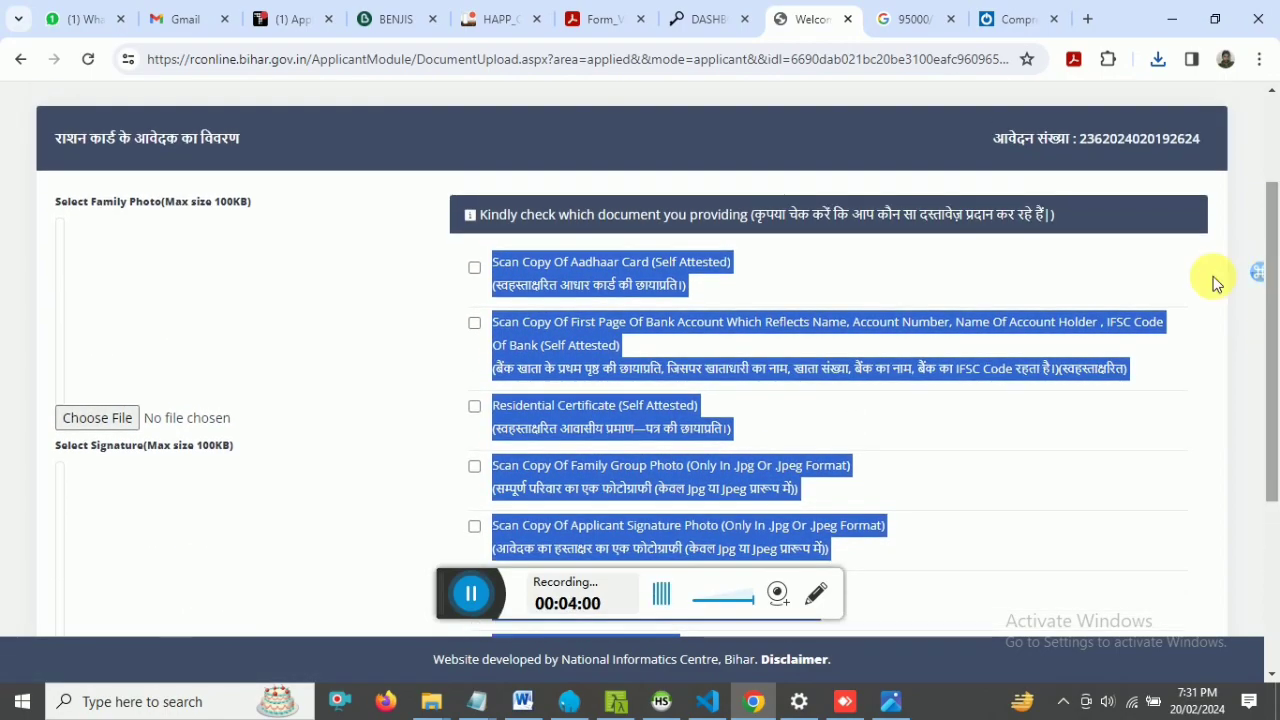
{"action": "left_click", "coordinate": [262, 272]}
{"action": "left_click", "coordinate": [111, 428]}
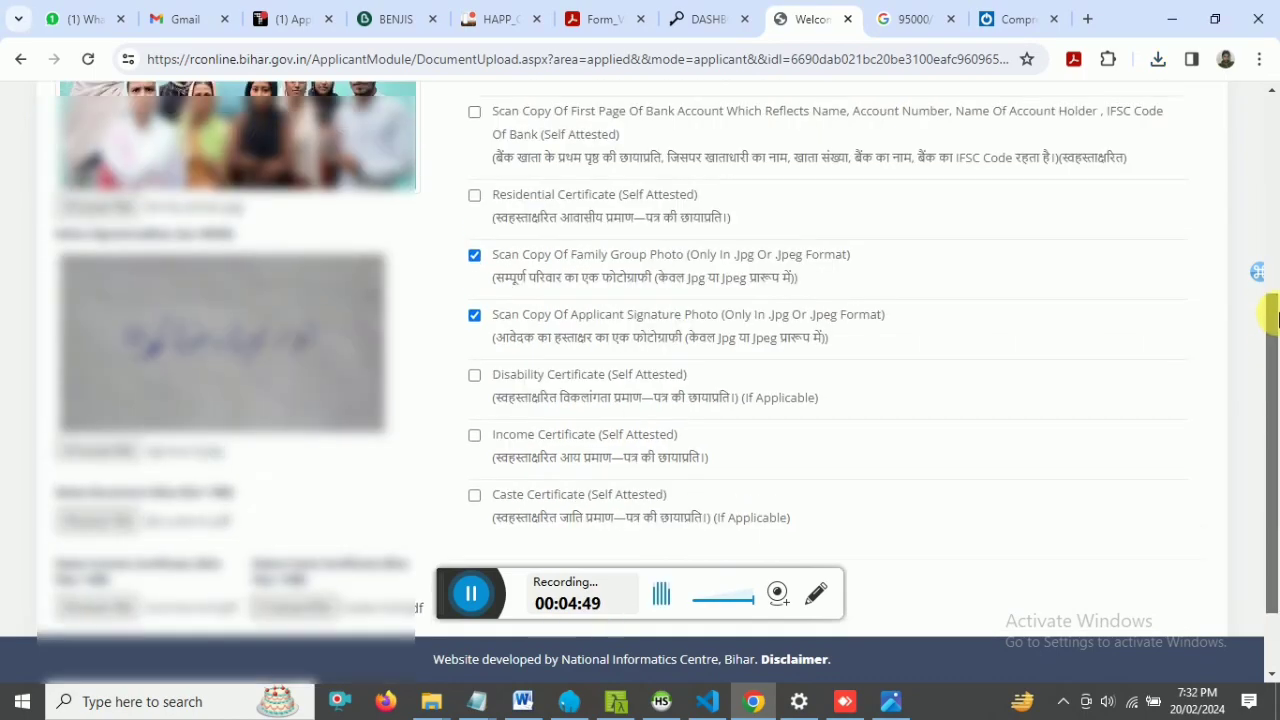
{"action": "scroll", "coordinate": [808, 323], "scroll_direction": "up", "scroll_amount": 2}
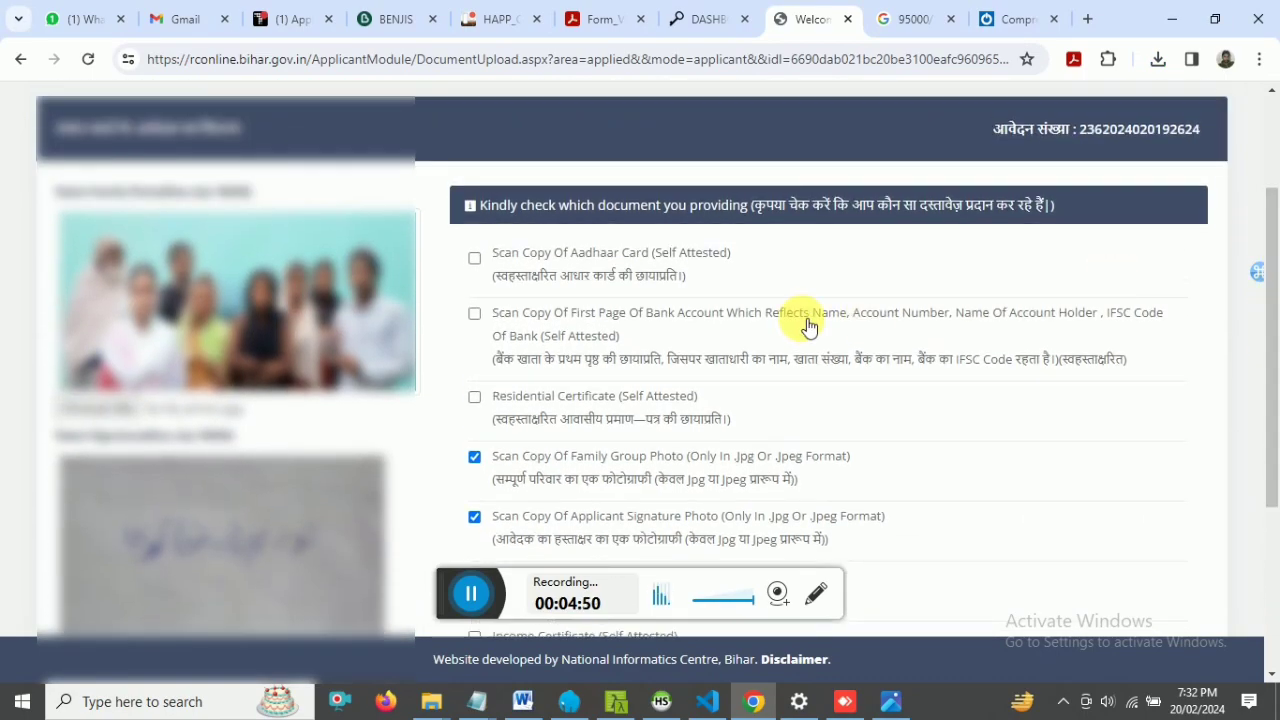
- Tick the Aadhaar card copy and bank account page boxes, then upload the documents
{"action": "left_click", "coordinate": [474, 258]}
{"action": "left_click", "coordinate": [475, 314]}
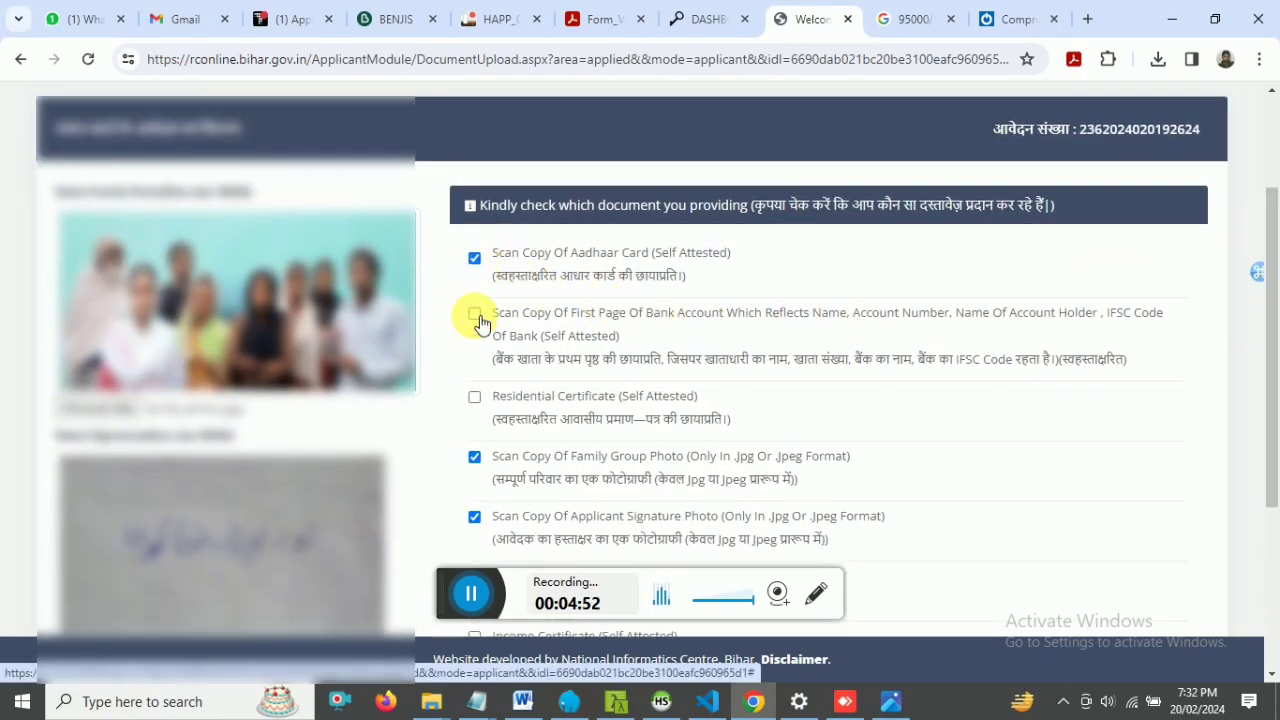
{"action": "scroll", "coordinate": [480, 325], "scroll_direction": "up", "scroll_amount": 2}
{"action": "scroll", "coordinate": [1128, 343], "scroll_direction": "down", "scroll_amount": 3}
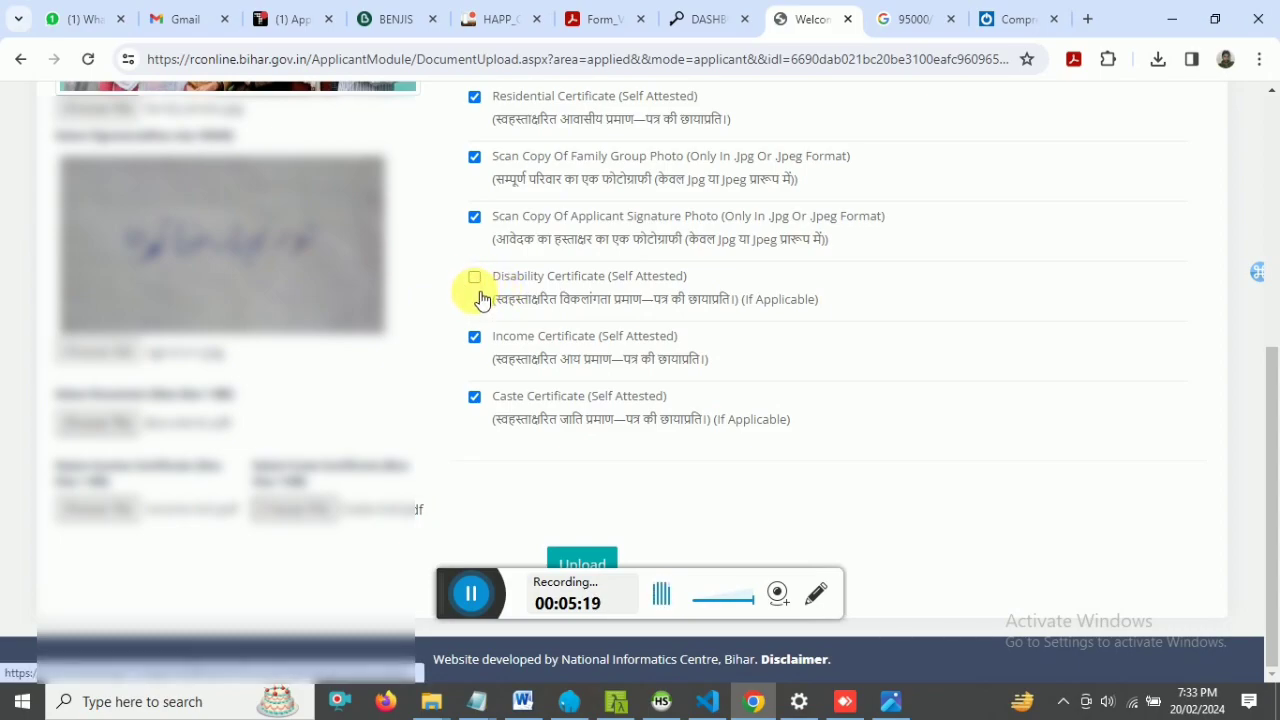
{"action": "left_click", "coordinate": [583, 563]}
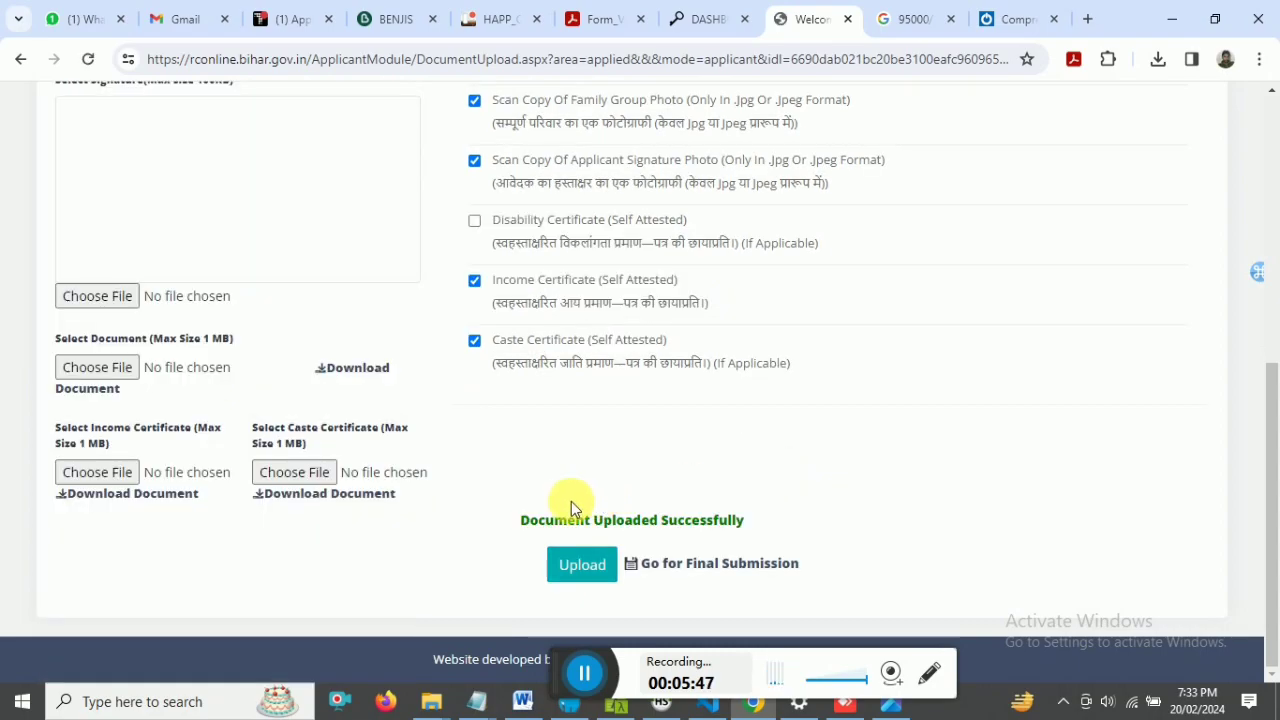
{"action": "mouse_move", "coordinate": [511, 525]}
{"action": "left_mouse_down"}
{"action": "mouse_move", "coordinate": [766, 523]}
{"action": "mouse_move", "coordinate": [520, 525]}
{"action": "left_mouse_up"}
{"action": "left_click", "coordinate": [520, 525]}
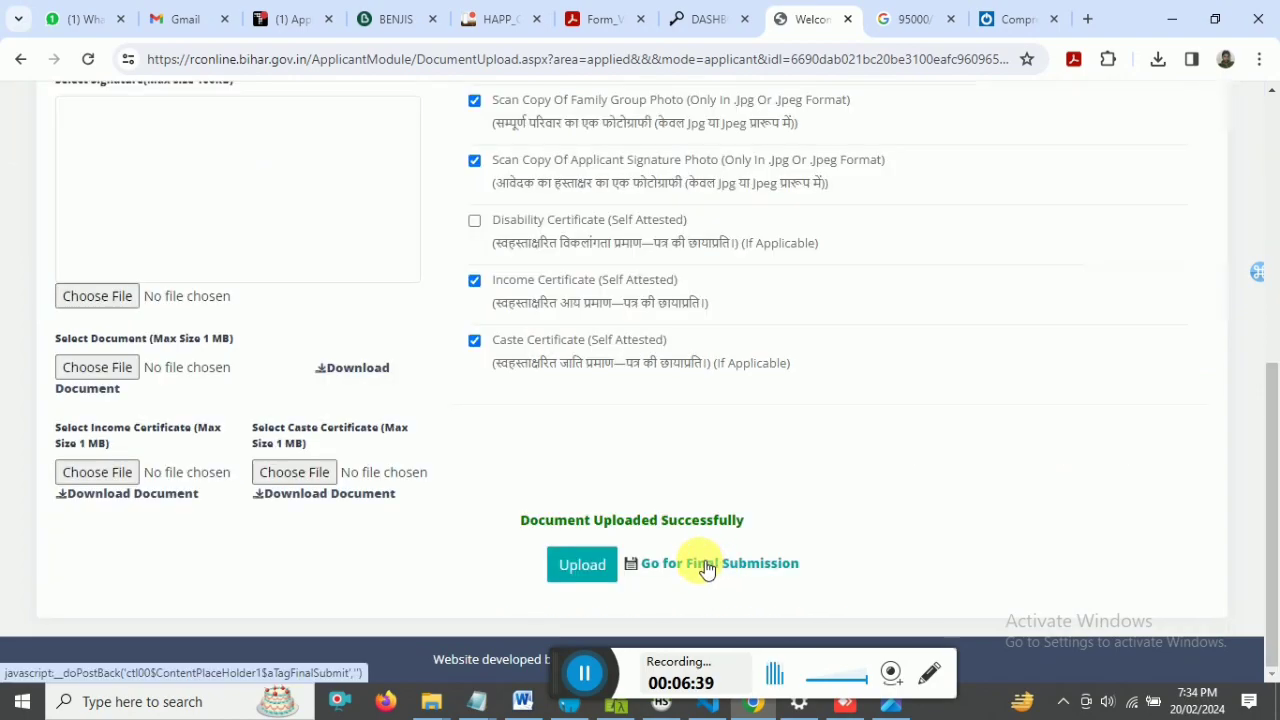
{"action": "left_click", "coordinate": [710, 565]}
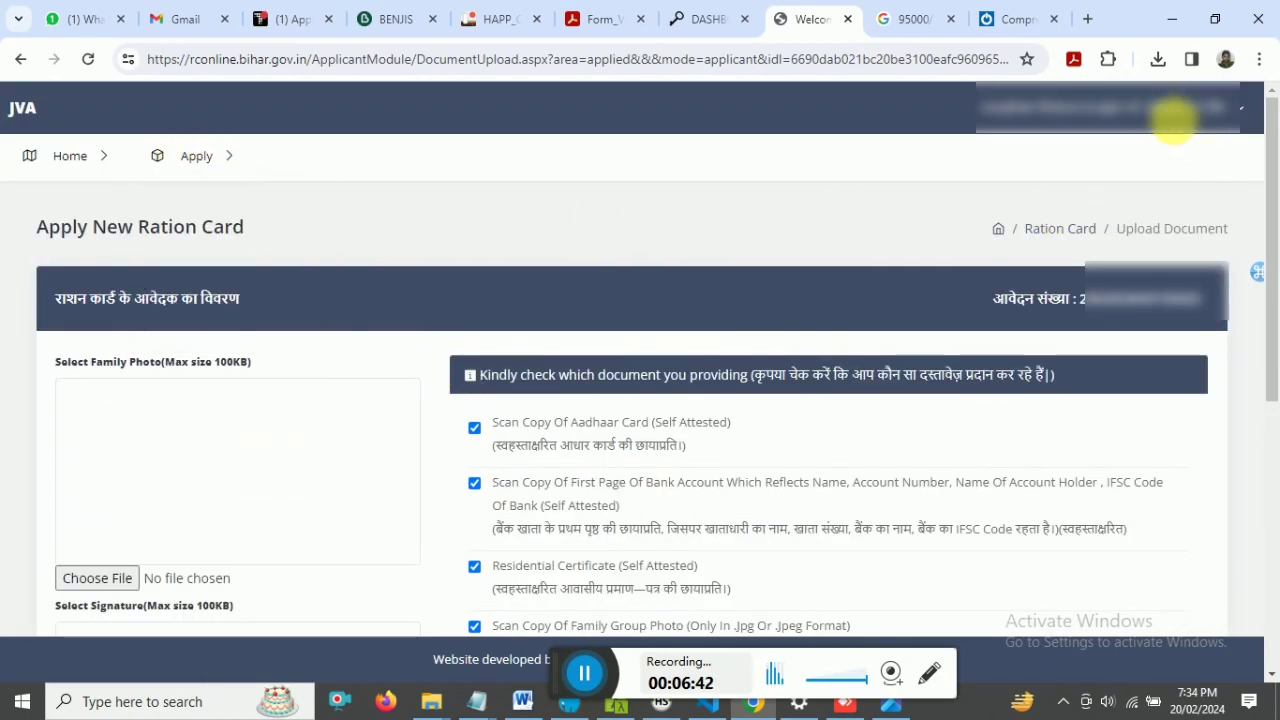
{"action": "left_click", "coordinate": [1178, 125]}
{"action": "mouse_move", "coordinate": [194, 153]}
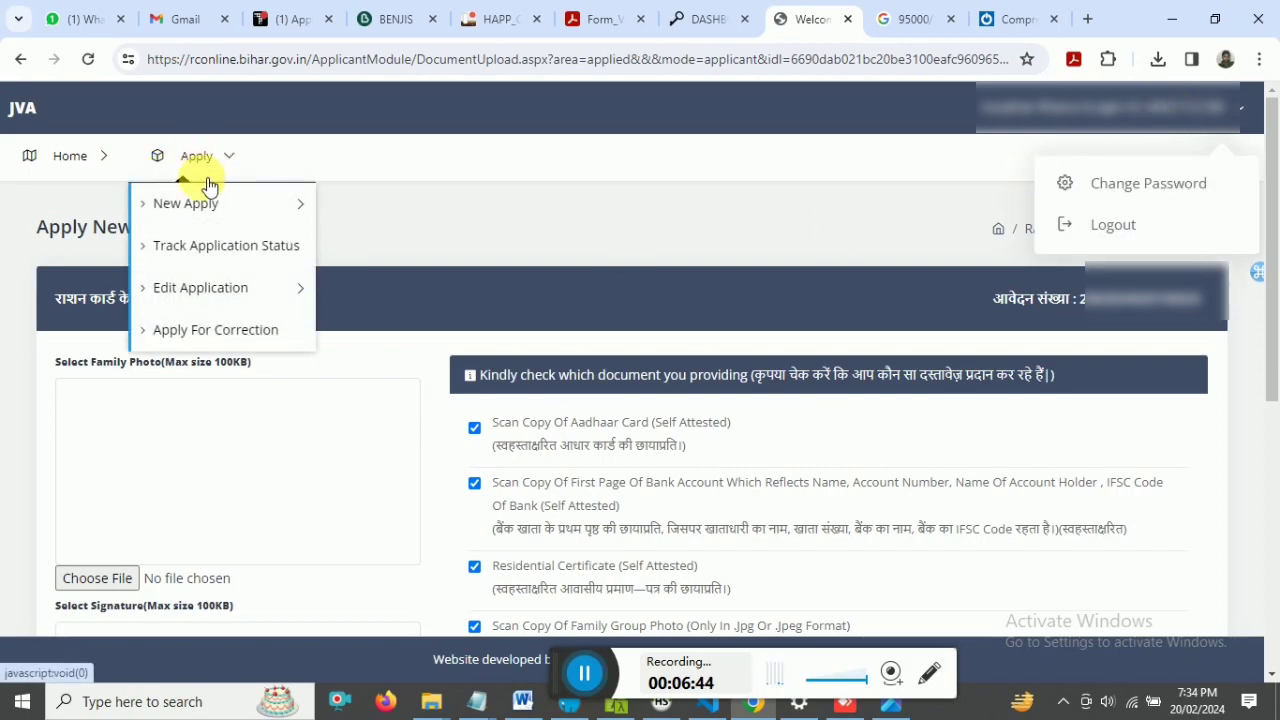
{"action": "mouse_move", "coordinate": [214, 290]}
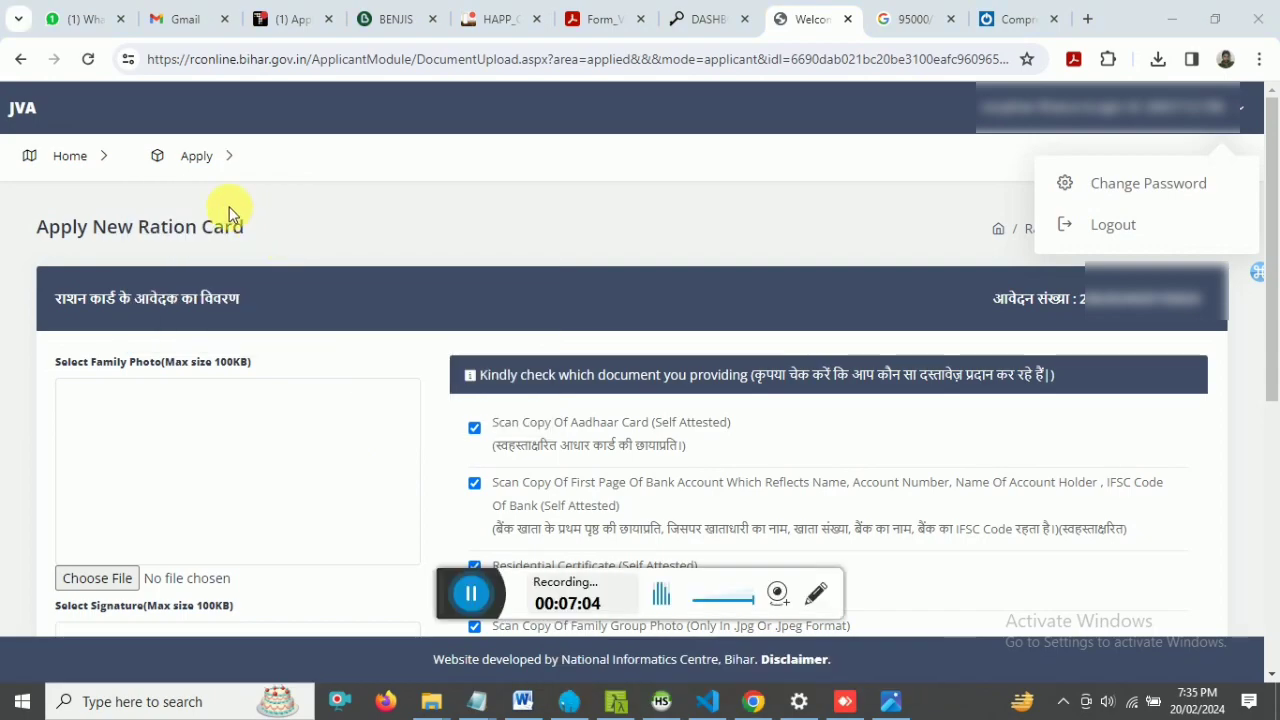
{"action": "mouse_move", "coordinate": [209, 166]}
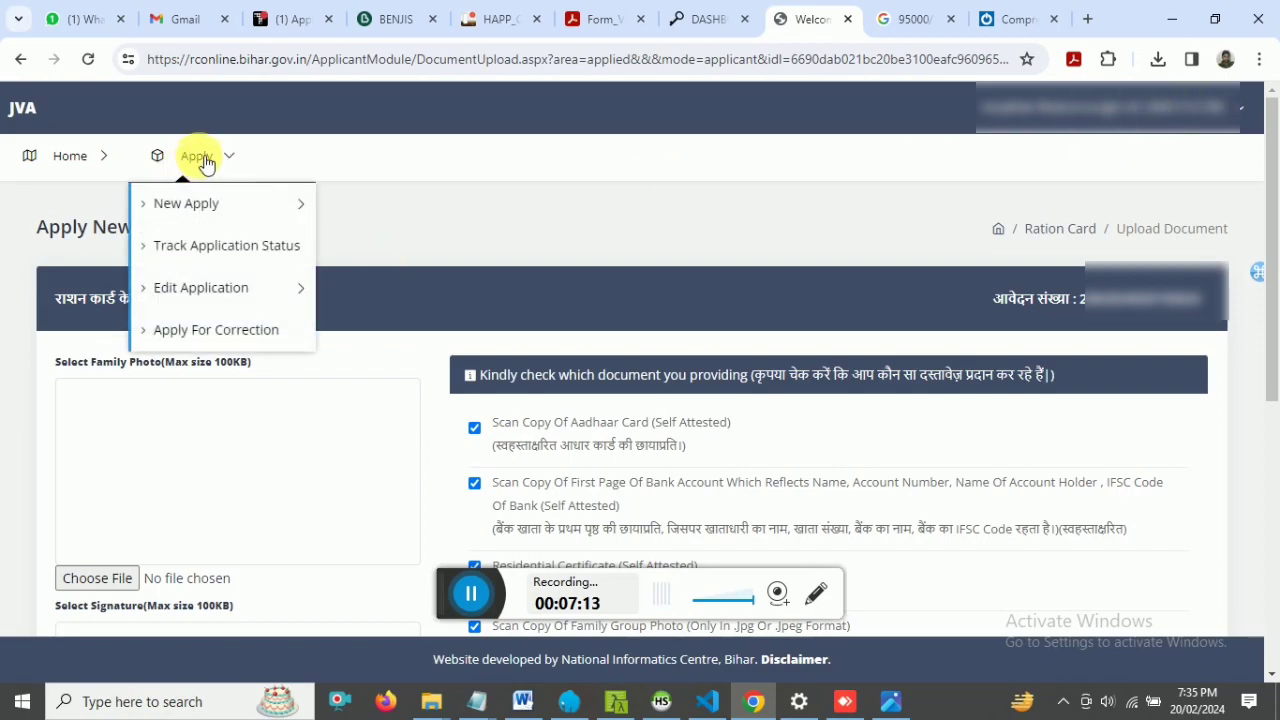
- Open Track Application Status and highlight the 'Final Submission pending from your side.' message
{"action": "left_click", "coordinate": [206, 251]}
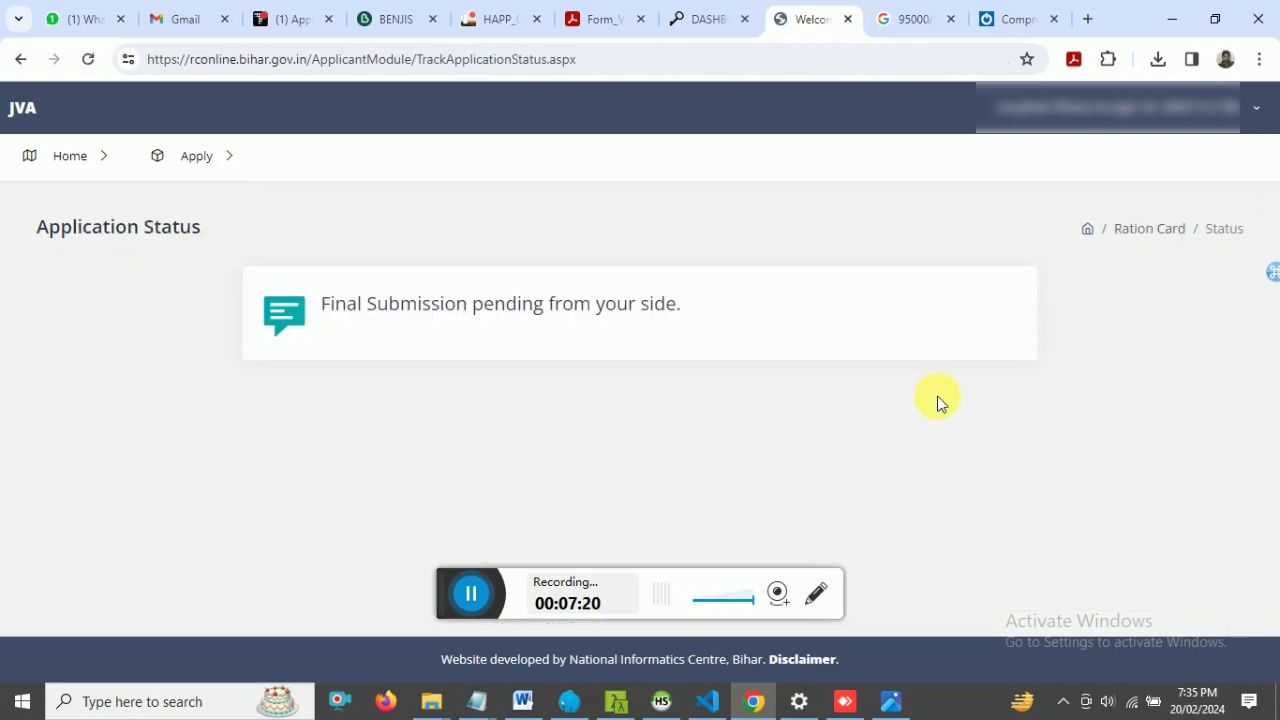
{"action": "left_click_drag", "start_coordinate": [331, 318], "coordinate": [770, 320]}
{"action": "left_click", "coordinate": [693, 318]}
{"action": "left_click", "coordinate": [613, 332]}
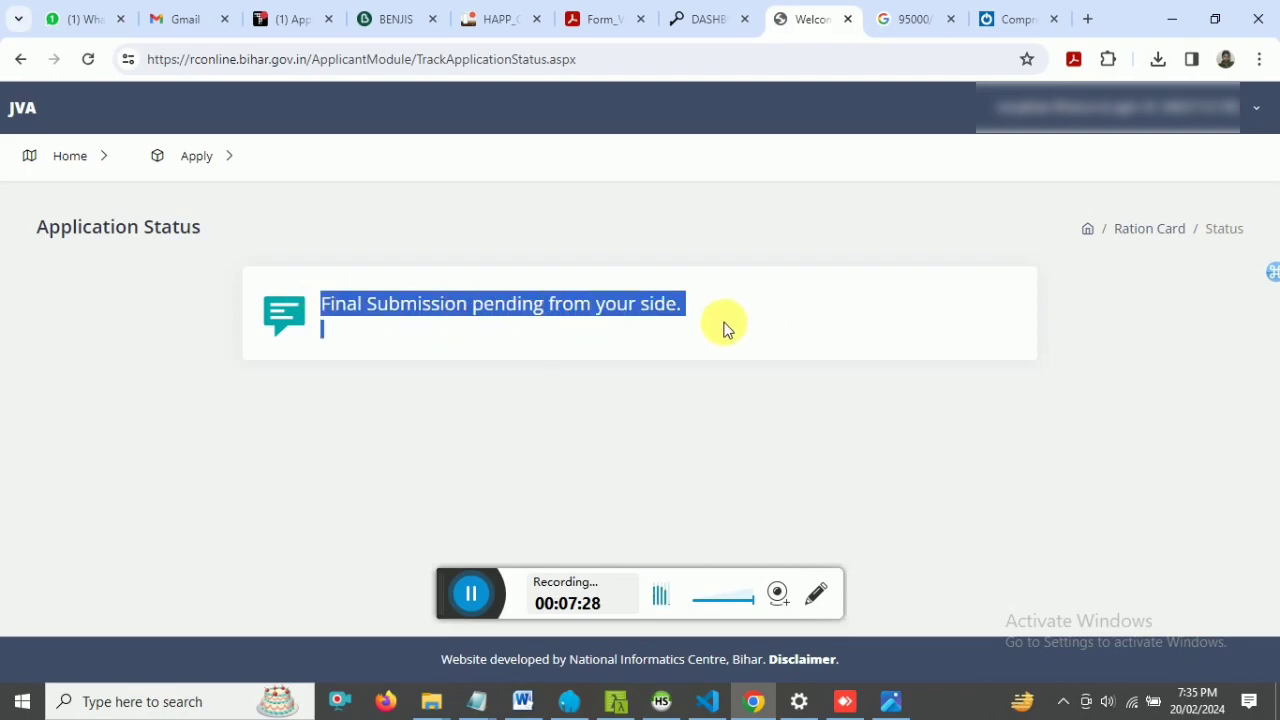
{"action": "left_click", "coordinate": [383, 306]}
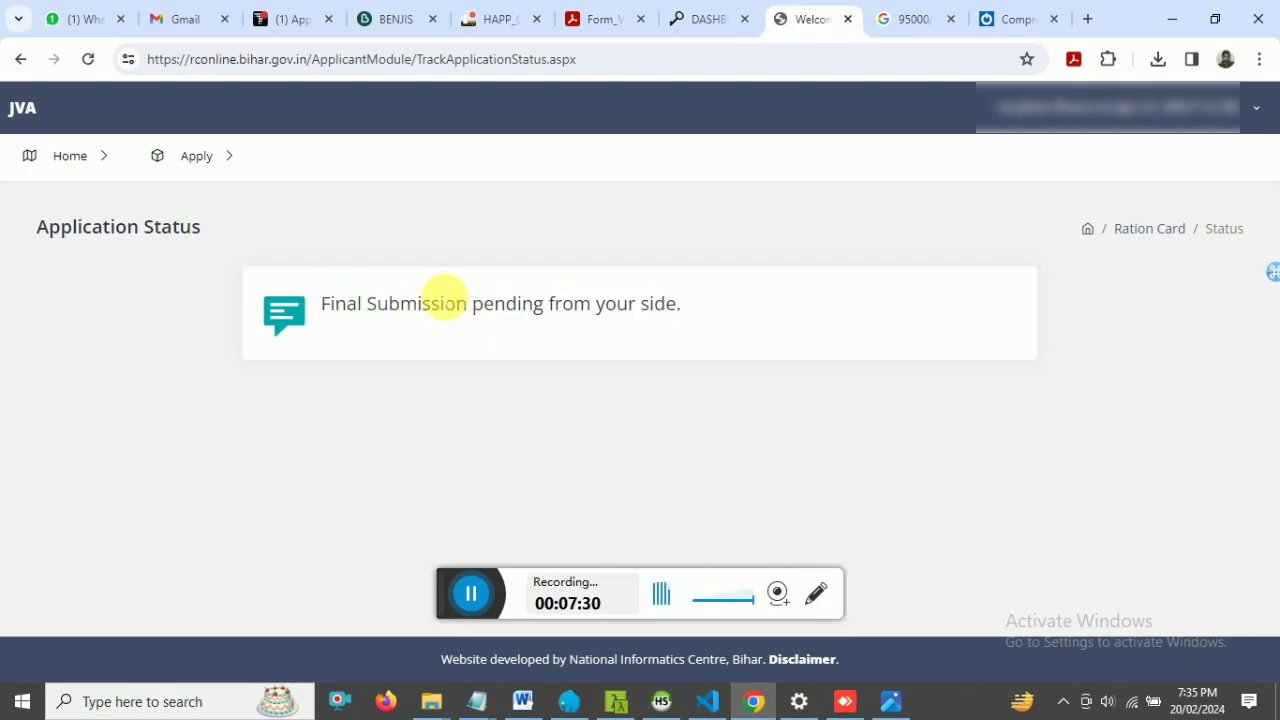